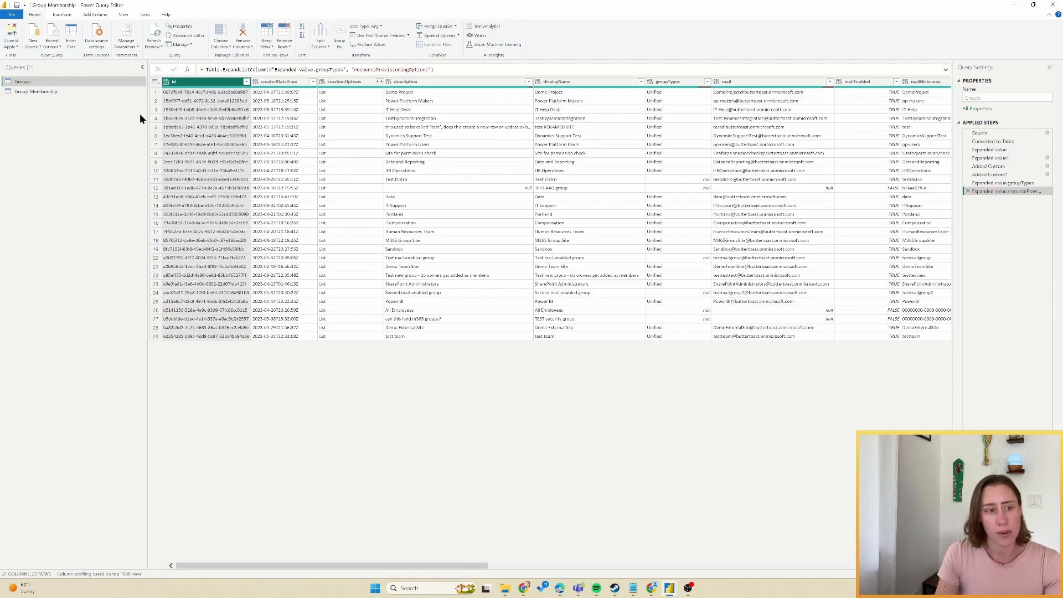
Inspect the groups query's resourceProvisioningOptions and securityEnabled columns, then load the Group Membership query.
{"action": "left_click_drag", "start_coordinate": [390, 565], "coordinate": [701, 564]}
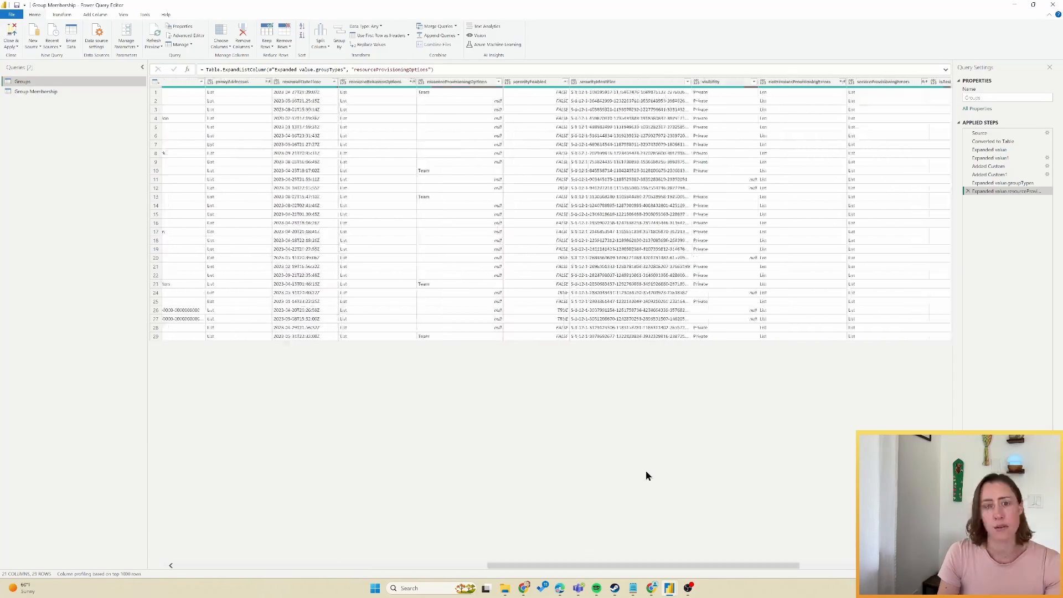
{"action": "left_click", "coordinate": [434, 197]}
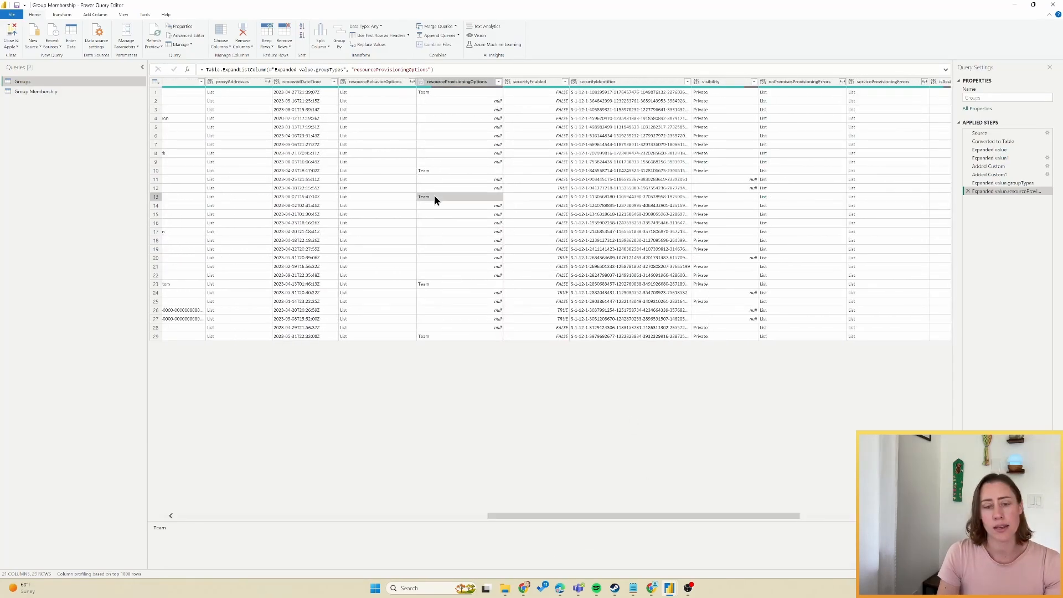
{"action": "left_click", "coordinate": [540, 86]}
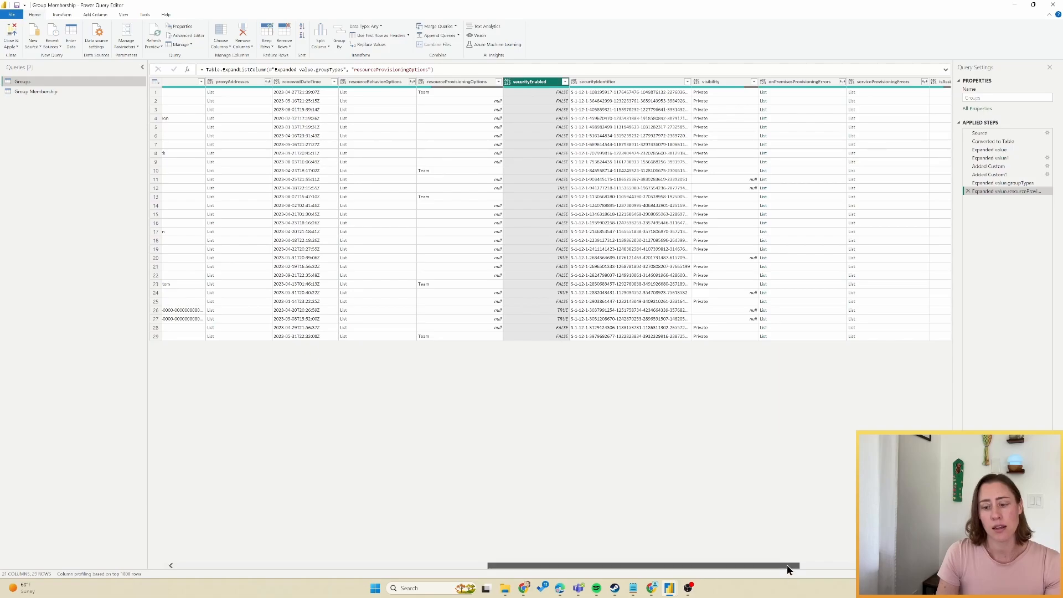
{"action": "scroll", "coordinate": [786, 565], "scroll_direction": "right", "scroll_amount": 3}
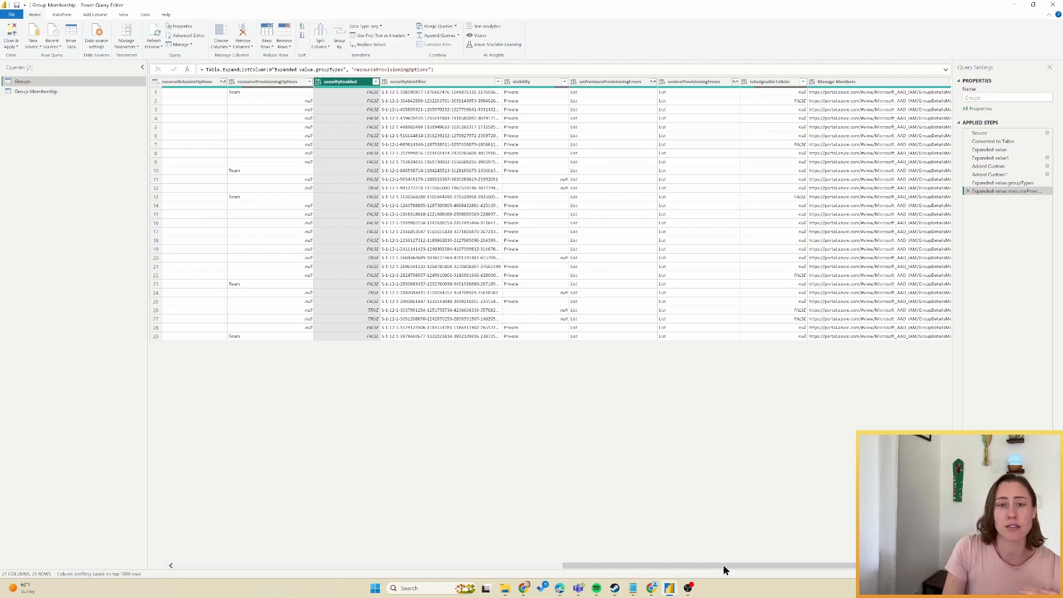
{"action": "left_click", "coordinate": [80, 92]}
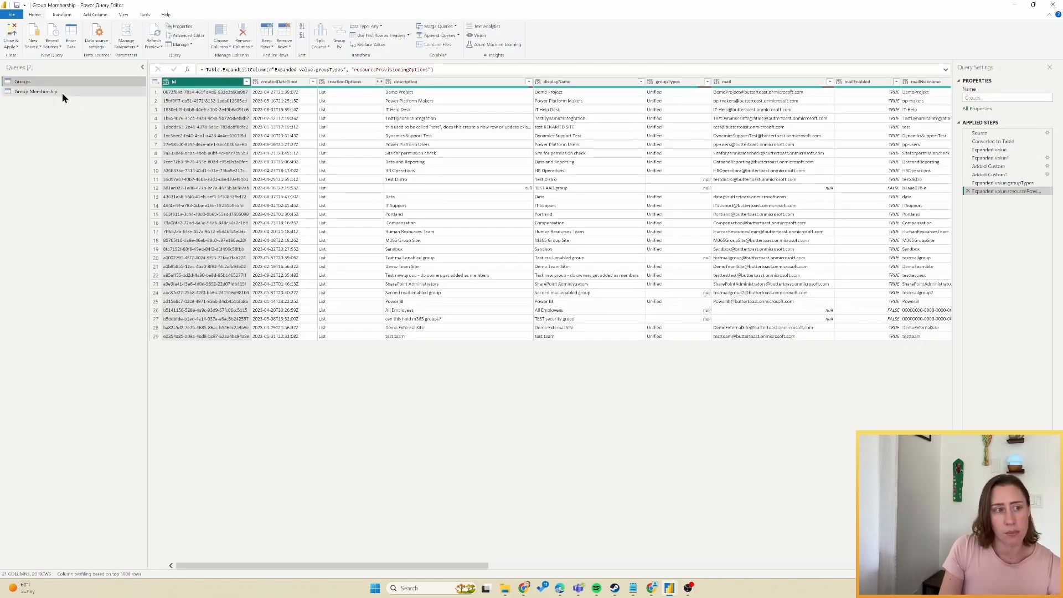
{"action": "left_click", "coordinate": [62, 92]}
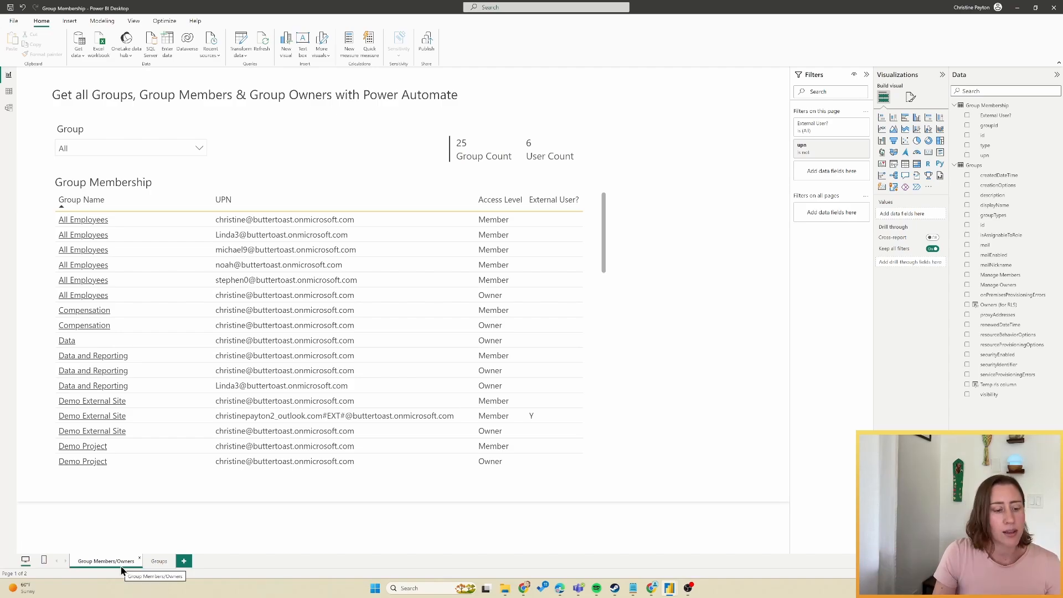
On the Groups report page, filter the groups table to one chosen user with the user slicer.
{"action": "left_click", "coordinate": [158, 561]}
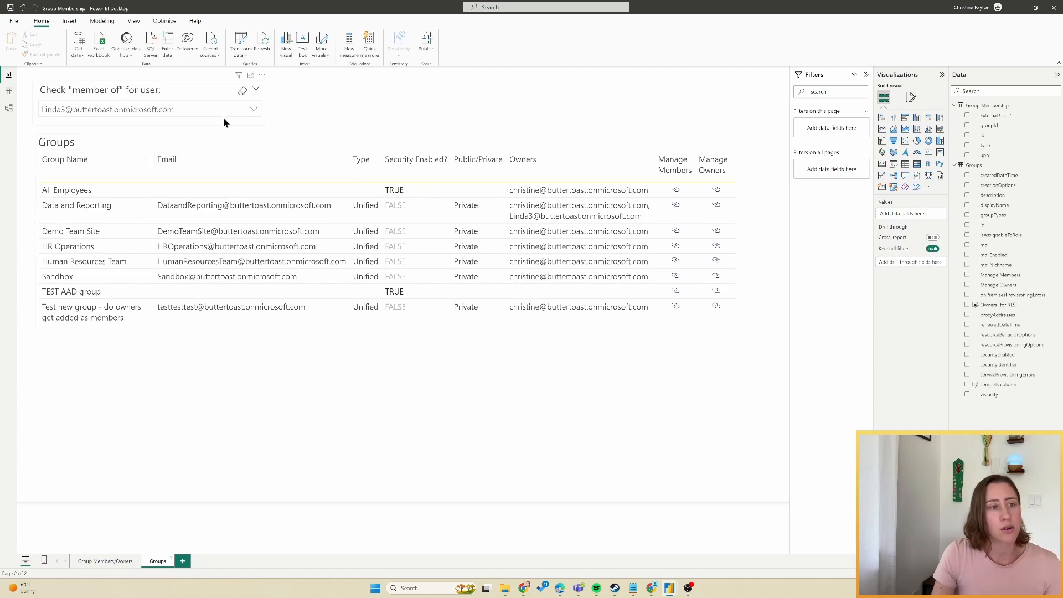
{"action": "left_click", "coordinate": [202, 111]}
{"action": "left_click", "coordinate": [48, 180]}
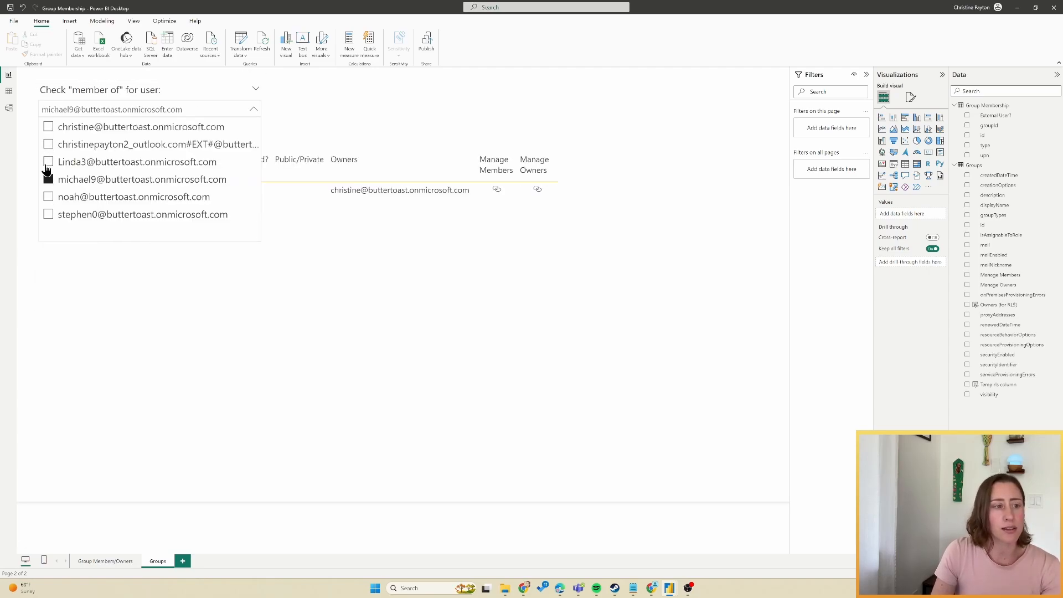
{"action": "left_click", "coordinate": [48, 162]}
{"action": "left_click", "coordinate": [387, 91]}
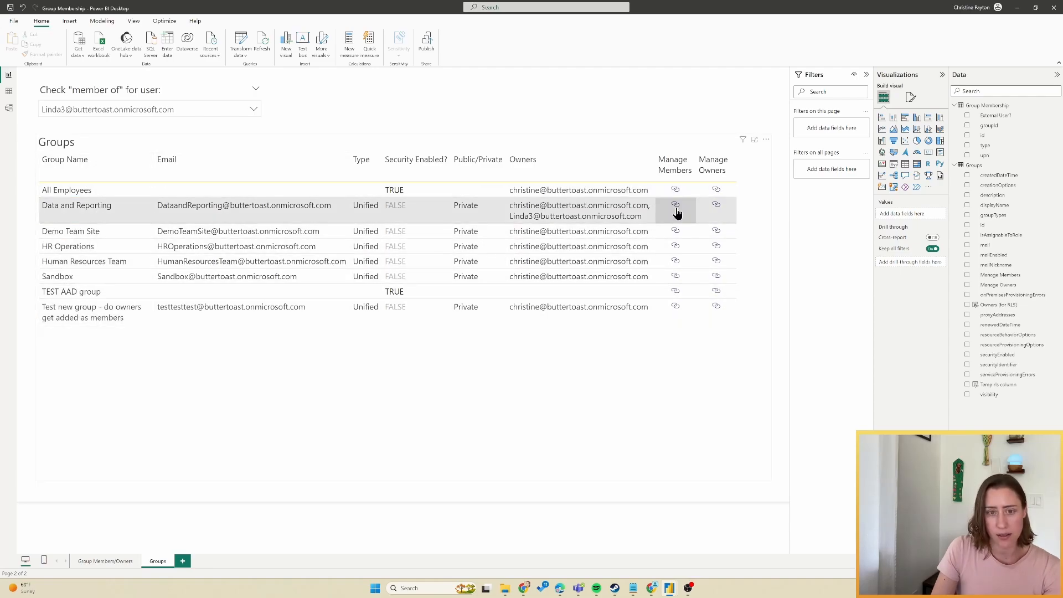
View the Data and Reporting group's Members page in Azure, then return to Power Automate.
{"action": "left_click", "coordinate": [675, 207]}
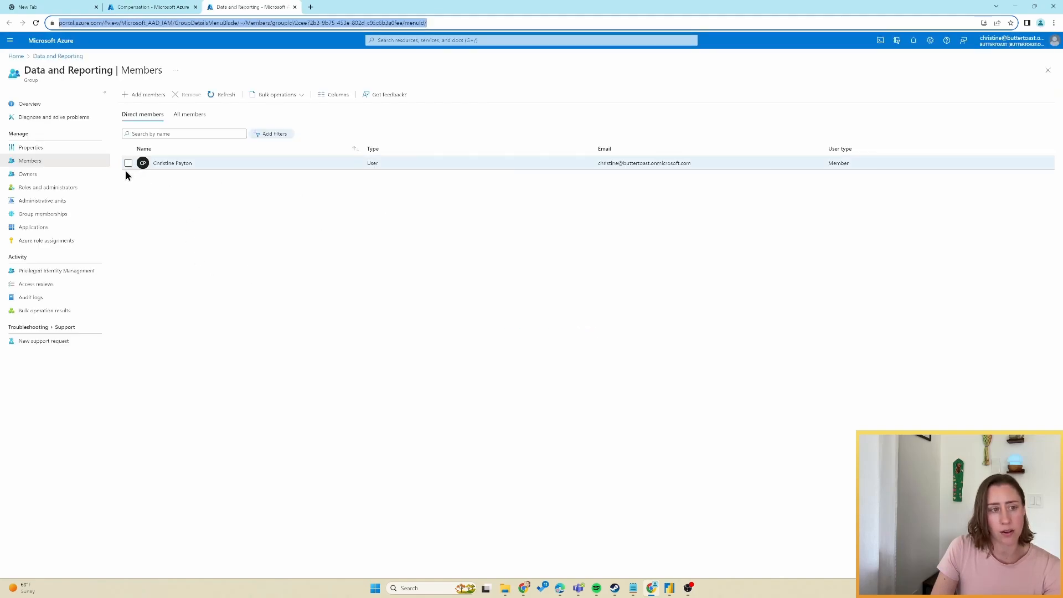
{"action": "left_click", "coordinate": [375, 143]}
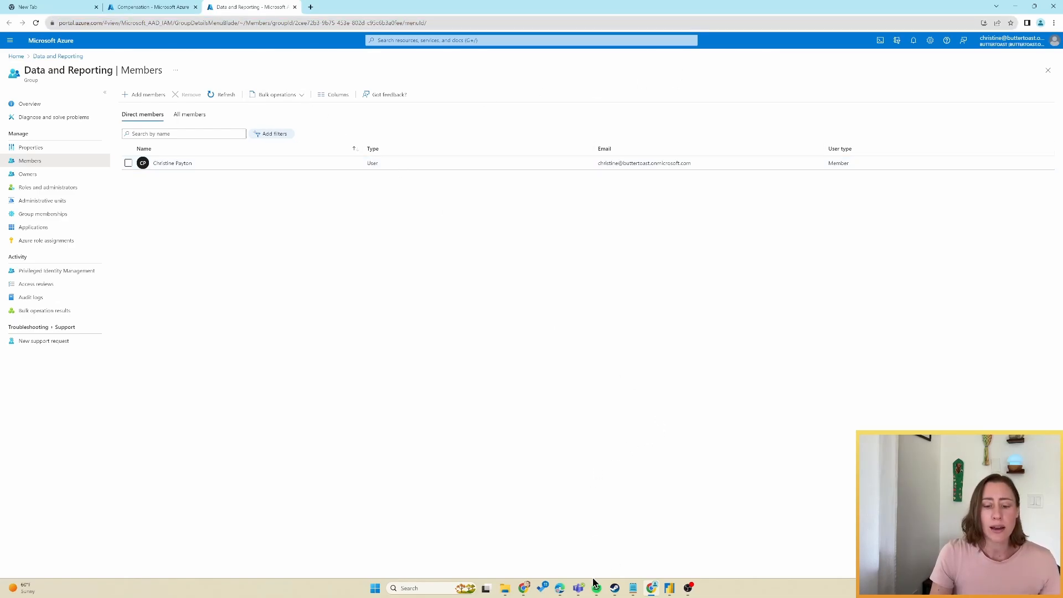
{"action": "mouse_move", "coordinate": [564, 589]}
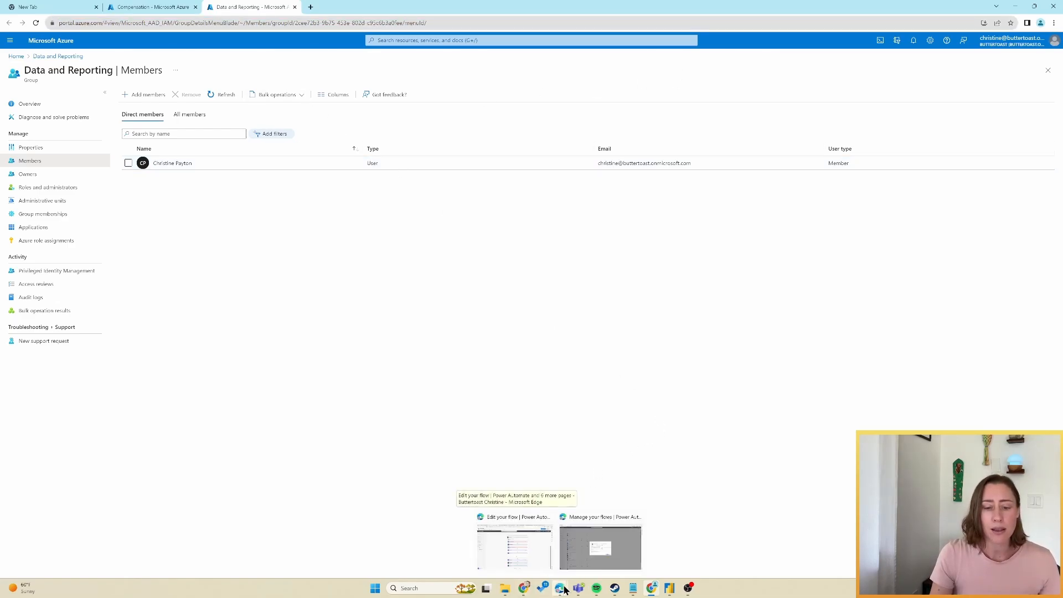
{"action": "left_click", "coordinate": [566, 548]}
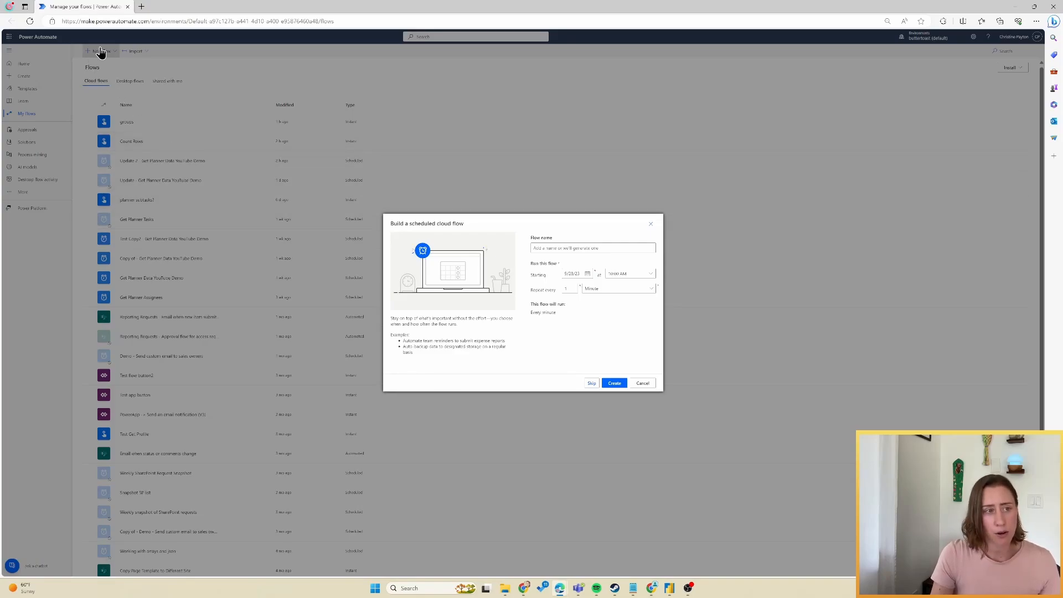
Create the scheduled flow 'Demo - Get group members and owners' repeating every Month.
{"action": "left_click", "coordinate": [622, 248]}
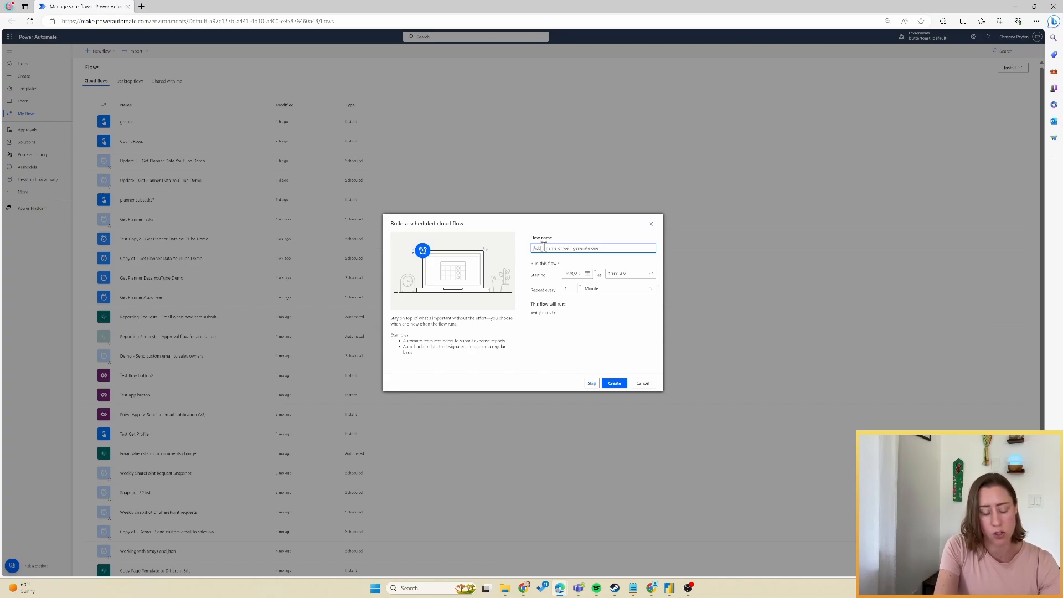
{"action": "type", "text": "Demo - Get group members and owners"}
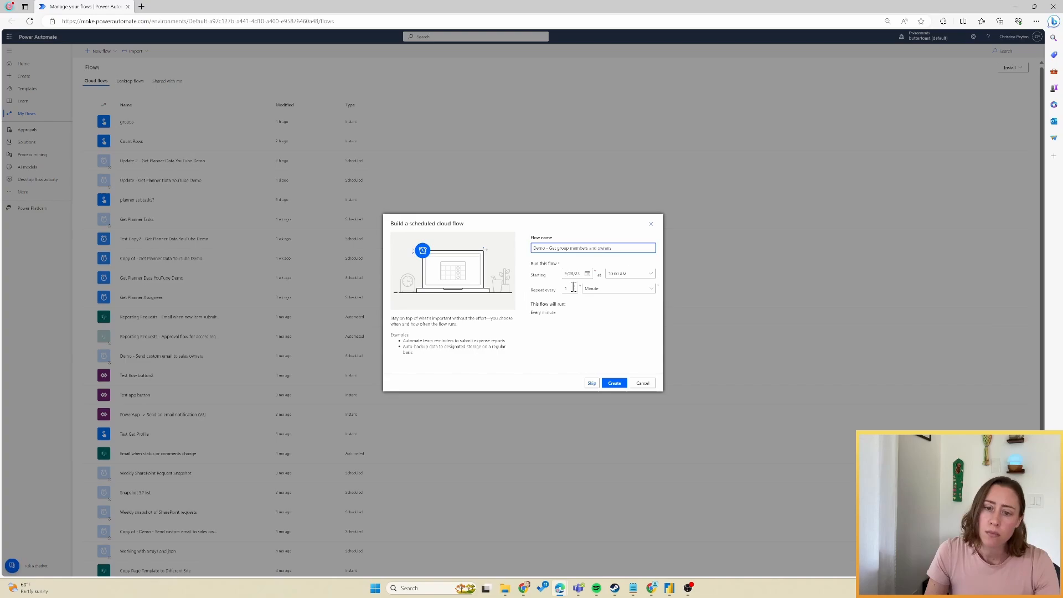
{"action": "left_click", "coordinate": [609, 289]}
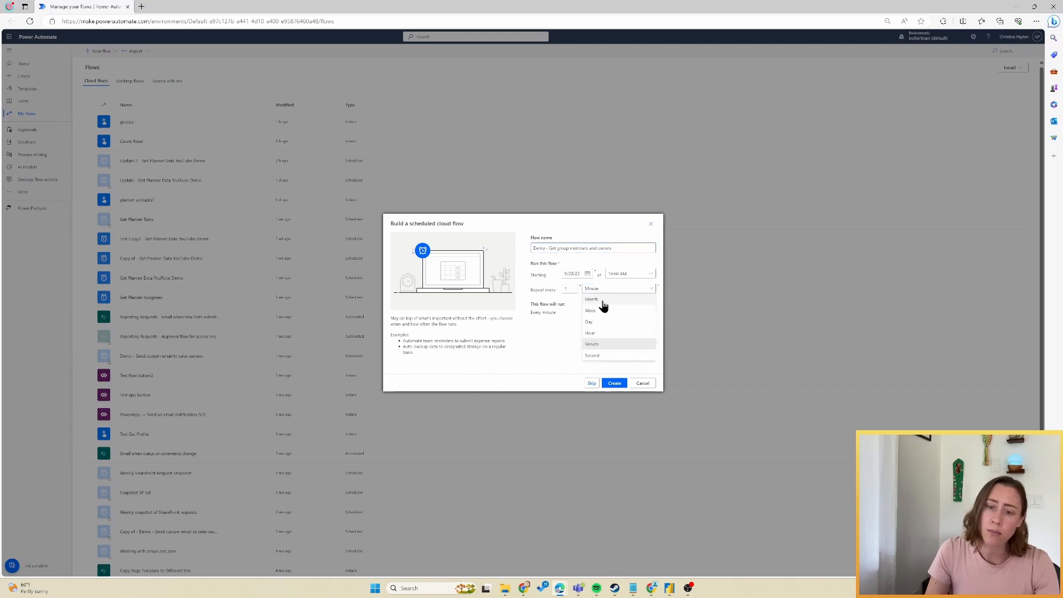
{"action": "left_click", "coordinate": [603, 300]}
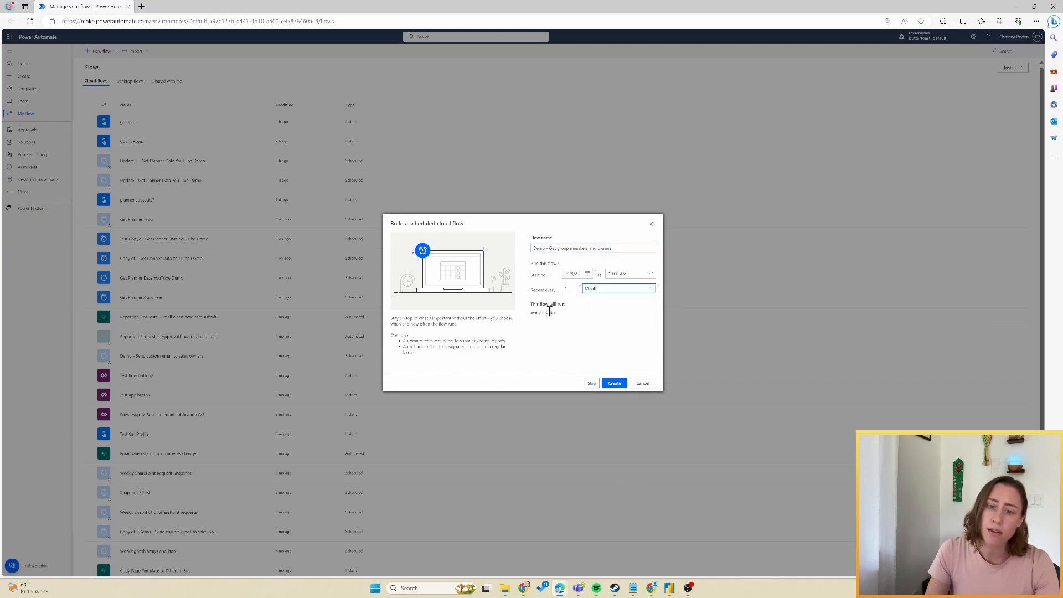
{"action": "left_click", "coordinate": [614, 384]}
Add an Array variable step and title it groupMembers.
{"action": "left_click", "coordinate": [526, 96]}
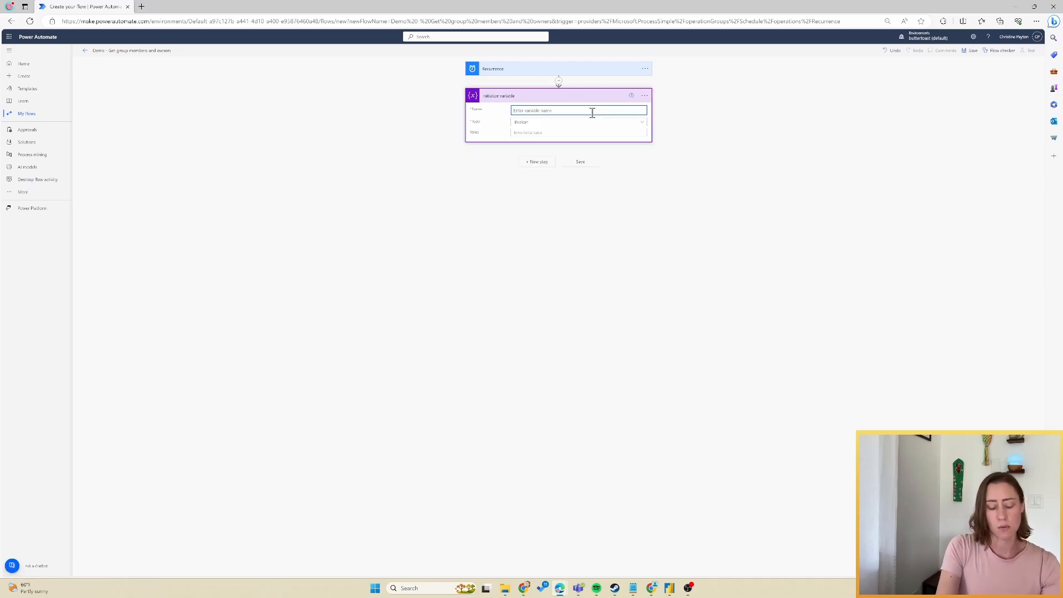
{"action": "type", "text": "groupMembers"}
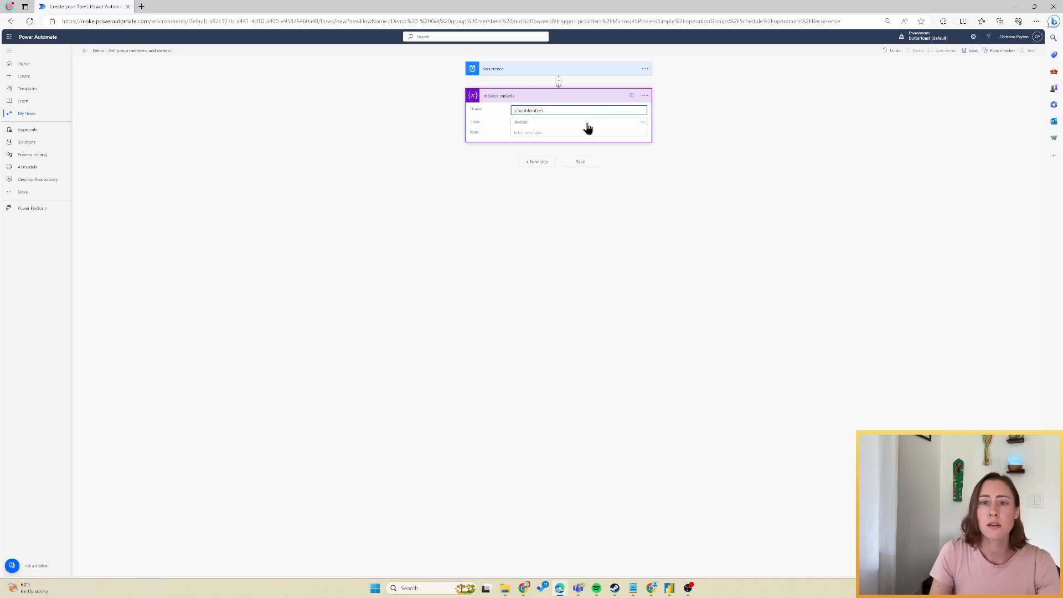
{"action": "left_click", "coordinate": [586, 122]}
{"action": "left_click", "coordinate": [530, 189]}
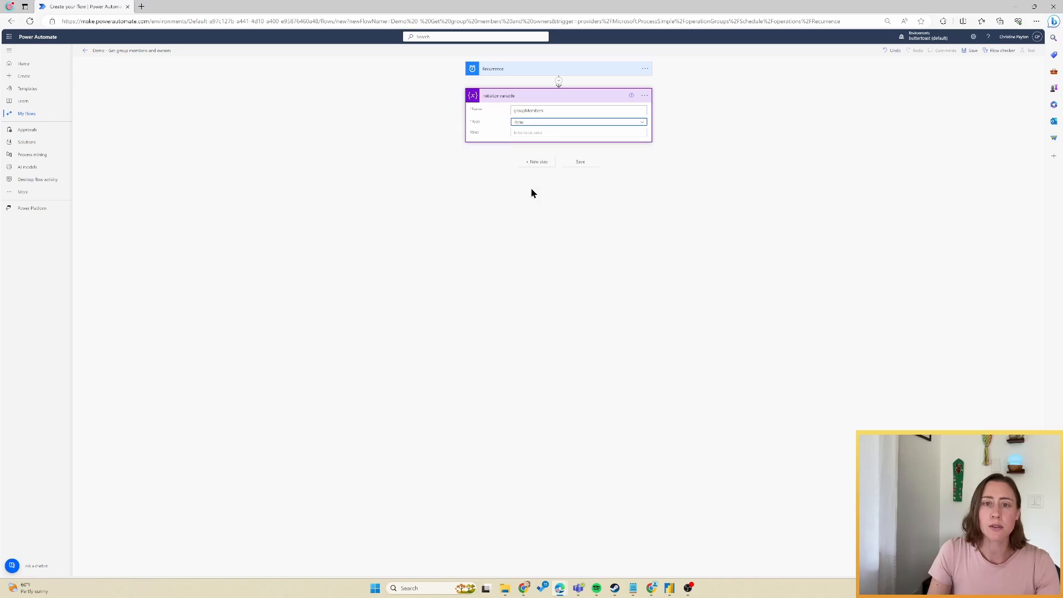
{"action": "left_click", "coordinate": [644, 95]}
{"action": "left_click", "coordinate": [674, 109]}
{"action": "type", "text": "groupMembers"}
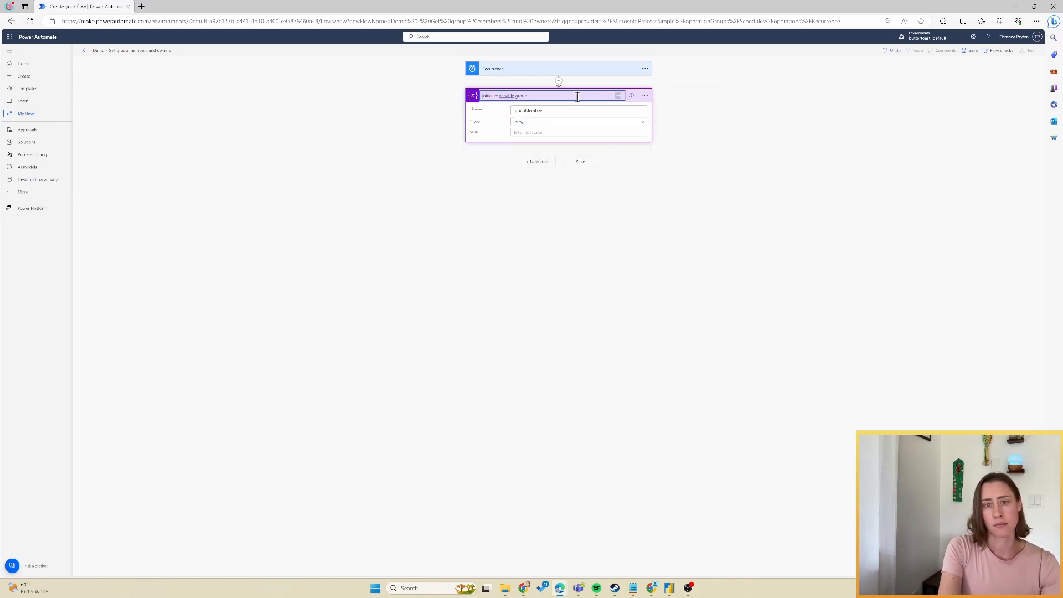
{"action": "key", "text": "Return"}
Add a second Initialize variable step, Array variable groupOwners, titled groupOwners.
{"action": "left_click", "coordinate": [537, 162]}
{"action": "type", "text": "init"}
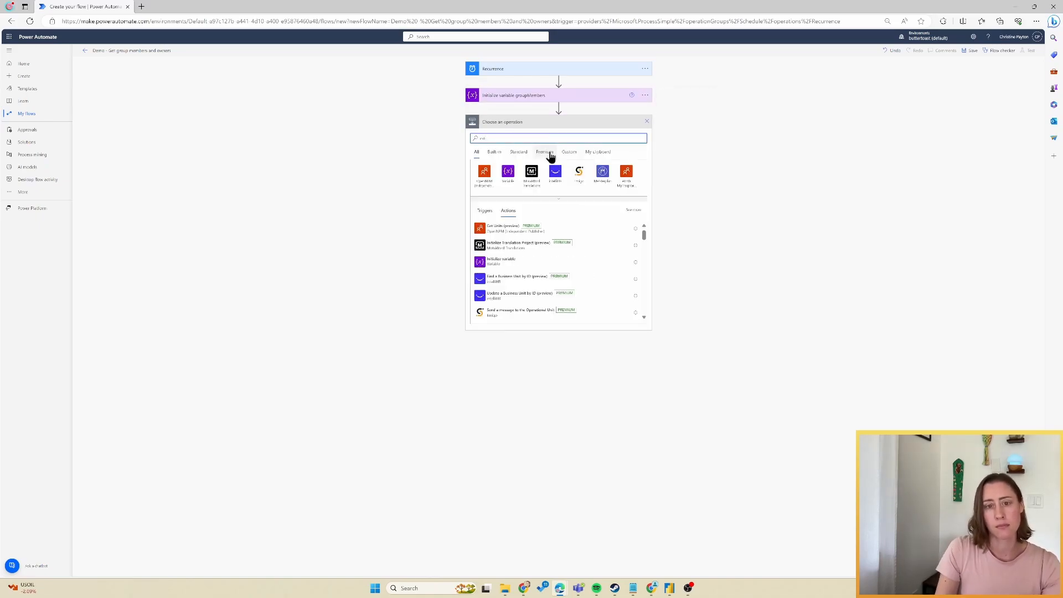
{"action": "left_click", "coordinate": [532, 263]}
{"action": "left_click", "coordinate": [626, 138]}
{"action": "type", "text": "groupOwners"}
{"action": "left_click", "coordinate": [625, 150]}
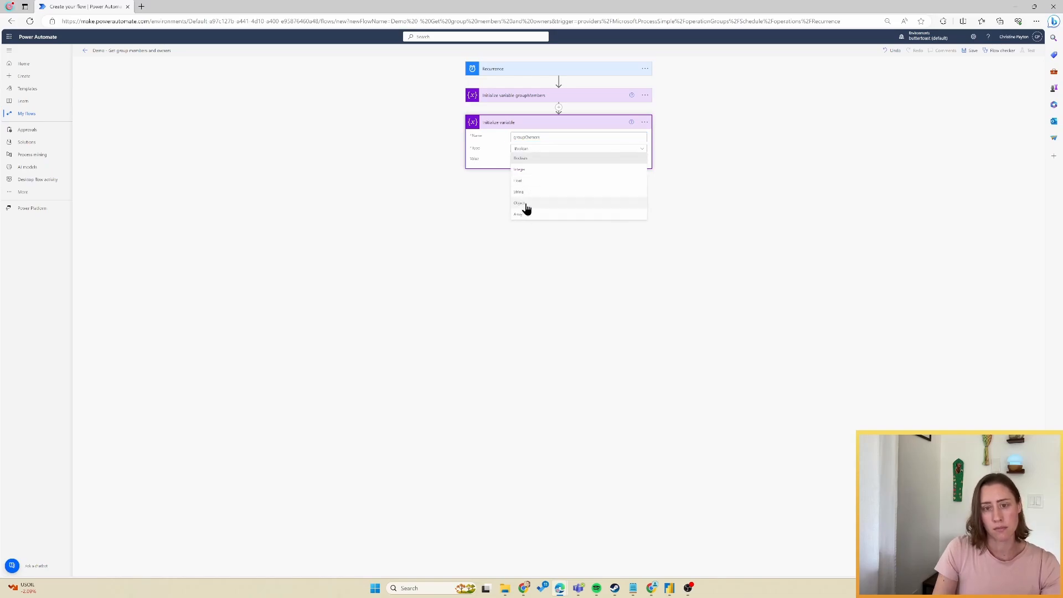
{"action": "left_click", "coordinate": [524, 209]}
{"action": "left_click", "coordinate": [645, 122]}
{"action": "left_click", "coordinate": [674, 136]}
{"action": "left_click", "coordinate": [555, 122]}
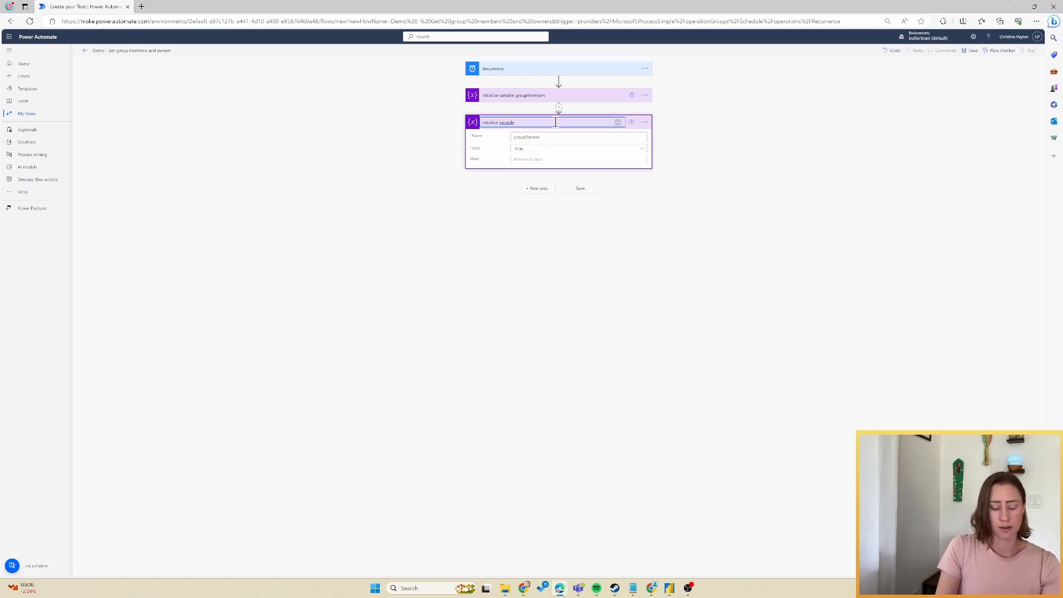
{"action": "type", "text": "g"}
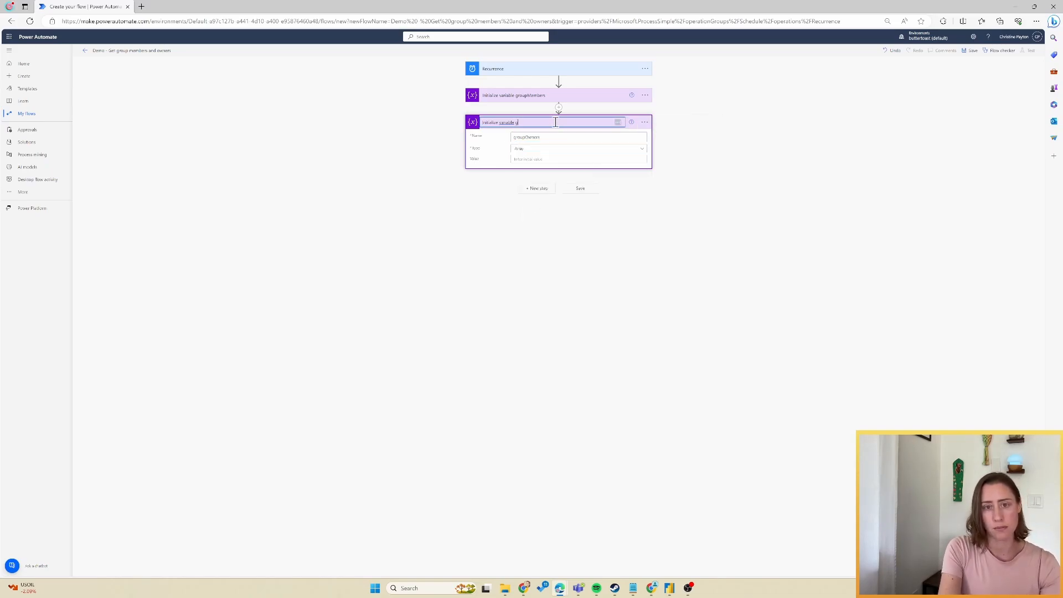
{"action": "type", "text": "roupOwners"}
{"action": "key", "text": "Return"}
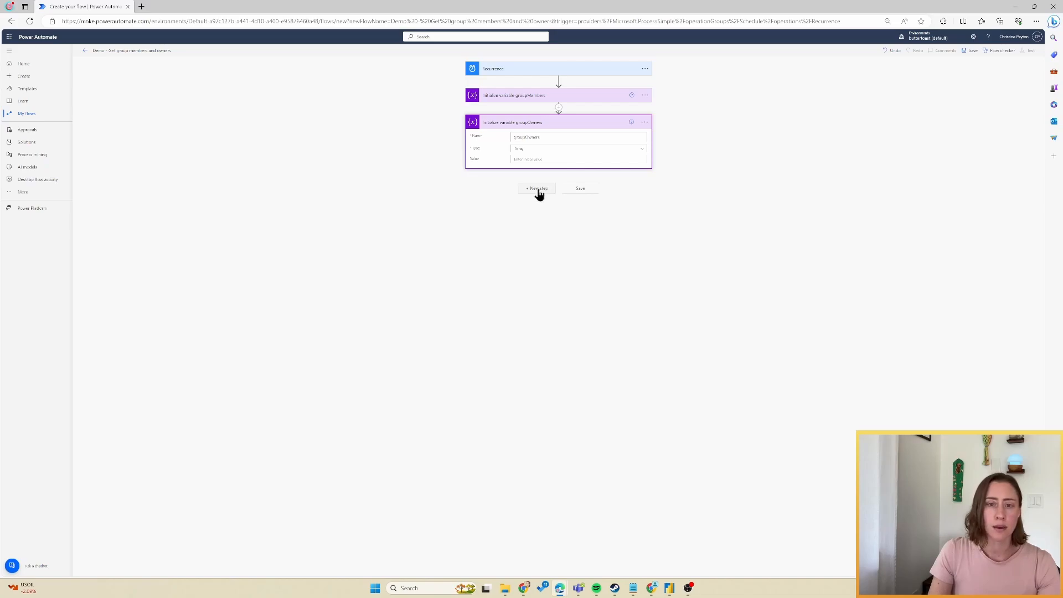
{"action": "left_click", "coordinate": [538, 191]}
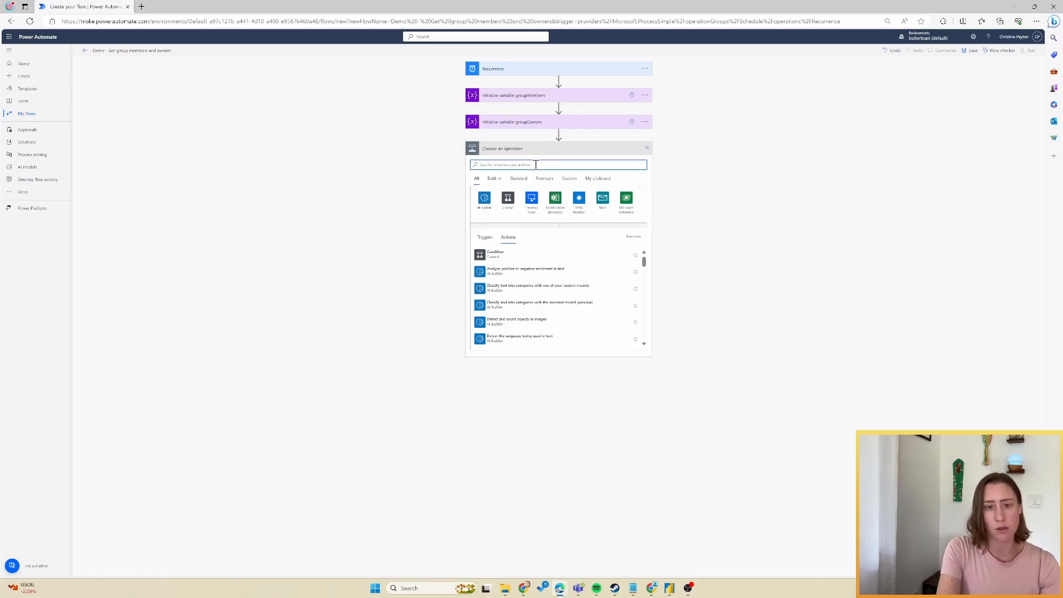
Add the Office 365 Groups List groups action after the two variables.
{"action": "type", "text": "list group"}
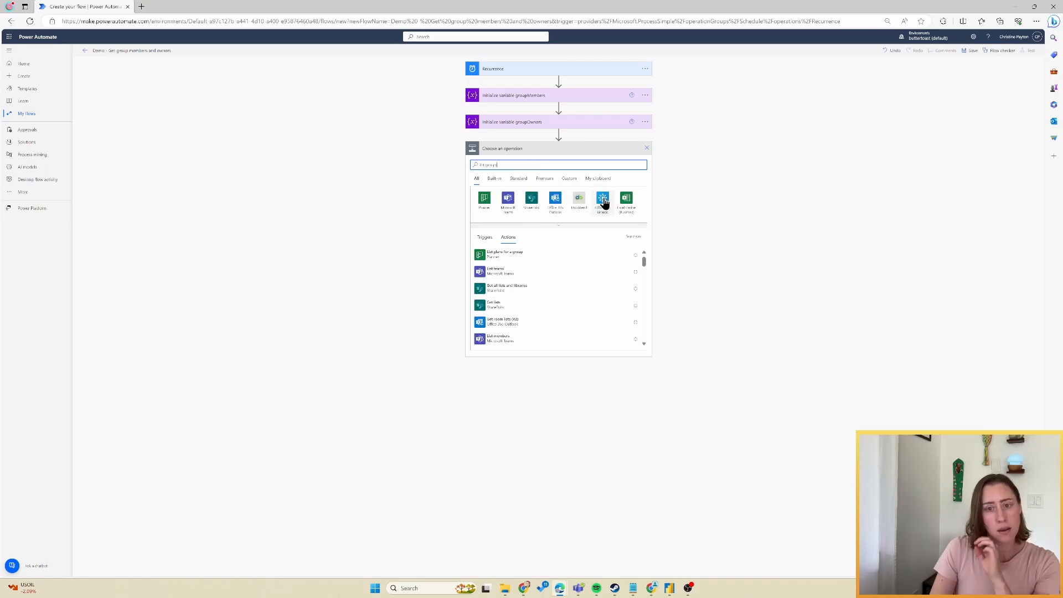
{"action": "left_click", "coordinate": [603, 211]}
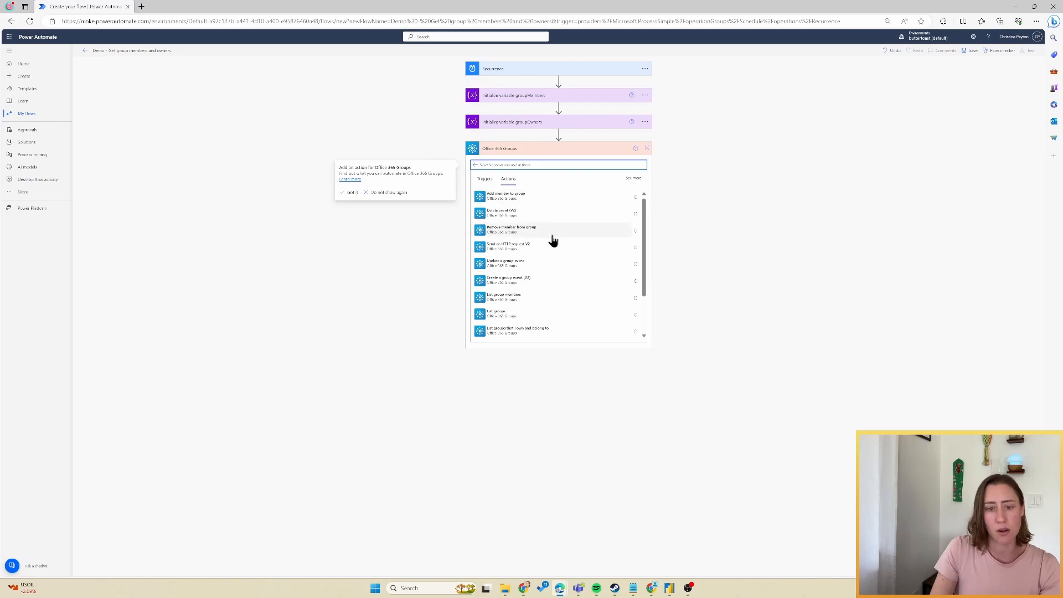
{"action": "left_click", "coordinate": [496, 318]}
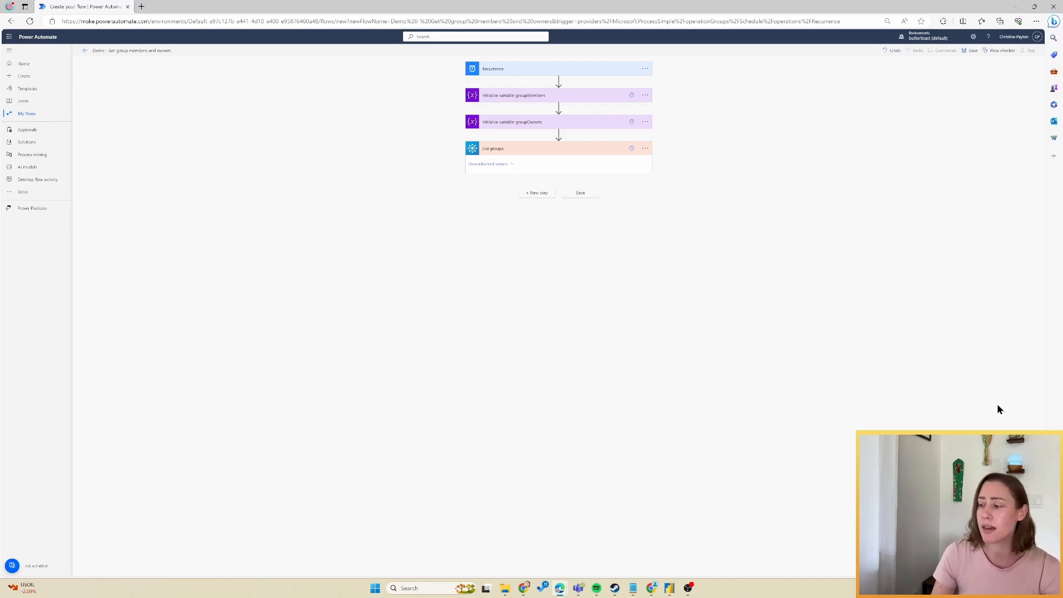
{"action": "left_click", "coordinate": [538, 193]}
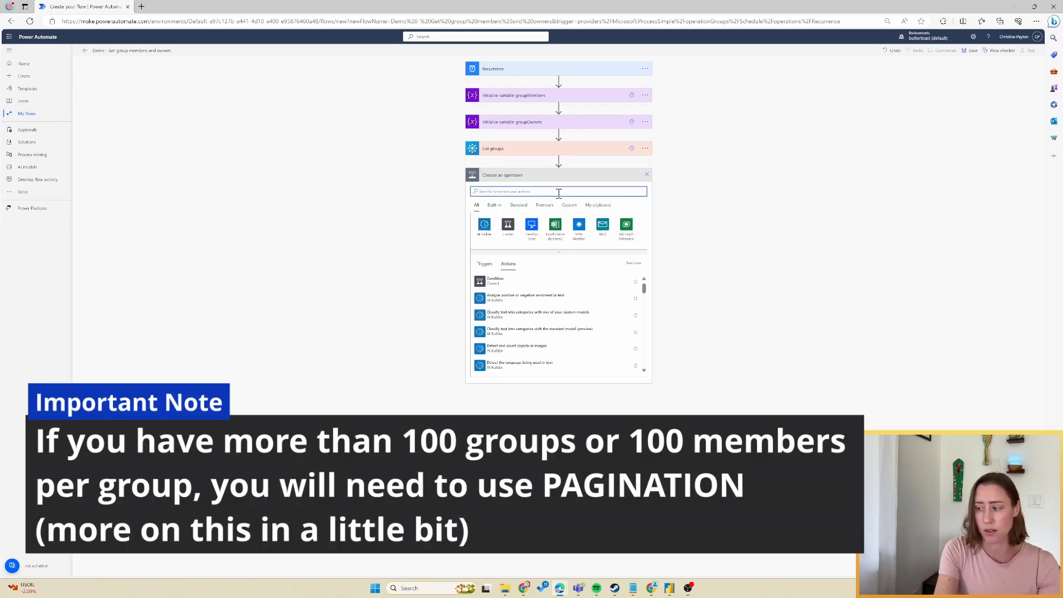
Add an Apply to each loop iterating over the List groups 'value' output.
{"action": "left_click", "coordinate": [508, 224]}
{"action": "left_click", "coordinate": [522, 242]}
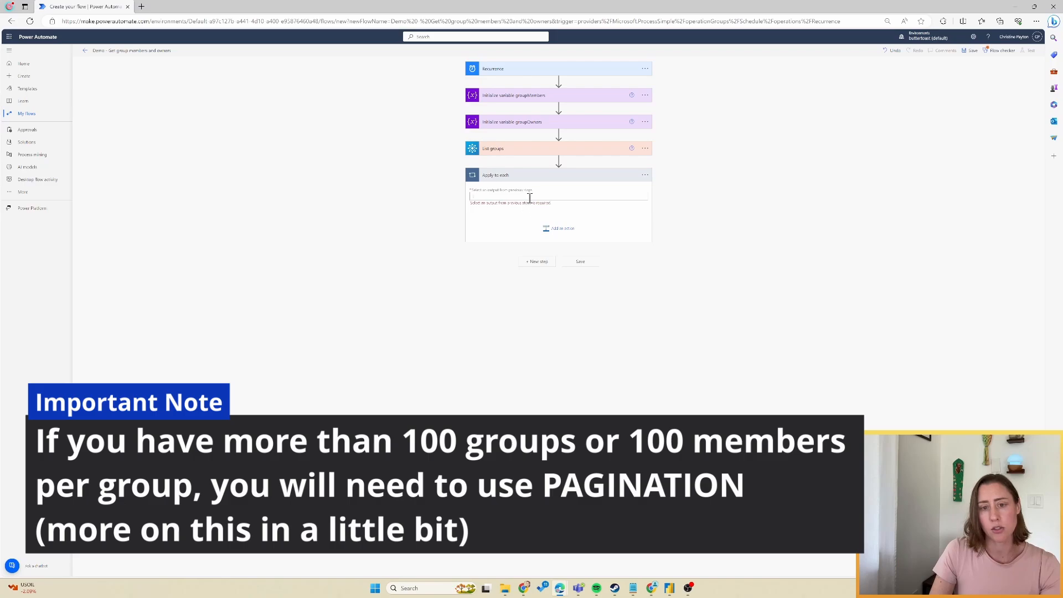
{"action": "left_click", "coordinate": [530, 197]}
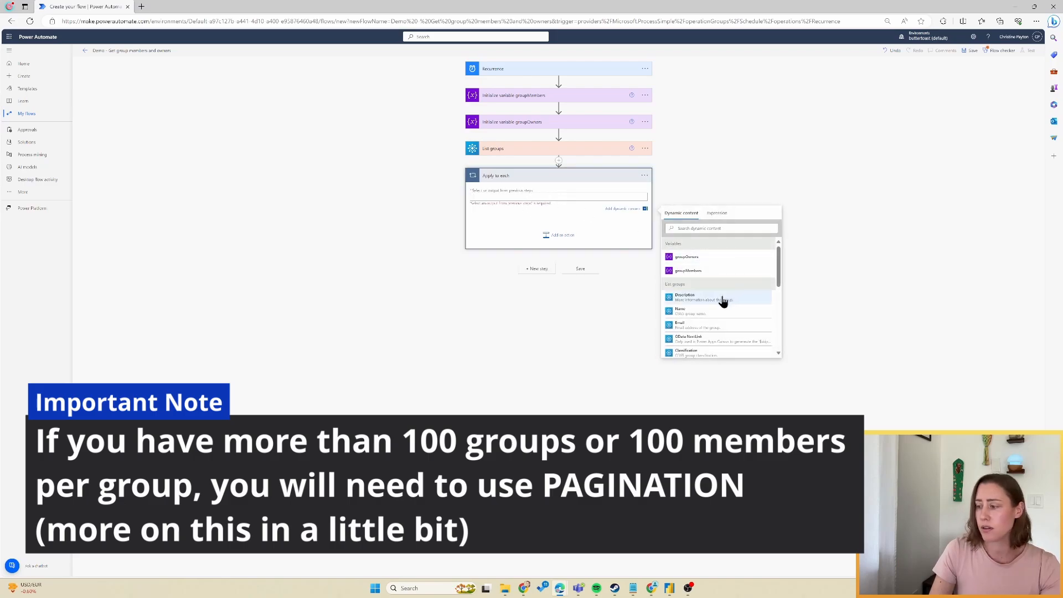
{"action": "scroll", "coordinate": [719, 304], "scroll_direction": "down", "scroll_amount": 5}
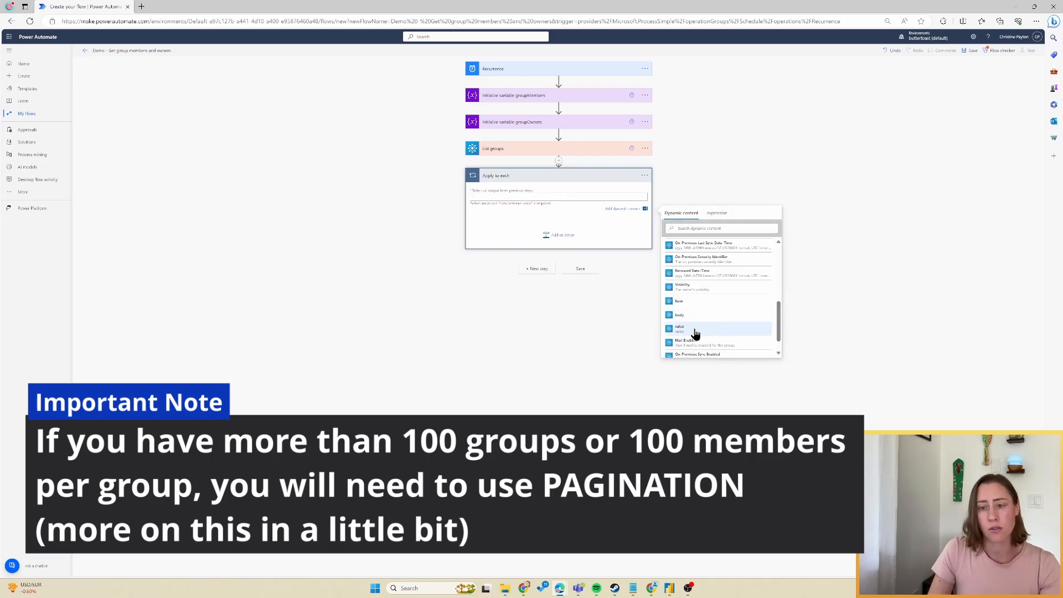
{"action": "left_click", "coordinate": [694, 330]}
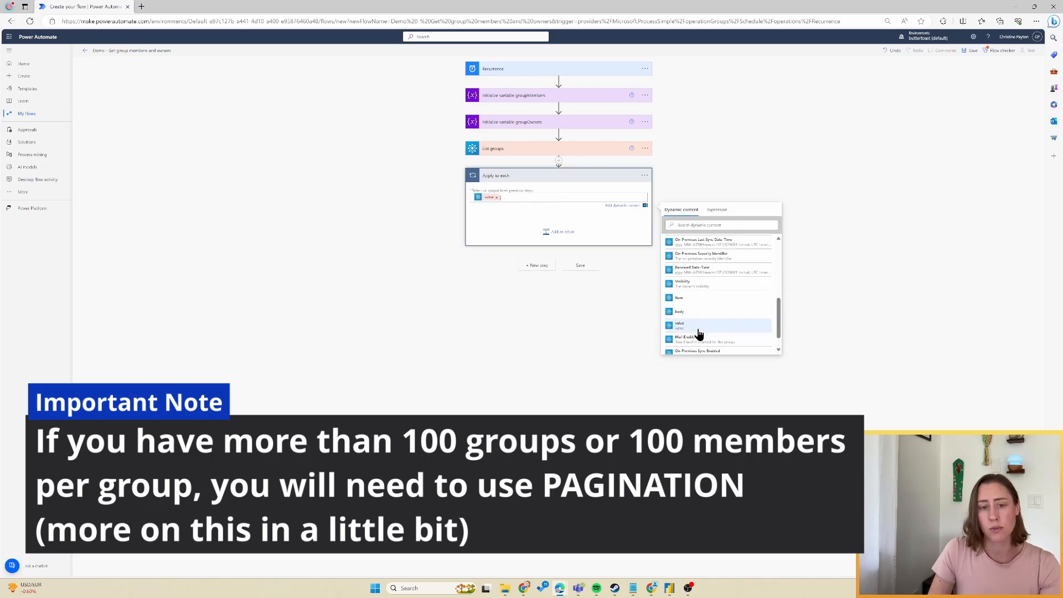
Choose the Office 365 Groups connector for an action inside the loop.
{"action": "left_click", "coordinate": [558, 233]}
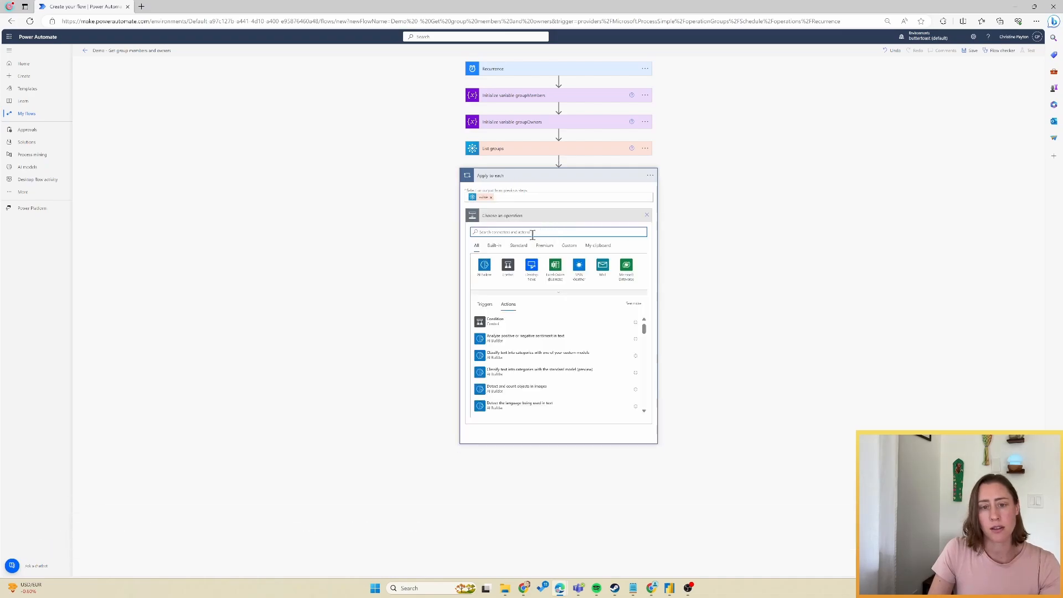
{"action": "type", "text": "h"}
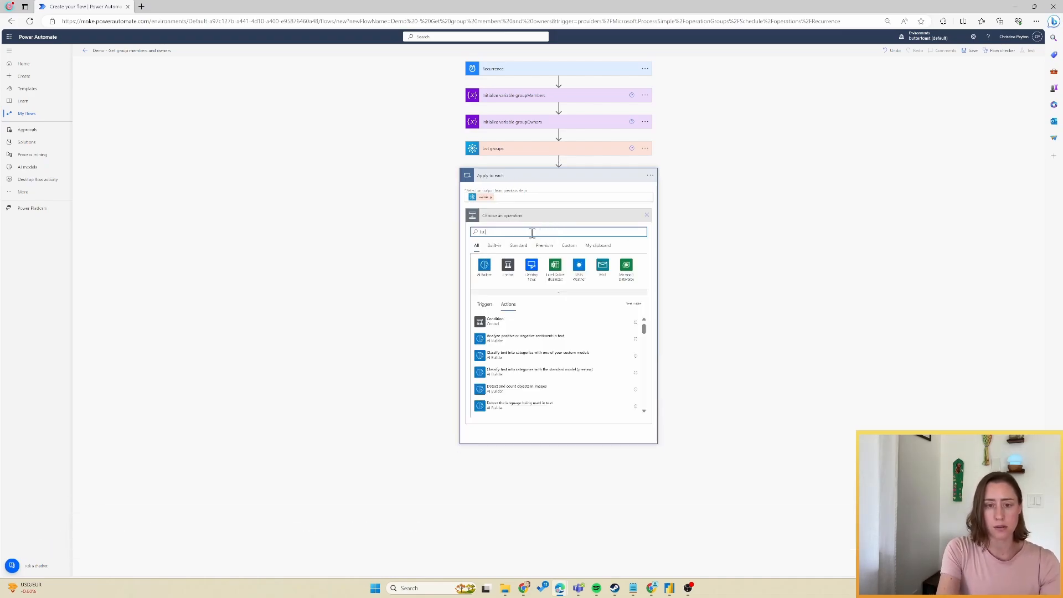
{"action": "type", "text": "ist group mem"}
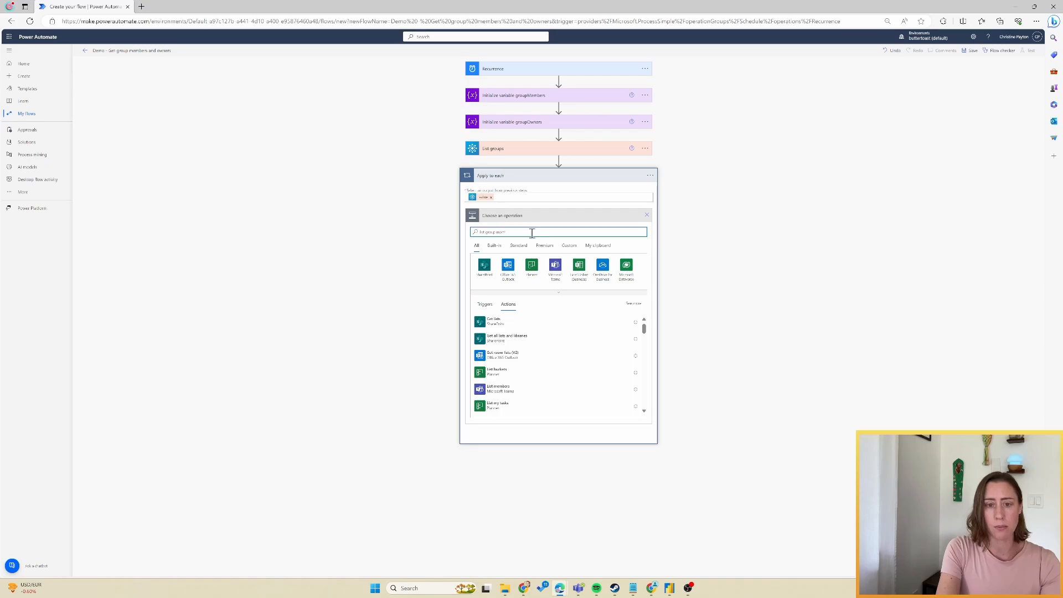
{"action": "type", "text": "ber"}
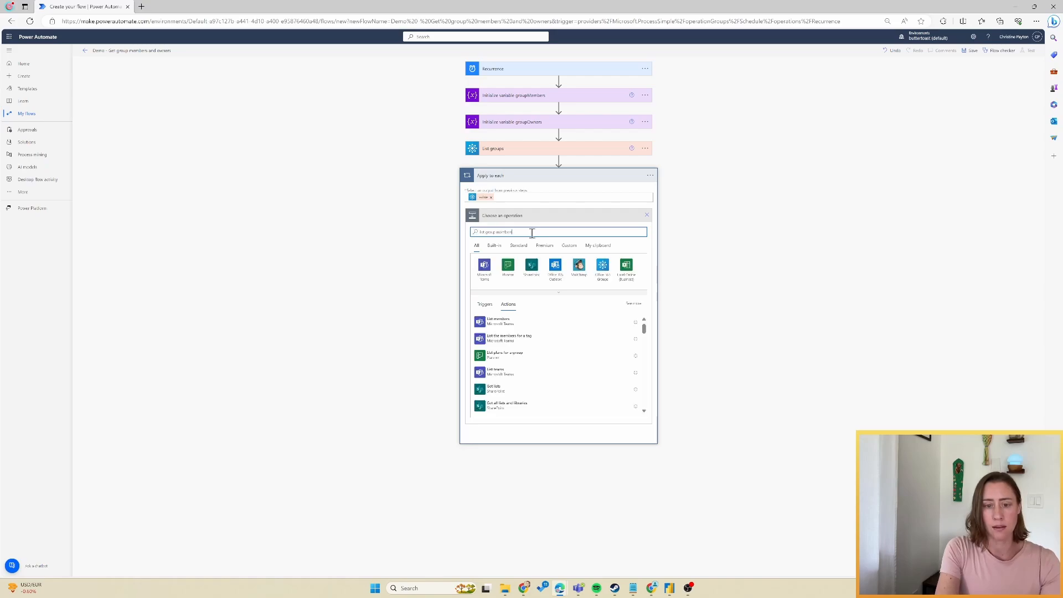
{"action": "left_click", "coordinate": [605, 271]}
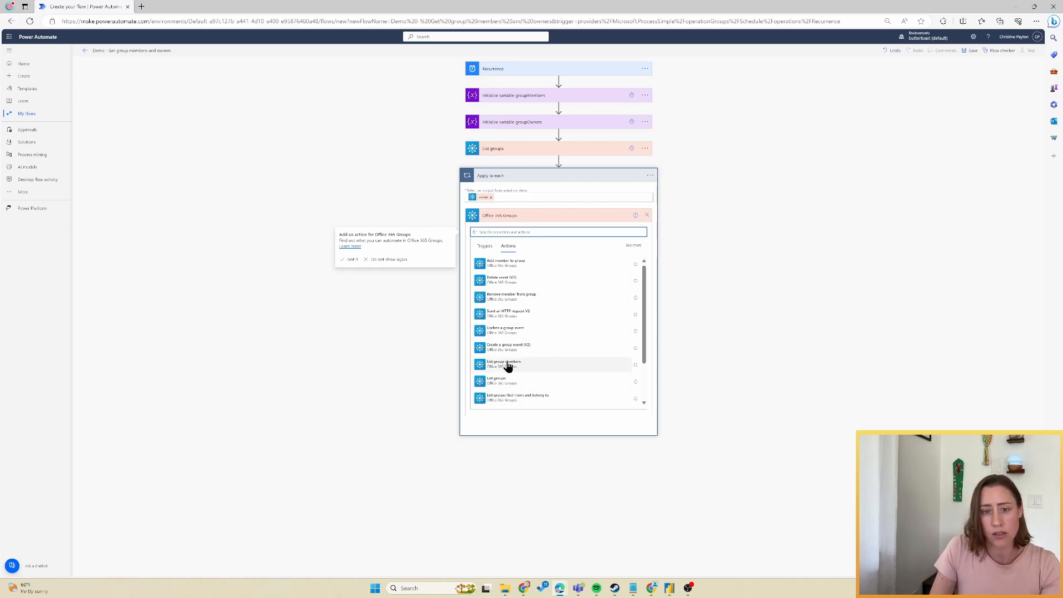
Add List group members inside the loop, using each group's dynamic Group Id.
{"action": "left_click", "coordinate": [508, 367]}
{"action": "left_click", "coordinate": [523, 230]}
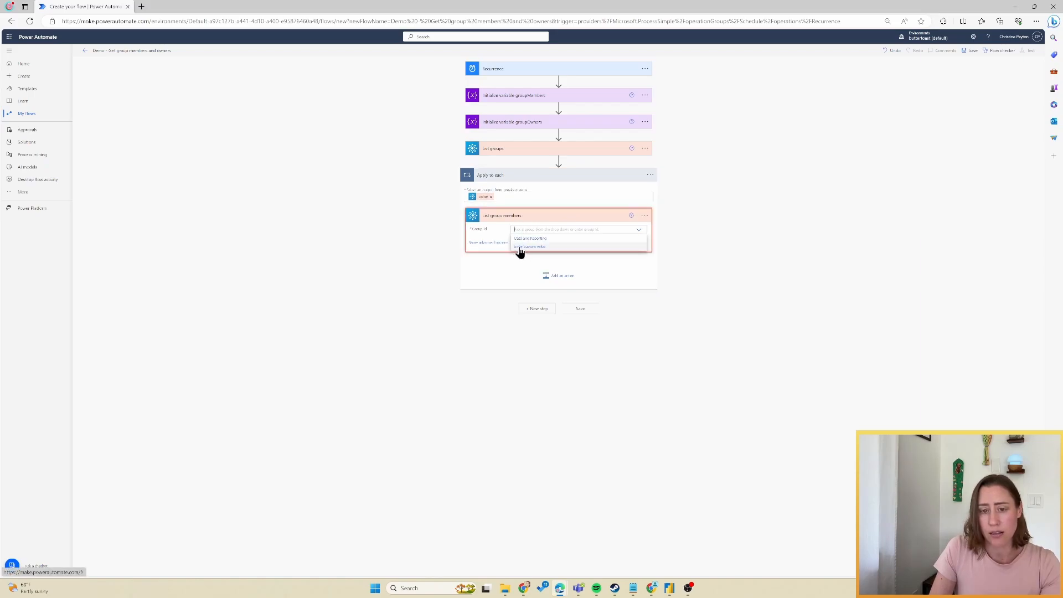
{"action": "left_click", "coordinate": [522, 247]}
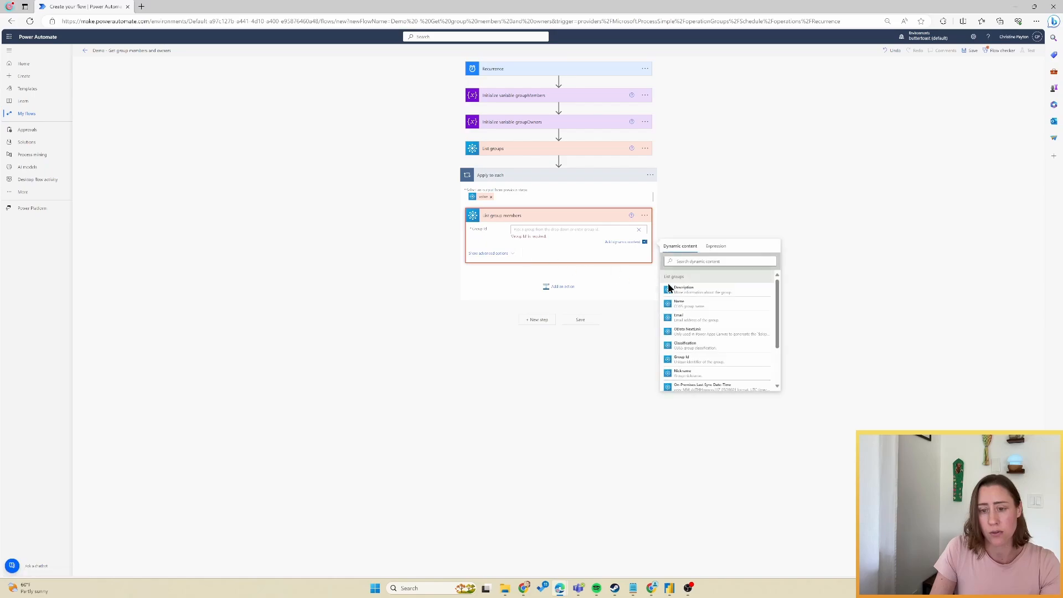
{"action": "left_click", "coordinate": [684, 361]}
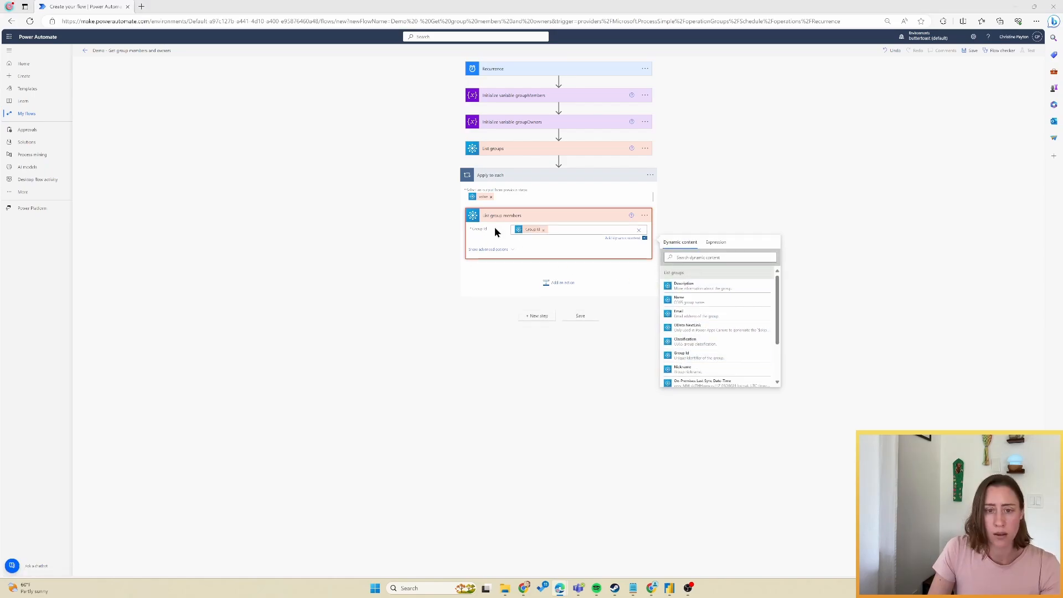
Add a nested Apply to each 2 looping over the List group members 'value' output.
{"action": "left_click", "coordinate": [544, 283]}
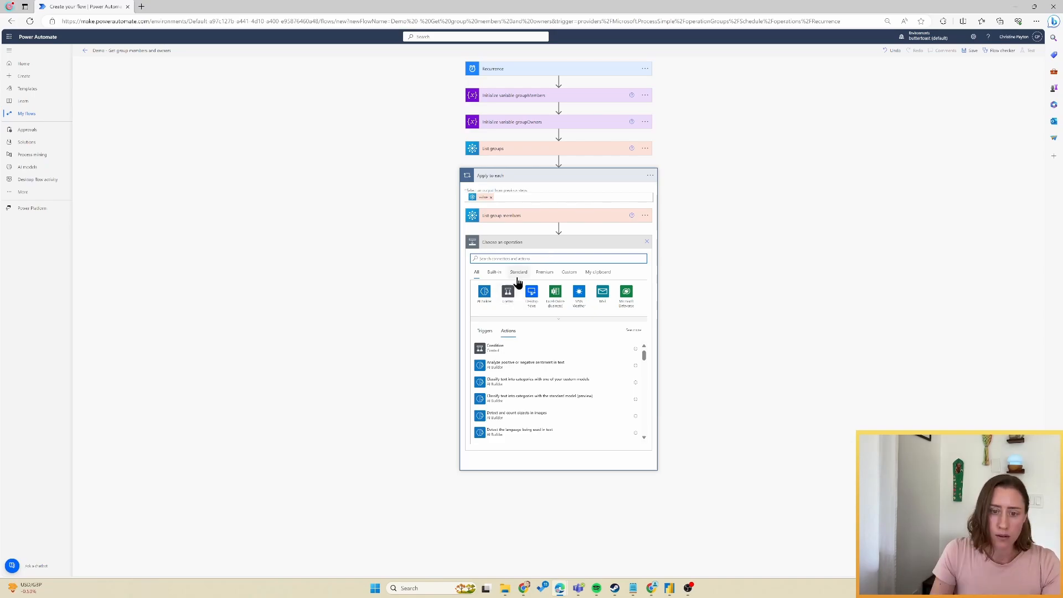
{"action": "left_click", "coordinate": [508, 292]}
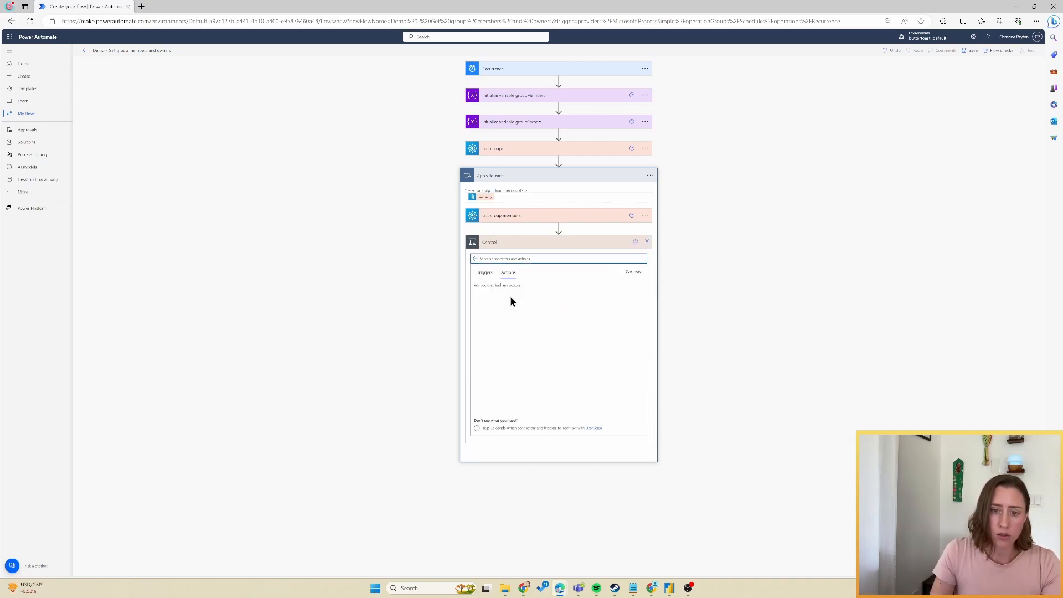
{"action": "left_click", "coordinate": [518, 294]}
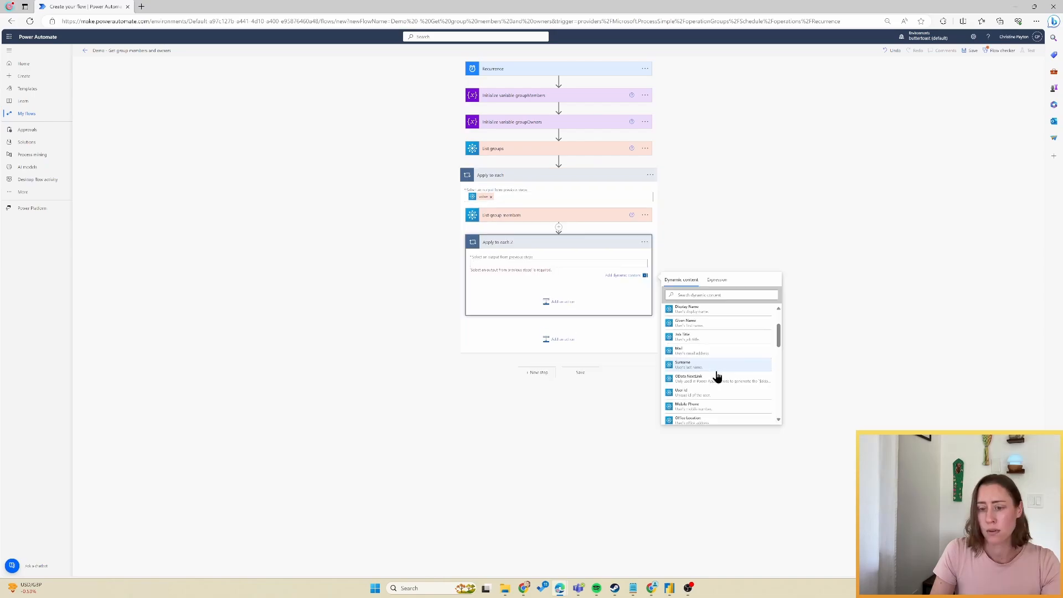
{"action": "scroll", "coordinate": [703, 350], "scroll_direction": "up", "scroll_amount": 1}
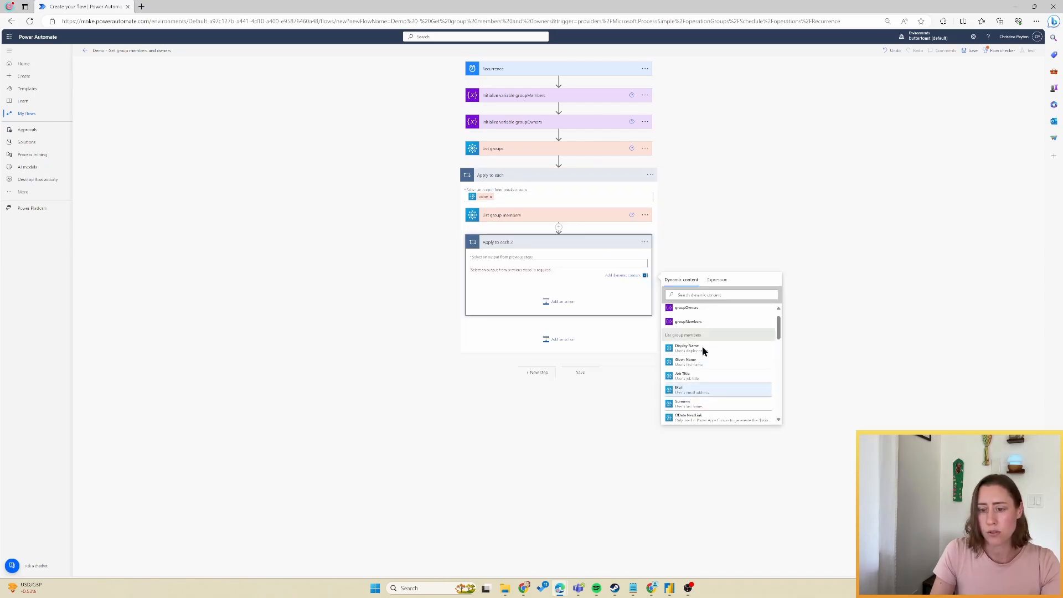
{"action": "scroll", "coordinate": [702, 355], "scroll_direction": "down", "scroll_amount": 2}
{"action": "scroll", "coordinate": [701, 399], "scroll_direction": "down", "scroll_amount": 2}
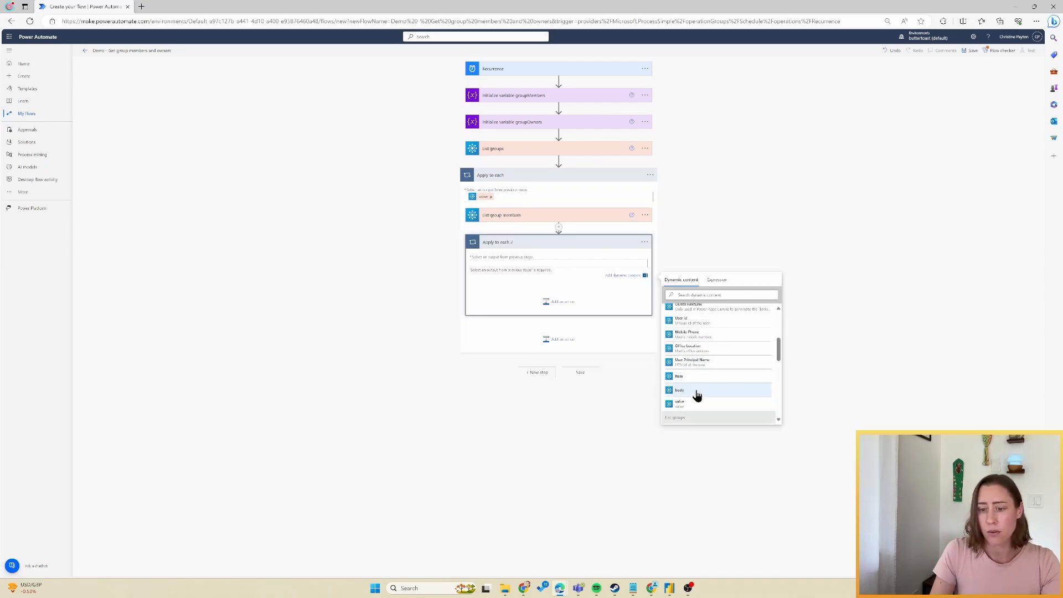
{"action": "left_click", "coordinate": [682, 403]}
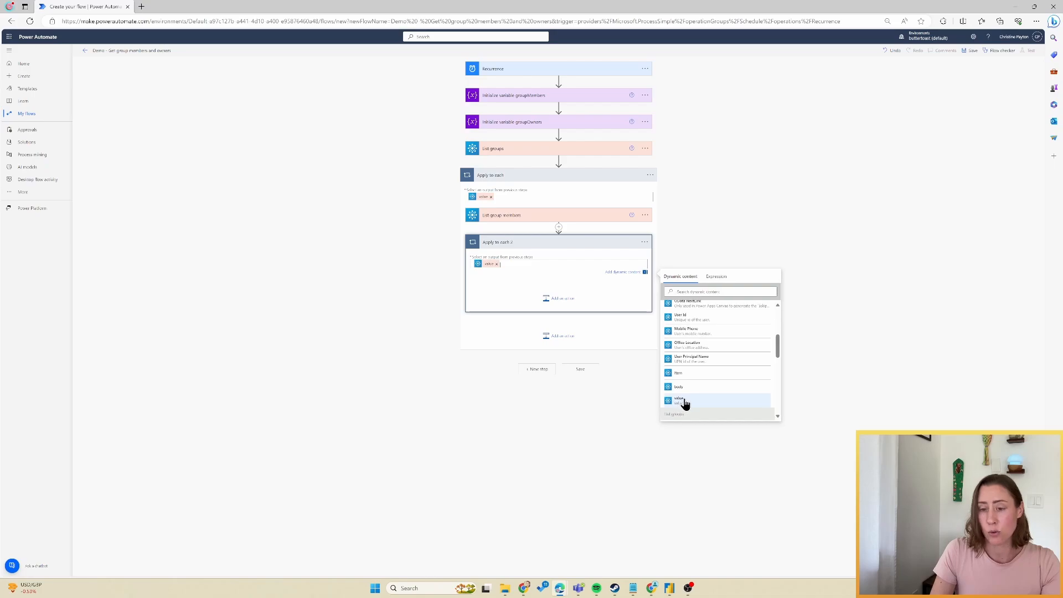
{"action": "scroll", "coordinate": [709, 373], "scroll_direction": "up", "scroll_amount": 4}
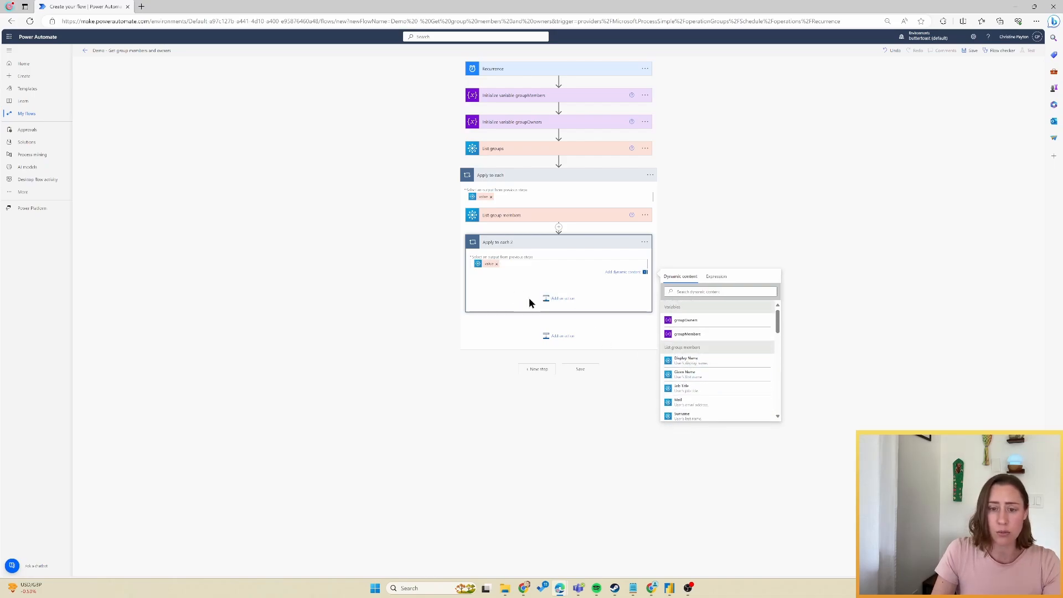
In Apply to each 2, add Append to array variable targeting groupMembers, leaving Value empty.
{"action": "left_click", "coordinate": [557, 298]}
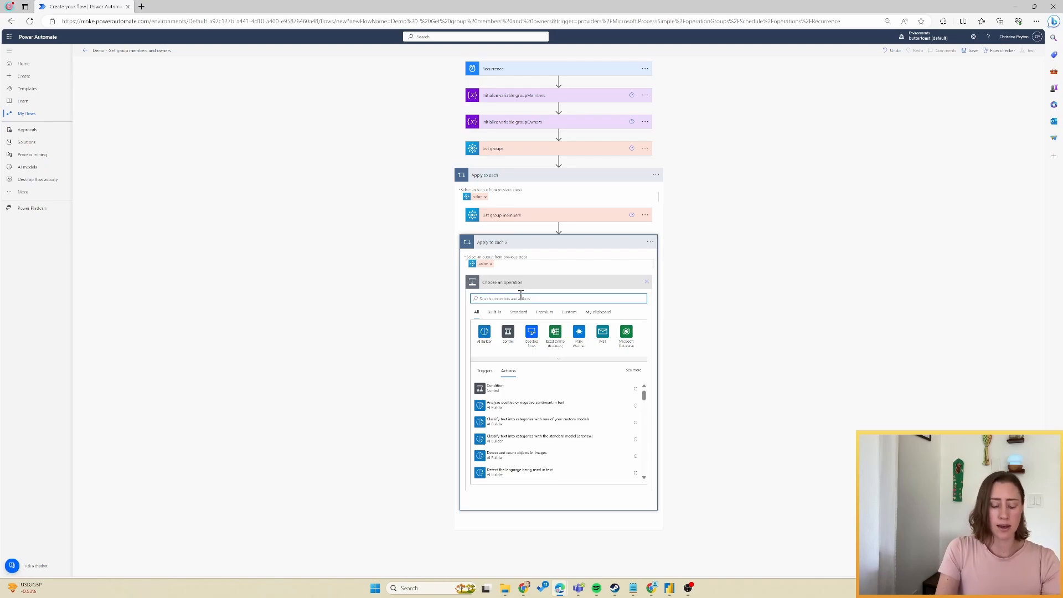
{"action": "type", "text": "append"}
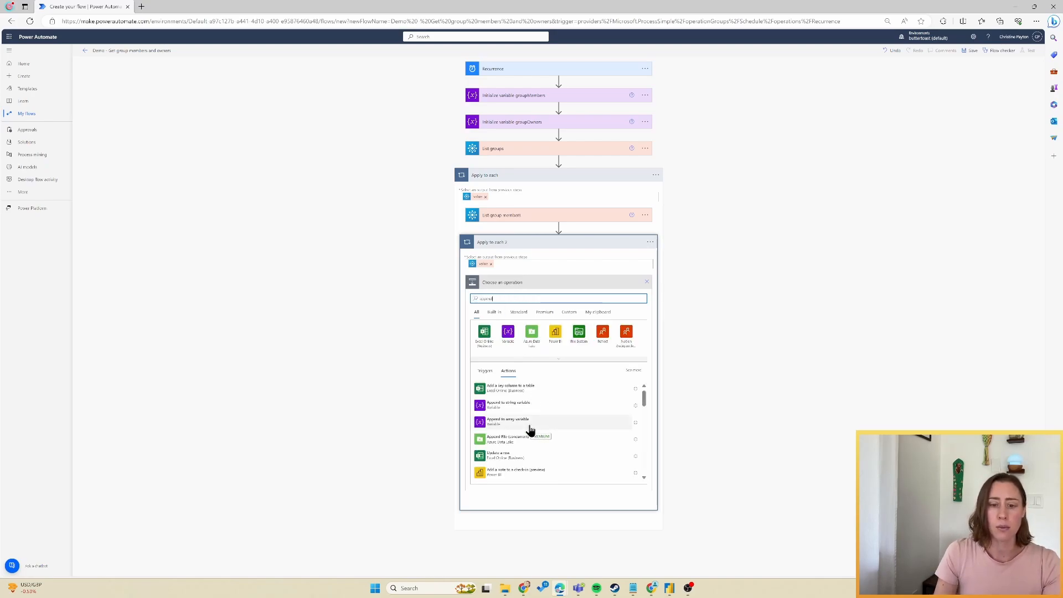
{"action": "left_click", "coordinate": [530, 430]}
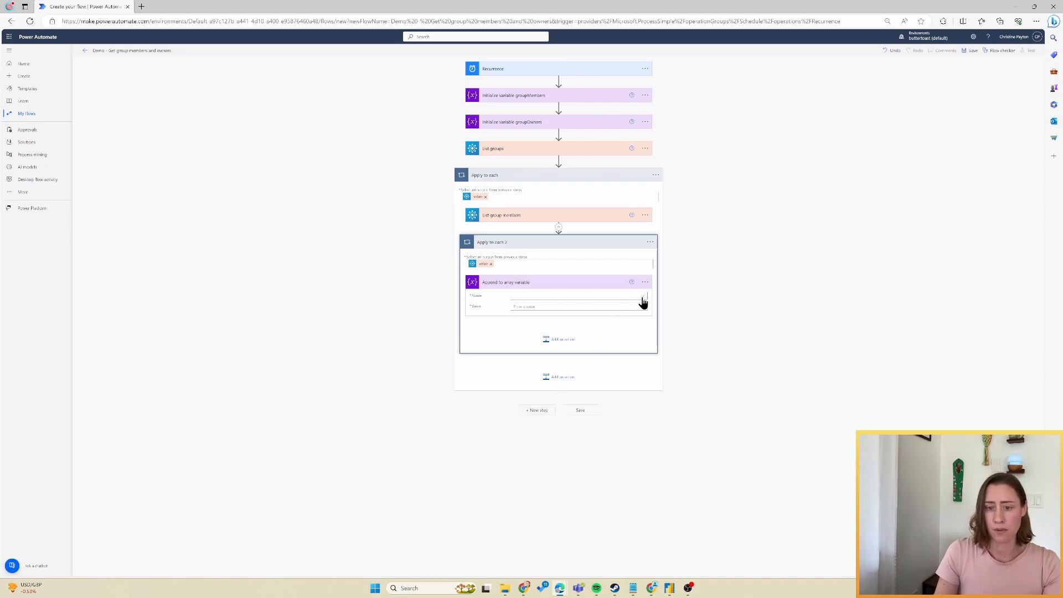
{"action": "left_click", "coordinate": [641, 300]}
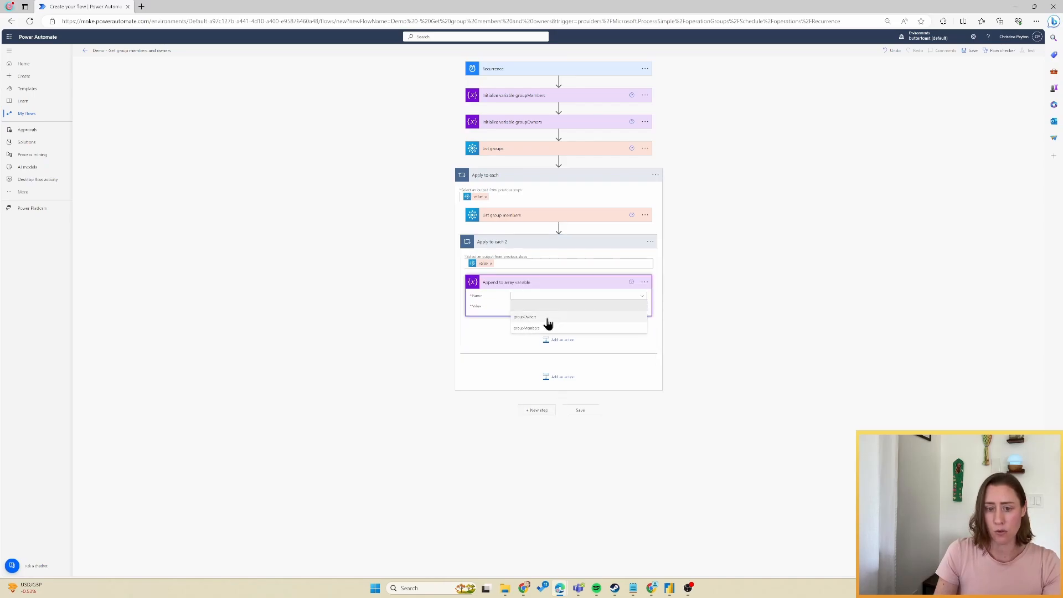
{"action": "left_click", "coordinate": [529, 329]}
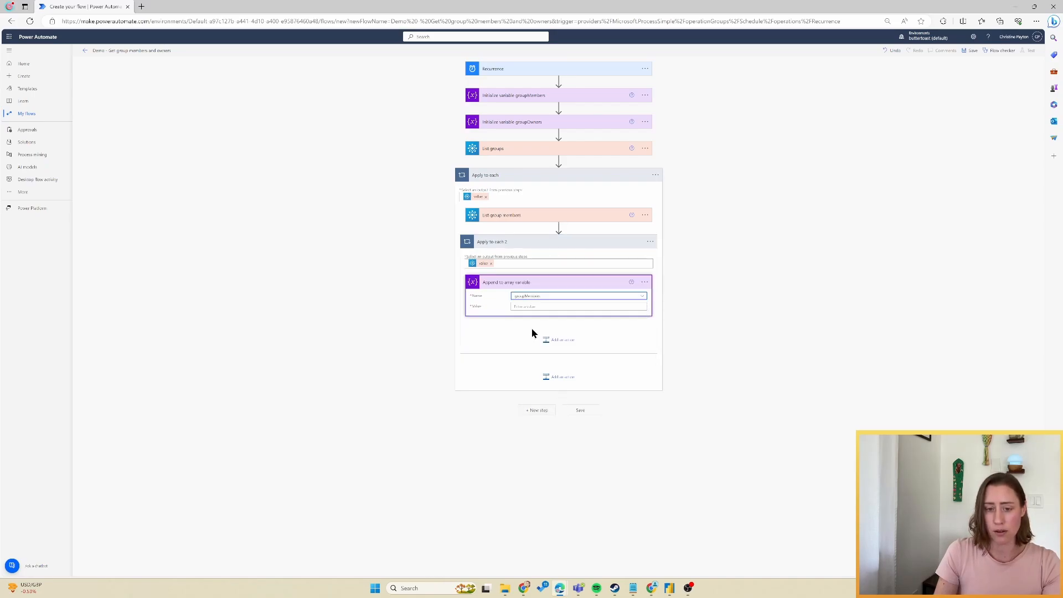
{"action": "left_click", "coordinate": [543, 308]}
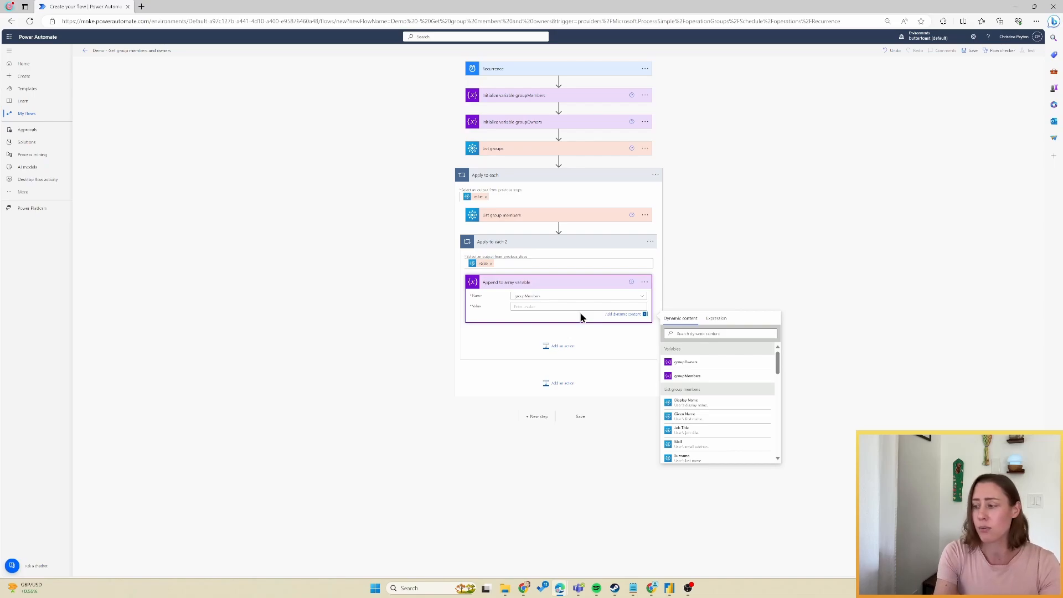
Rename the append action to groupMembers and start its Value with an opening brace.
{"action": "left_click", "coordinate": [645, 282]}
{"action": "left_click", "coordinate": [693, 297]}
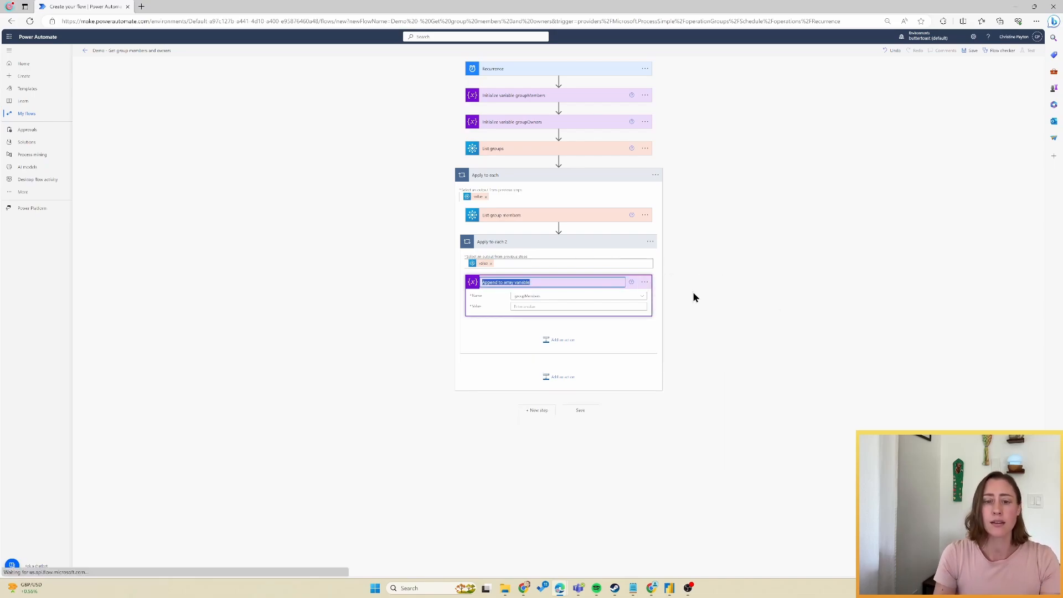
{"action": "type", "text": "groupMembers"}
{"action": "left_click", "coordinate": [542, 305]}
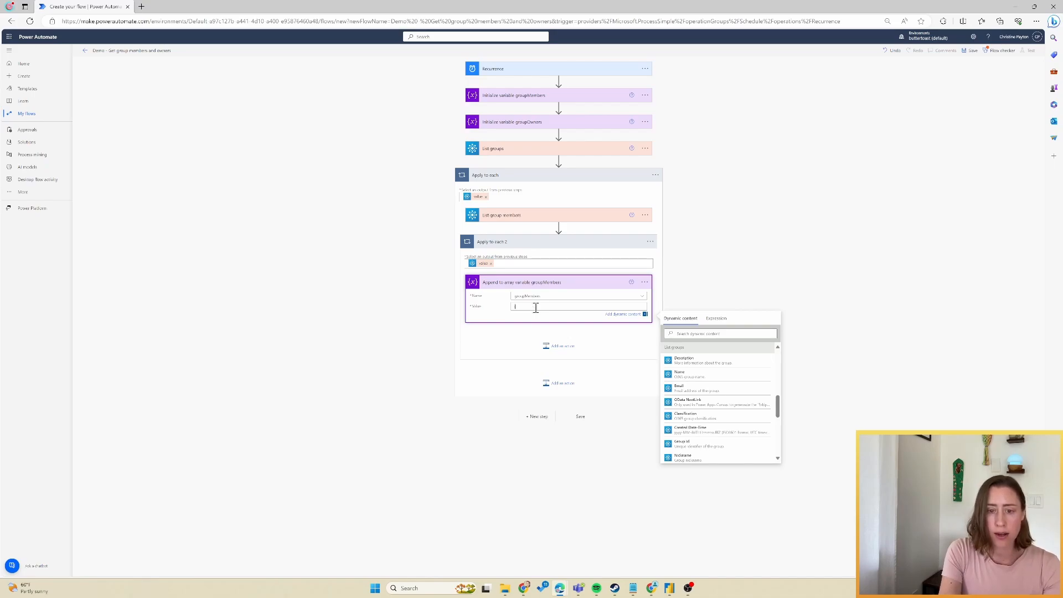
{"action": "type", "text": "{"}
{"action": "key", "text": "Return"}
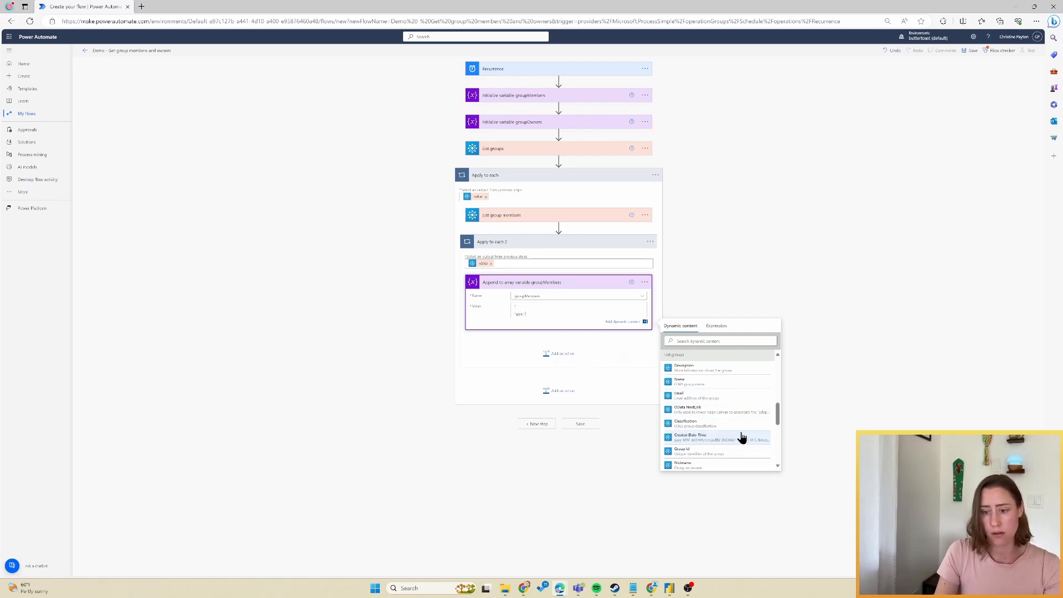
Insert the User Principal Name dynamic token as the upn value, followed by a comma.
{"action": "scroll", "coordinate": [725, 421], "scroll_direction": "down", "scroll_amount": 3}
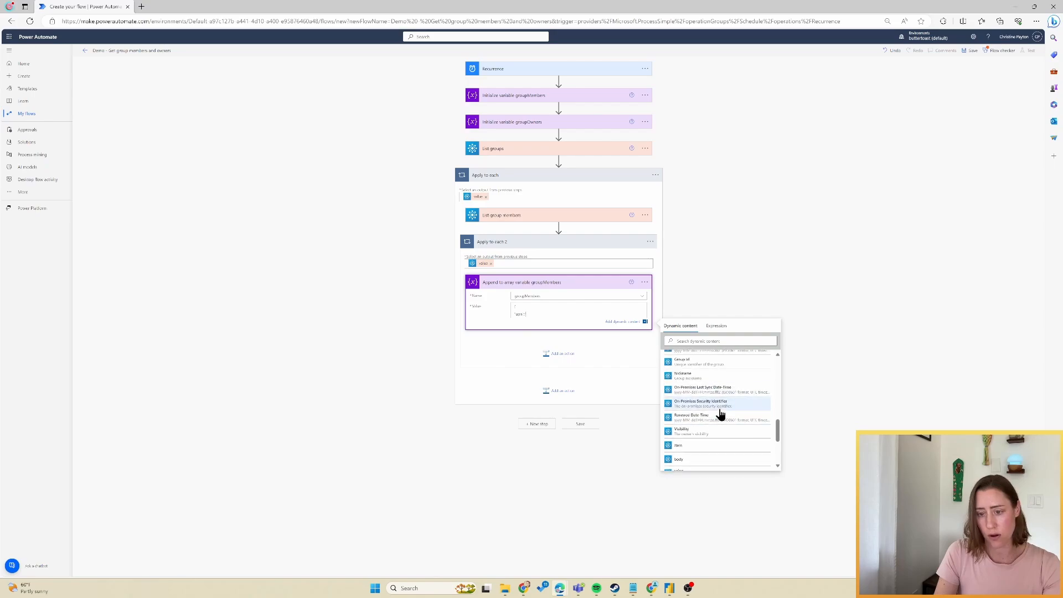
{"action": "scroll", "coordinate": [720, 415], "scroll_direction": "up", "scroll_amount": 5}
{"action": "scroll", "coordinate": [720, 415], "scroll_direction": "down", "scroll_amount": 2}
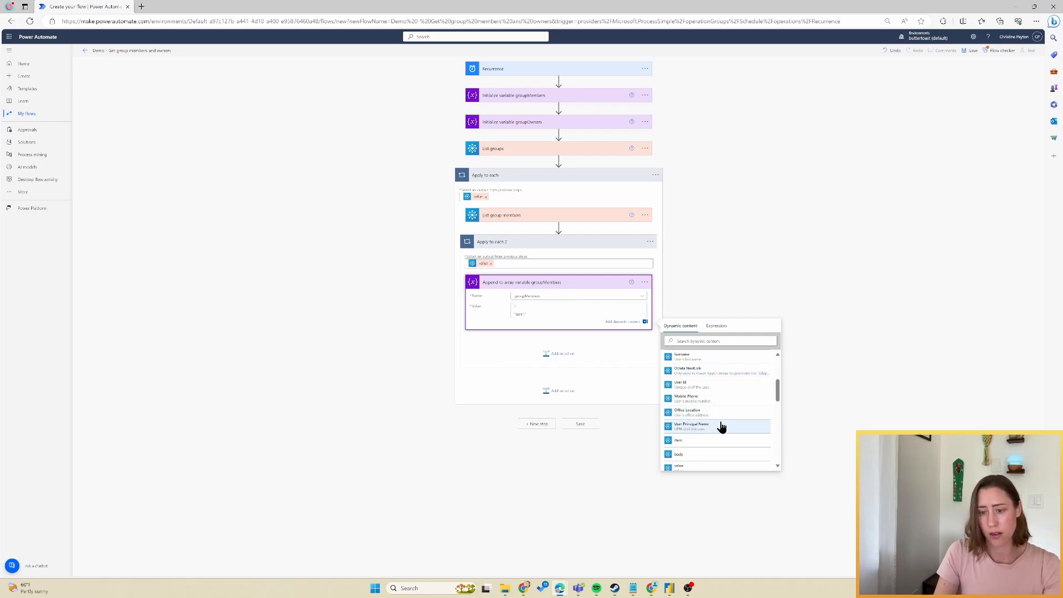
{"action": "left_click", "coordinate": [721, 427]}
{"action": "type", "text": ","}
{"action": "key", "text": "Return"}
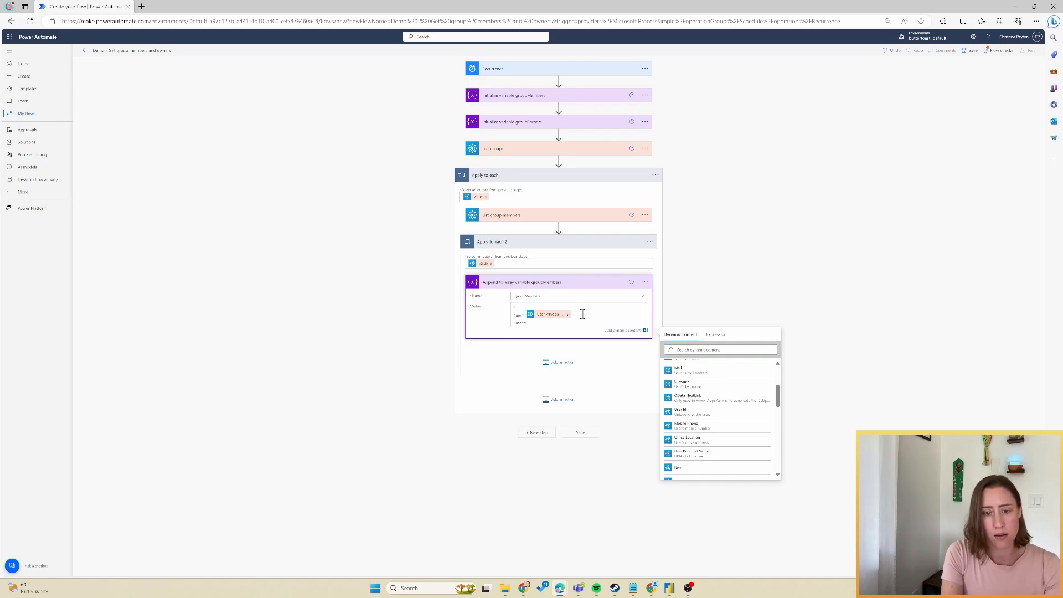
Map userId to the User Id token and groupId to Group Id, and add "userrole": "Member".
{"action": "left_click", "coordinate": [702, 417]}
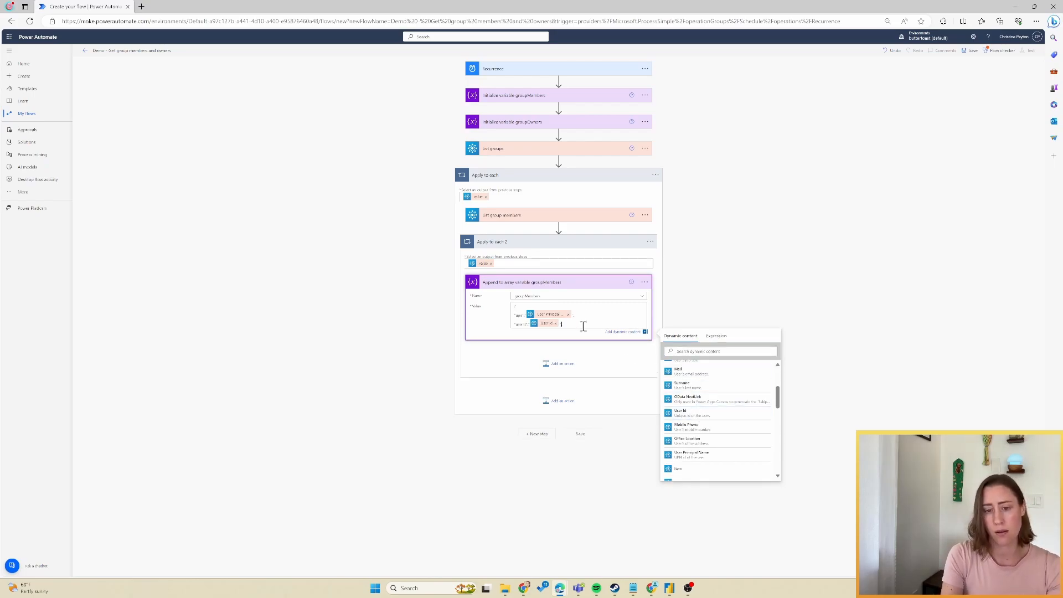
{"action": "type", "text": ","}
{"action": "key", "text": "Return"}
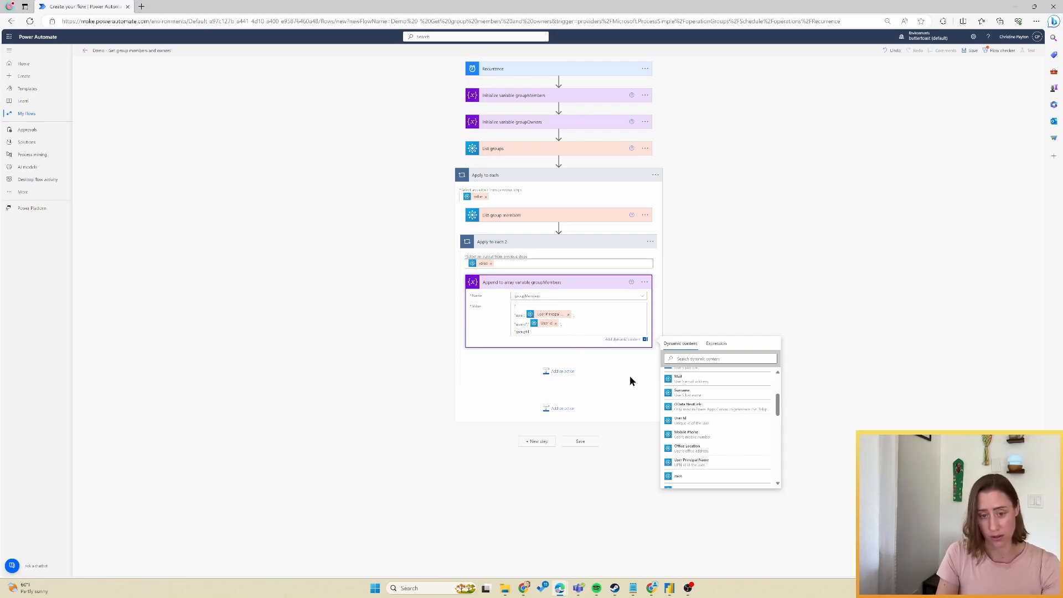
{"action": "scroll", "coordinate": [734, 421], "scroll_direction": "down", "scroll_amount": 1}
{"action": "scroll", "coordinate": [734, 421], "scroll_direction": "down", "scroll_amount": 1}
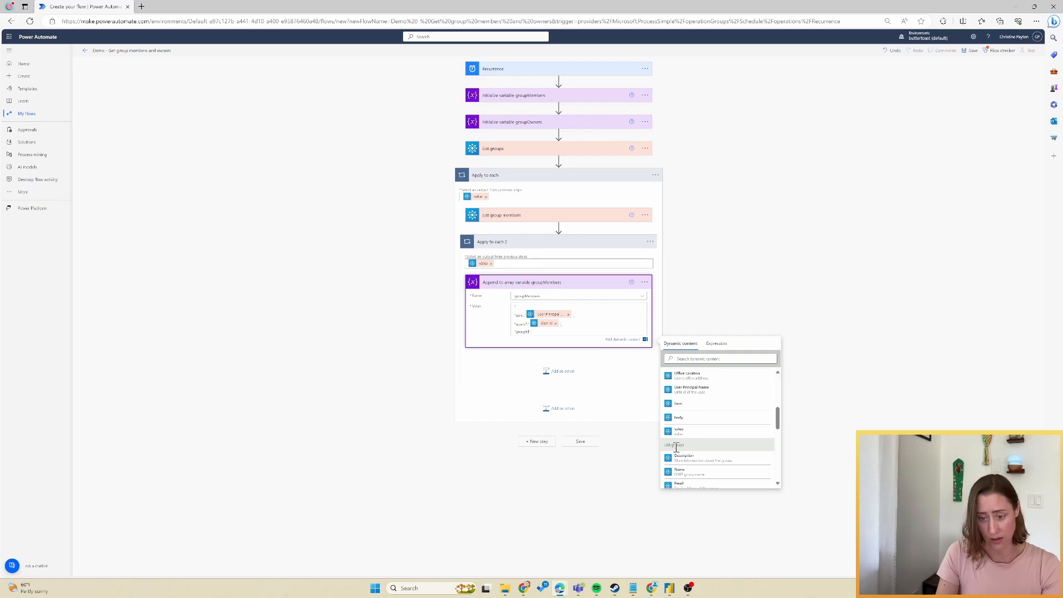
{"action": "scroll", "coordinate": [714, 446], "scroll_direction": "down", "scroll_amount": 2}
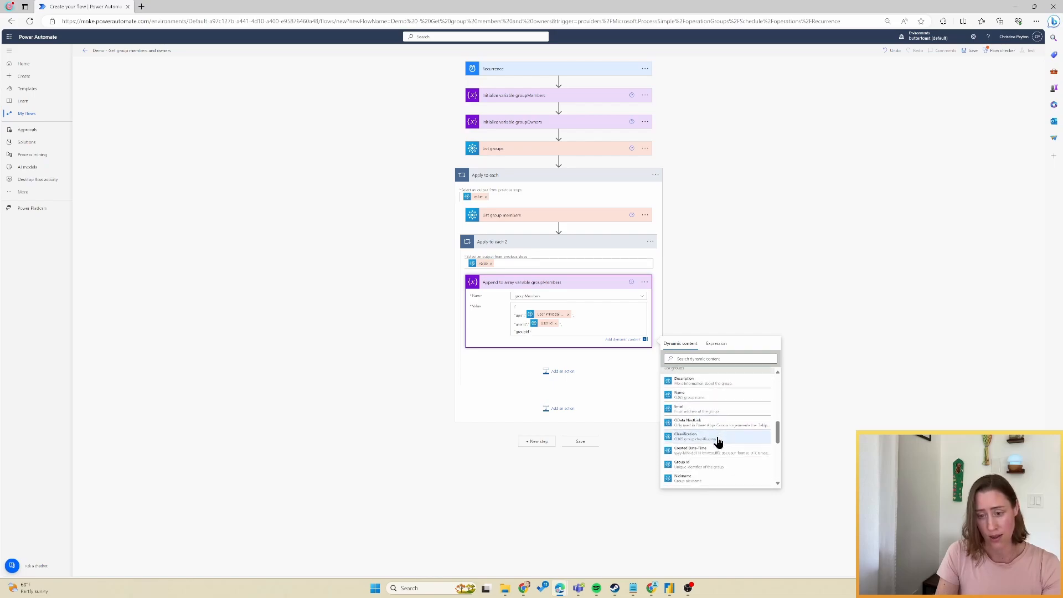
{"action": "left_click", "coordinate": [693, 455]}
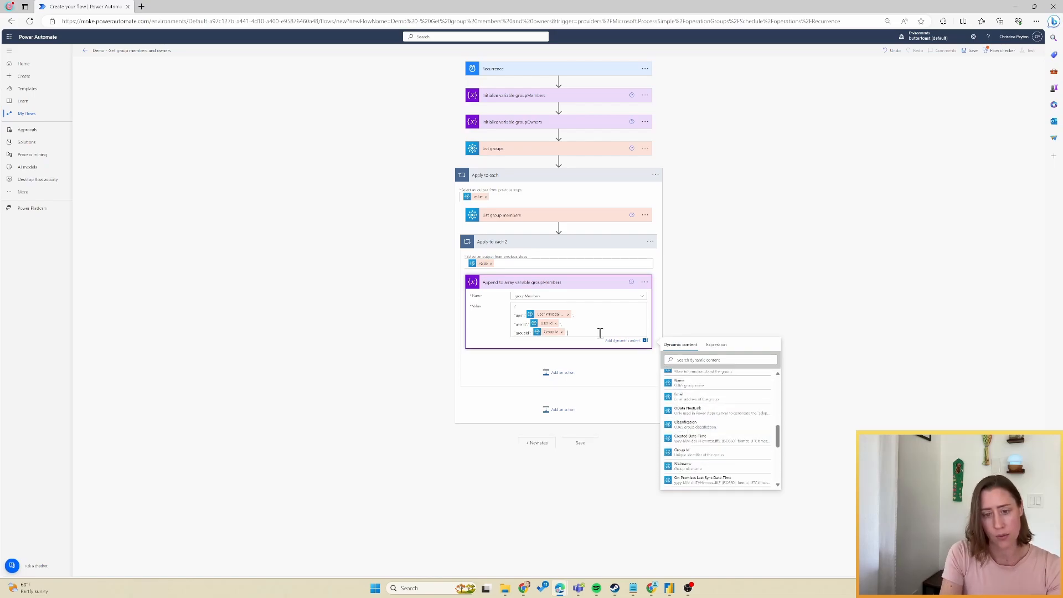
{"action": "type", "text": ","}
{"action": "key", "text": "Return"}
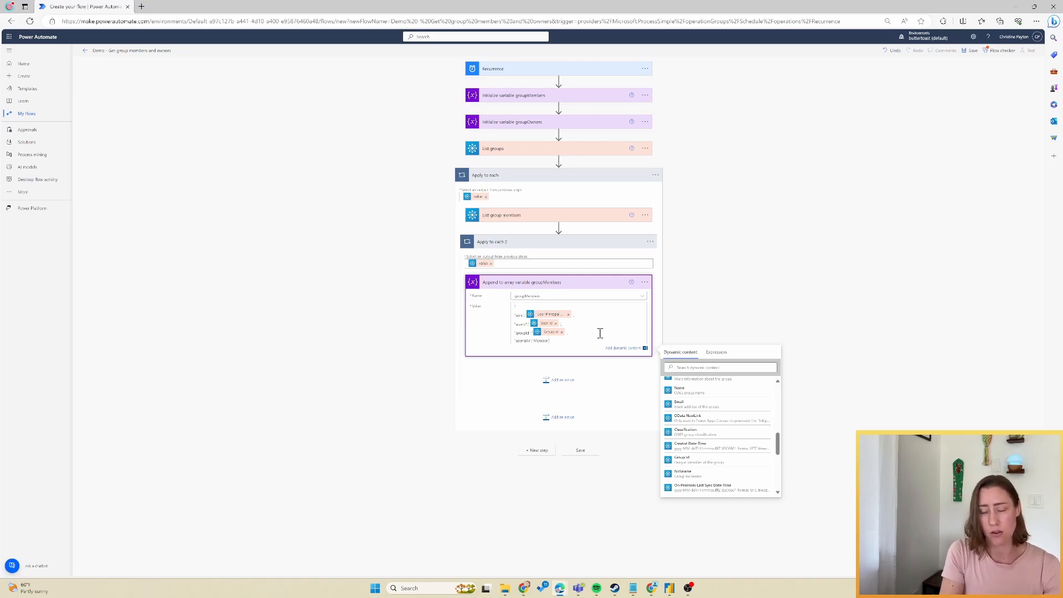
{"action": "key", "text": "Return"}
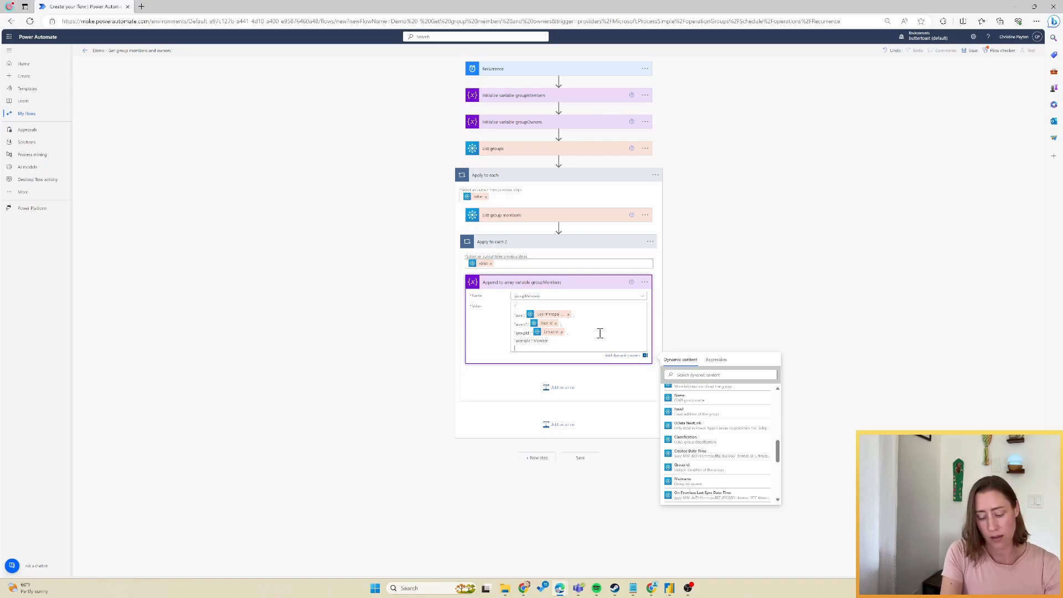
{"action": "left_click", "coordinate": [793, 233]}
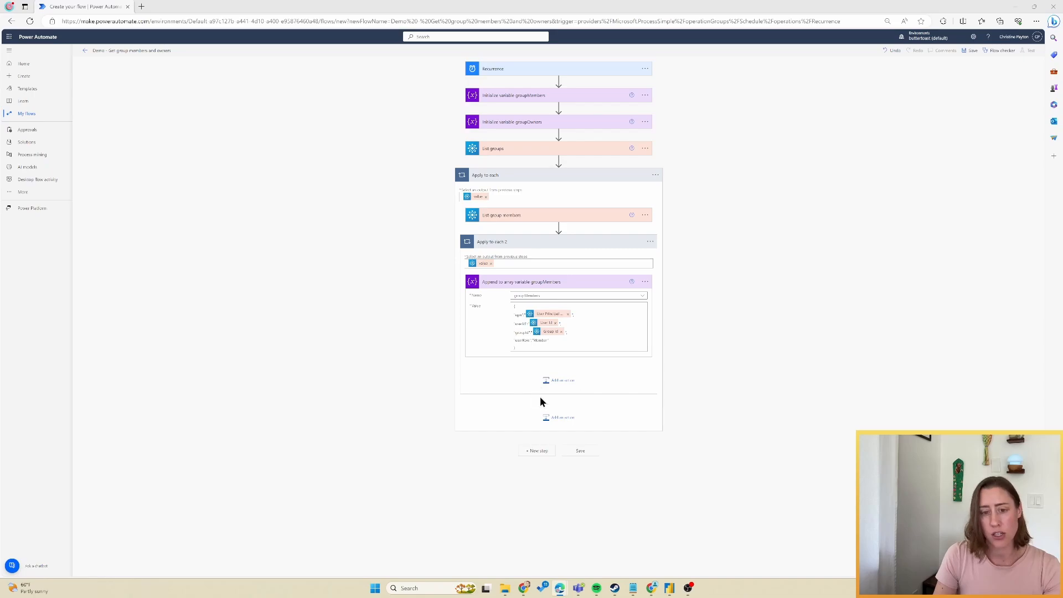
Rename the inner loop Apply to each 2 to 'Apply to each group member'.
{"action": "left_click", "coordinate": [520, 244]}
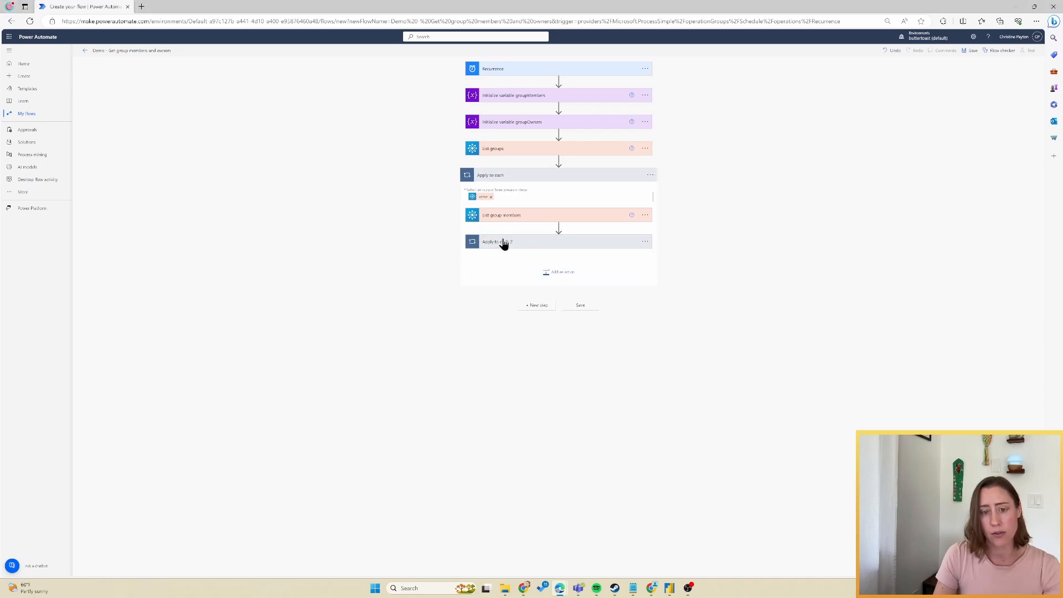
{"action": "left_click", "coordinate": [559, 273]}
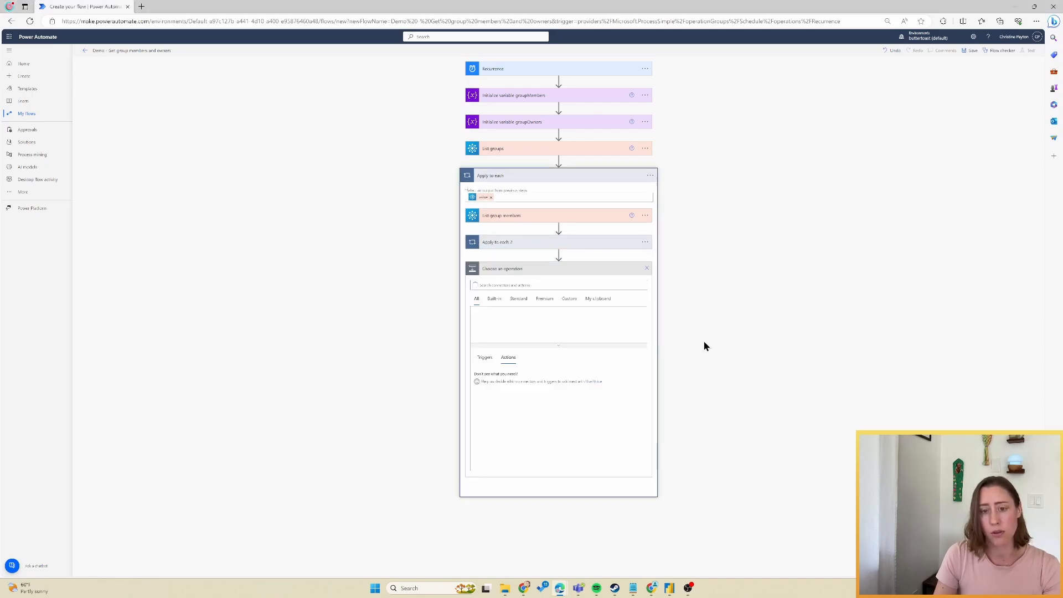
{"action": "left_click", "coordinate": [575, 246]}
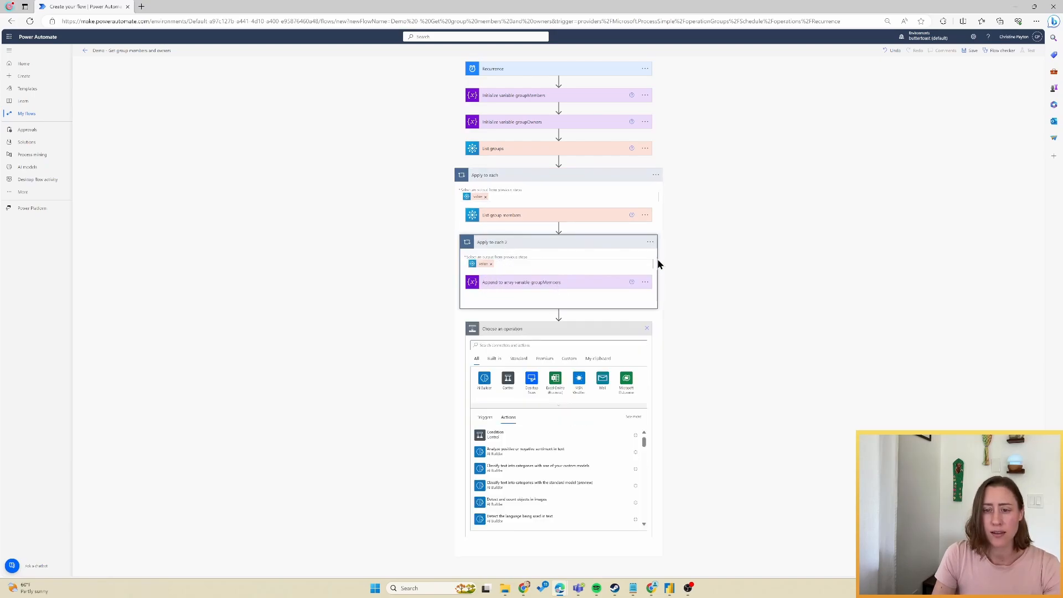
{"action": "left_click", "coordinate": [650, 242]}
{"action": "left_click", "coordinate": [672, 254]}
{"action": "type", "text": "Apply to each group member"}
Add a Send an HTTP request V2 action after the inner loop.
{"action": "left_click", "coordinate": [529, 345]}
{"action": "type", "text": "va"}
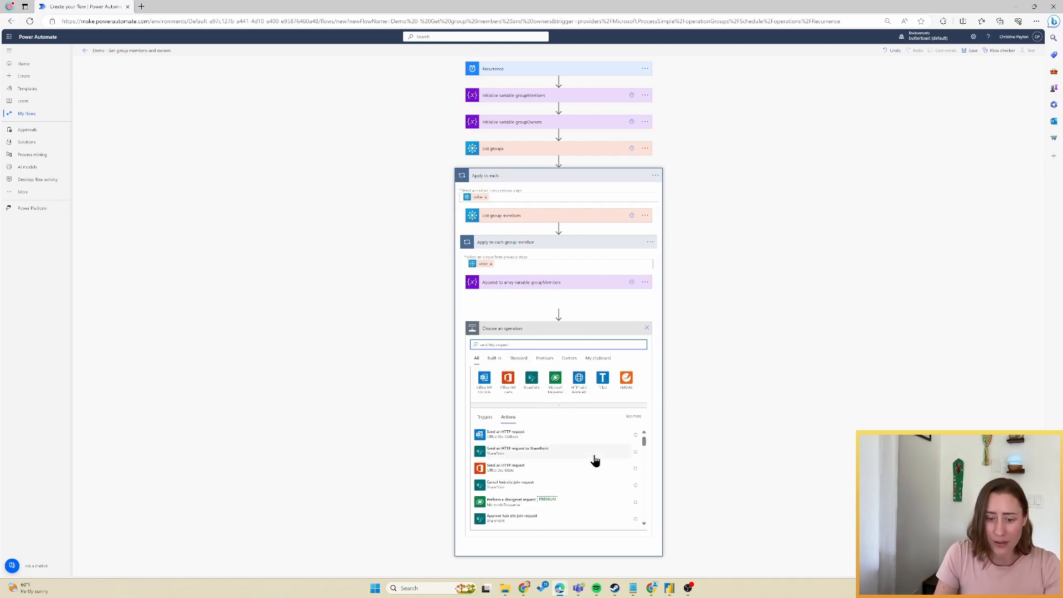
{"action": "scroll", "coordinate": [593, 460], "scroll_direction": "down", "scroll_amount": 2}
{"action": "scroll", "coordinate": [593, 459], "scroll_direction": "down", "scroll_amount": 4}
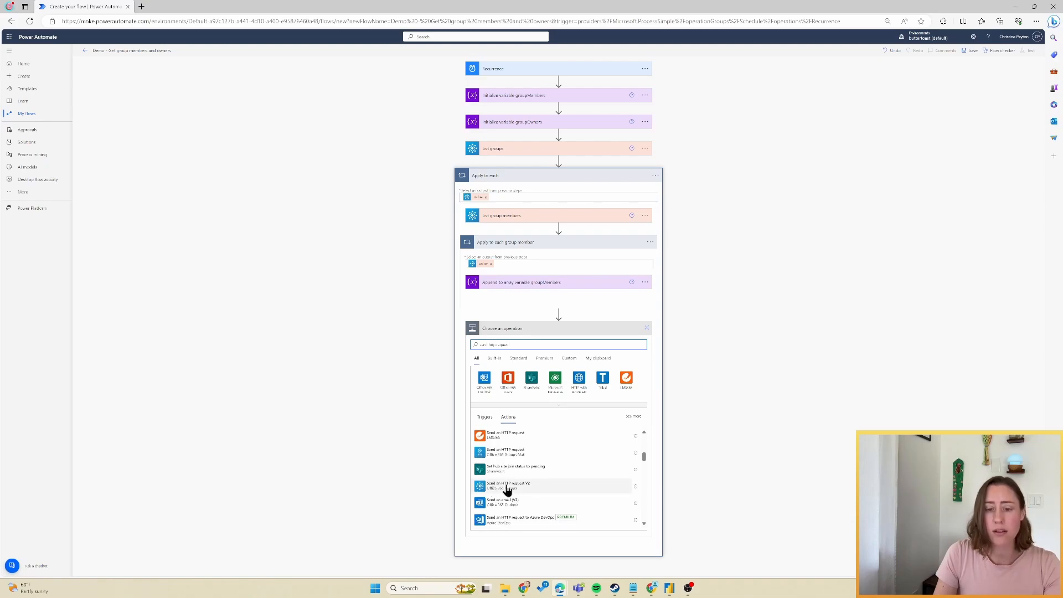
{"action": "left_click", "coordinate": [507, 487]}
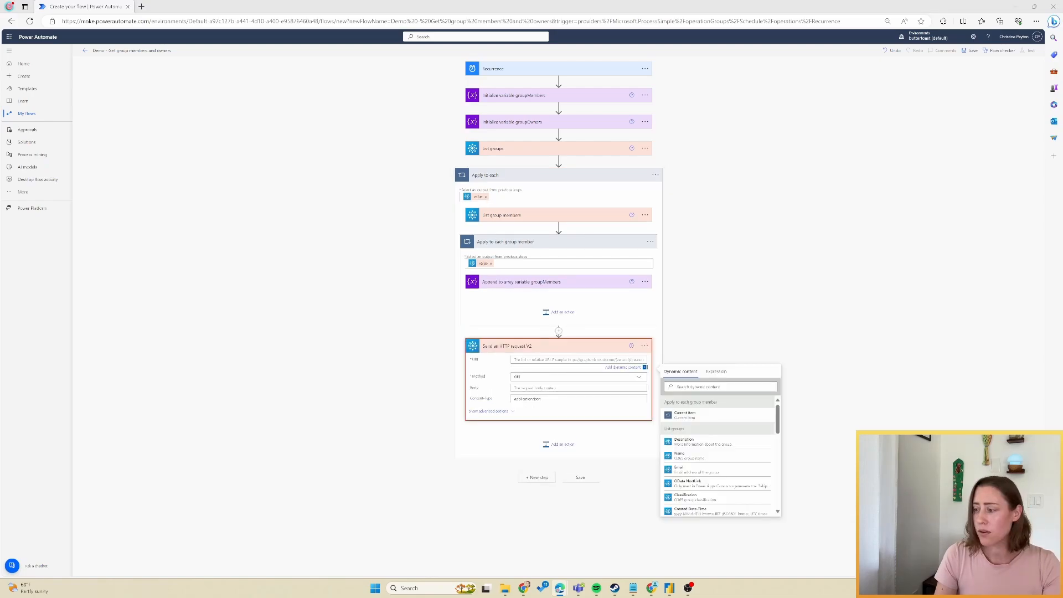
{"action": "left_click", "coordinate": [592, 361]}
{"action": "type", "text": "https://graph.microsoft.com/v1.0/groups/"}
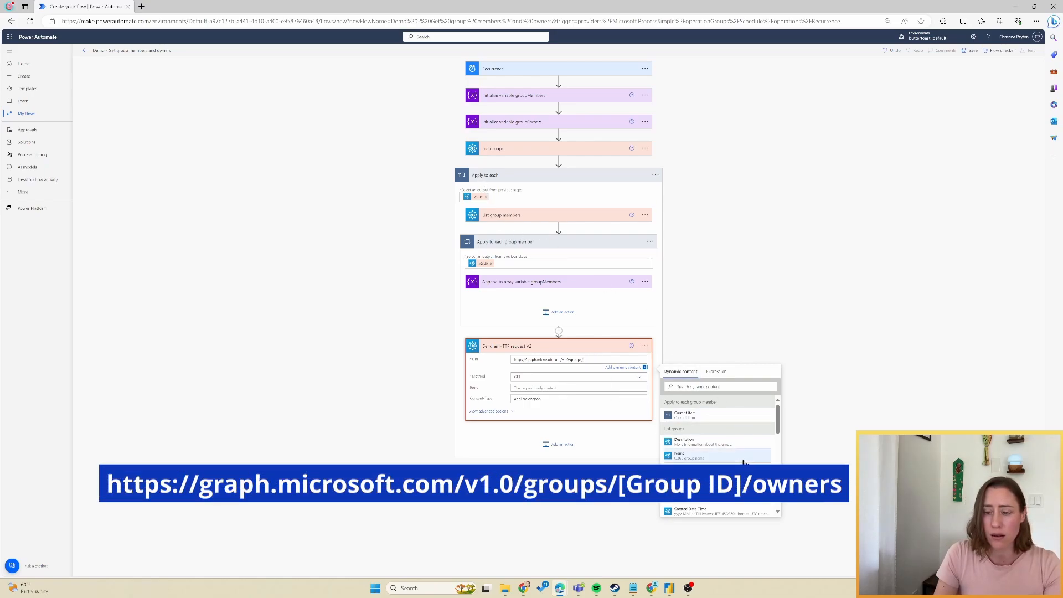
{"action": "left_click", "coordinate": [740, 387]}
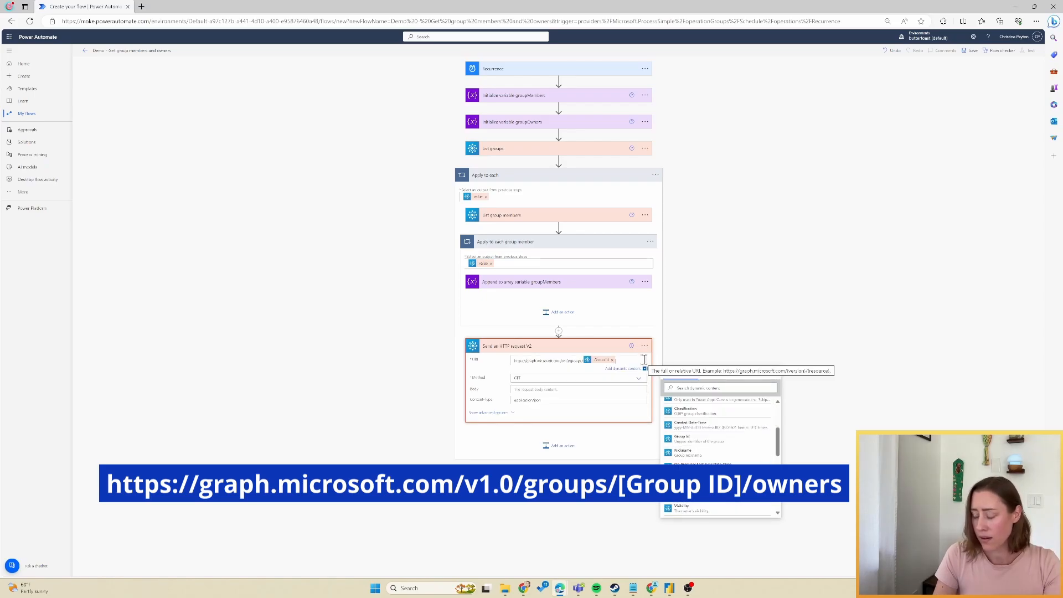
{"action": "type", "text": "o"}
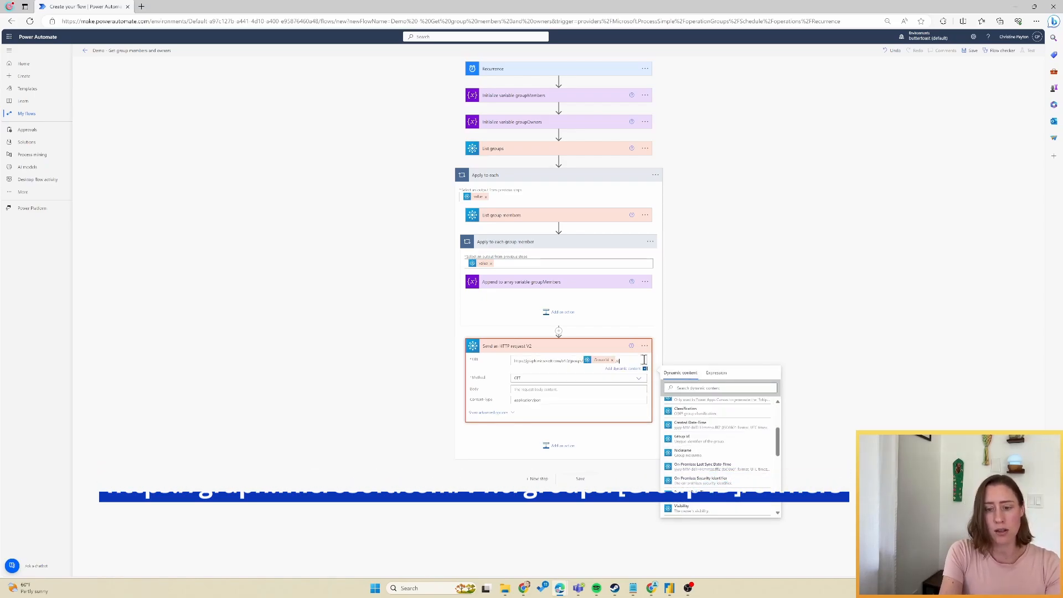
{"action": "type", "text": "wners"}
{"action": "left_click", "coordinate": [552, 385]}
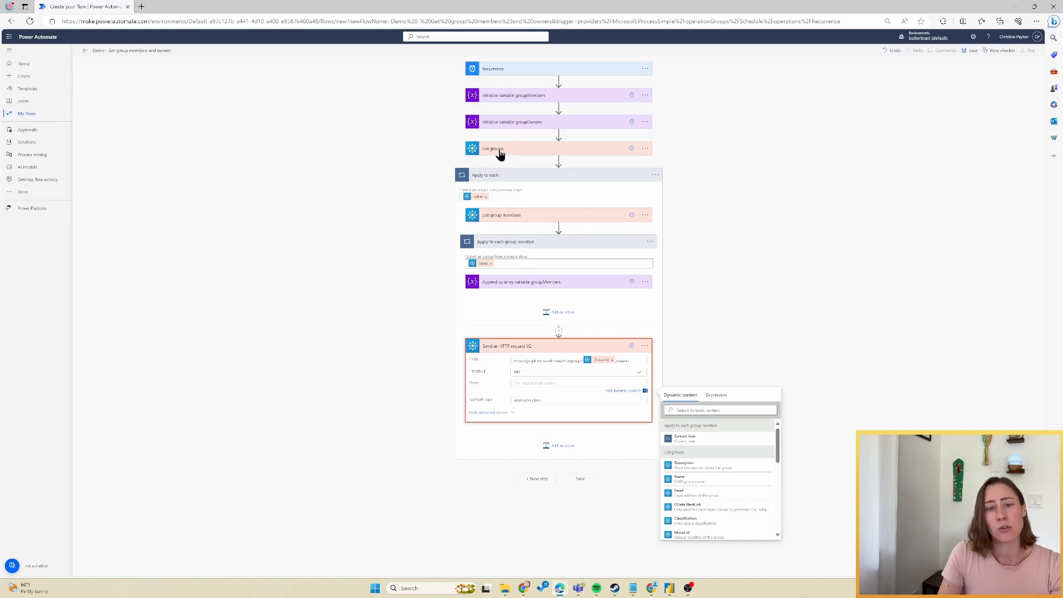
{"action": "left_click", "coordinate": [589, 150]}
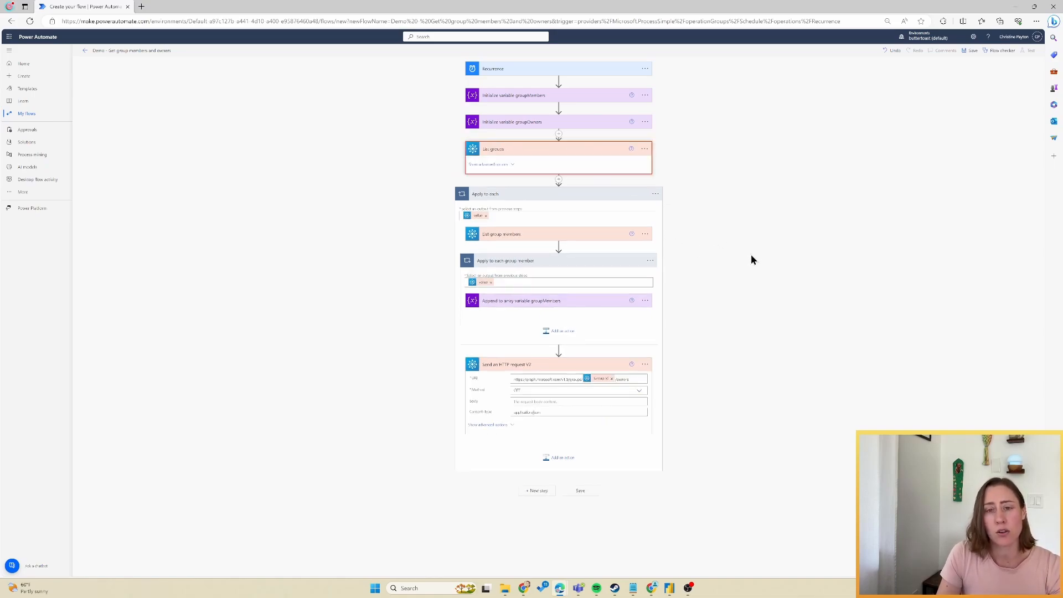
{"action": "left_click", "coordinate": [645, 149]}
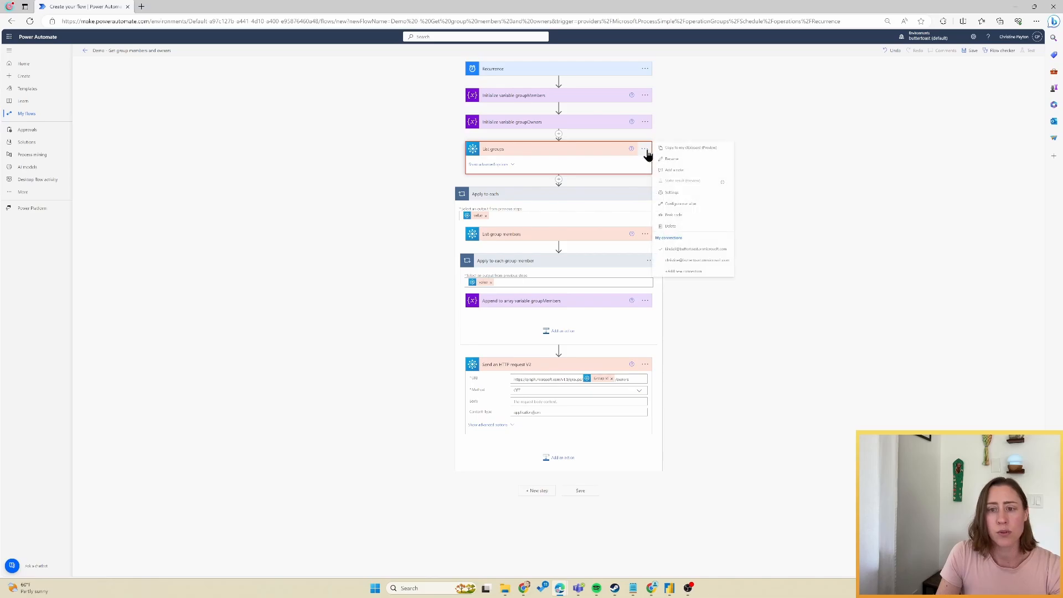
{"action": "left_click", "coordinate": [689, 195]}
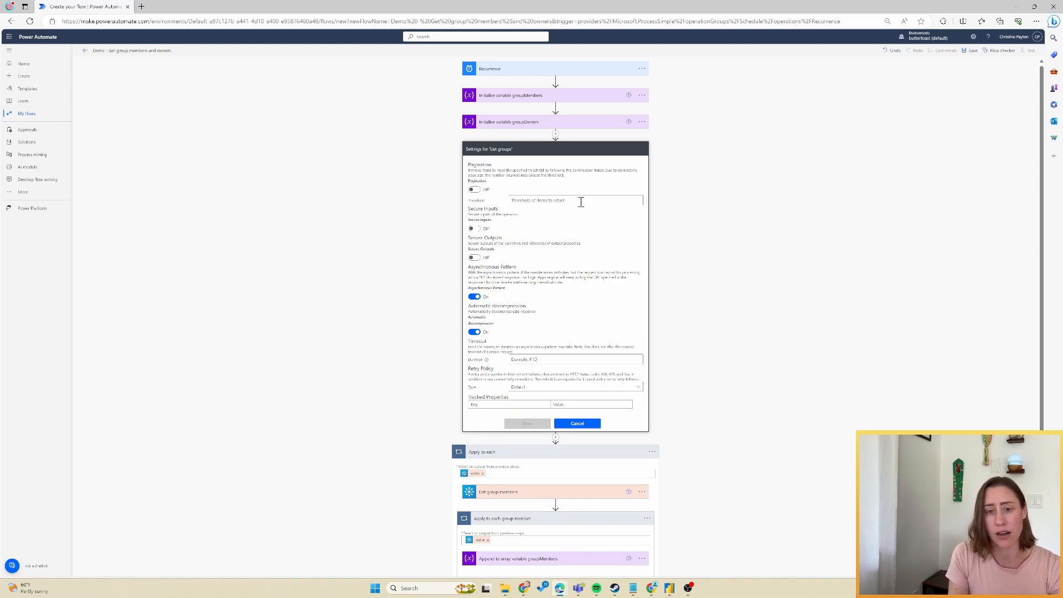
{"action": "left_click", "coordinate": [474, 190]}
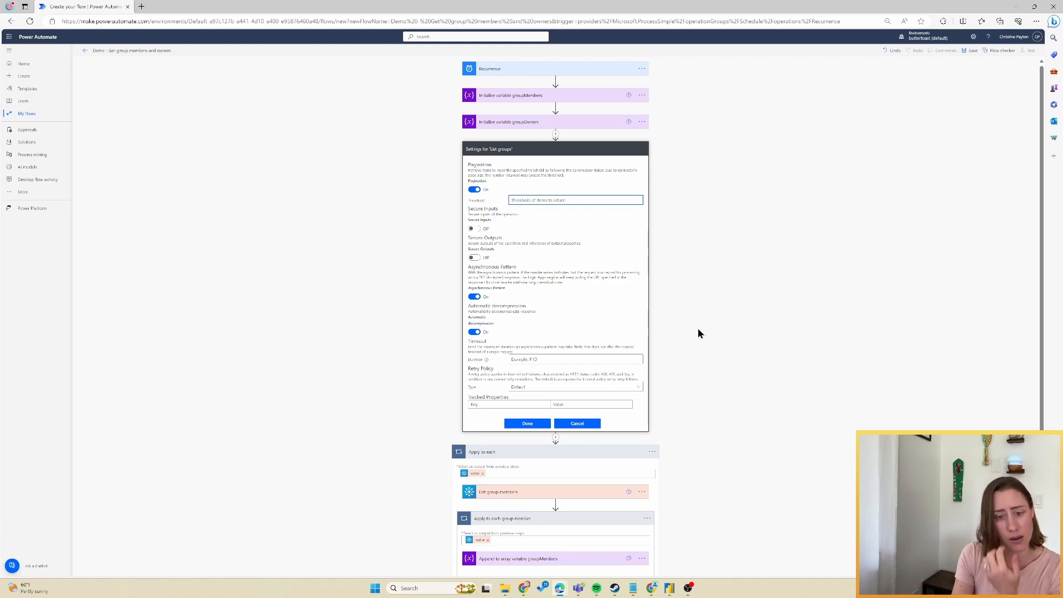
{"action": "left_click", "coordinate": [592, 427]}
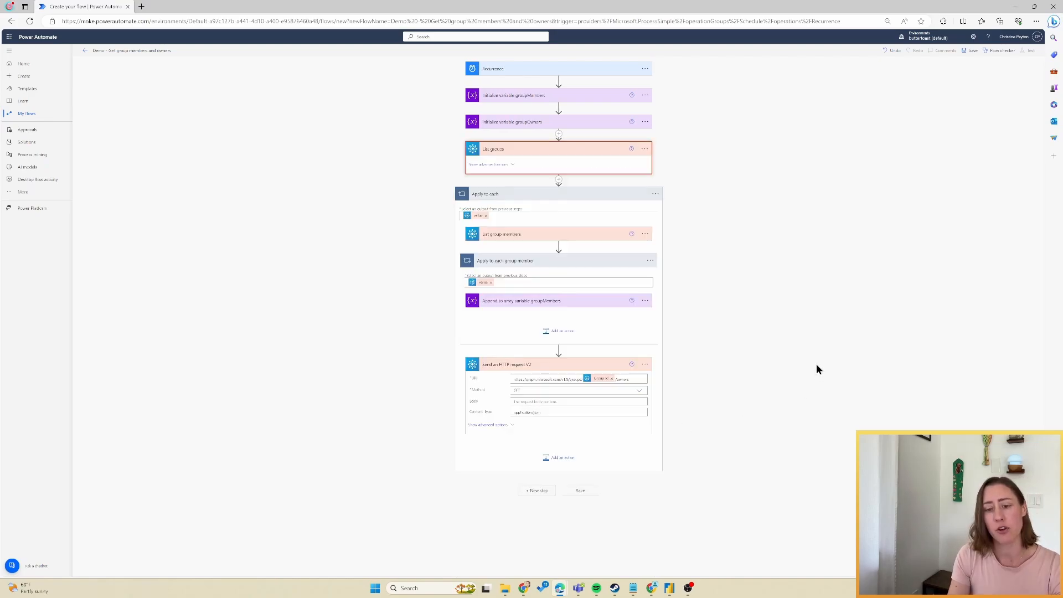
{"action": "left_click", "coordinate": [567, 237]}
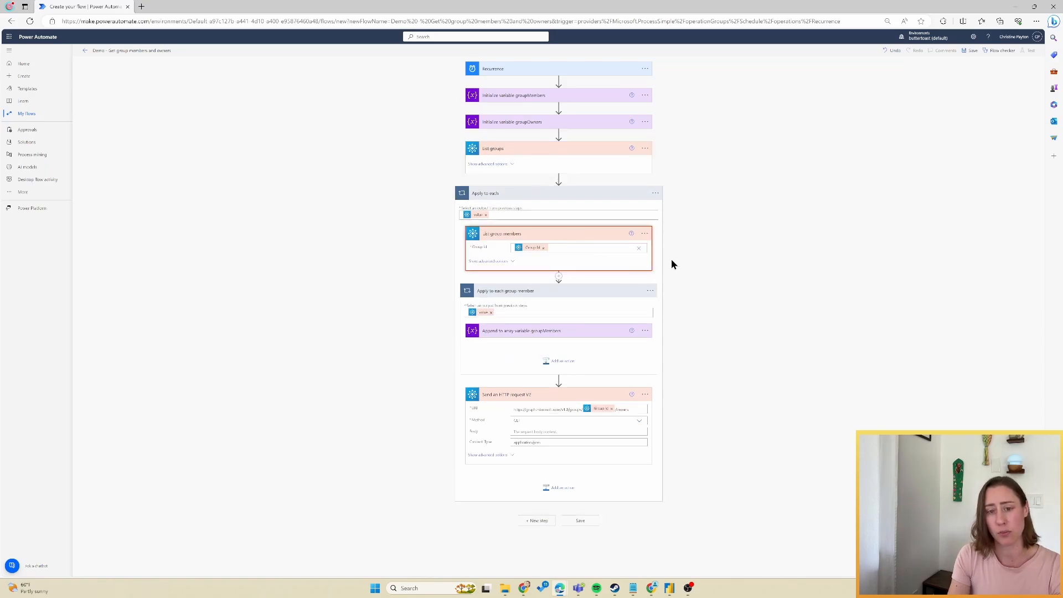
{"action": "left_click", "coordinate": [644, 235]}
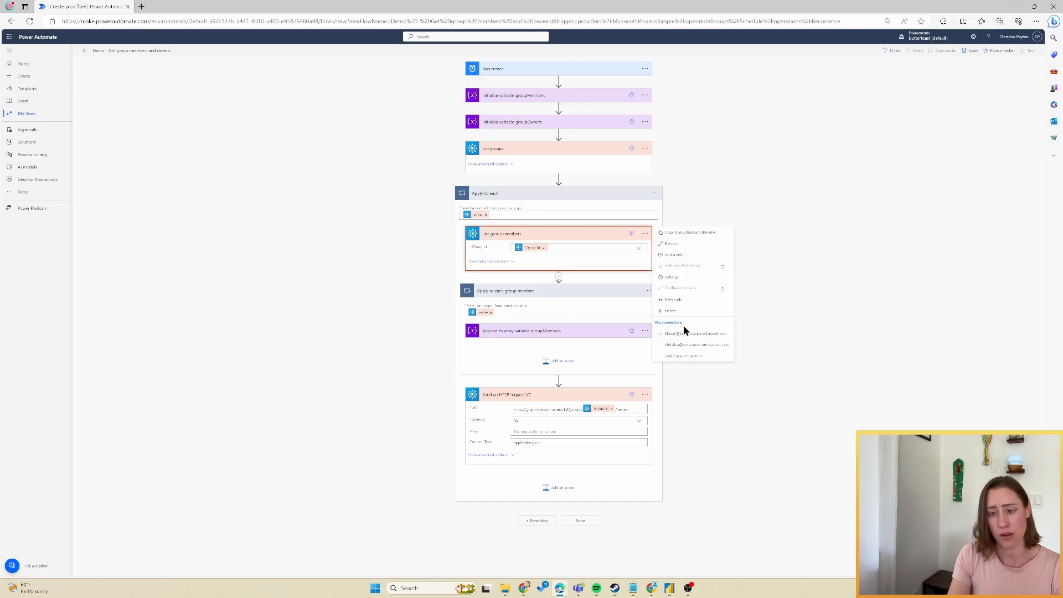
{"action": "left_click", "coordinate": [672, 277]}
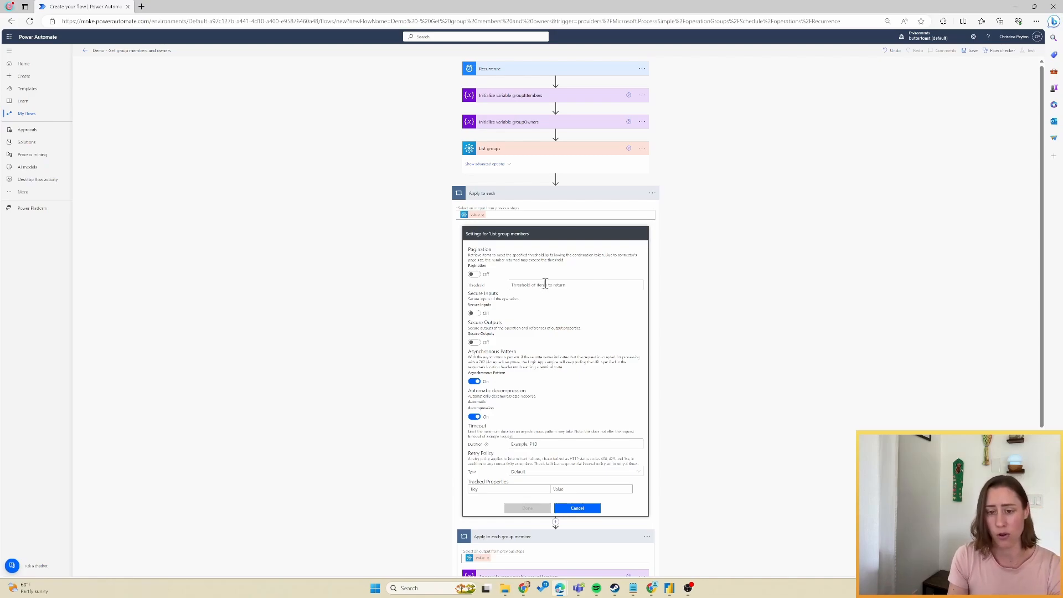
{"action": "left_click", "coordinate": [564, 508]}
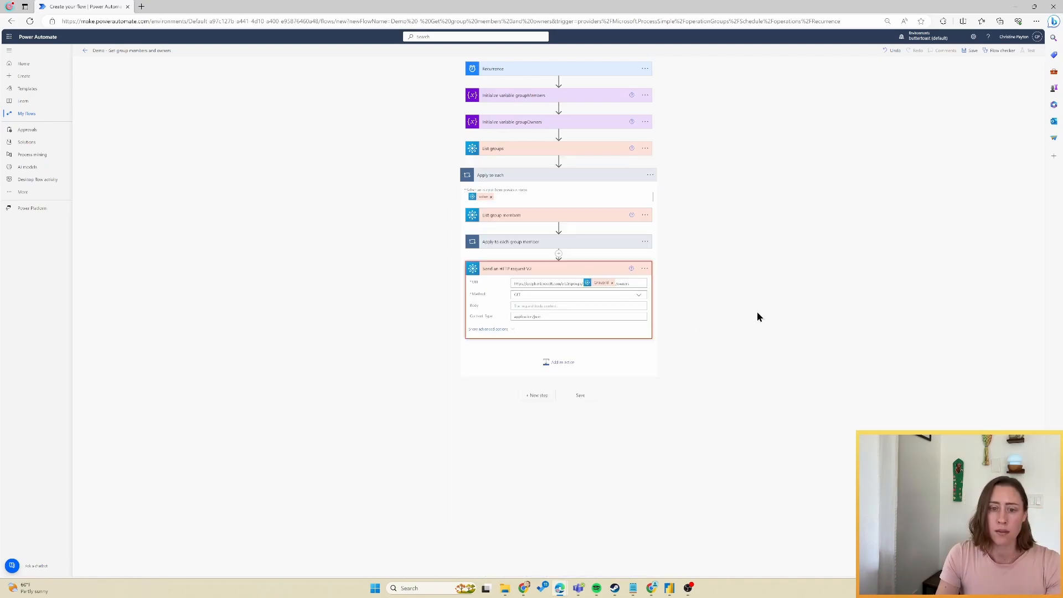
Save the flow and run a manual test.
{"action": "key", "text": "ctrl+plus"}
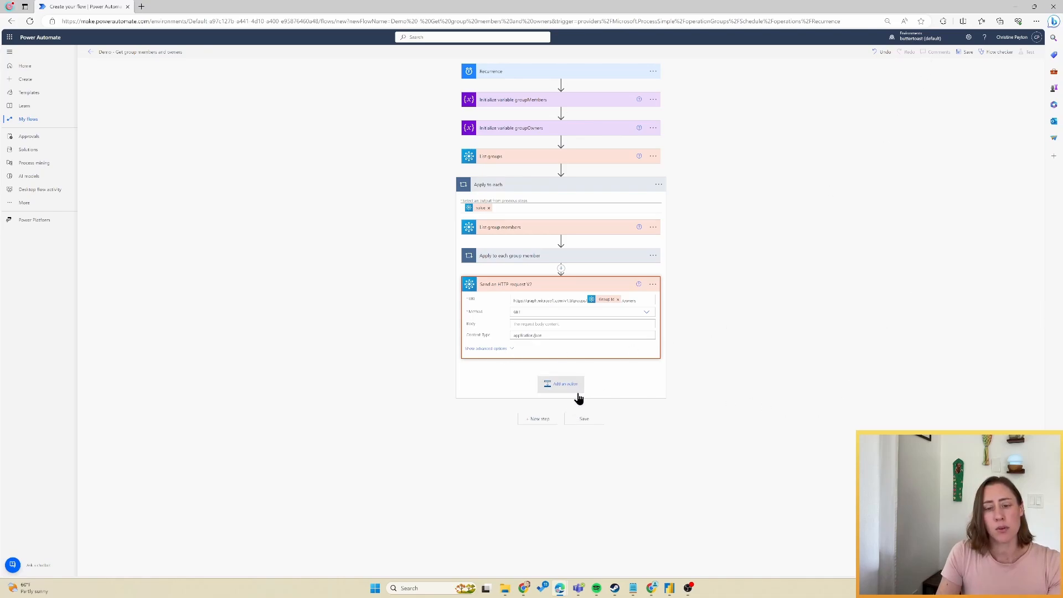
{"action": "left_click", "coordinate": [966, 52]}
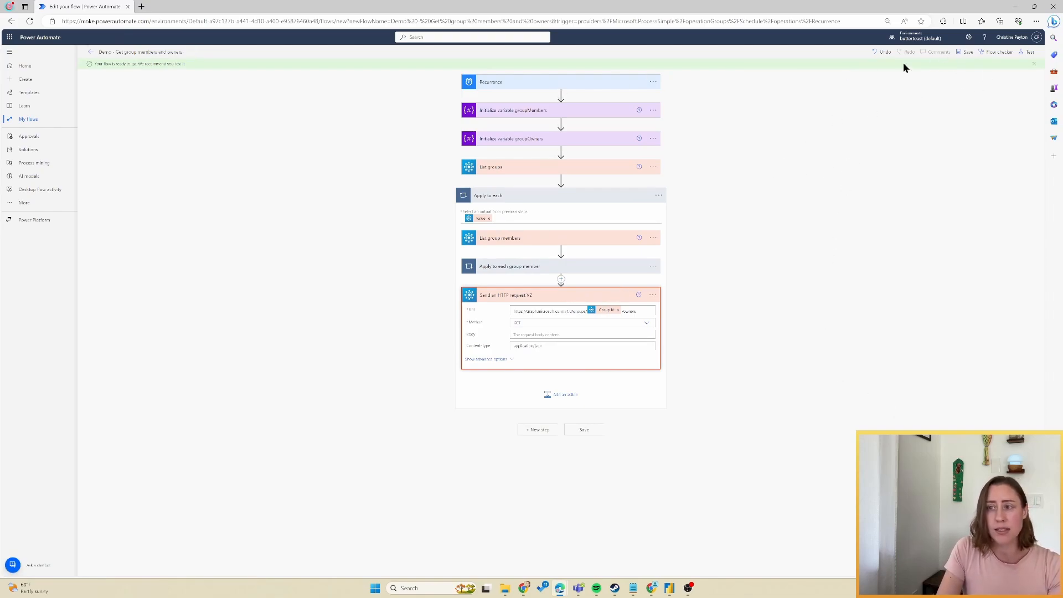
{"action": "left_click", "coordinate": [1028, 52]}
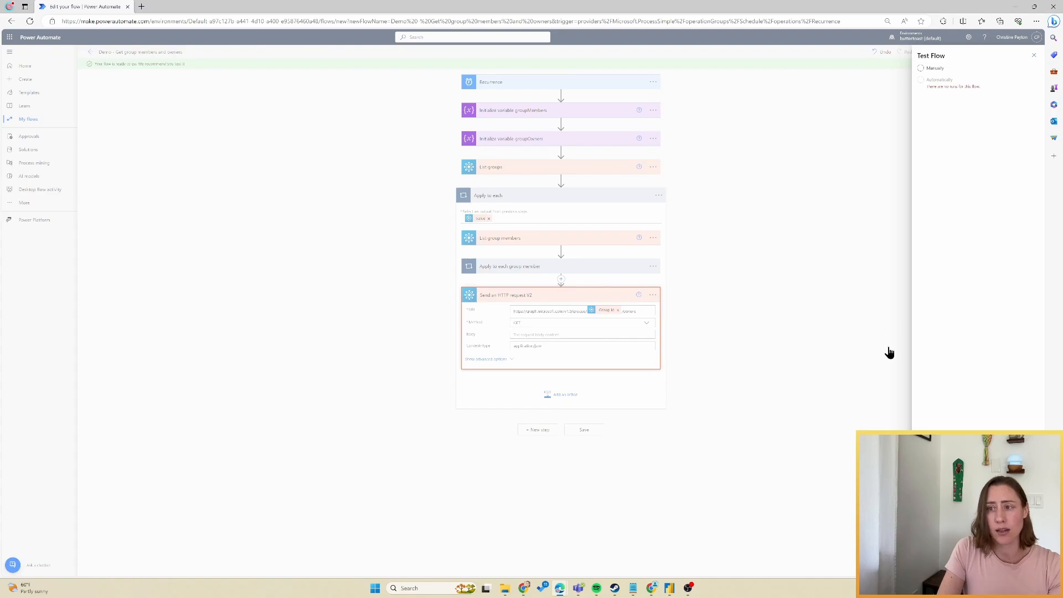
{"action": "left_click", "coordinate": [921, 68]}
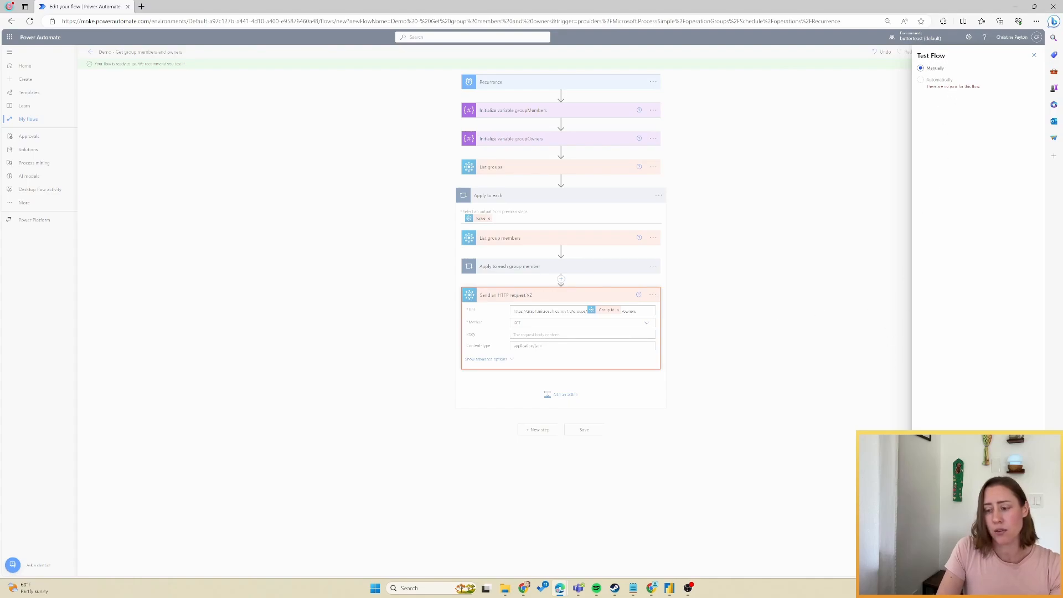
{"action": "left_click", "coordinate": [942, 565]}
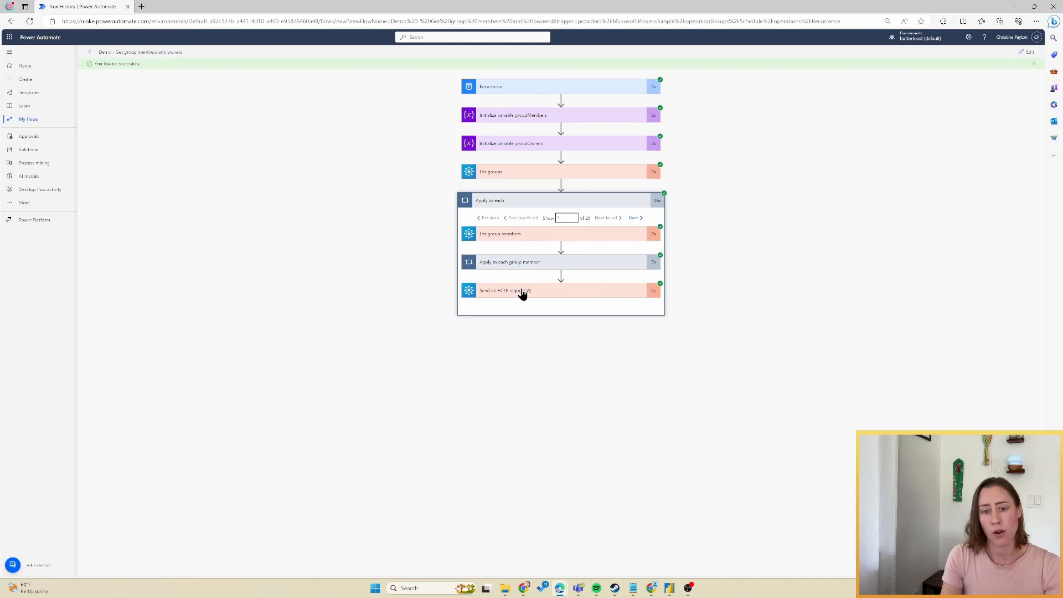
Open the HTTP request's run output and select its entire JSON body for copying.
{"action": "left_click", "coordinate": [603, 292]}
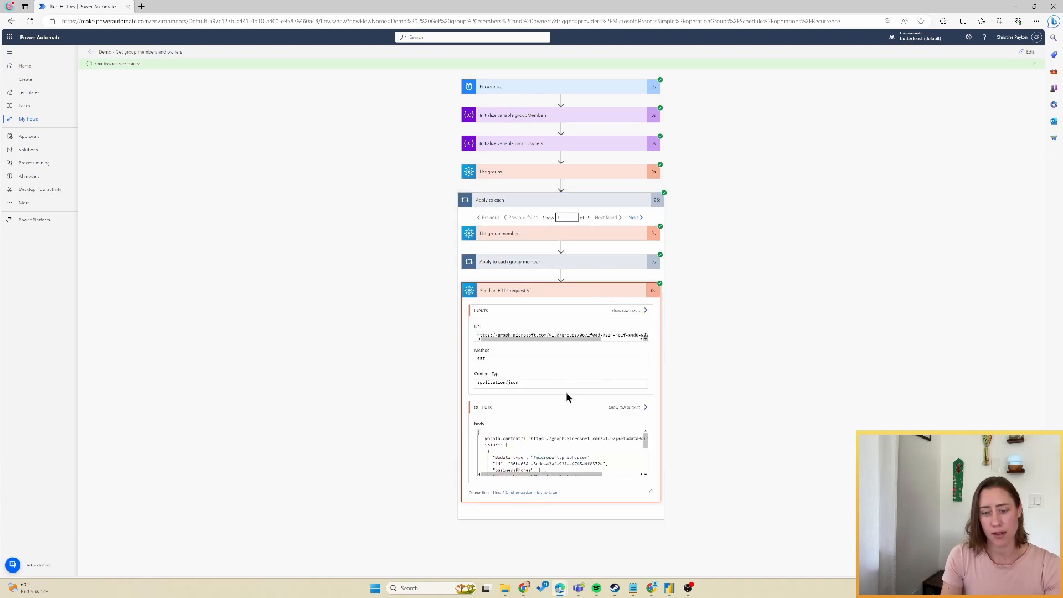
{"action": "left_click", "coordinate": [497, 444]}
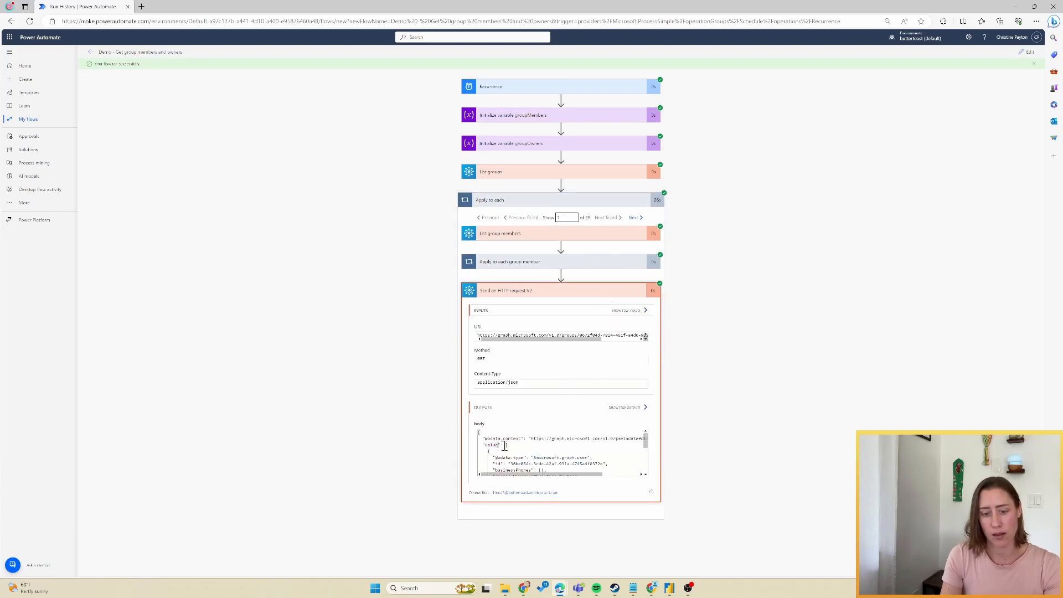
{"action": "key", "text": "ctrl+a"}
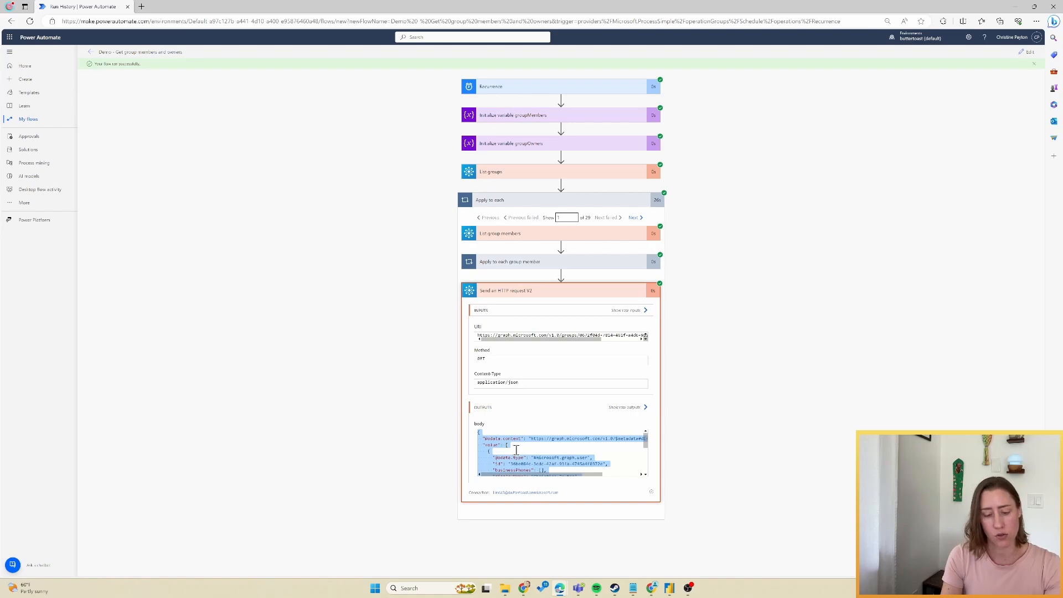
{"action": "scroll", "coordinate": [582, 448], "scroll_direction": "down", "scroll_amount": 3}
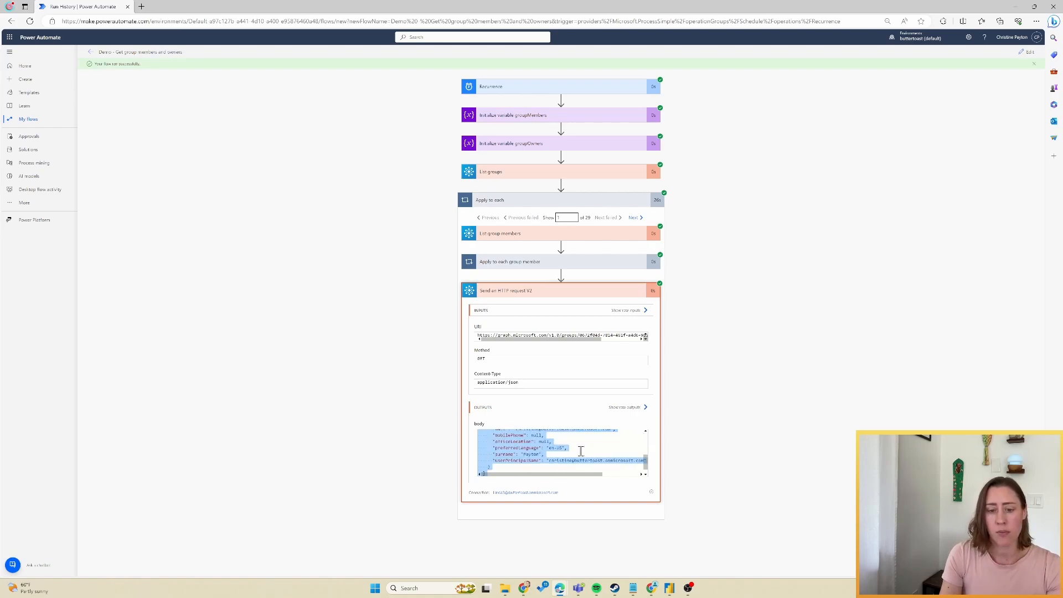
{"action": "scroll", "coordinate": [581, 451], "scroll_direction": "up", "scroll_amount": 5}
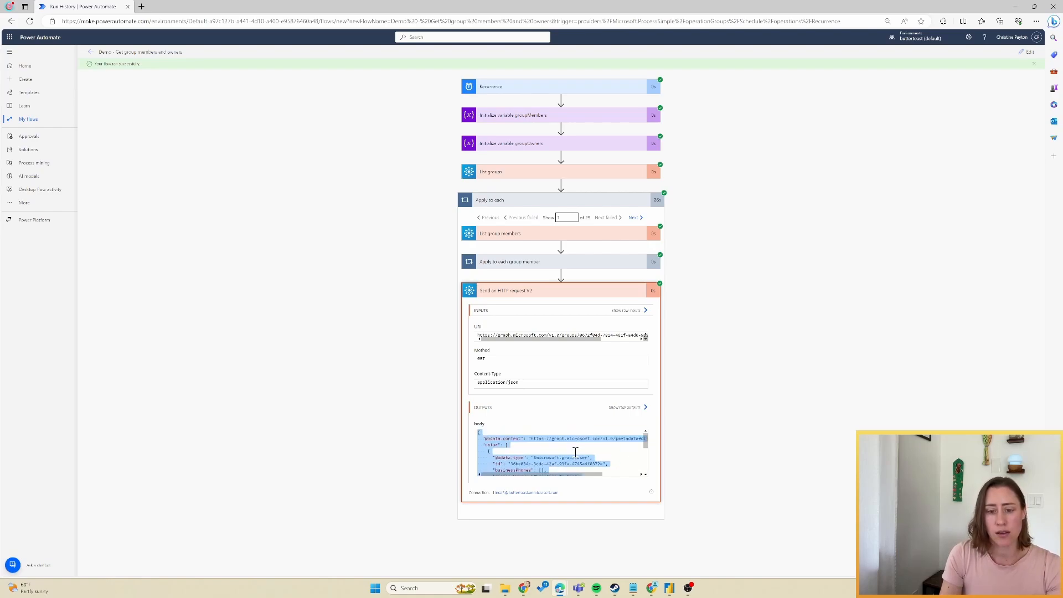
Back in edit mode, add a Parse JSON action in the loop with Content set to the HTTP request's Body.
{"action": "left_click", "coordinate": [1028, 54]}
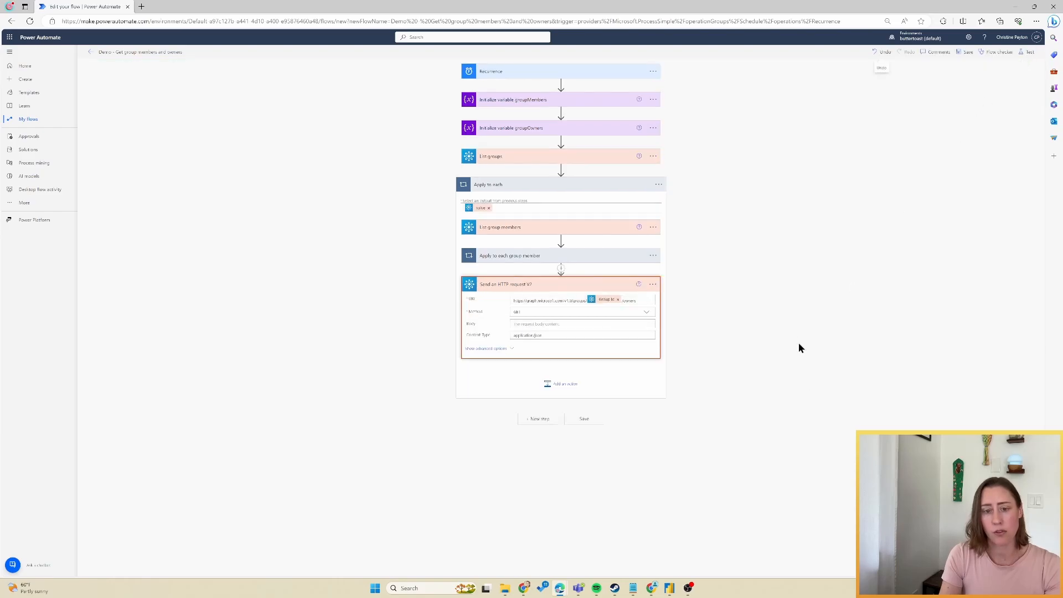
{"action": "left_click", "coordinate": [559, 383]}
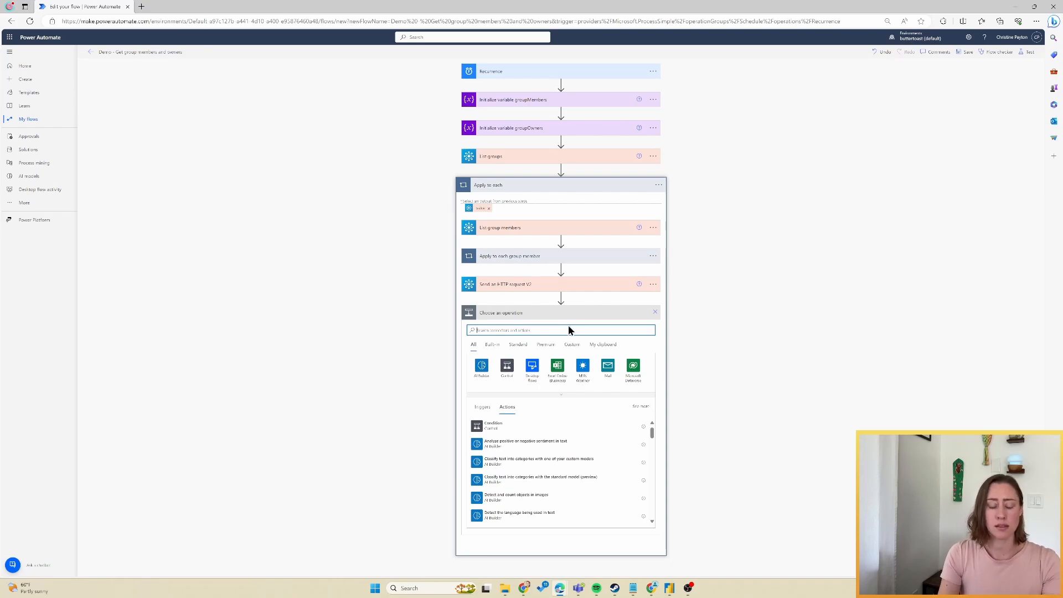
{"action": "type", "text": "d"}
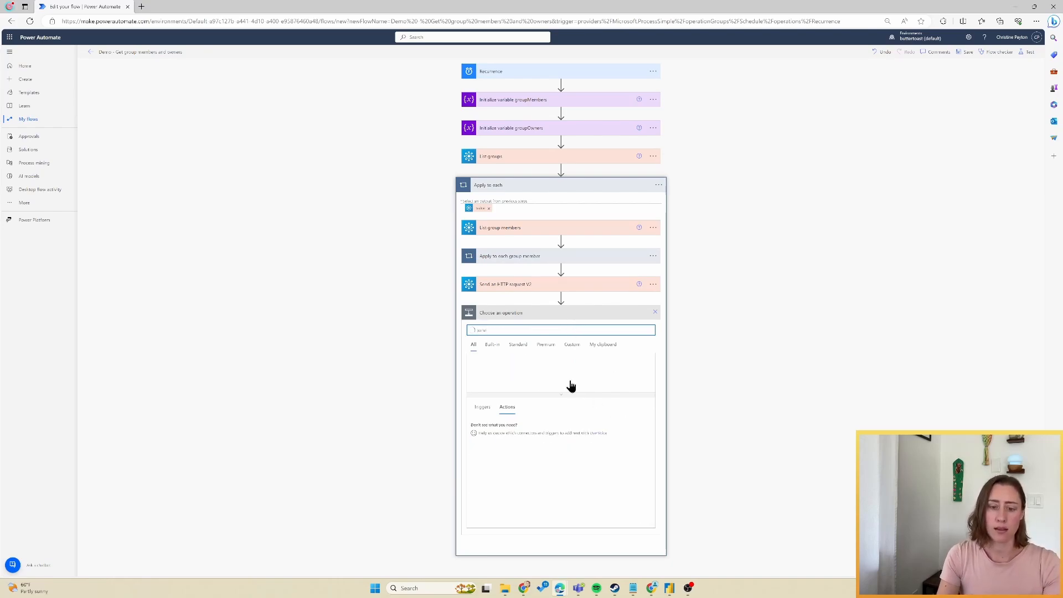
{"action": "left_click", "coordinate": [528, 464]}
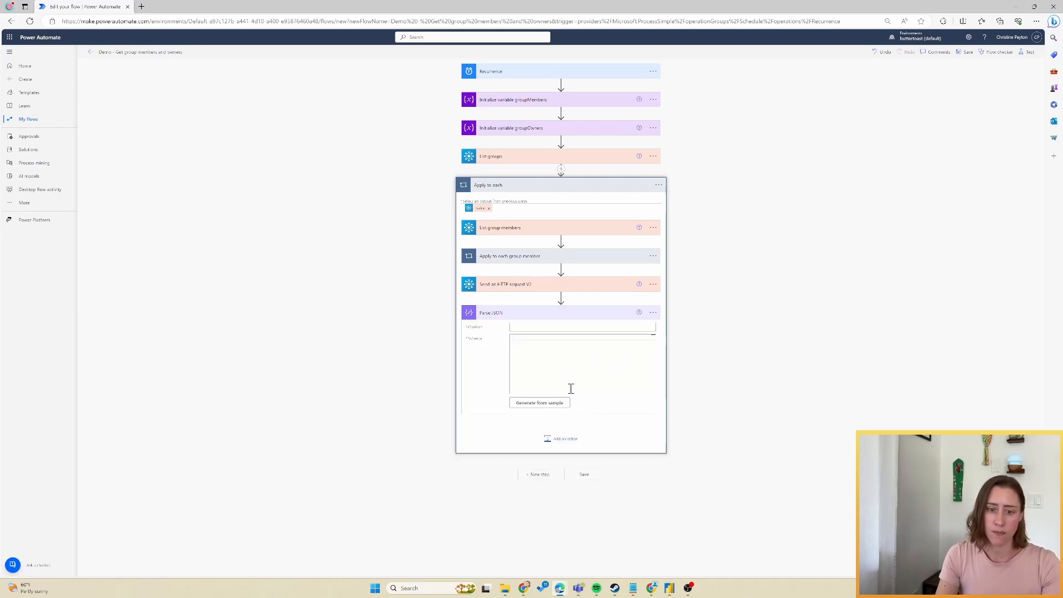
{"action": "left_click", "coordinate": [568, 328]}
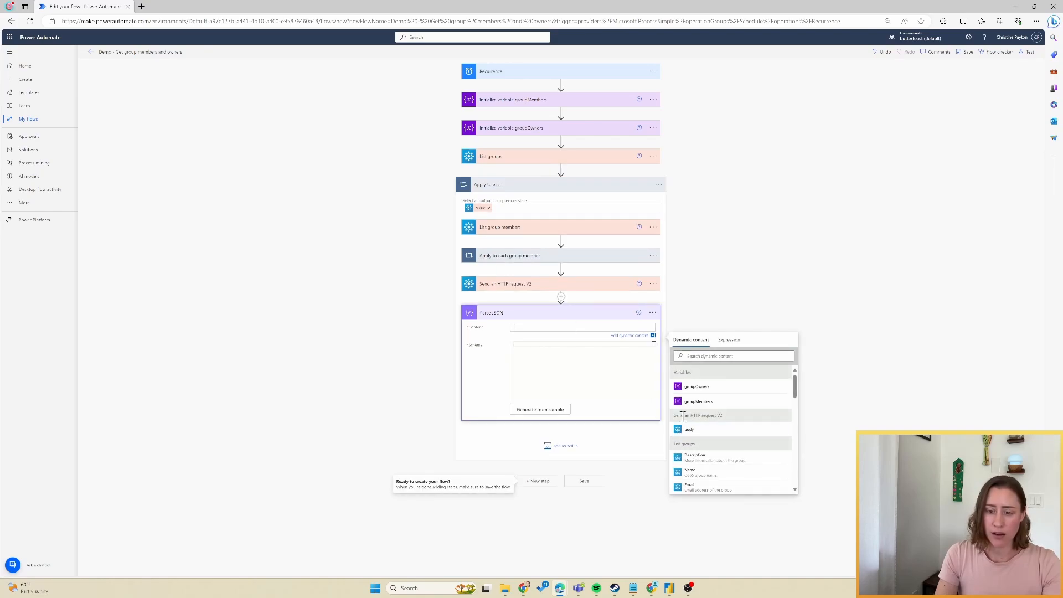
{"action": "left_click", "coordinate": [729, 433]}
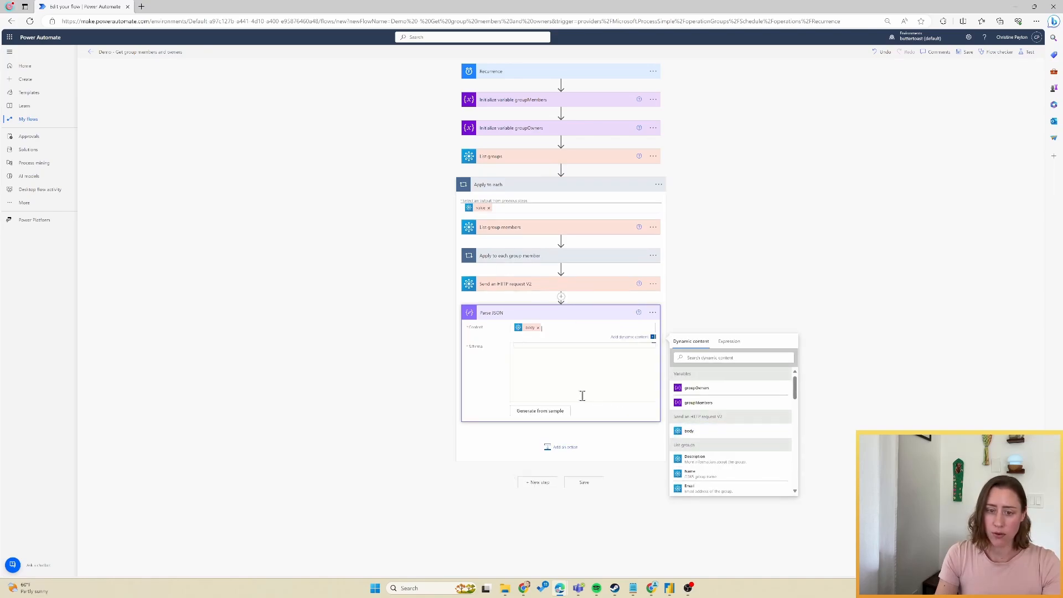
{"action": "left_click", "coordinate": [525, 347]}
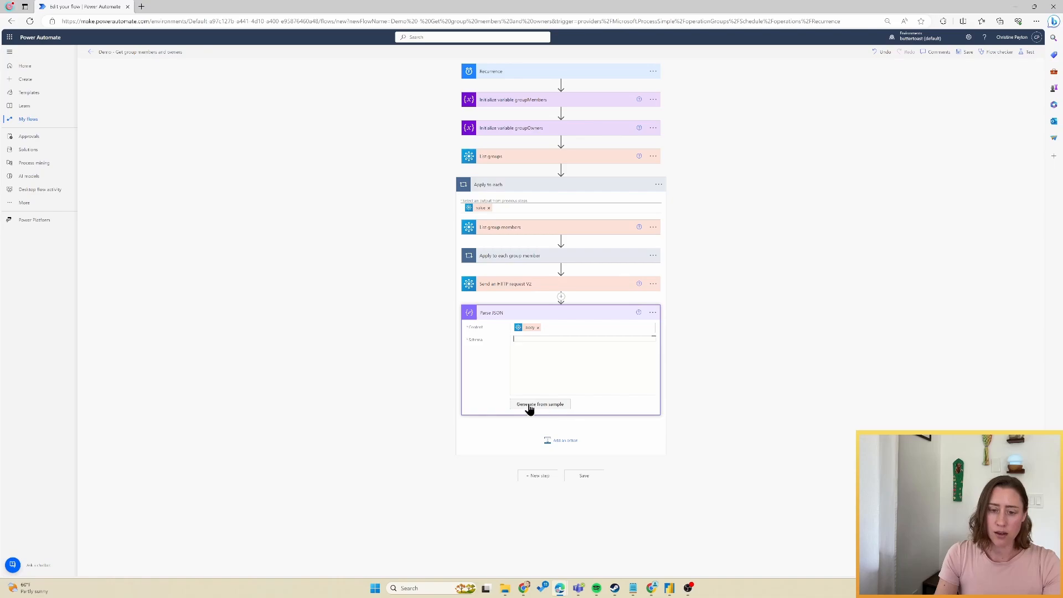
Generate the Parse JSON schema from the pasted owners response sample and select it all.
{"action": "left_click", "coordinate": [546, 406]}
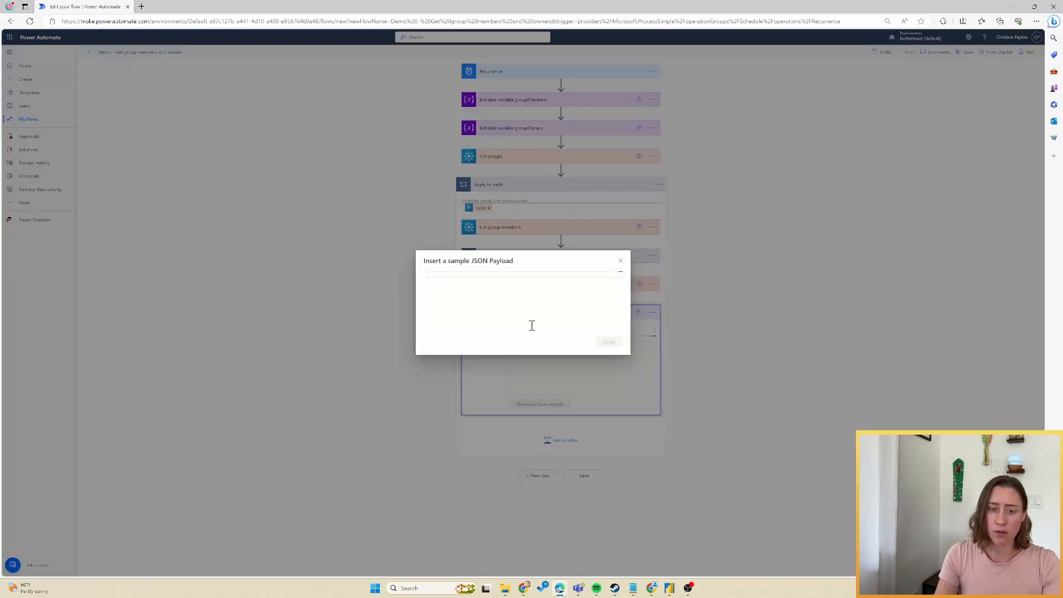
{"action": "key", "text": "ctrl+v"}
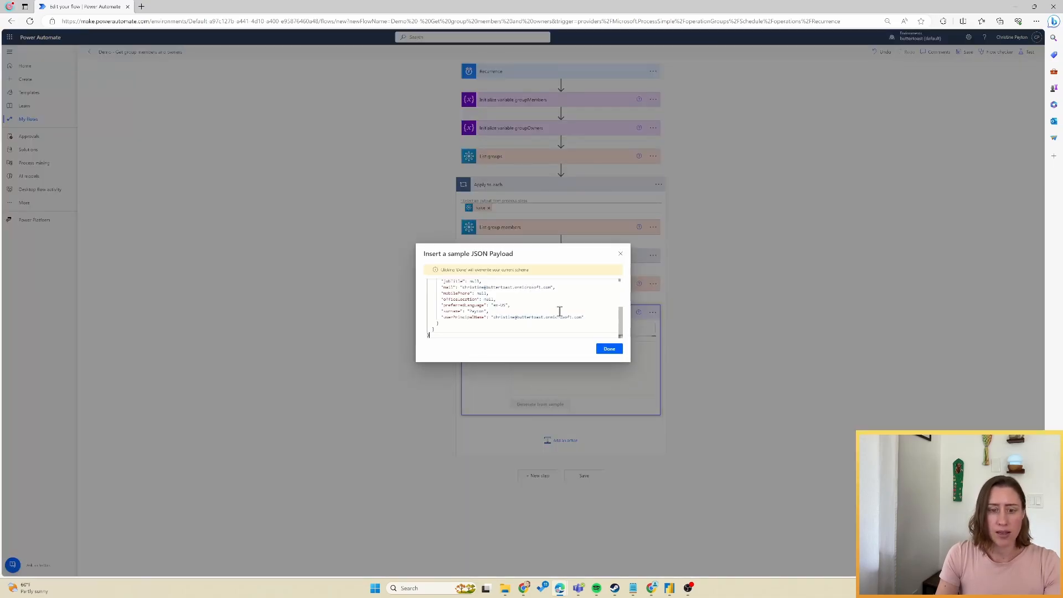
{"action": "mouse_move", "coordinate": [622, 318]}
{"action": "left_mouse_down"}
{"action": "mouse_move", "coordinate": [622, 290]}
{"action": "mouse_move", "coordinate": [620, 326]}
{"action": "left_mouse_up"}
{"action": "left_click", "coordinate": [614, 349]}
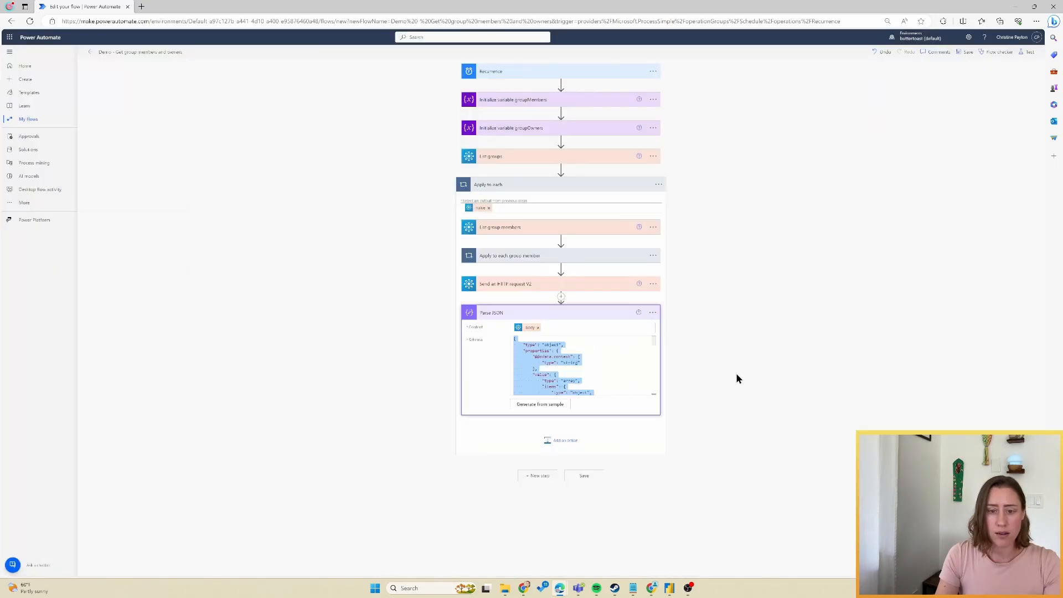
{"action": "left_click", "coordinate": [559, 367]}
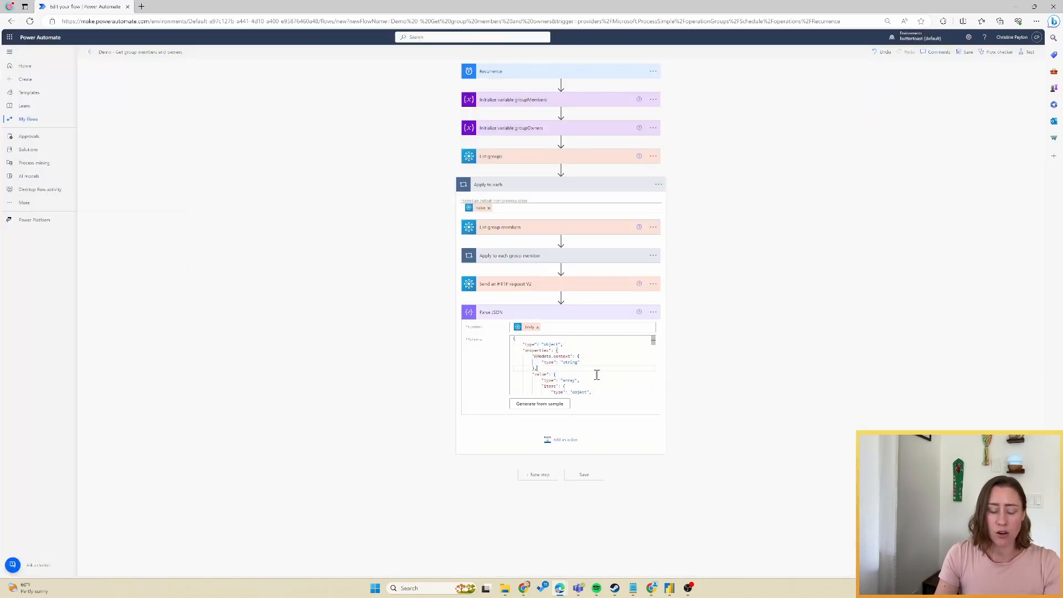
{"action": "key", "text": "ctrl+a"}
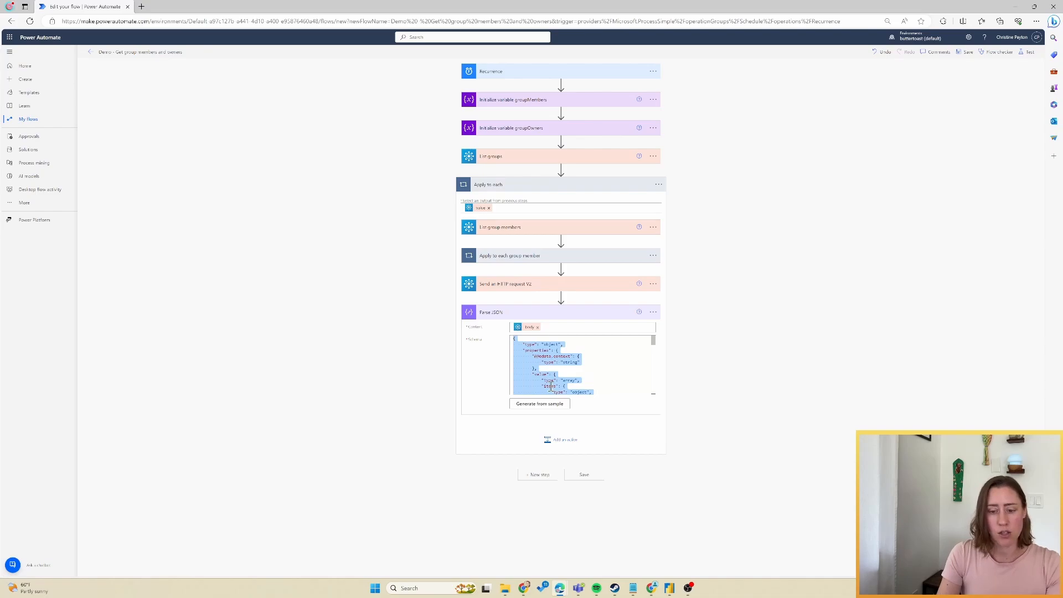
In Notepad, delete the businessPhones, jobTitle, mail and mobilePhone-through-preferredLanguage properties from the schema.
{"action": "left_click", "coordinate": [429, 585]}
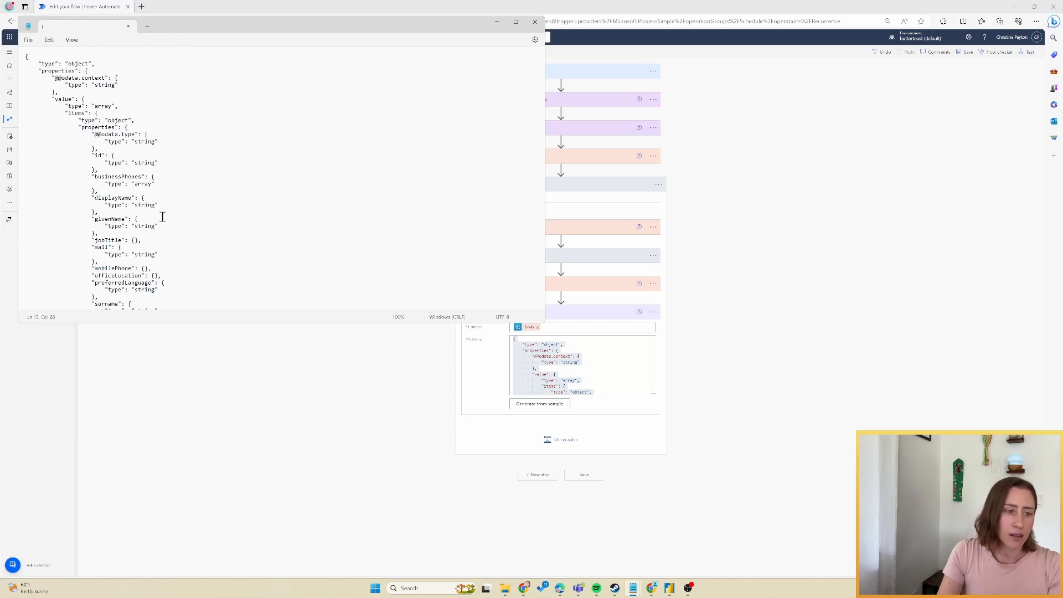
{"action": "scroll", "coordinate": [163, 216], "scroll_direction": "down", "scroll_amount": 3}
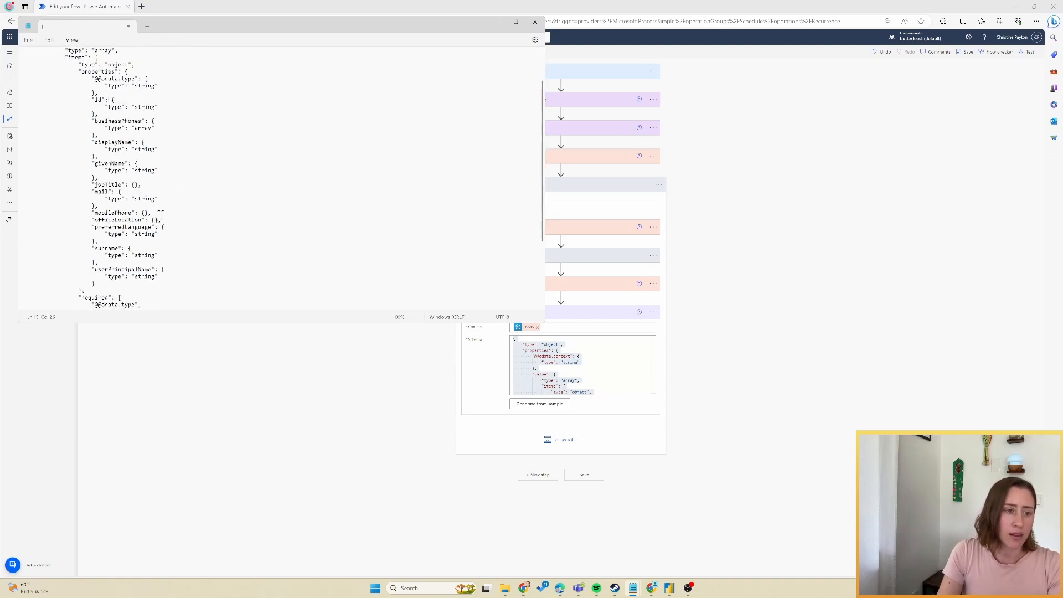
{"action": "left_click", "coordinate": [160, 199]}
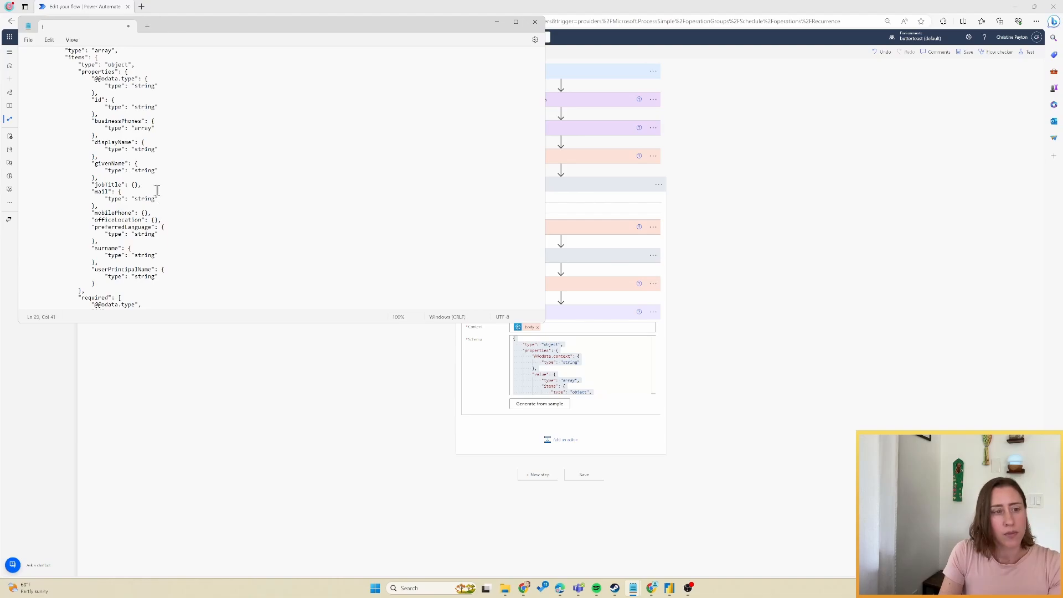
{"action": "left_click", "coordinate": [105, 127]}
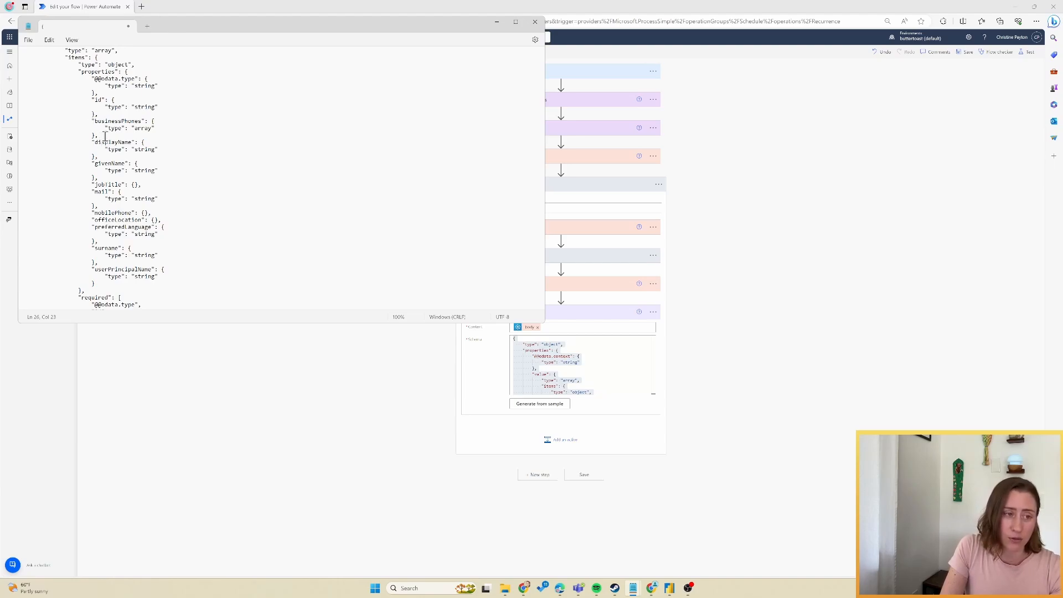
{"action": "left_click_drag", "start_coordinate": [90, 122], "coordinate": [100, 136]}
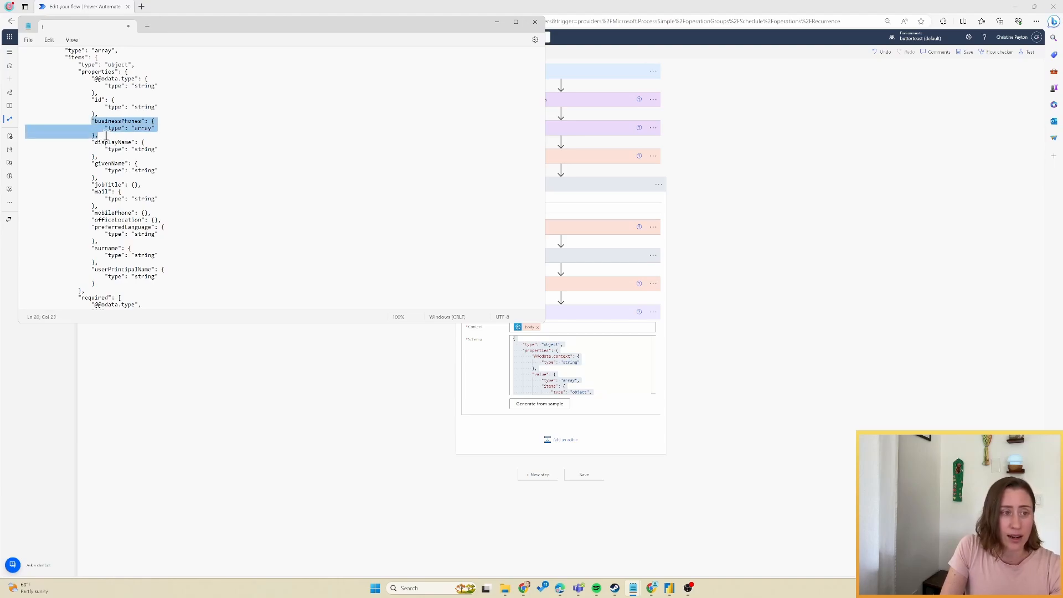
{"action": "key", "text": "BackSpace"}
{"action": "key", "text": "BackSpace"}
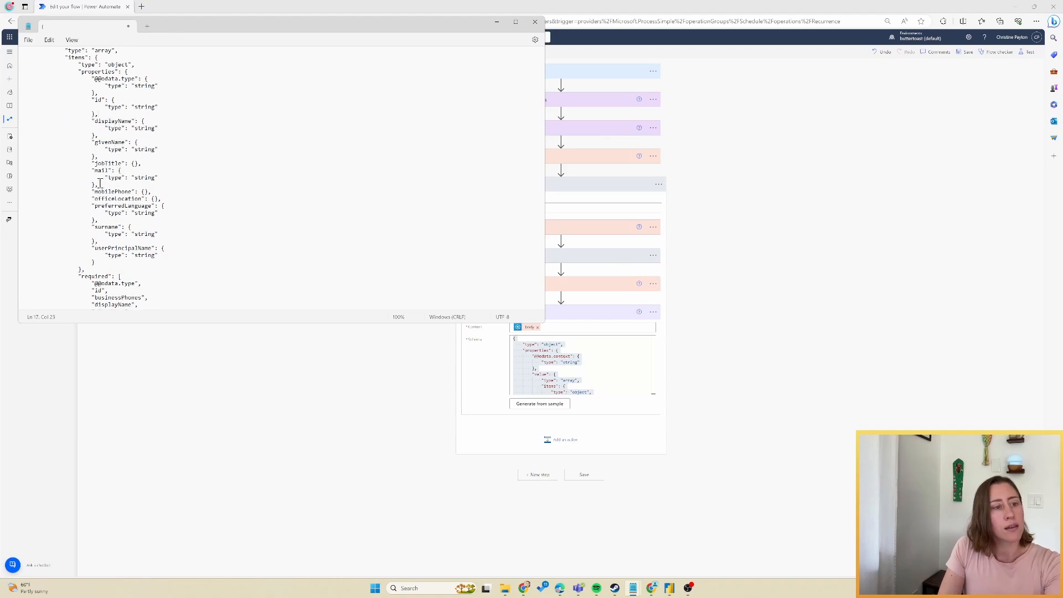
{"action": "left_click_drag", "start_coordinate": [101, 184], "coordinate": [5, 161]}
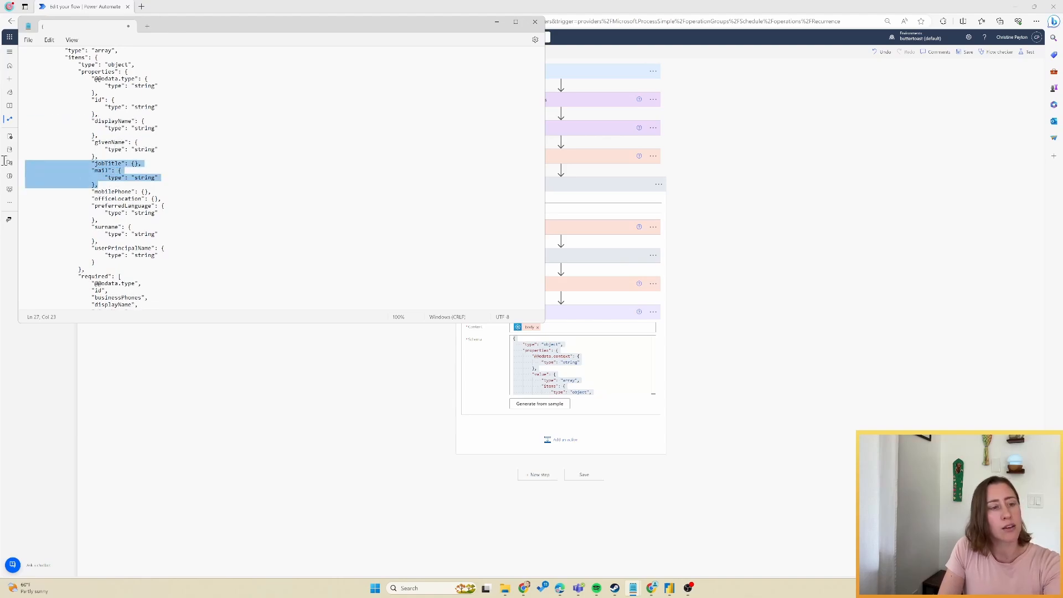
{"action": "key", "text": "BackSpace"}
{"action": "key", "text": "BackSpace"}
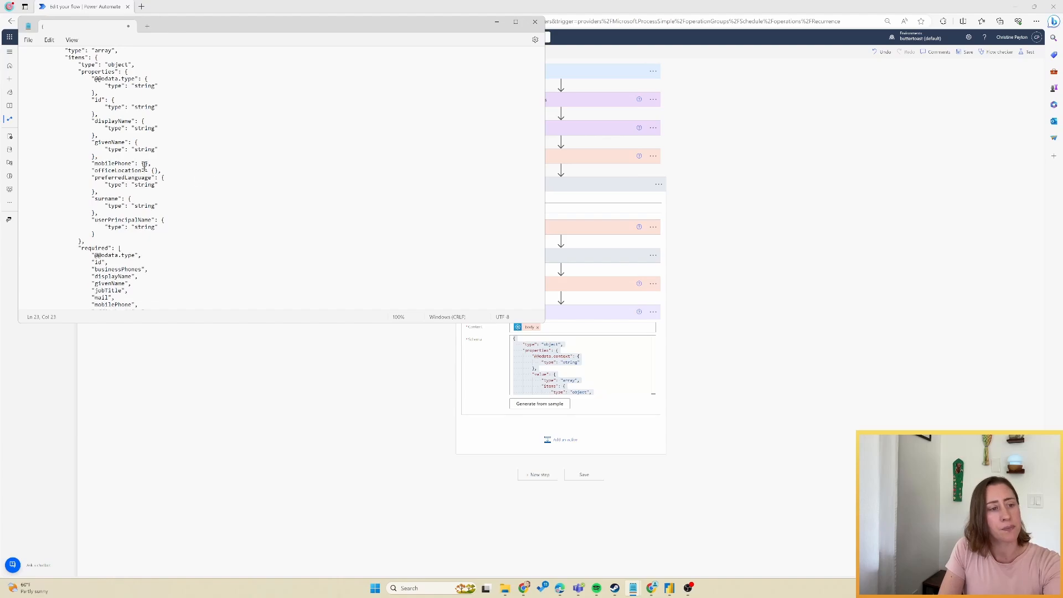
{"action": "left_click_drag", "start_coordinate": [29, 164], "coordinate": [172, 191]}
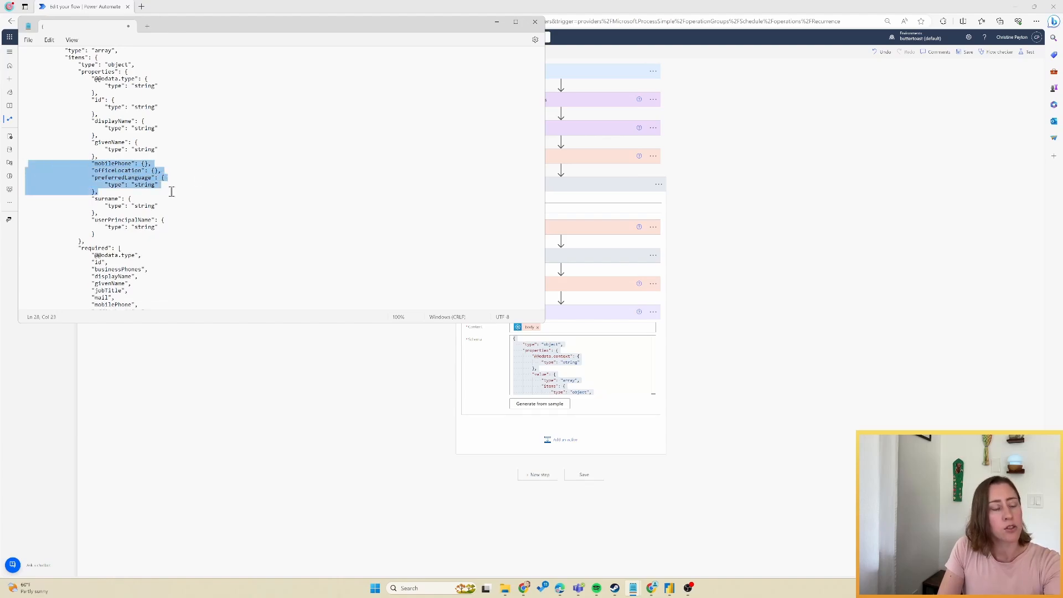
{"action": "key", "text": "BackSpace"}
{"action": "key", "text": "BackSpace"}
Remove the unused required entries, type displayName as ["string","null"], and select the whole schema.
{"action": "scroll", "coordinate": [139, 227], "scroll_direction": "down", "scroll_amount": 1}
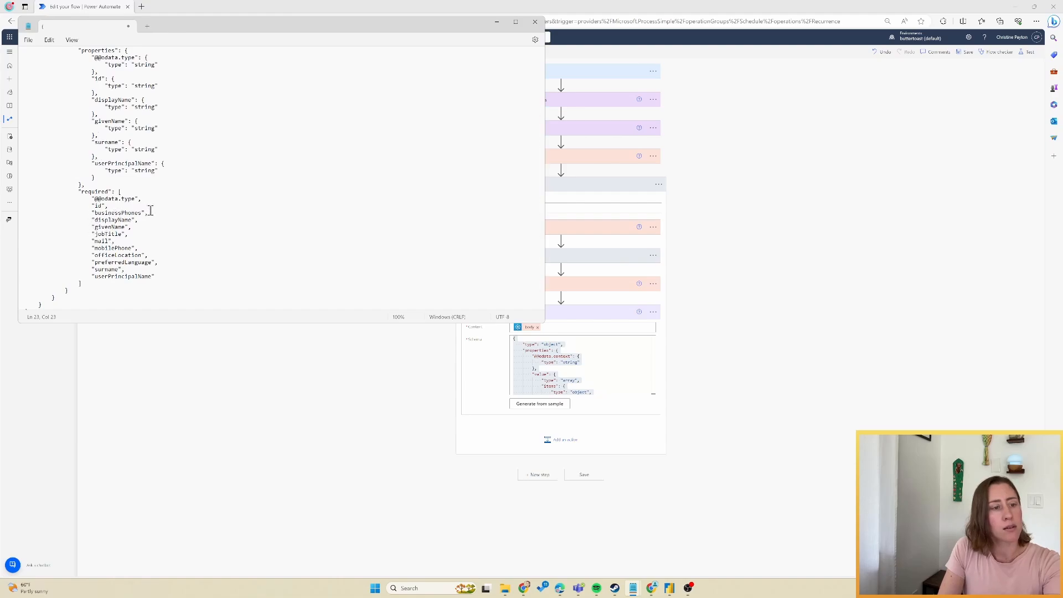
{"action": "key", "text": "BackSpace"}
{"action": "key", "text": "BackSpace"}
{"action": "left_click_drag", "start_coordinate": [150, 212], "coordinate": [3, 235]}
{"action": "key", "text": "BackSpace"}
{"action": "key", "text": "BackSpace"}
{"action": "key", "text": "BackSpace"}
{"action": "key", "text": "BackSpace"}
{"action": "key", "text": "BackSpace"}
{"action": "scroll", "coordinate": [201, 214], "scroll_direction": "up", "scroll_amount": 1}
{"action": "scroll", "coordinate": [201, 213], "scroll_direction": "up", "scroll_amount": 2}
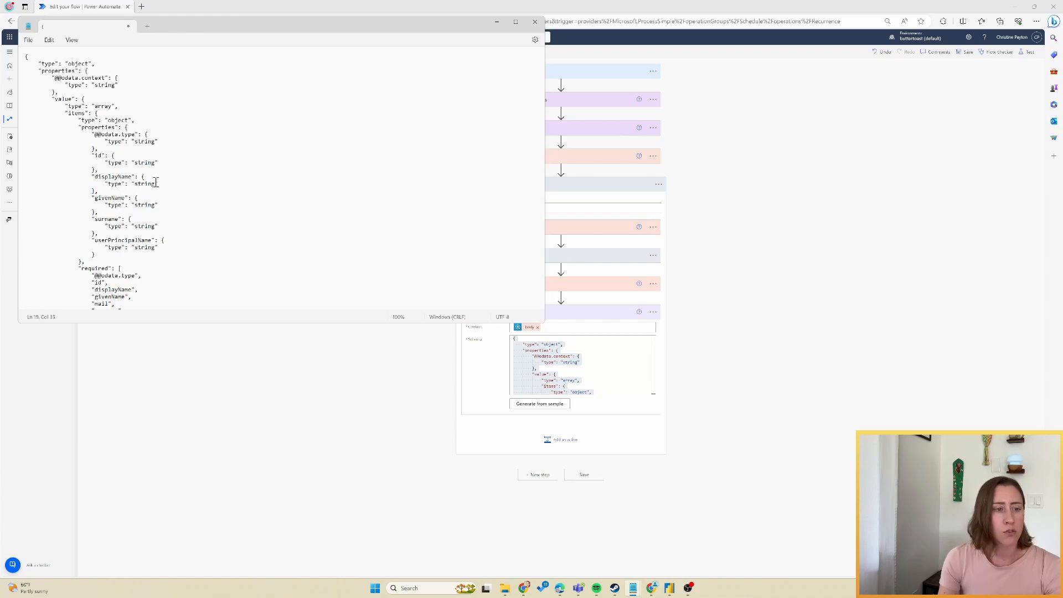
{"action": "left_click", "coordinate": [160, 184]}
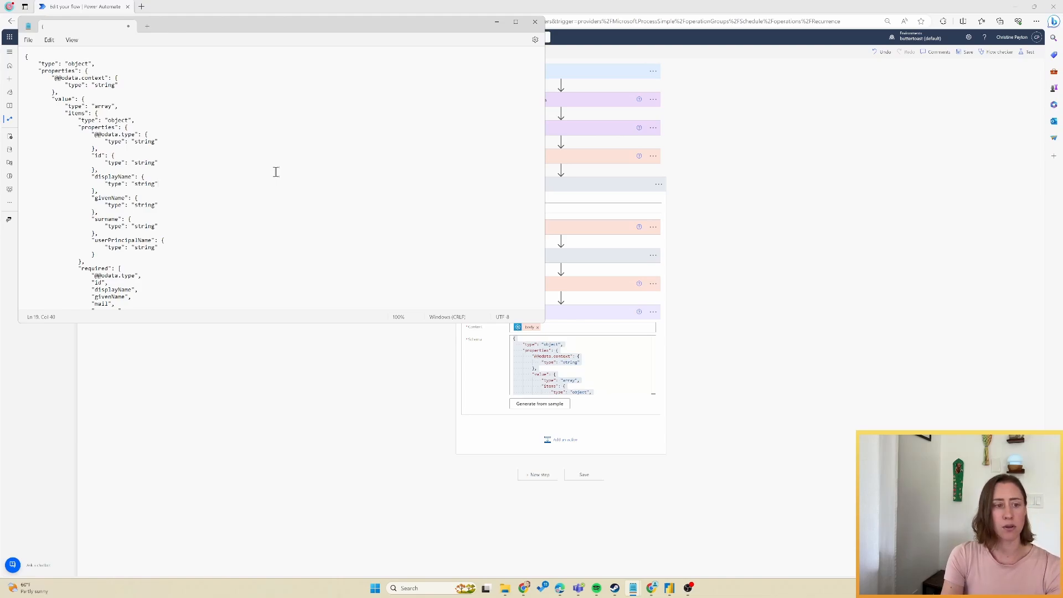
{"action": "type", "text": "["}
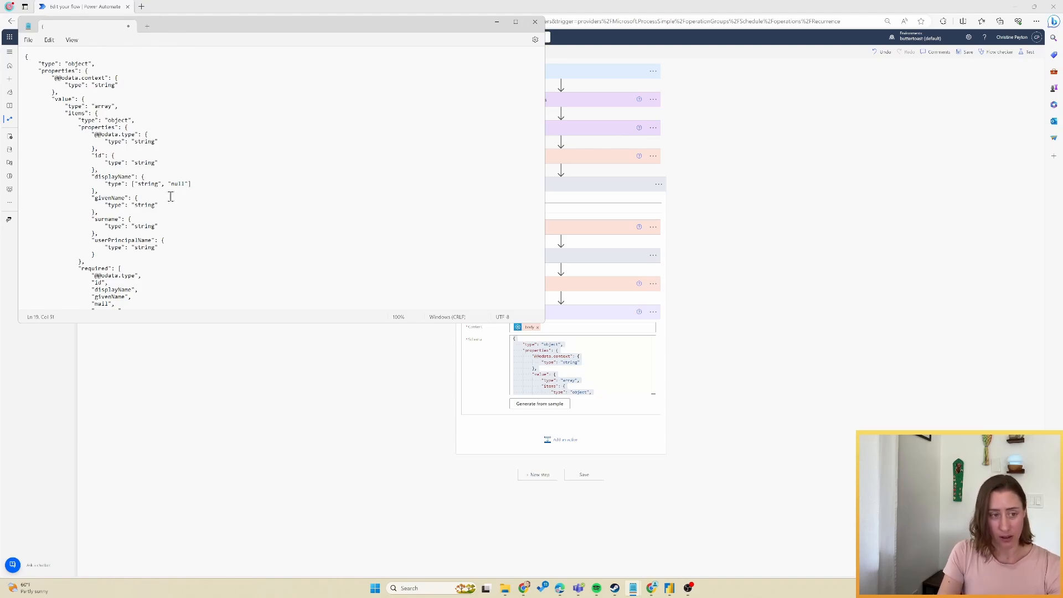
{"action": "key", "text": "ctrl+a"}
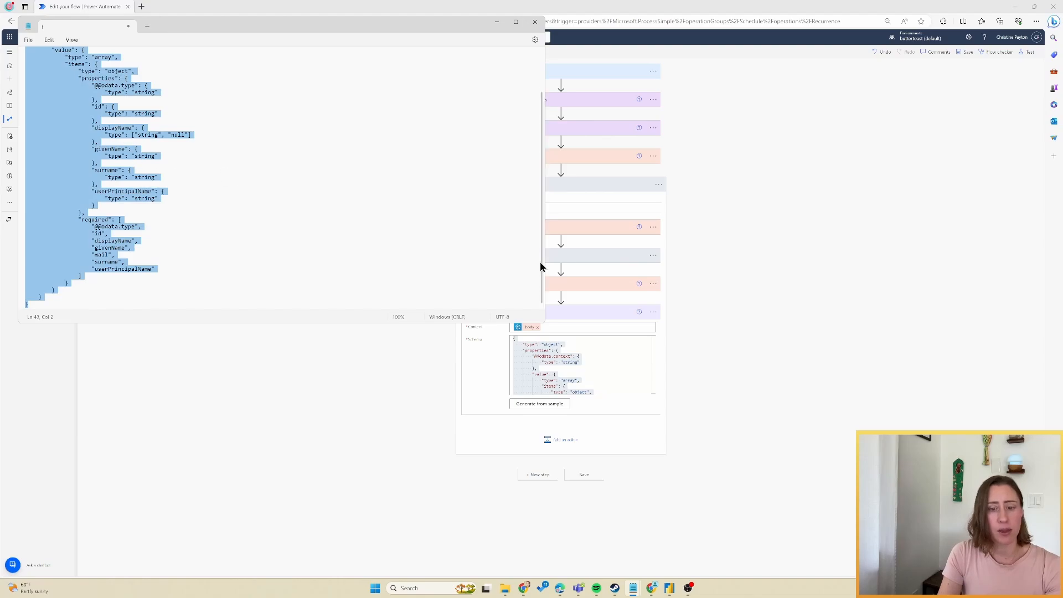
{"action": "left_click", "coordinate": [624, 363]}
Replace the Parse JSON schema with the trimmed version and add an Apply to each loop after it.
{"action": "key", "text": "ctrl+a"}
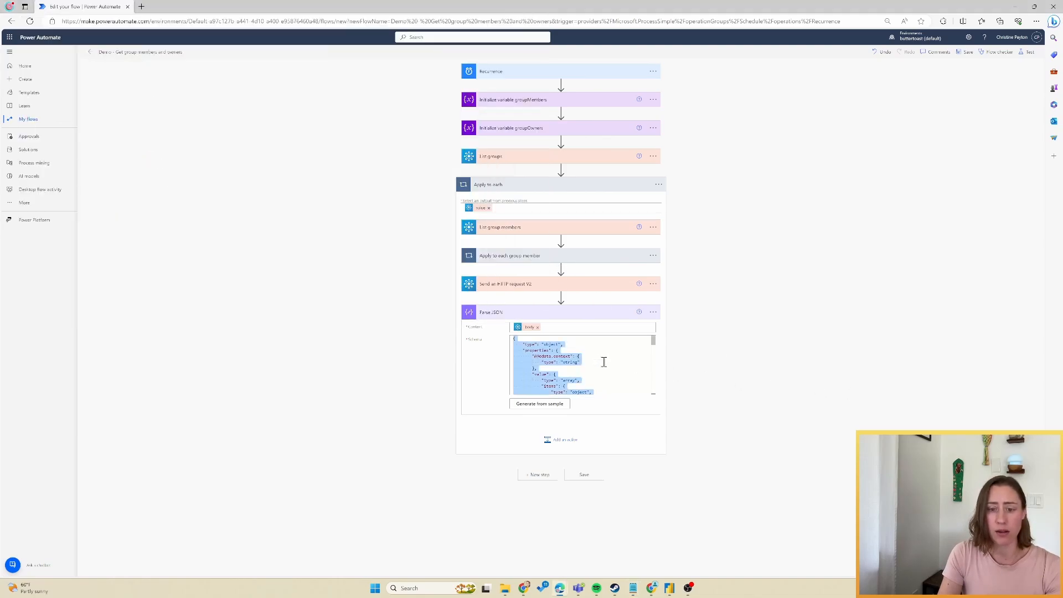
{"action": "key", "text": "ctrl+v"}
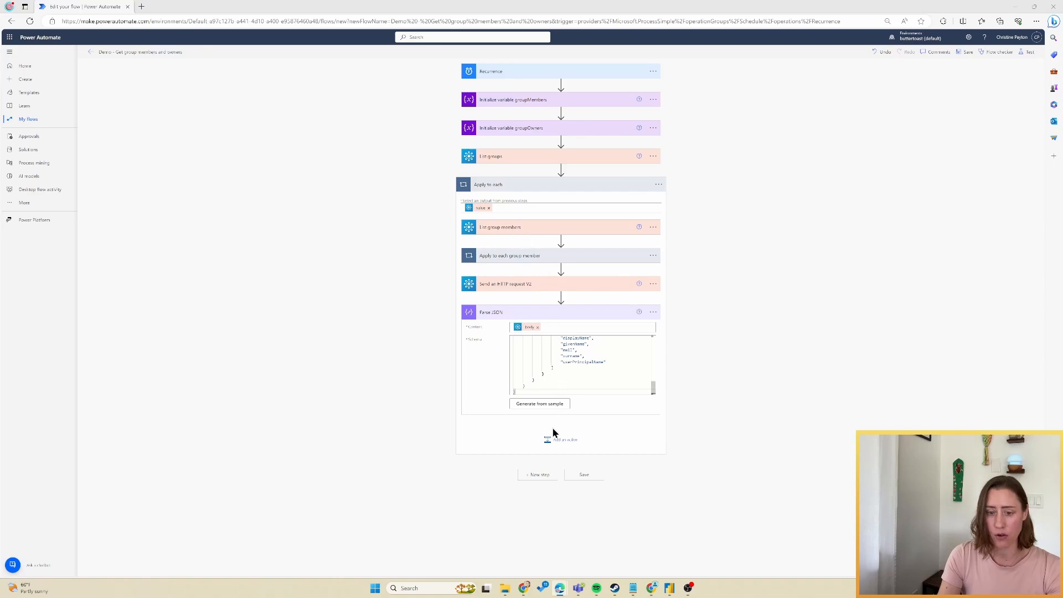
{"action": "left_click", "coordinate": [559, 440]}
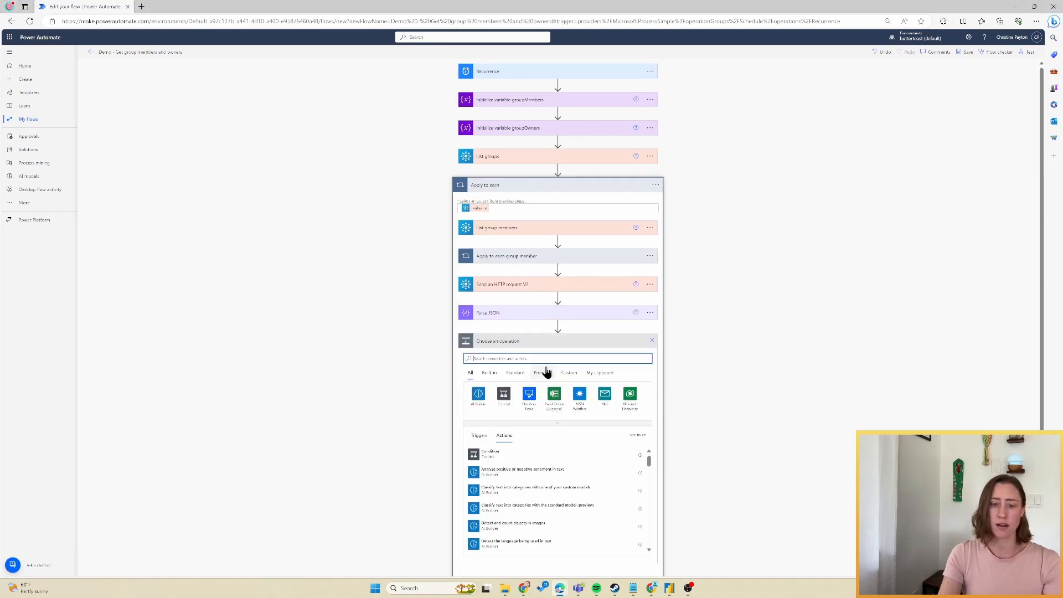
{"action": "left_click", "coordinate": [504, 399]}
{"action": "left_click", "coordinate": [502, 414]}
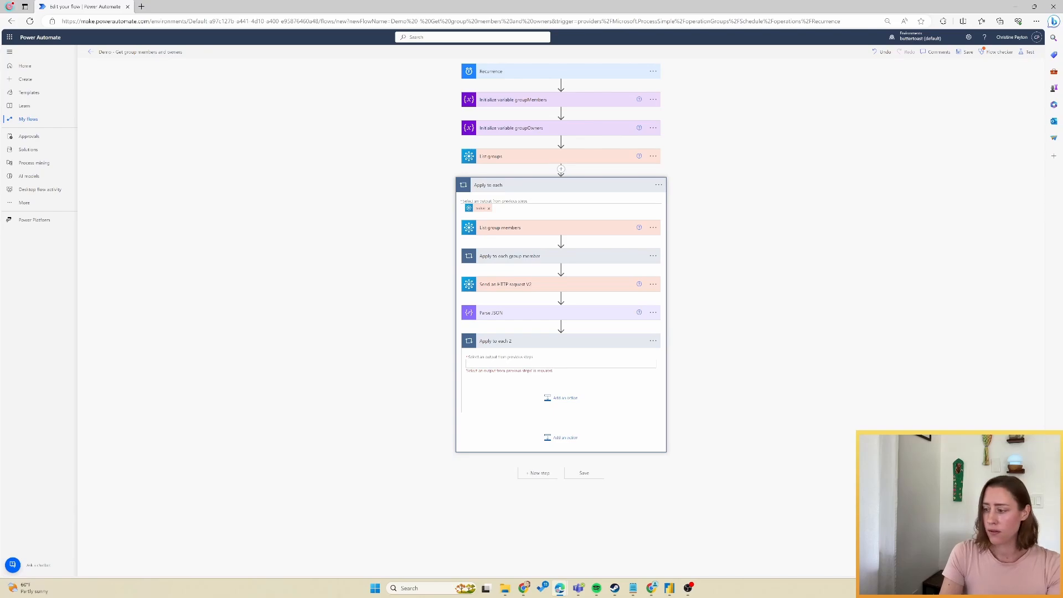
Make the new loop iterate over Parse JSON's value and search for 'append to array' inside it.
{"action": "left_click", "coordinate": [566, 364]}
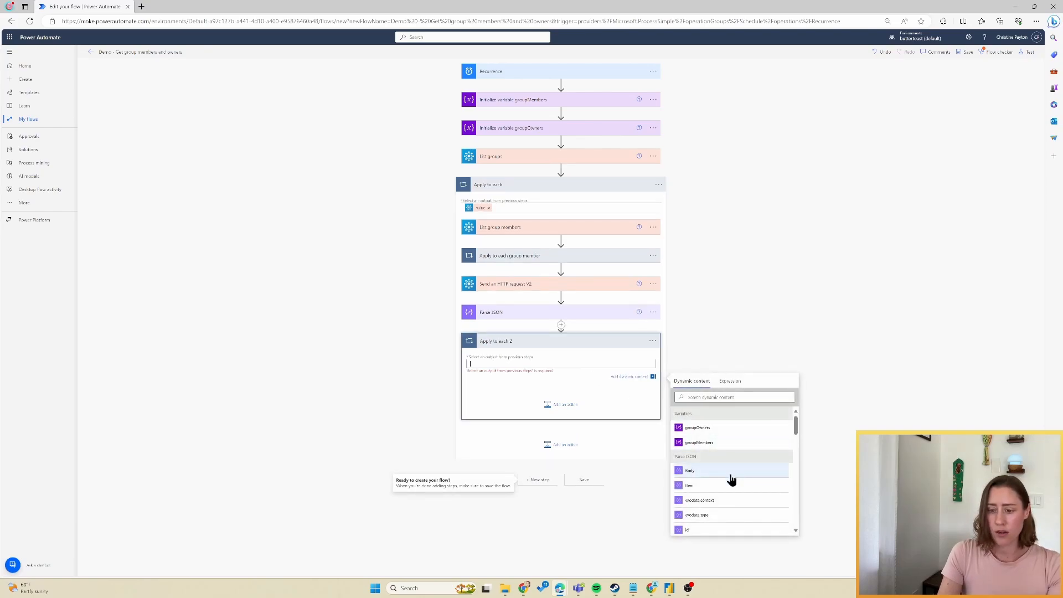
{"action": "scroll", "coordinate": [726, 487], "scroll_direction": "down", "scroll_amount": 3}
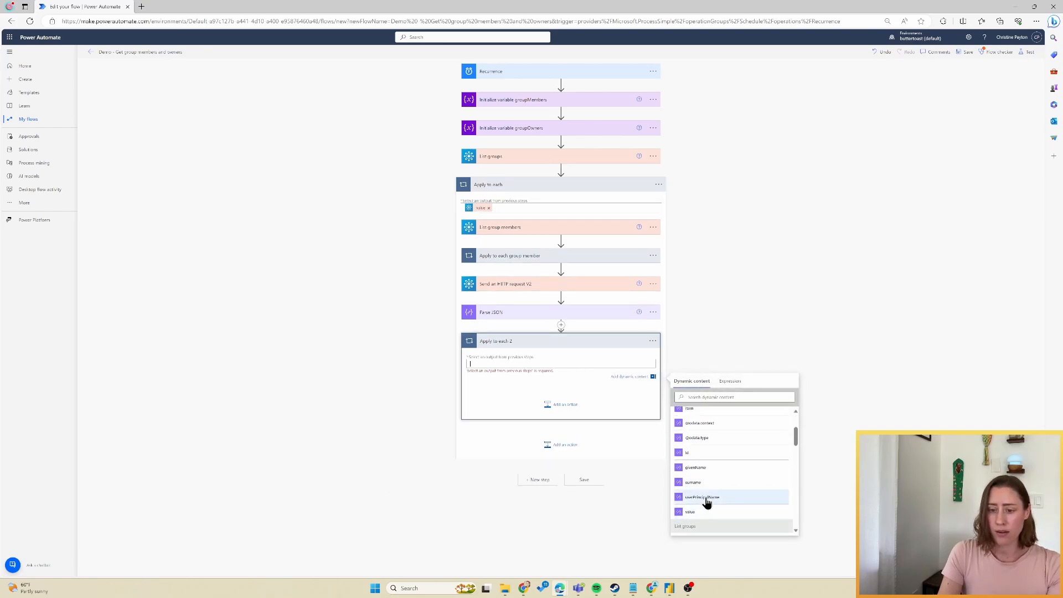
{"action": "left_click", "coordinate": [709, 512]}
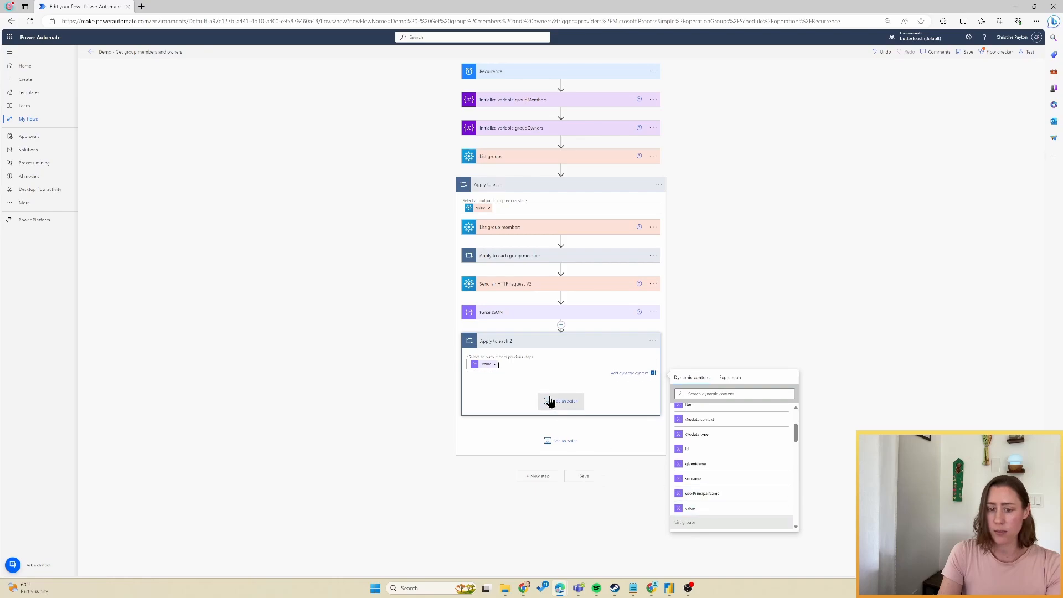
{"action": "left_click", "coordinate": [558, 405]}
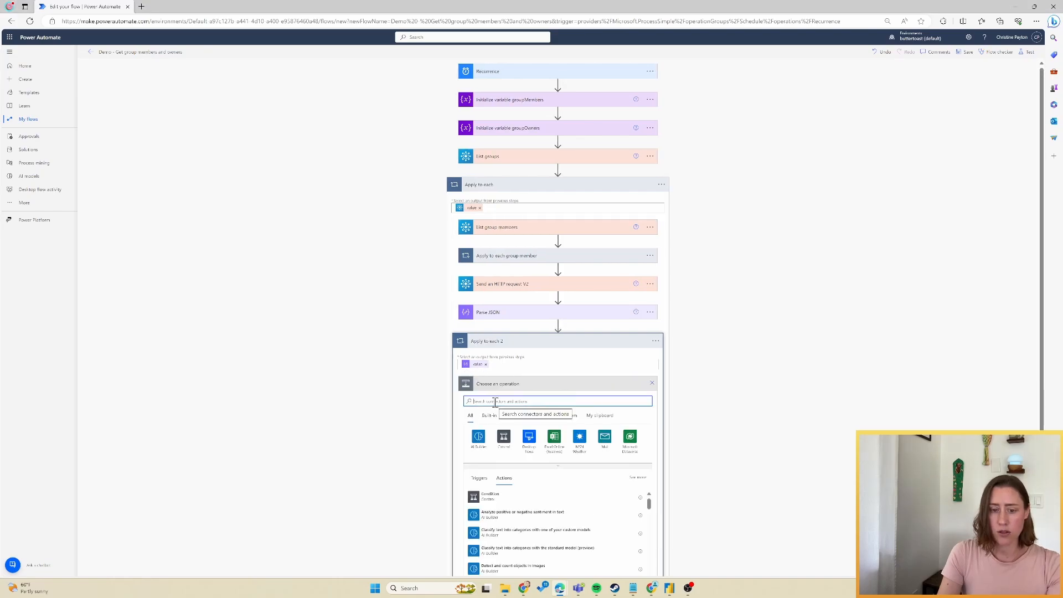
{"action": "type", "text": "appen"}
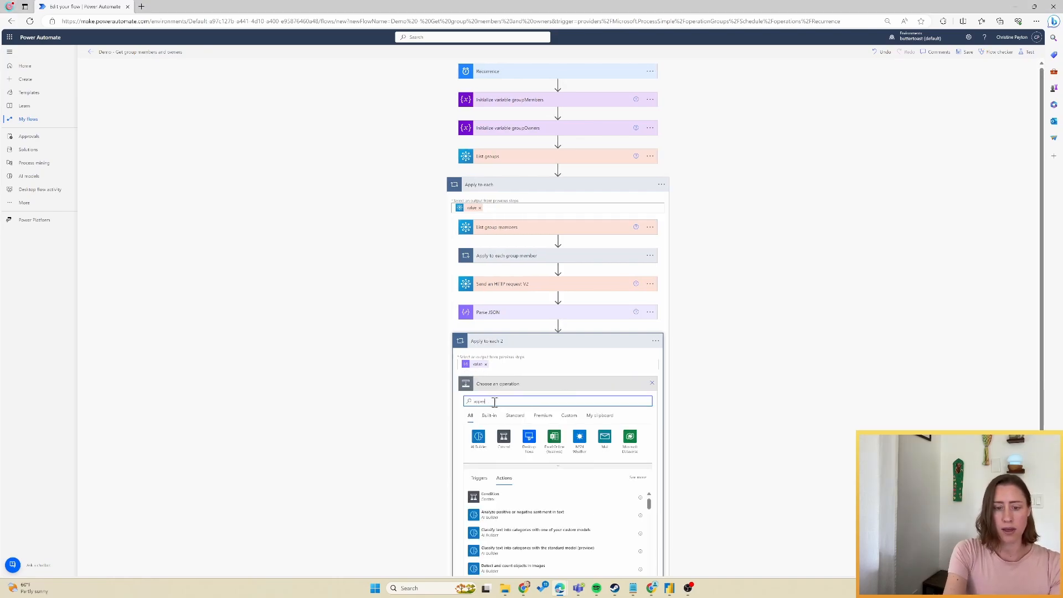
{"action": "type", "text": "d to arr"}
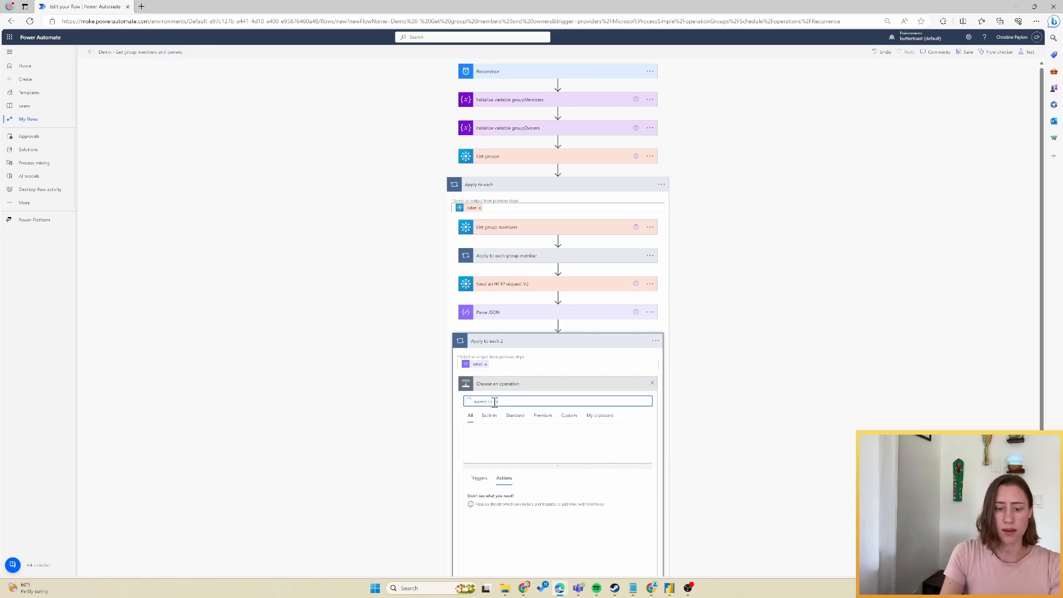
Add an Append to array variable action targeting the groupOwners variable.
{"action": "left_click", "coordinate": [533, 499]}
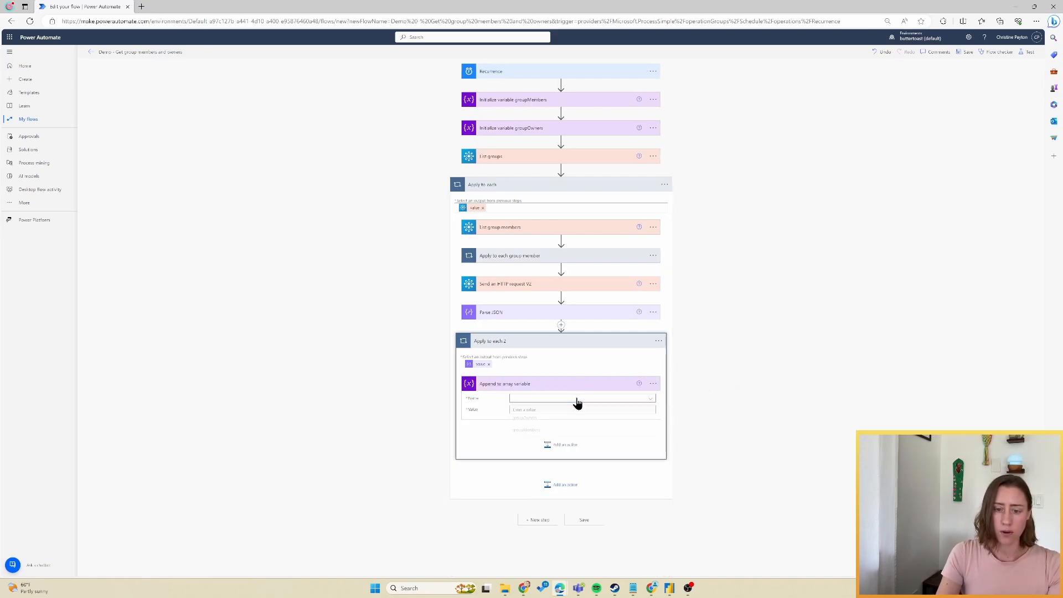
{"action": "left_click", "coordinate": [576, 399]}
{"action": "left_click", "coordinate": [545, 424]}
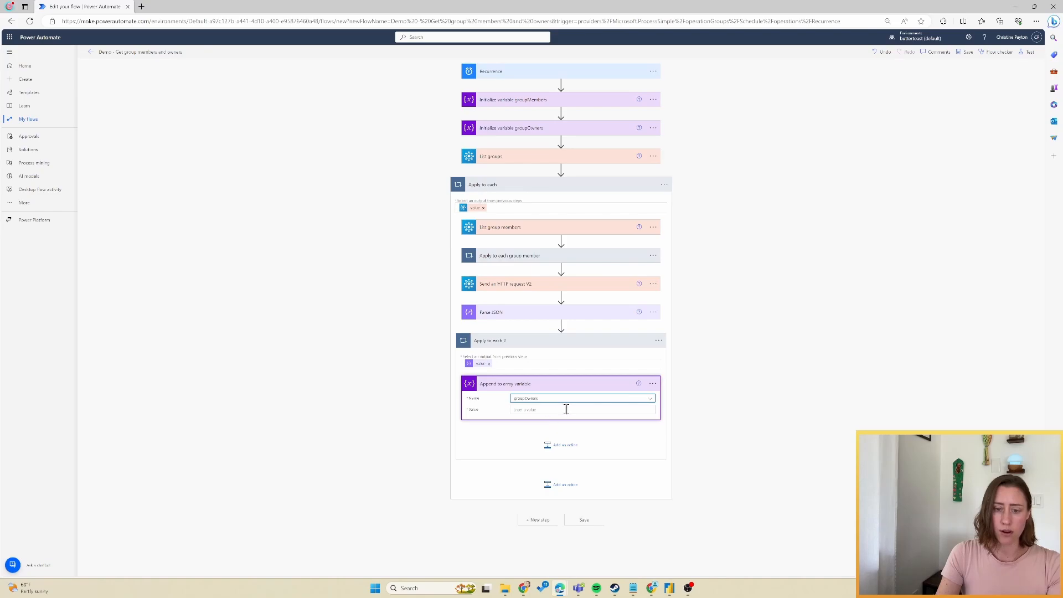
{"action": "left_click", "coordinate": [565, 410]}
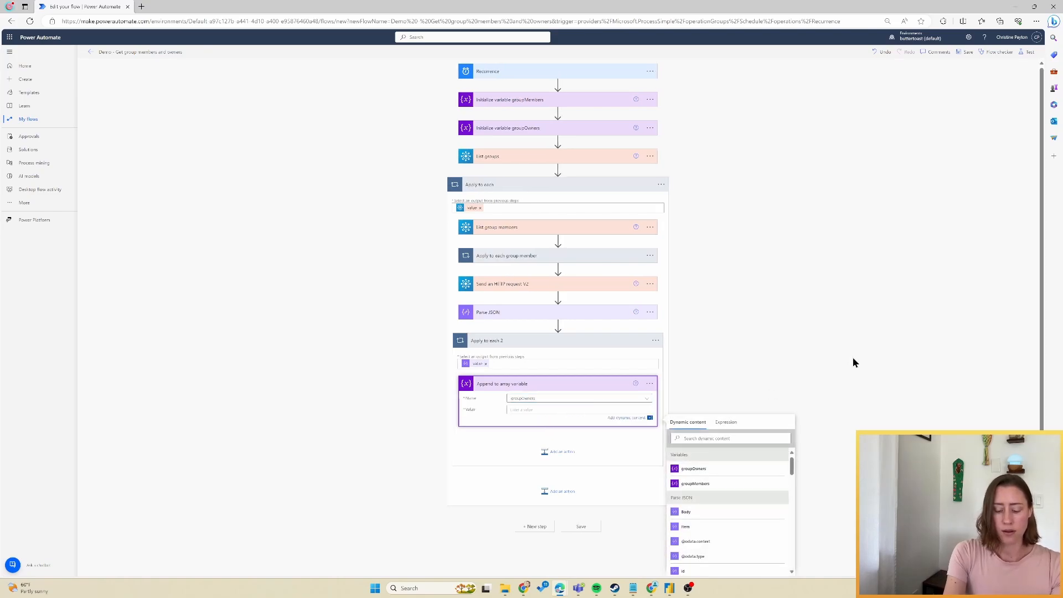
{"action": "left_click", "coordinate": [547, 256]}
{"action": "left_click", "coordinate": [486, 300]}
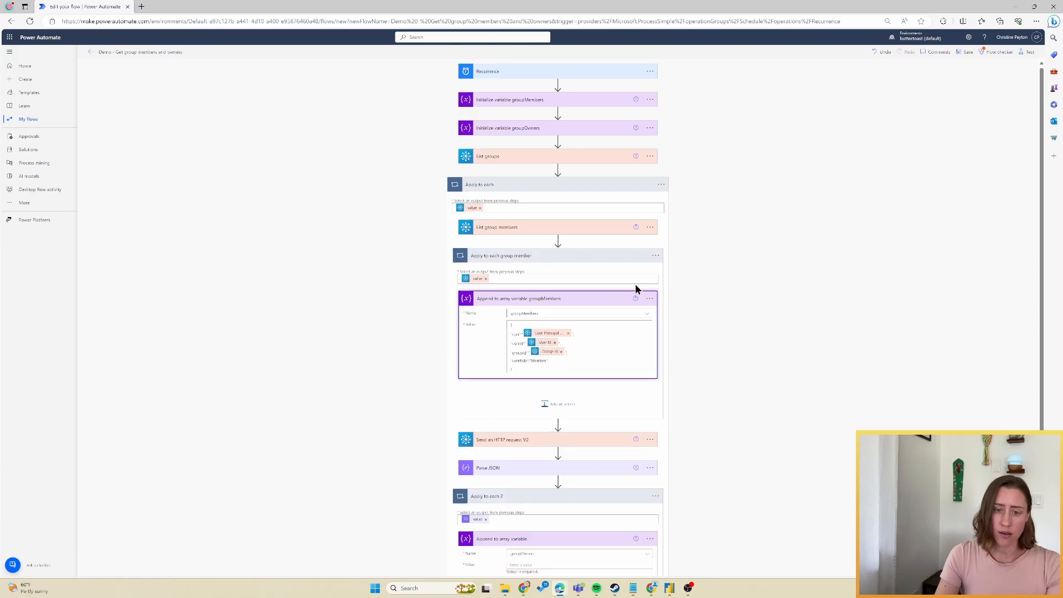
{"action": "scroll", "coordinate": [698, 277], "scroll_direction": "down", "scroll_amount": 2}
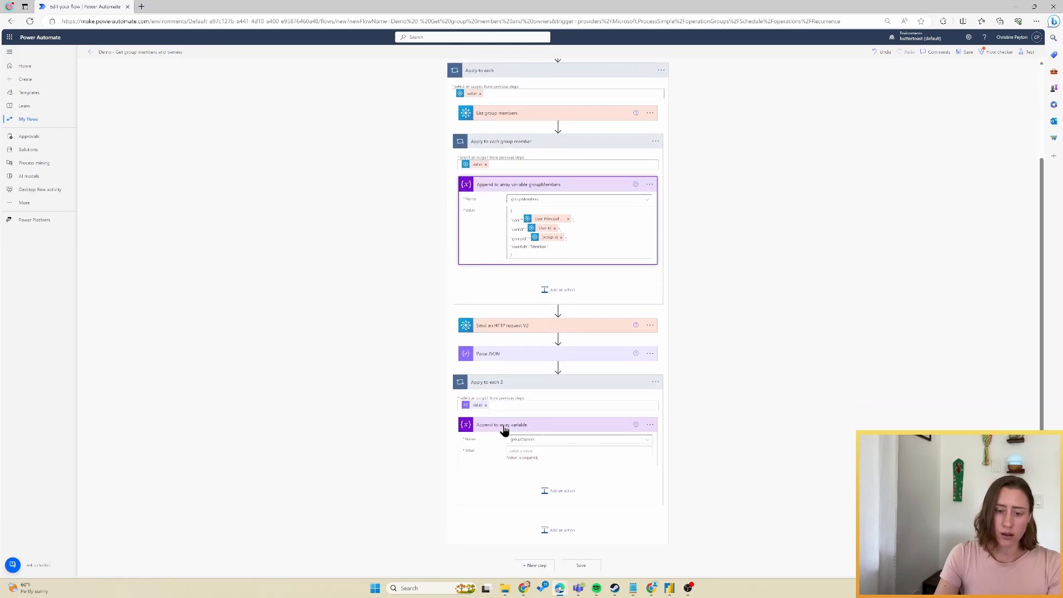
{"action": "left_click", "coordinate": [540, 430]}
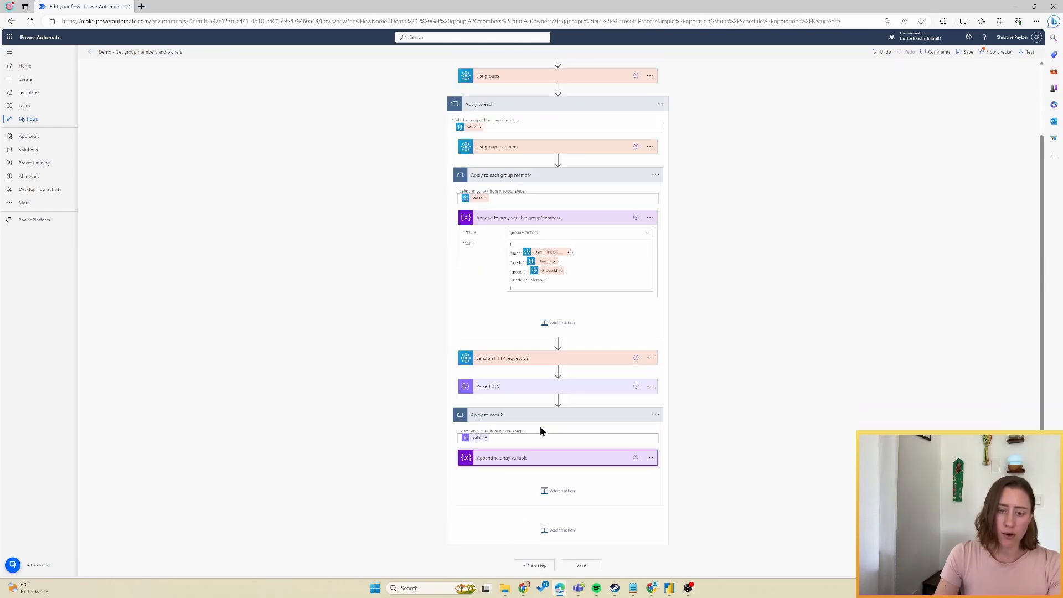
{"action": "left_click", "coordinate": [541, 459]}
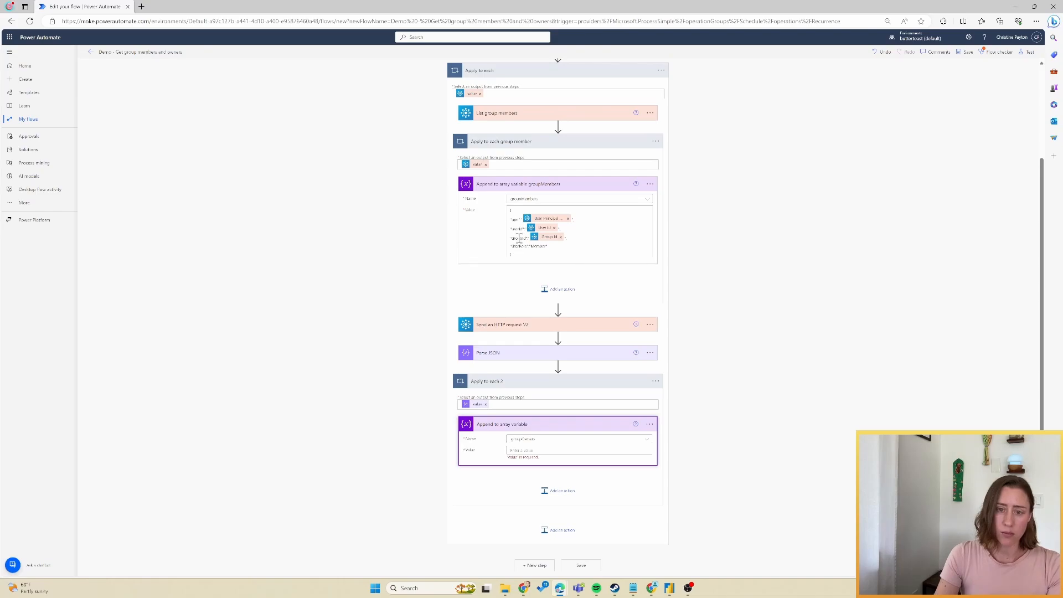
{"action": "left_click", "coordinate": [534, 450]}
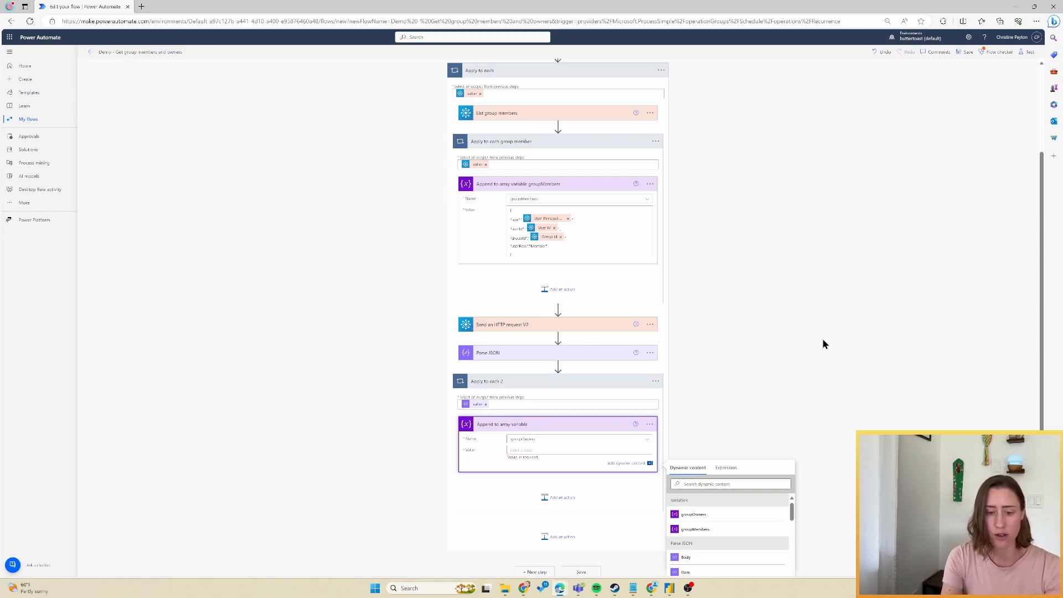
{"action": "key", "text": "Return"}
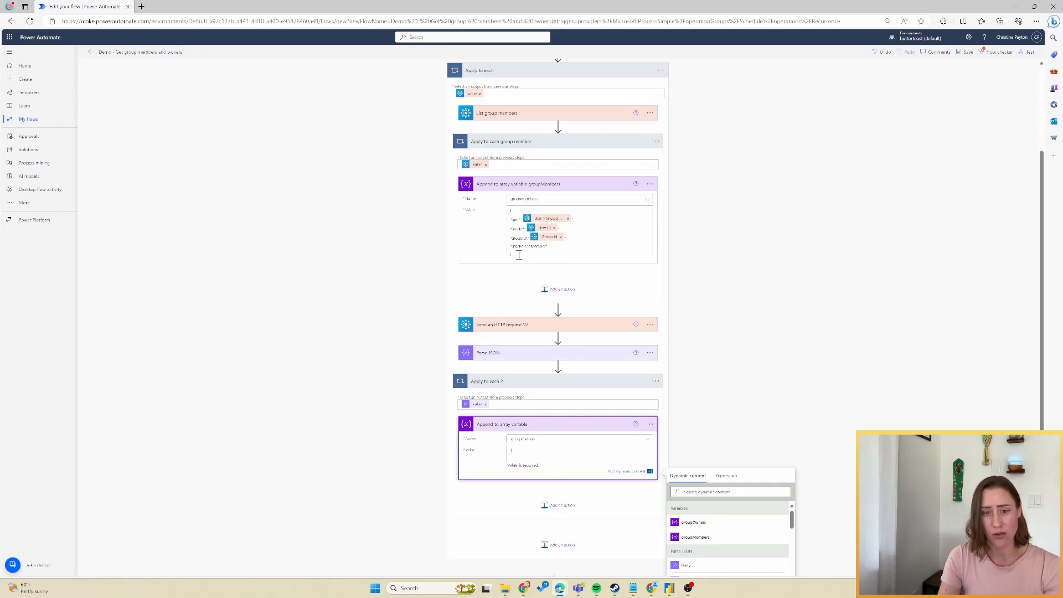
Copy the member record JSON into the owner Value, clear its tokens, and change Member to Owner.
{"action": "left_click_drag", "start_coordinate": [516, 256], "coordinate": [486, 215]}
{"action": "key", "text": "ctrl+c"}
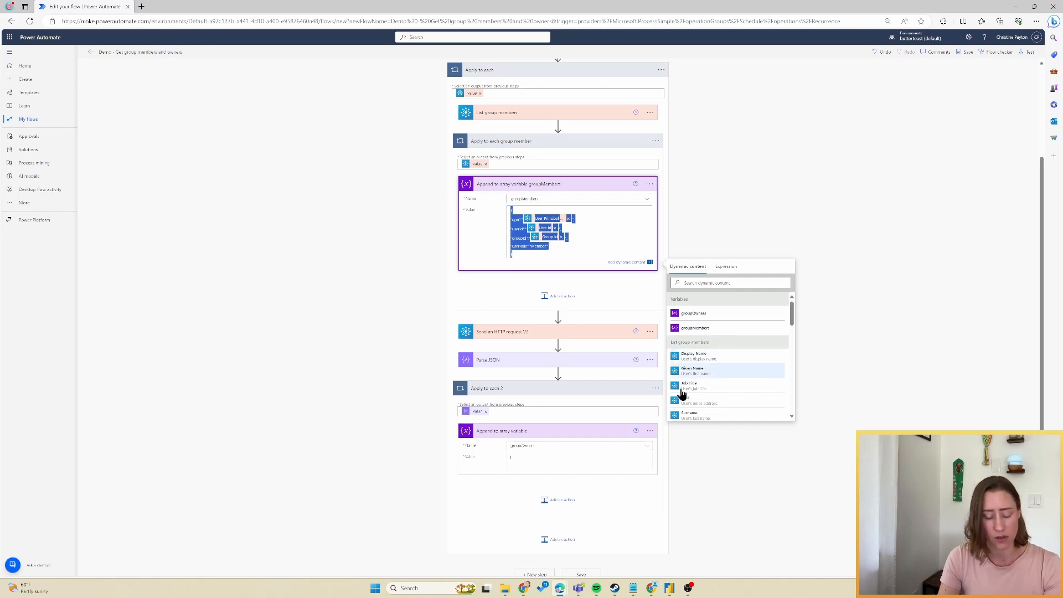
{"action": "left_click", "coordinate": [533, 467]}
{"action": "key", "text": "ctrl+v"}
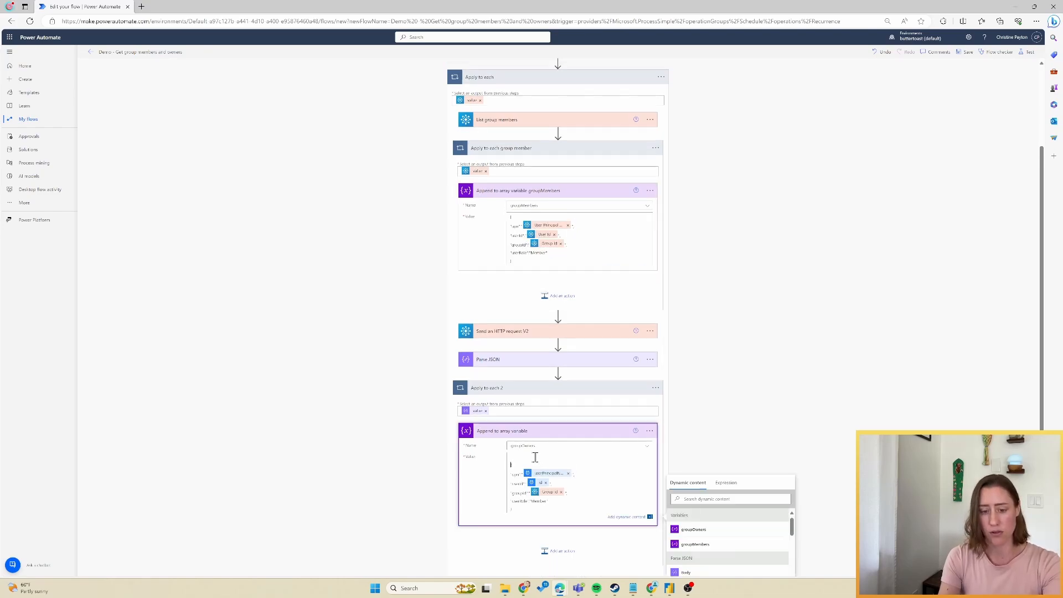
{"action": "key", "text": "BackSpace"}
{"action": "left_click", "coordinate": [567, 464]}
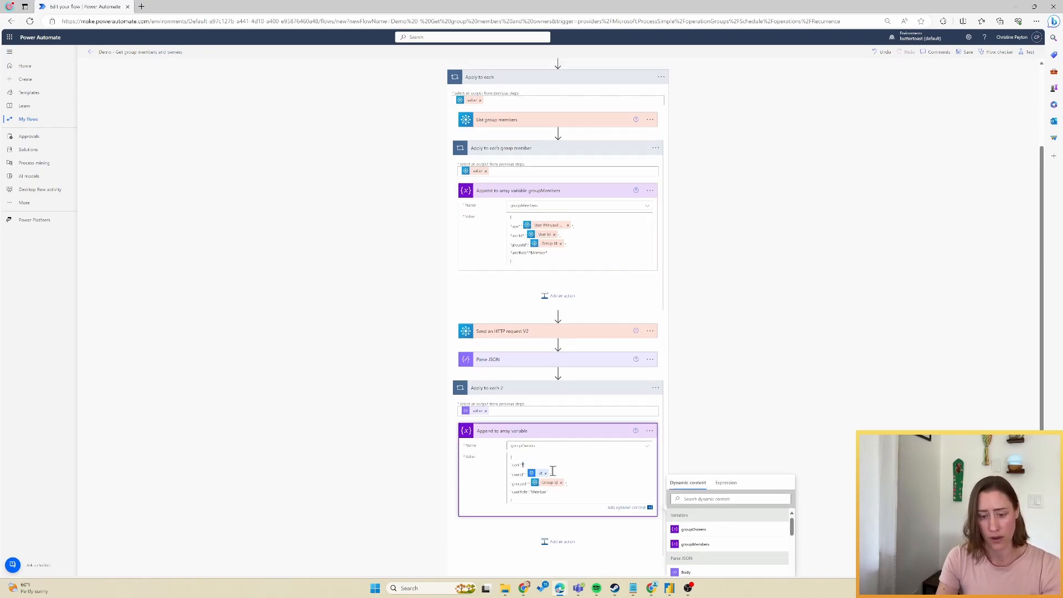
{"action": "left_click", "coordinate": [546, 472]}
{"action": "left_click", "coordinate": [561, 482]}
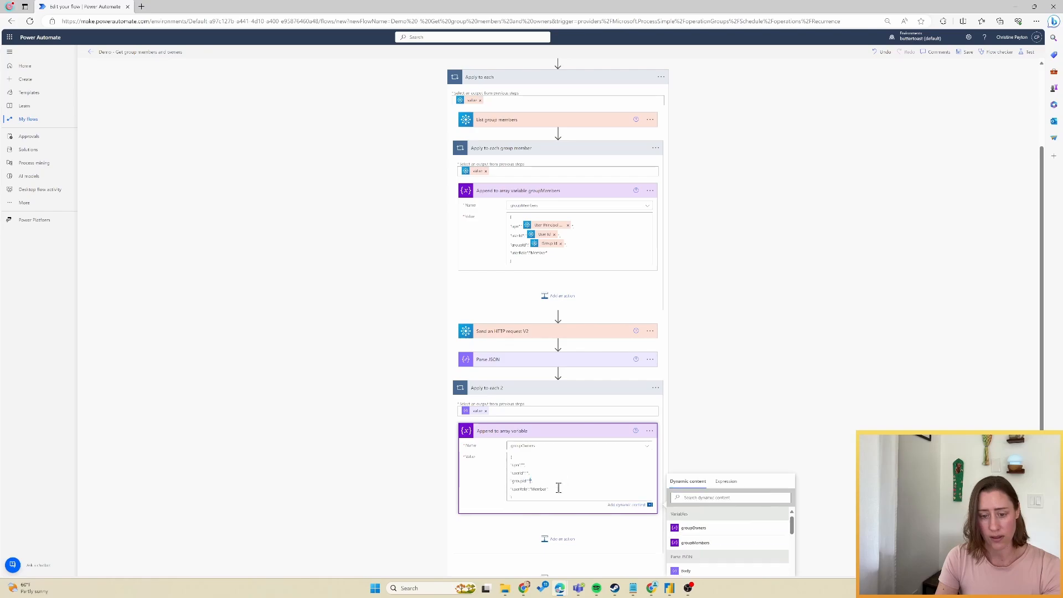
{"action": "double_click", "coordinate": [538, 490]}
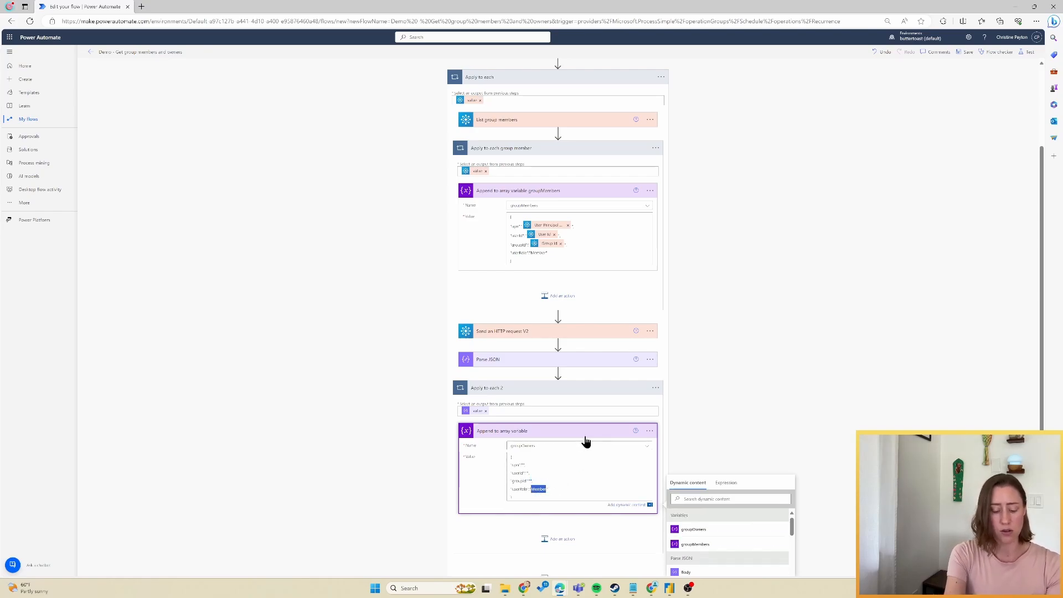
{"action": "type", "text": "Own"}
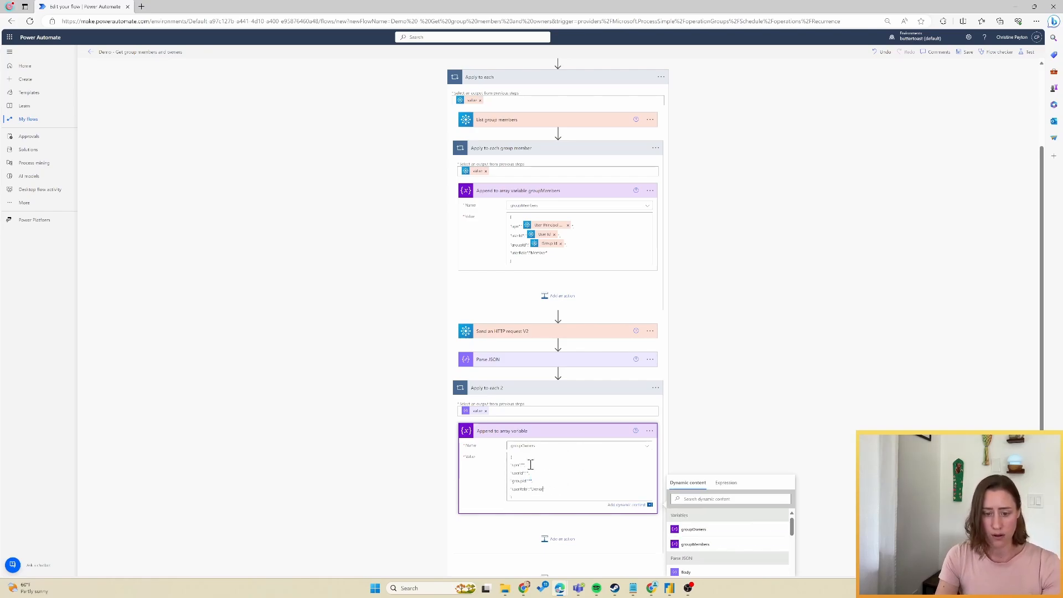
Insert userPrincipalName for upn, id for userId and Group Id for groupId.
{"action": "left_click", "coordinate": [522, 465]}
{"action": "left_click", "coordinate": [730, 498]}
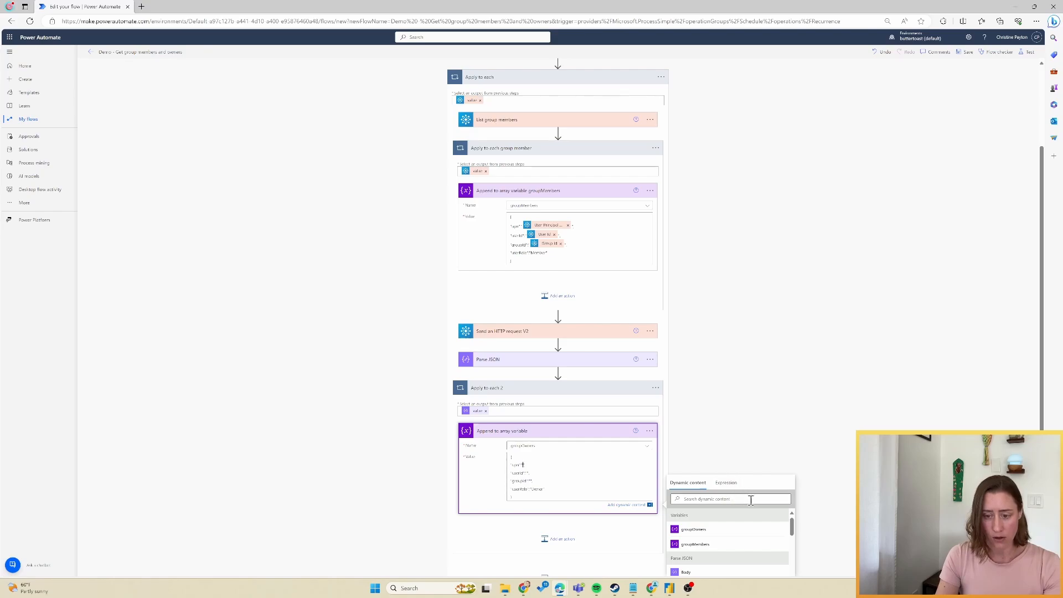
{"action": "scroll", "coordinate": [832, 486], "scroll_direction": "down", "scroll_amount": 1}
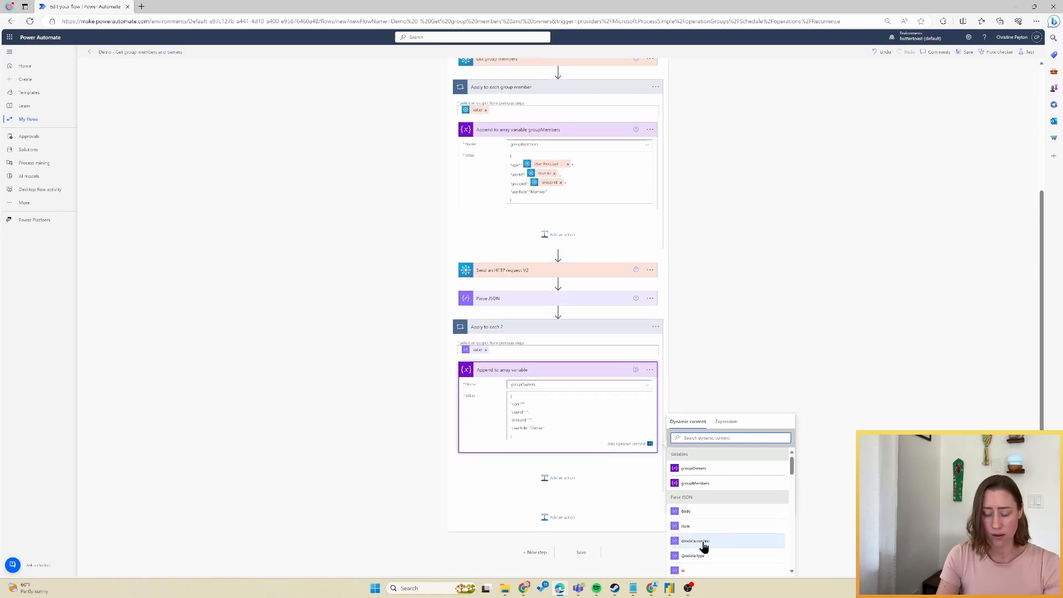
{"action": "scroll", "coordinate": [721, 532], "scroll_direction": "down", "scroll_amount": 5}
{"action": "scroll", "coordinate": [721, 532], "scroll_direction": "down", "scroll_amount": 1}
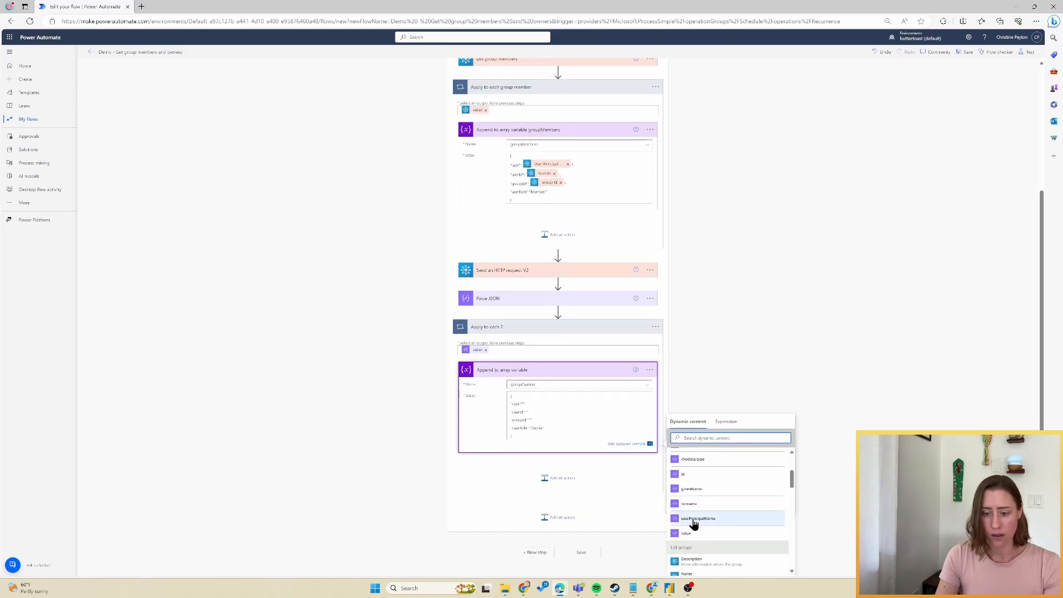
{"action": "left_click", "coordinate": [707, 518]}
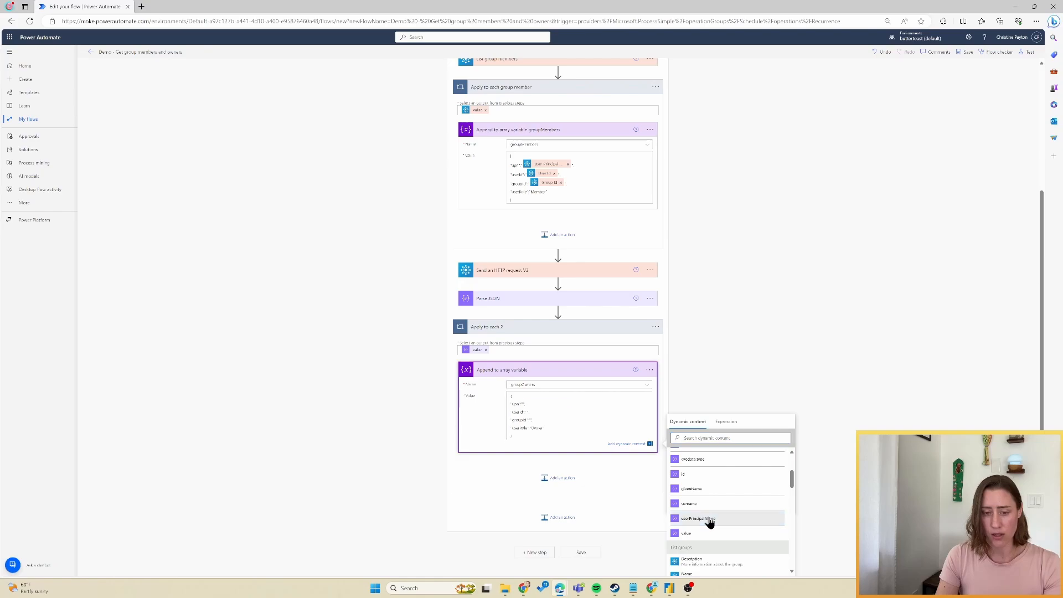
{"action": "left_click", "coordinate": [528, 413]}
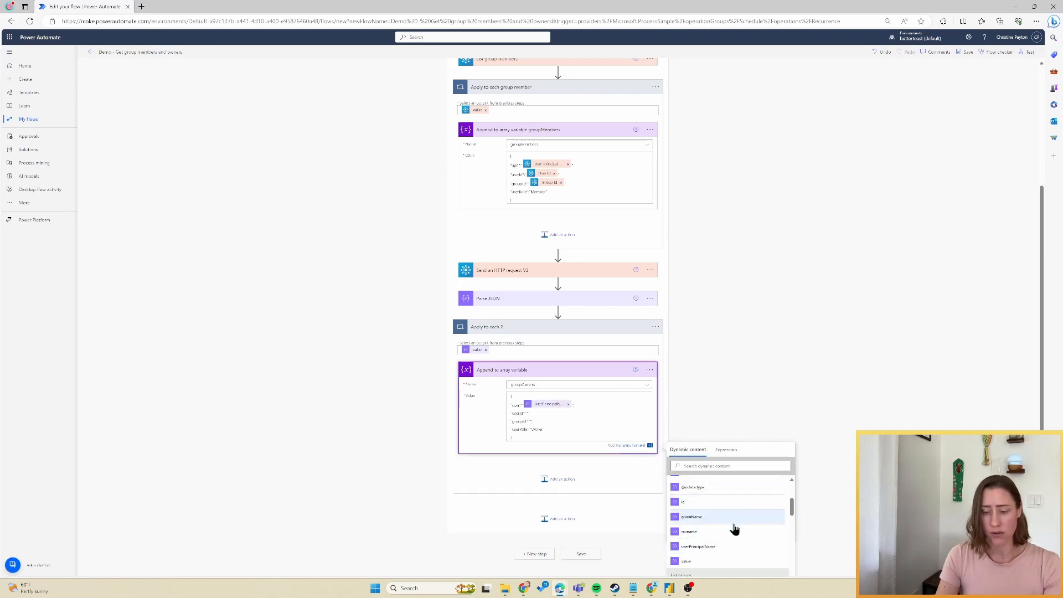
{"action": "scroll", "coordinate": [739, 545], "scroll_direction": "up", "scroll_amount": 1}
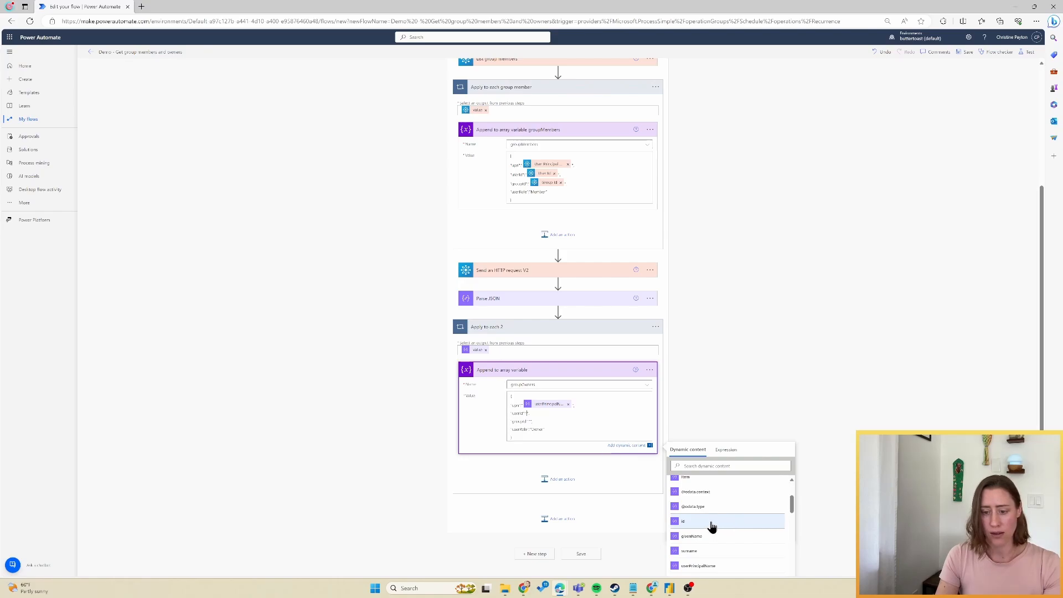
{"action": "left_click", "coordinate": [712, 527]}
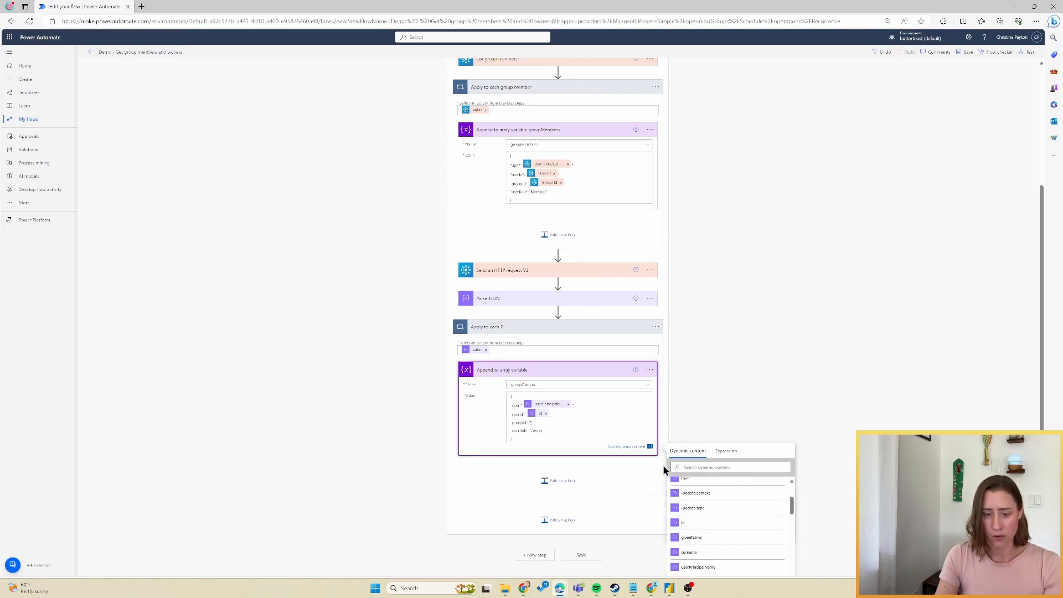
{"action": "scroll", "coordinate": [761, 529], "scroll_direction": "down", "scroll_amount": 3}
{"action": "scroll", "coordinate": [760, 533], "scroll_direction": "down", "scroll_amount": 5}
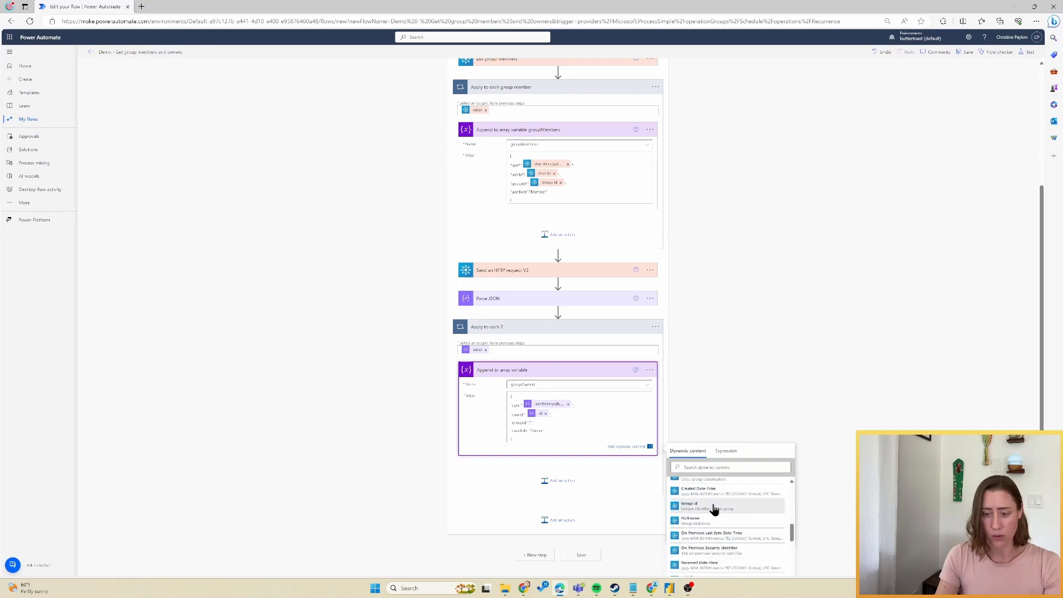
{"action": "left_click", "coordinate": [712, 508]}
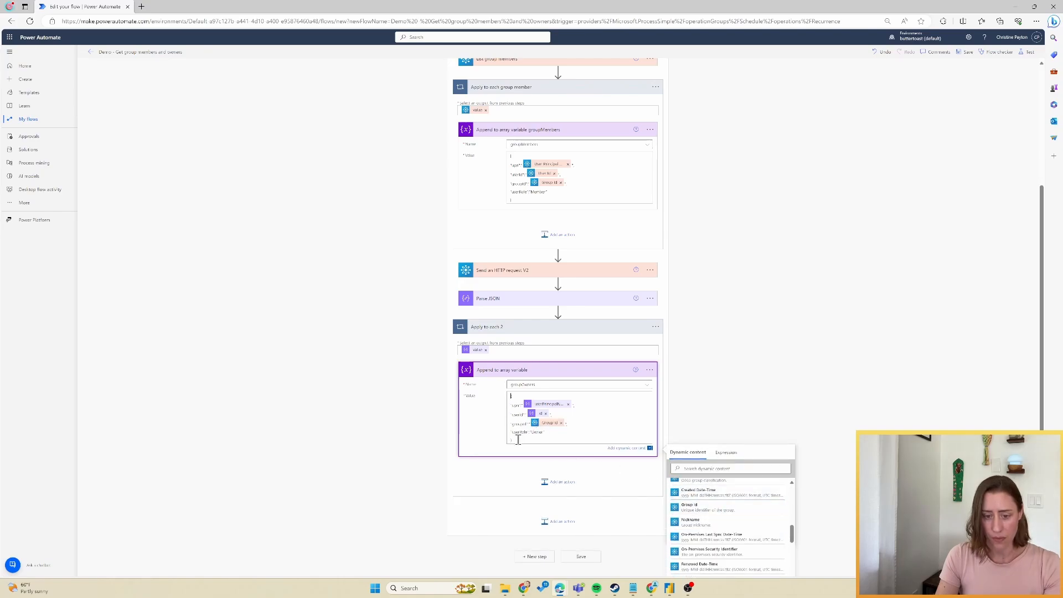
{"action": "left_click", "coordinate": [823, 395]}
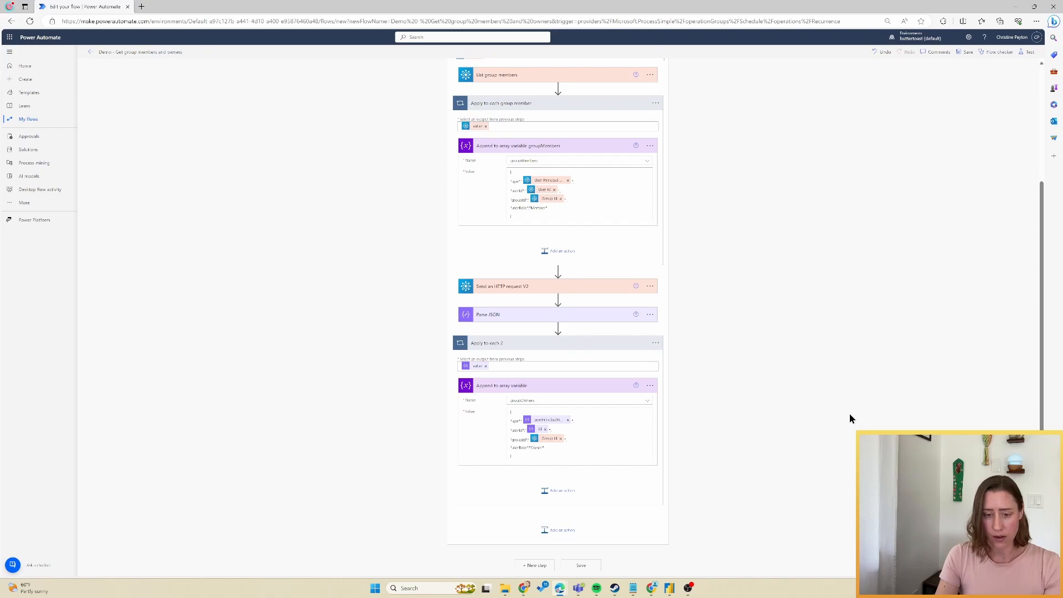
Add groupOwners to the append step's name.
{"action": "left_click", "coordinate": [650, 385]}
{"action": "left_click", "coordinate": [699, 408]}
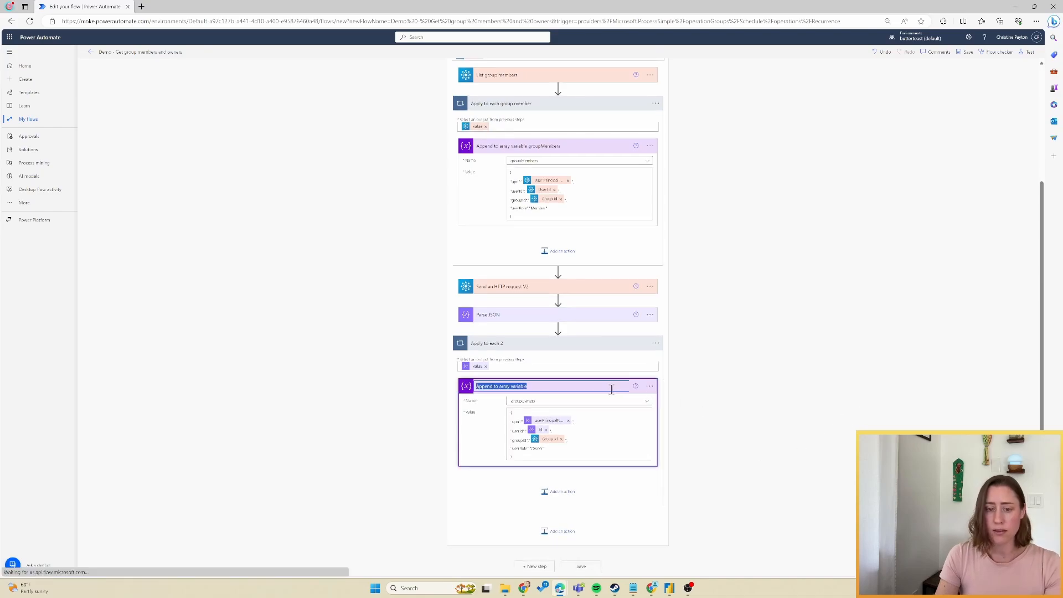
{"action": "left_click", "coordinate": [611, 389]}
{"action": "type", "text": "groupOwners"}
Rename the second loop to 'Get owners for each group'.
{"action": "left_click", "coordinate": [655, 343]}
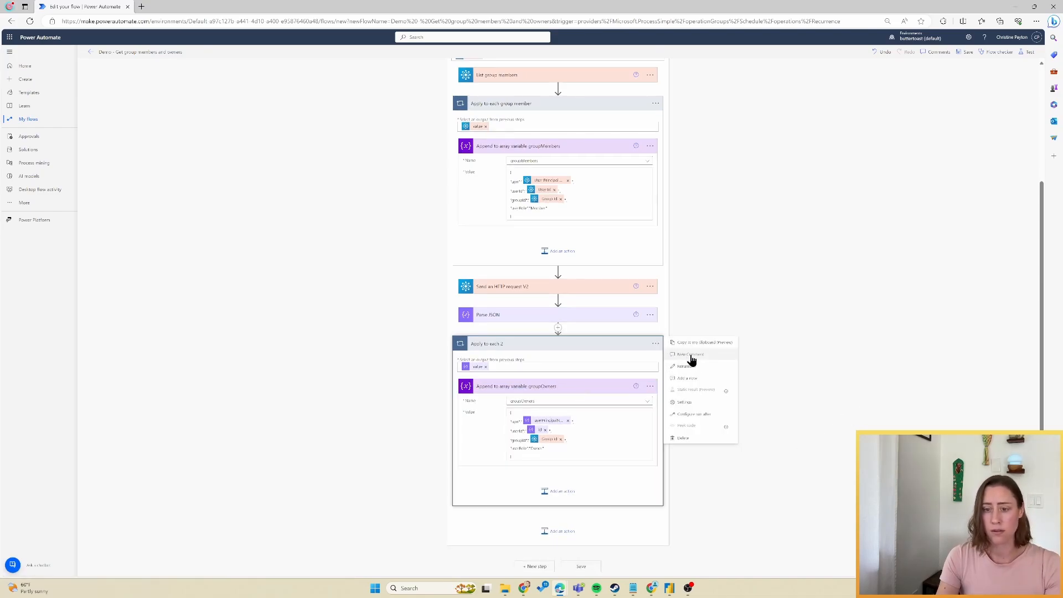
{"action": "left_click", "coordinate": [686, 366]}
{"action": "type", "text": "Get owners for each group"}
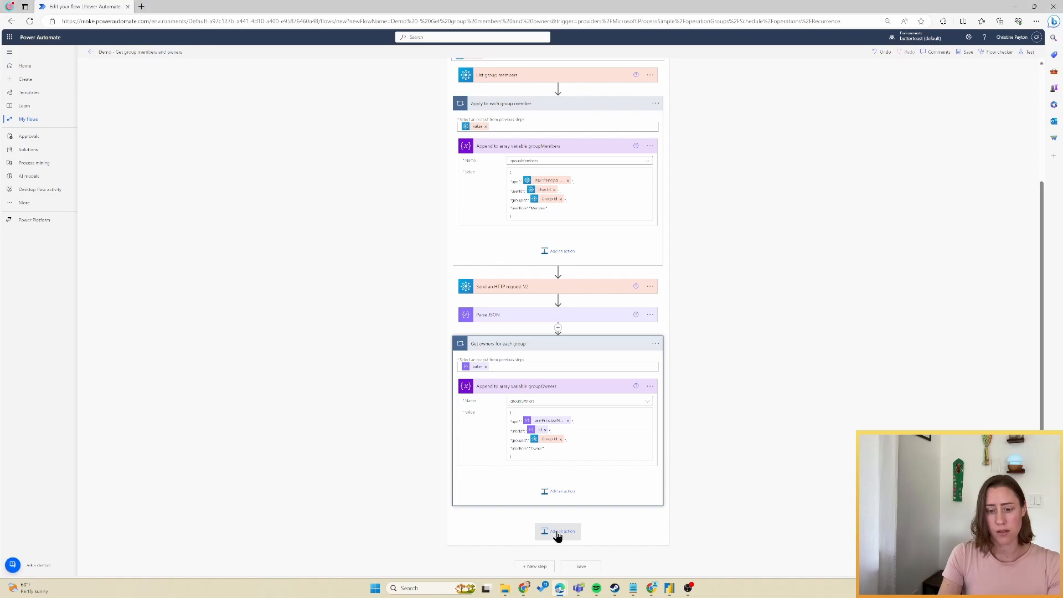
{"action": "left_click", "coordinate": [557, 531]}
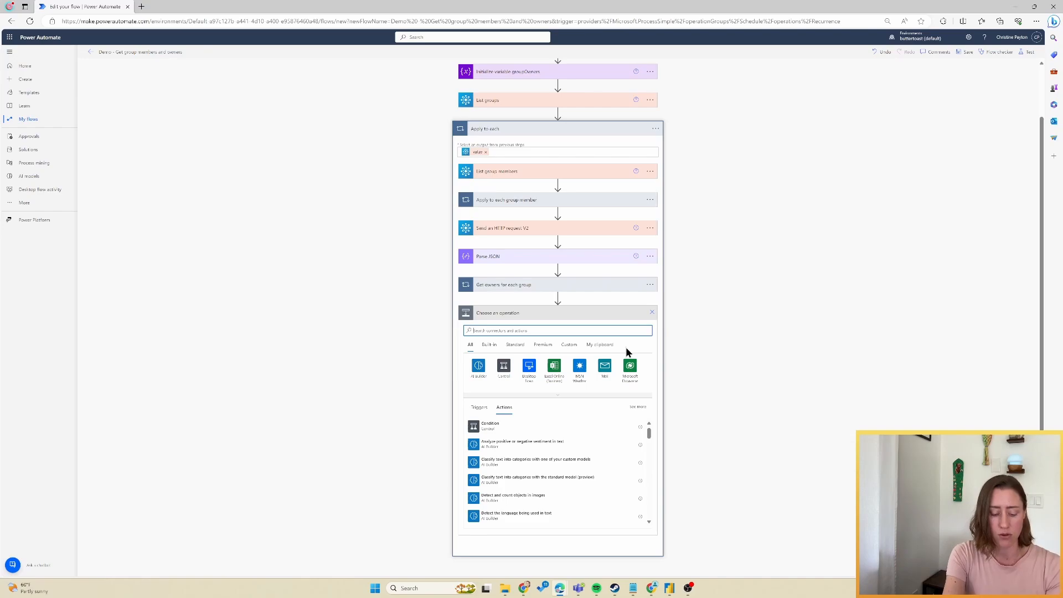
Add a Compose action to the loop whose inputs are the groupMembers and groupOwners variables.
{"action": "type", "text": "compose"}
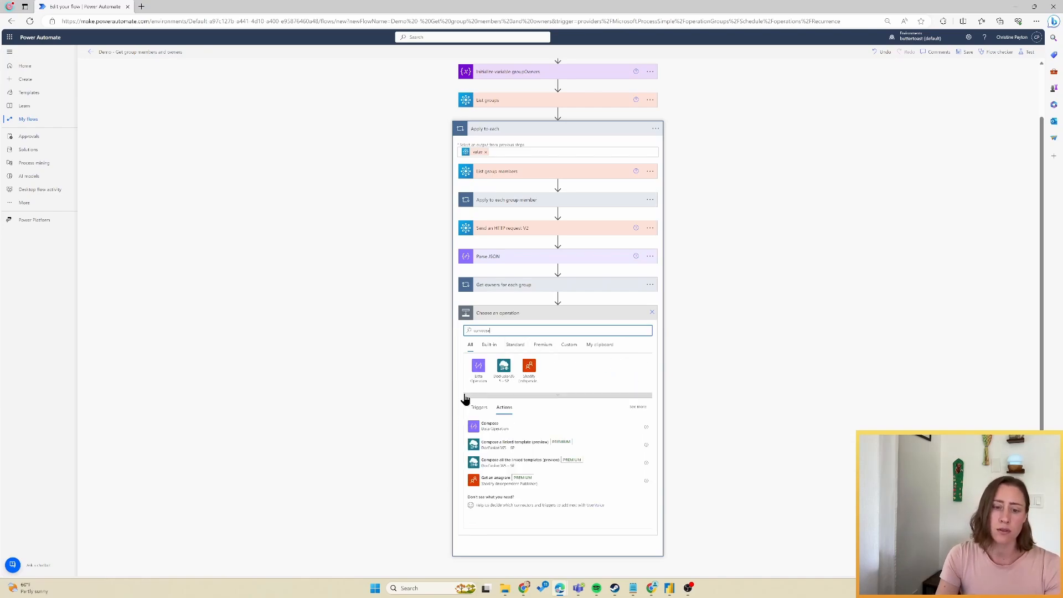
{"action": "left_click", "coordinate": [609, 426]}
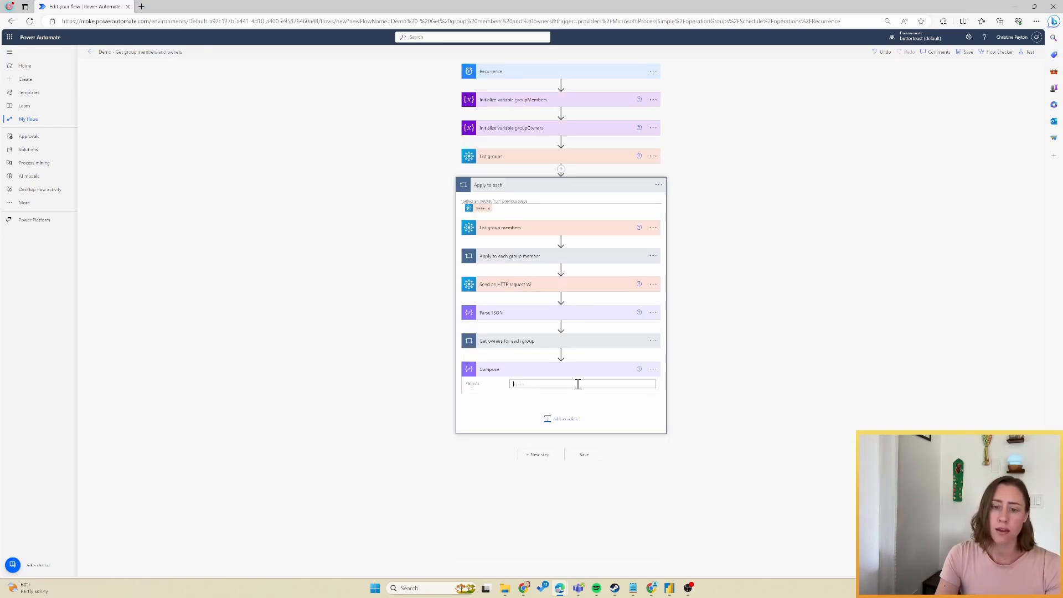
{"action": "left_click", "coordinate": [582, 385]}
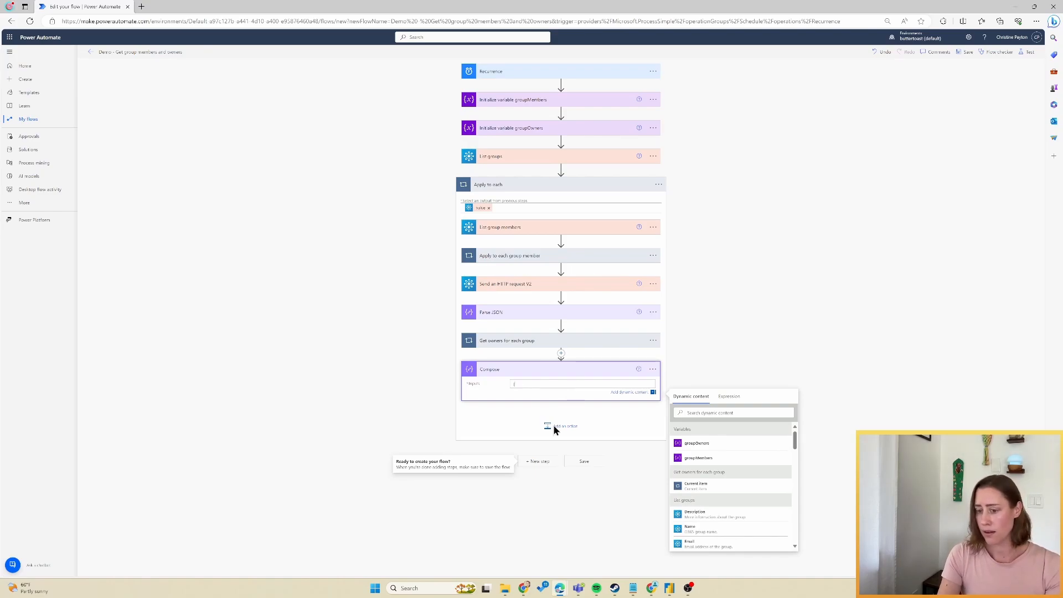
{"action": "left_click", "coordinate": [713, 459]}
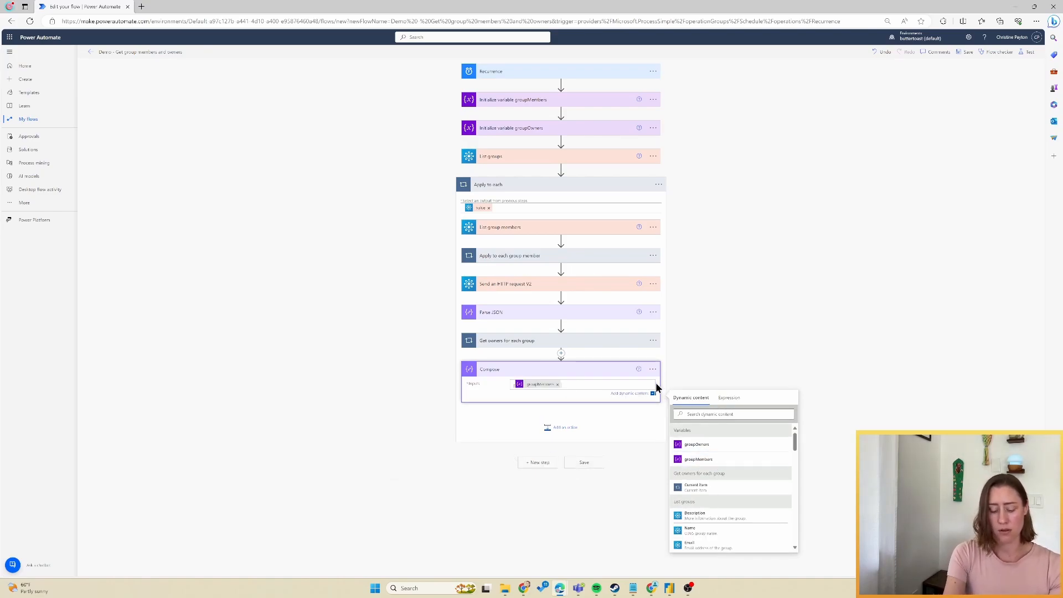
{"action": "left_click", "coordinate": [712, 445]}
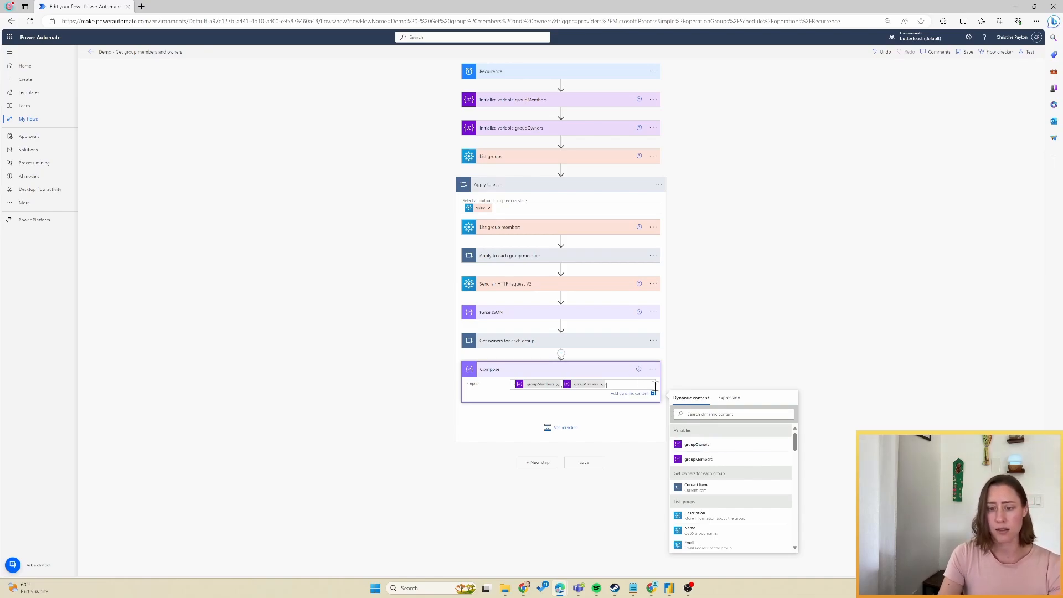
Rename the Compose step to 'Compose owners and members' and save the flow.
{"action": "left_click", "coordinate": [654, 369]}
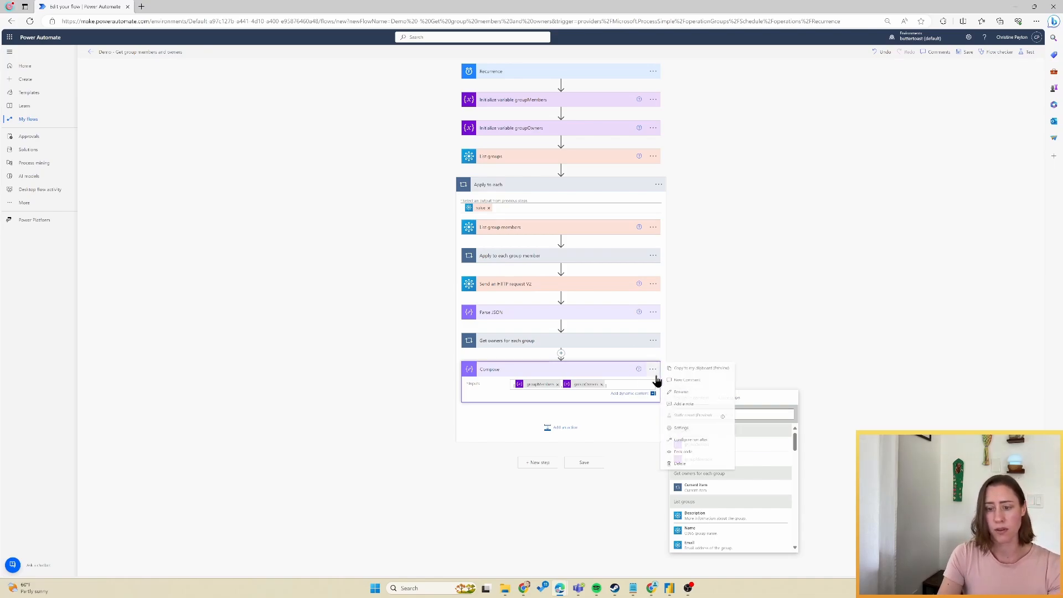
{"action": "left_click", "coordinate": [704, 393]}
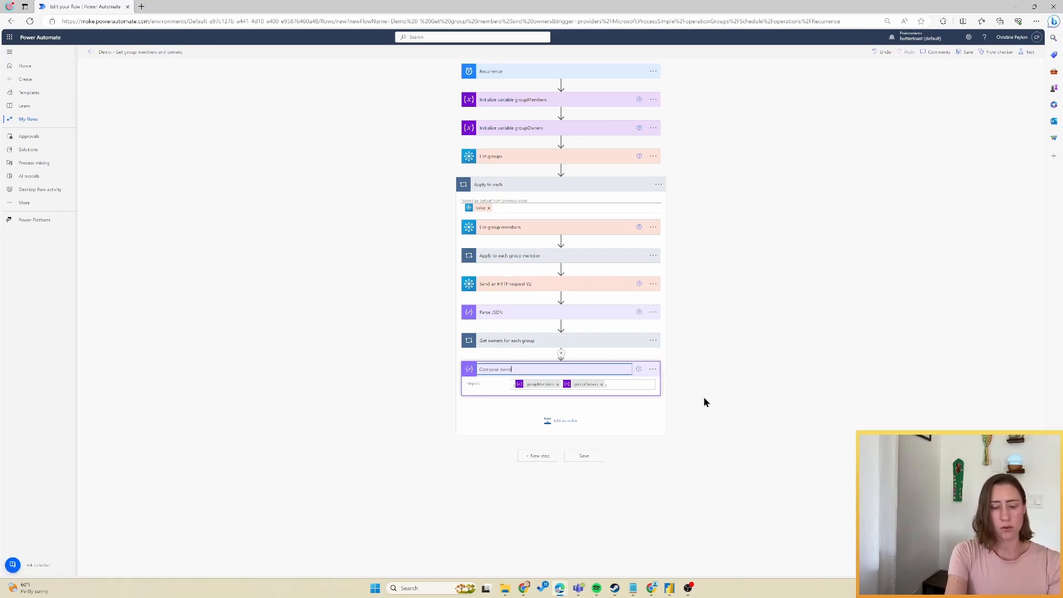
{"action": "type", "text": "owners and memb"}
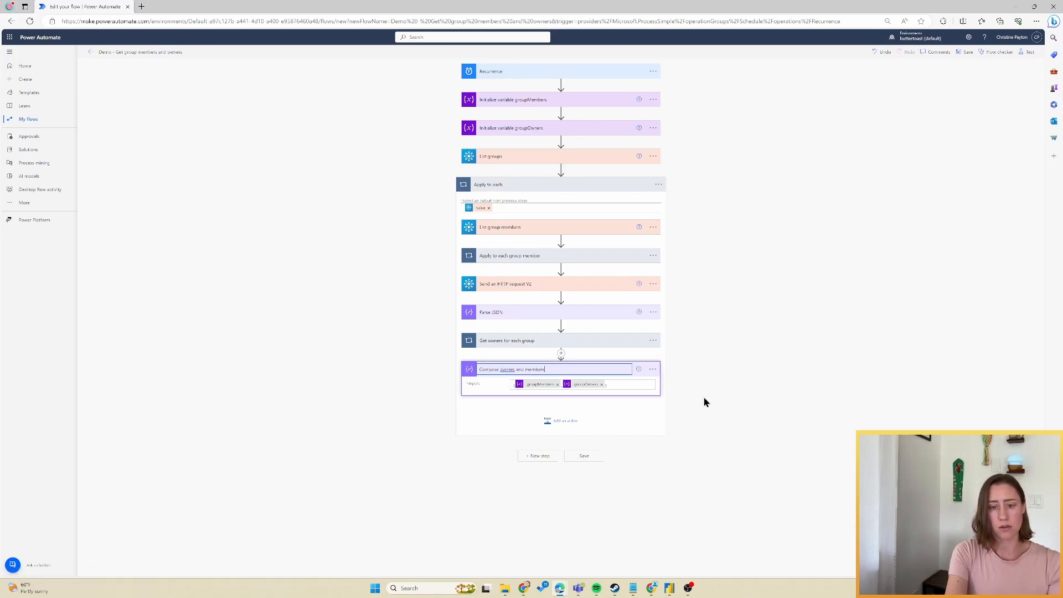
{"action": "type", "text": "ers"}
{"action": "key", "text": "Return"}
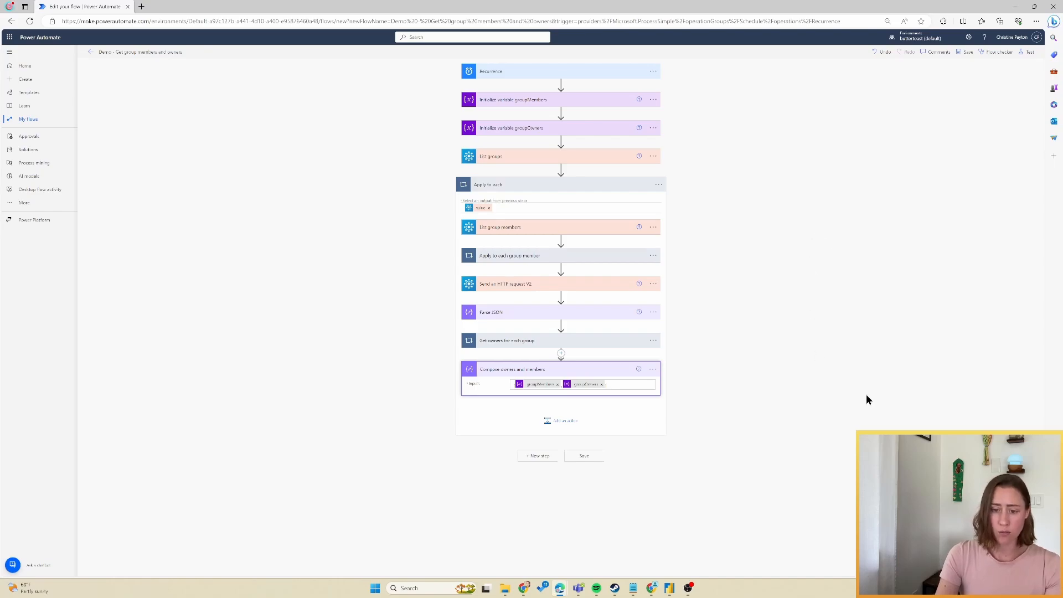
{"action": "left_click", "coordinate": [584, 456]}
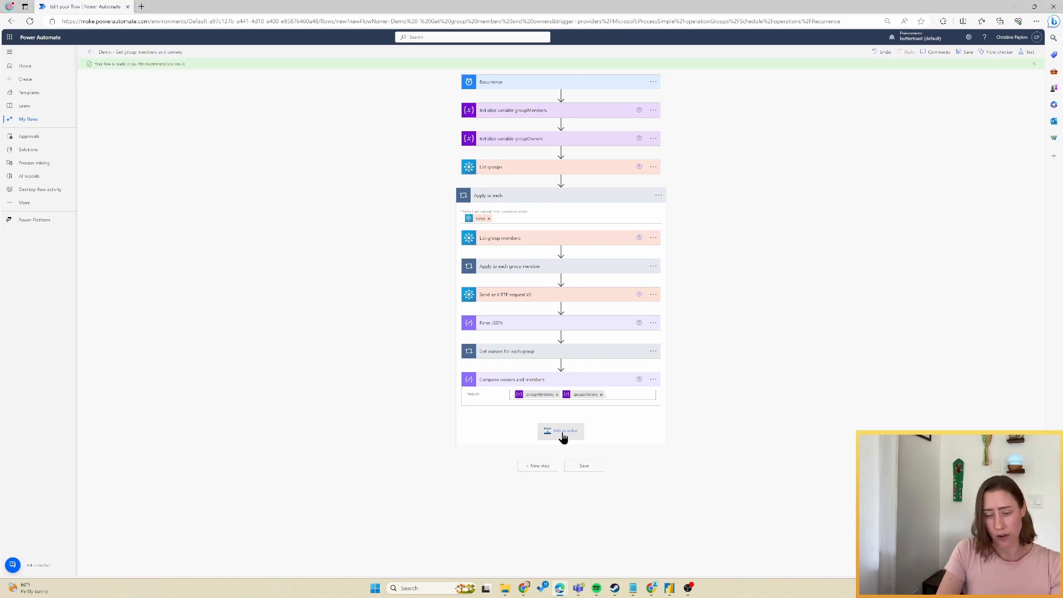
Add a SharePoint Create file action on the SharePoint Administrators site, targeting Shared Documents/Data.
{"action": "left_click", "coordinate": [563, 436]}
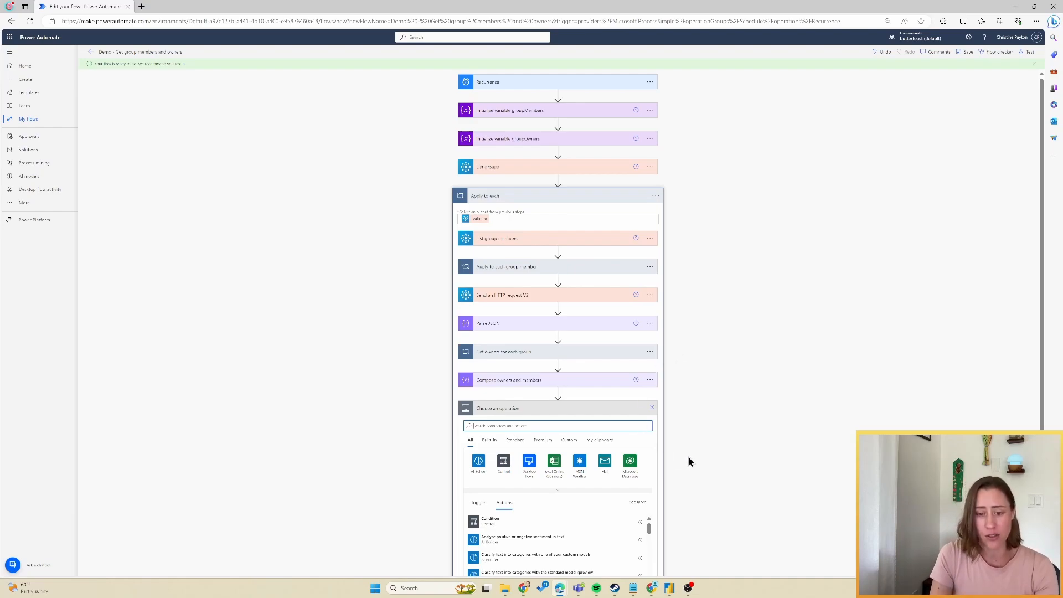
{"action": "left_click", "coordinate": [507, 426]}
{"action": "type", "text": "create file"}
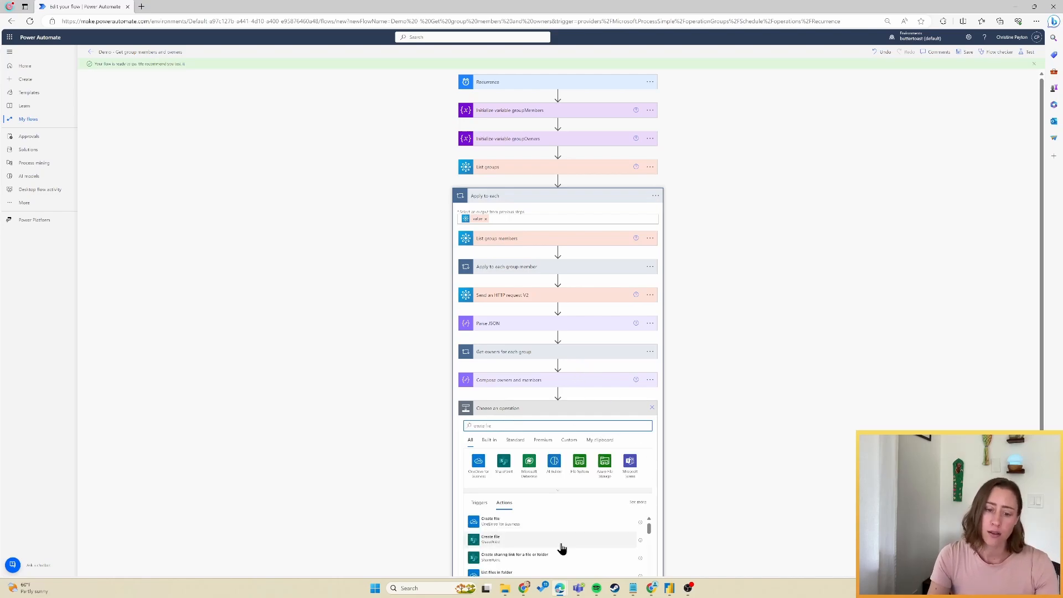
{"action": "left_click", "coordinate": [560, 544]}
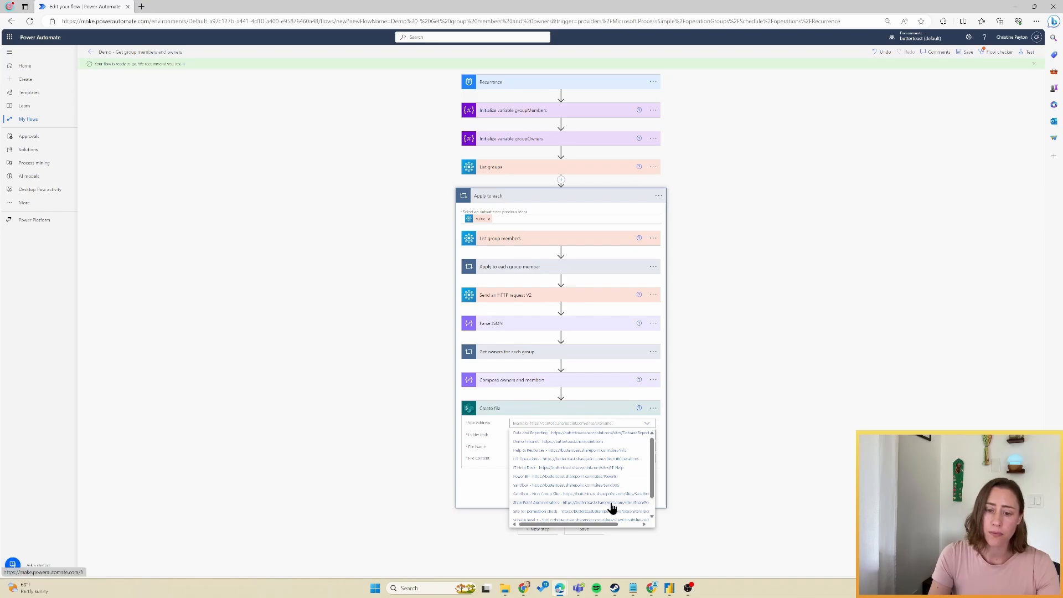
{"action": "left_click", "coordinate": [609, 505]}
{"action": "left_click", "coordinate": [650, 442]}
{"action": "scroll", "coordinate": [743, 434], "scroll_direction": "down", "scroll_amount": 5}
{"action": "left_click", "coordinate": [748, 371]}
{"action": "left_click", "coordinate": [701, 342]}
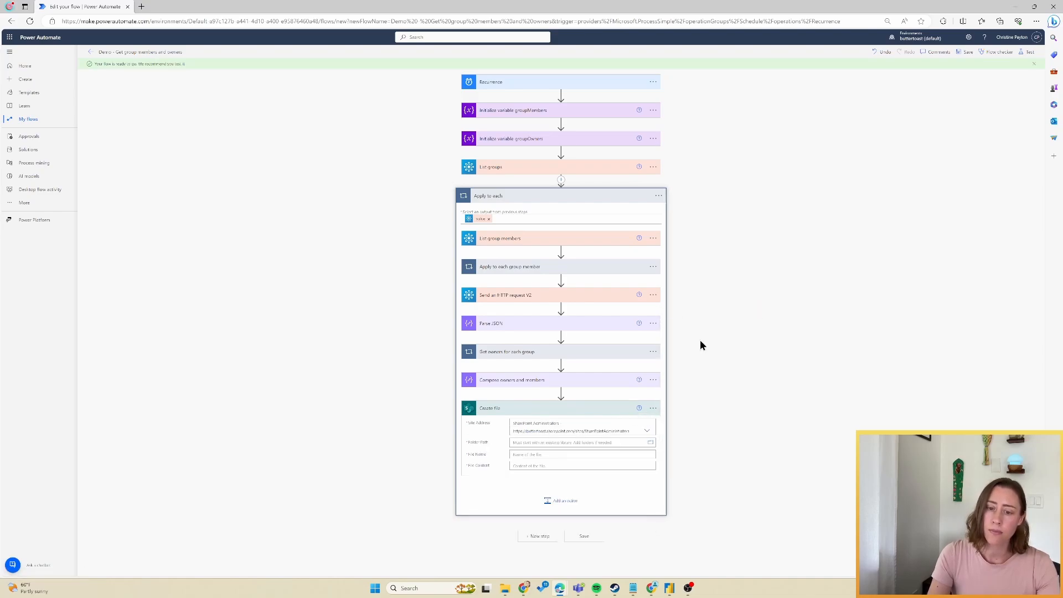
{"action": "left_click", "coordinate": [533, 462]}
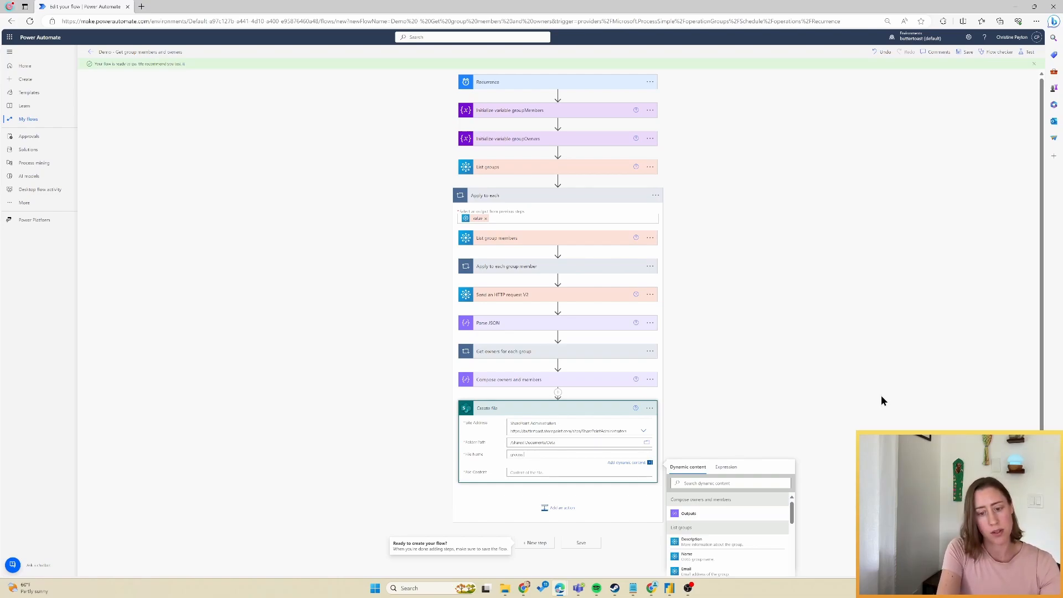
Set the file content to the List groups body output.
{"action": "left_click", "coordinate": [611, 472]}
{"action": "scroll", "coordinate": [814, 412], "scroll_direction": "down", "scroll_amount": 1}
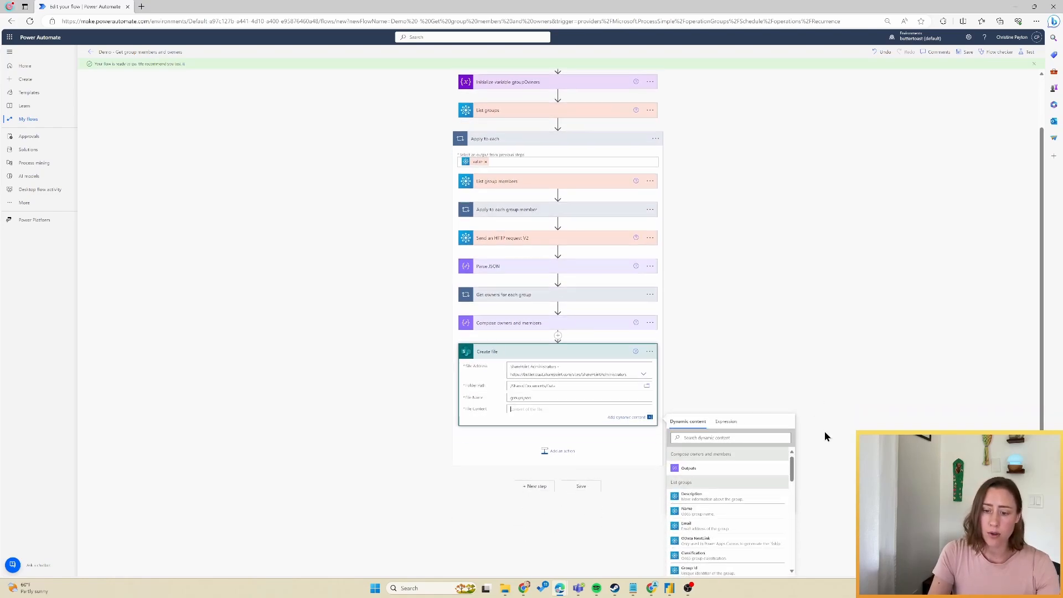
{"action": "scroll", "coordinate": [747, 510], "scroll_direction": "down", "scroll_amount": 1}
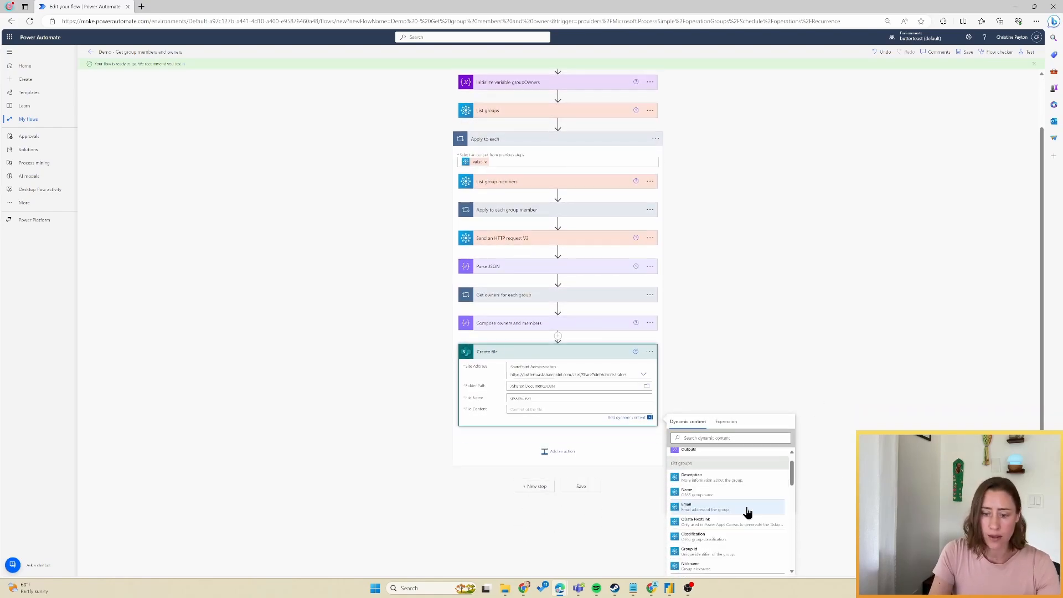
{"action": "left_click", "coordinate": [715, 438]}
{"action": "type", "text": "body"}
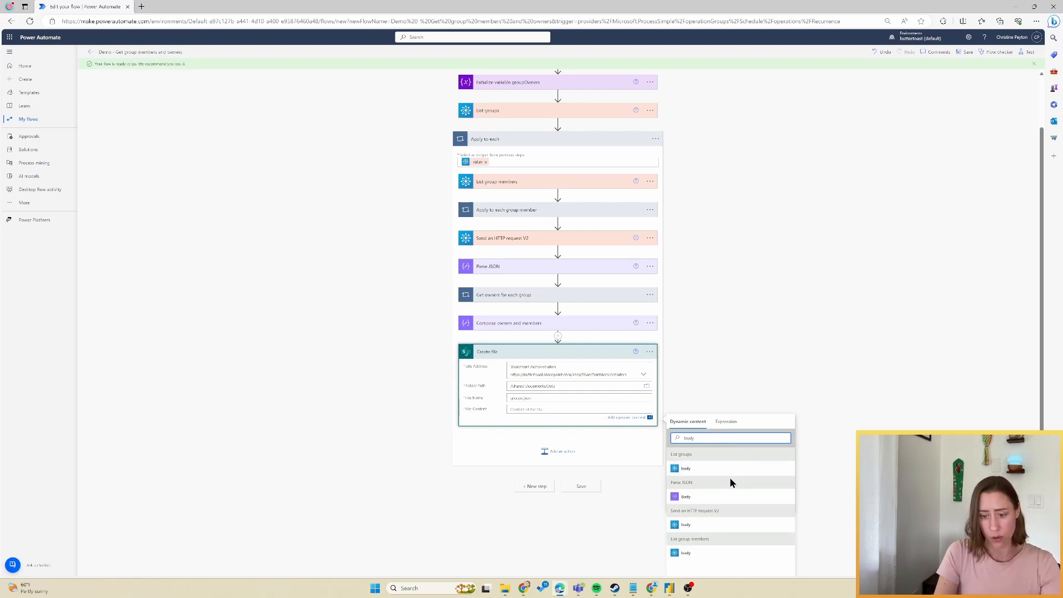
{"action": "left_click", "coordinate": [688, 469]}
{"action": "left_click", "coordinate": [683, 354]}
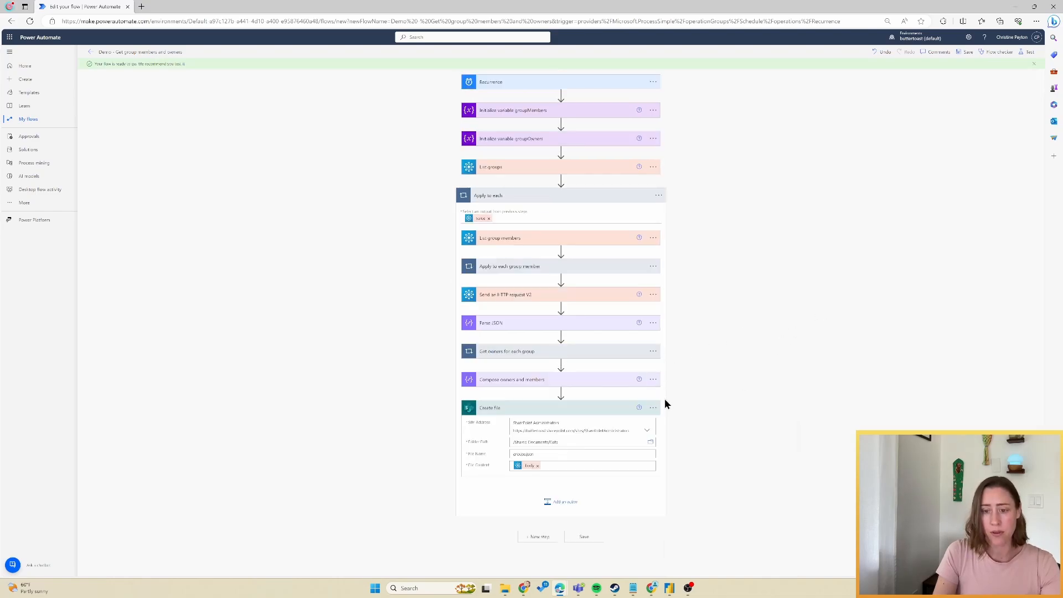
{"action": "left_click", "coordinate": [653, 408]}
Rename the step to 'Create file groups.json'.
{"action": "left_click", "coordinate": [693, 430]}
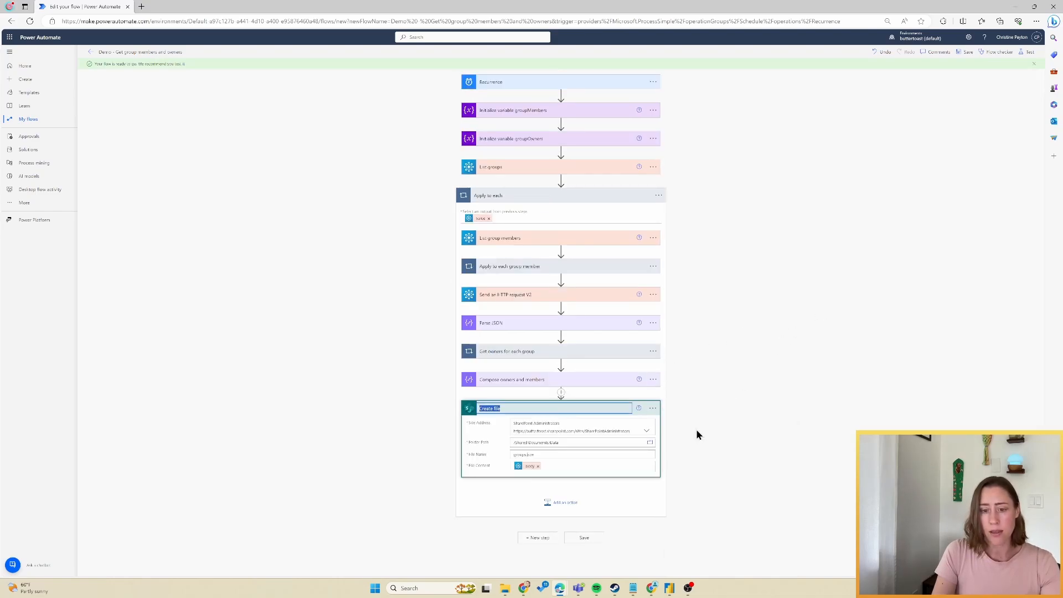
{"action": "key", "text": "End"}
{"action": "type", "text": "grou"}
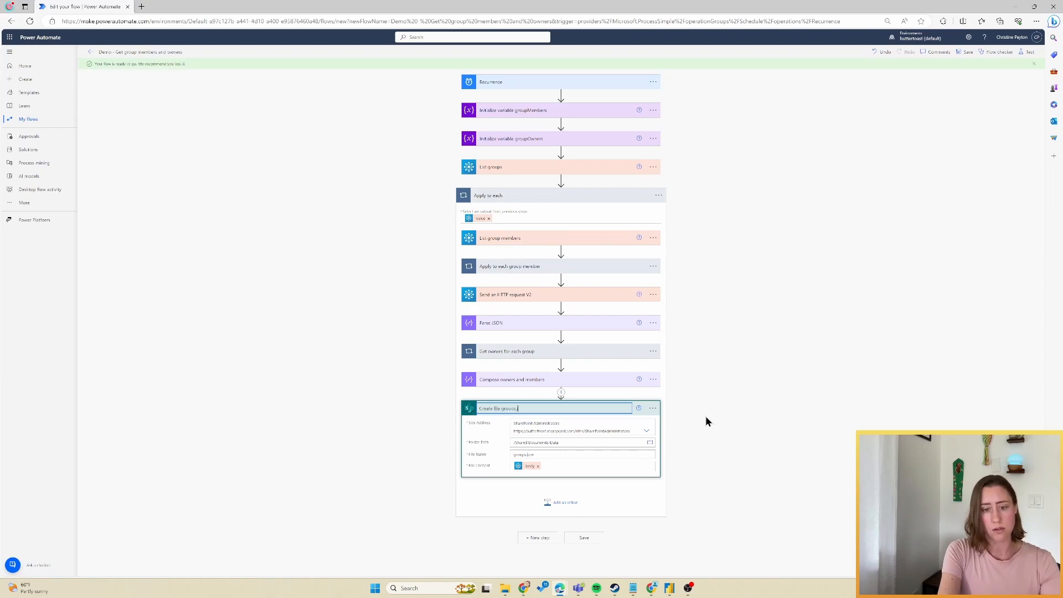
{"action": "type", "text": "ps.json"}
{"action": "key", "text": "Return"}
Turn off Allow chunking in the groups.json step's settings.
{"action": "left_click", "coordinate": [653, 409]}
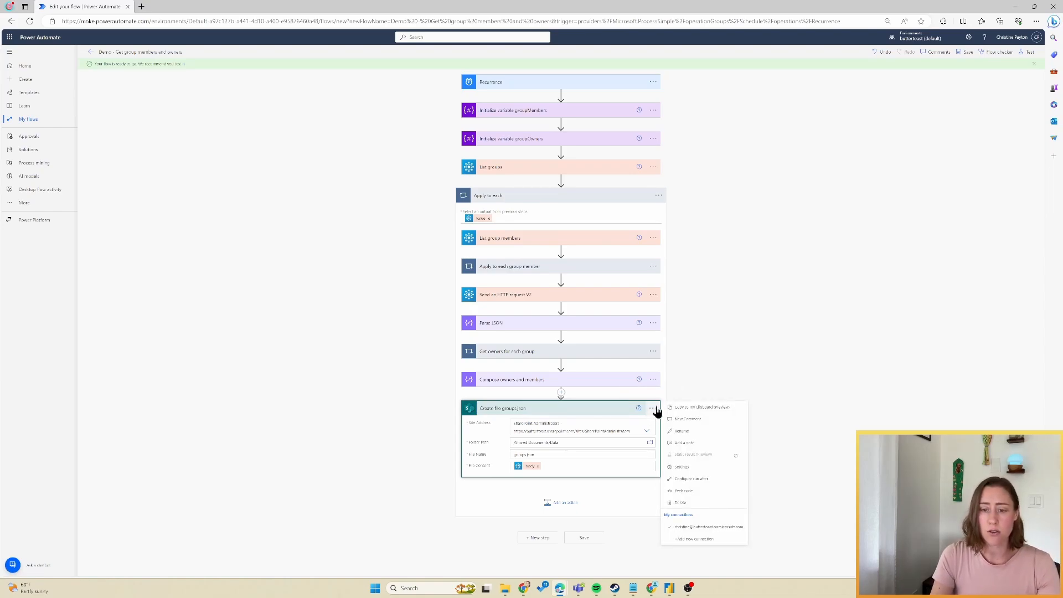
{"action": "left_click", "coordinate": [704, 468]}
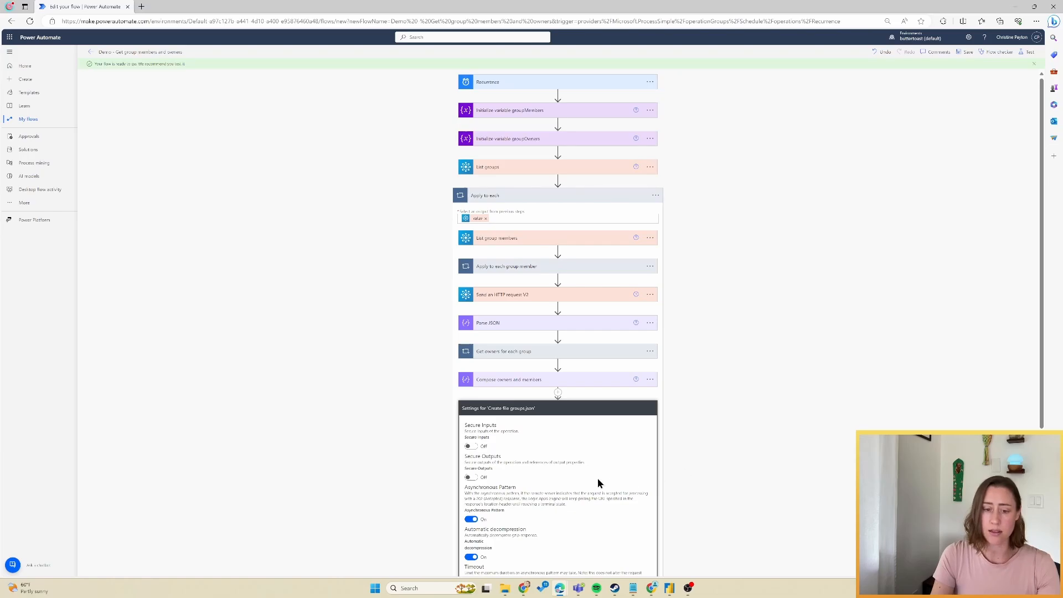
{"action": "scroll", "coordinate": [596, 477], "scroll_direction": "down", "scroll_amount": 4}
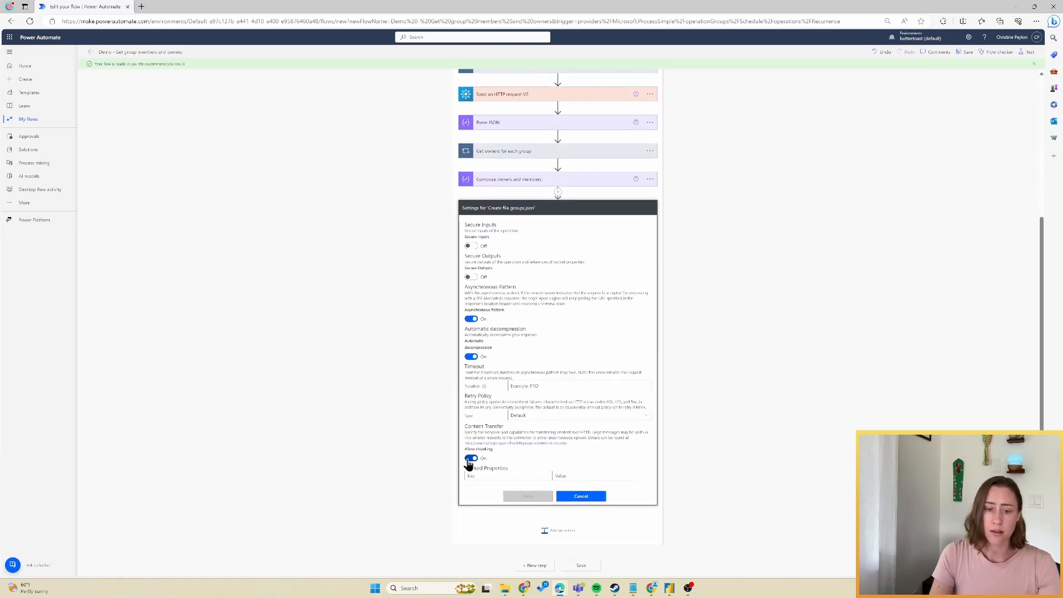
{"action": "left_click", "coordinate": [470, 459]}
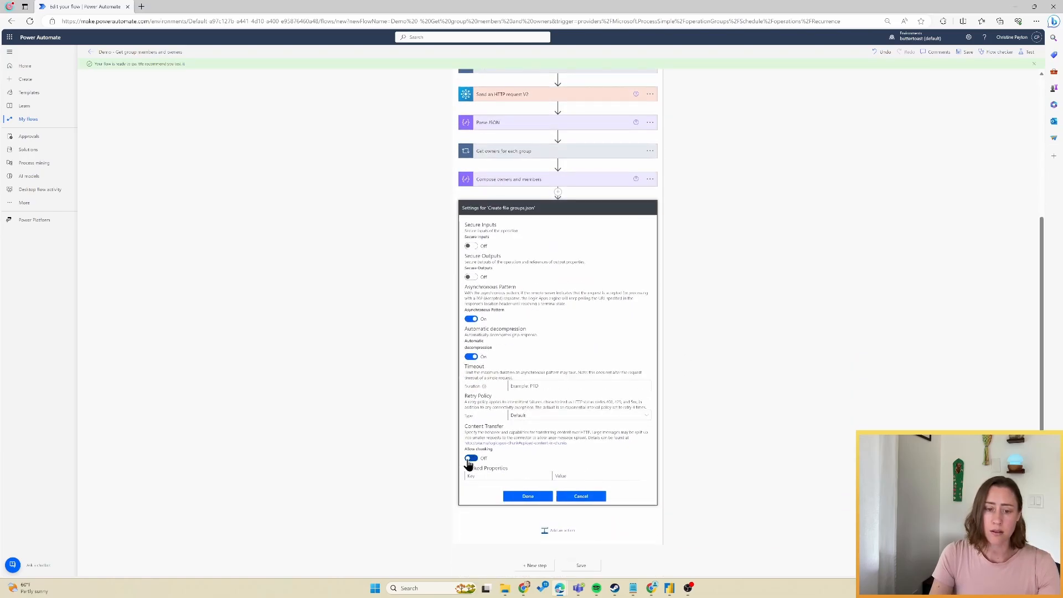
{"action": "left_click", "coordinate": [530, 496]}
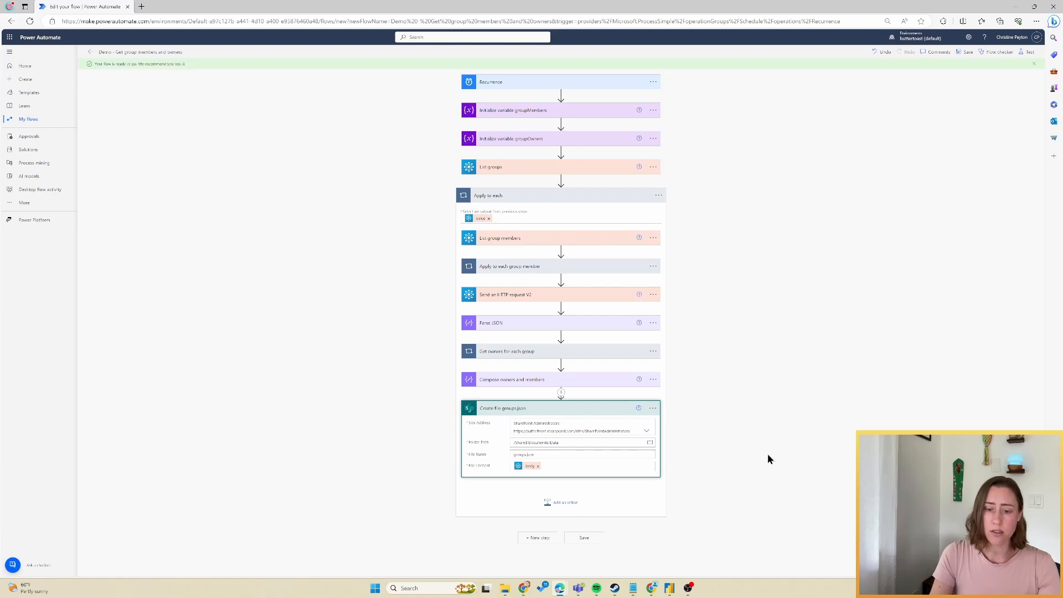
Add a second SharePoint Create file step writing groupmembers.json to the Shared Documents/Data folder.
{"action": "left_click", "coordinate": [568, 504]}
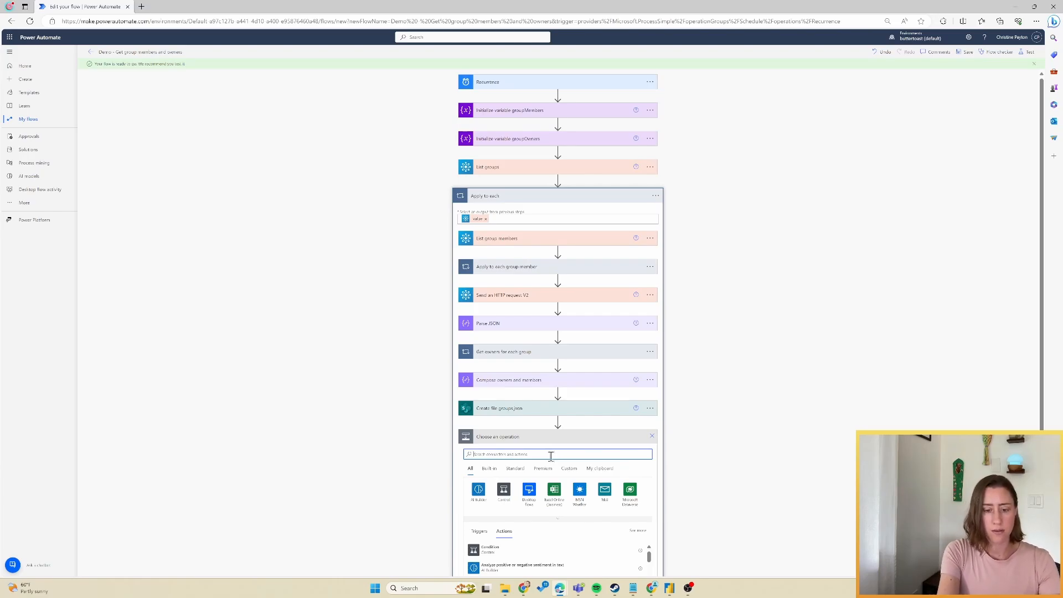
{"action": "type", "text": "create file"}
{"action": "scroll", "coordinate": [596, 484], "scroll_direction": "down", "scroll_amount": 2}
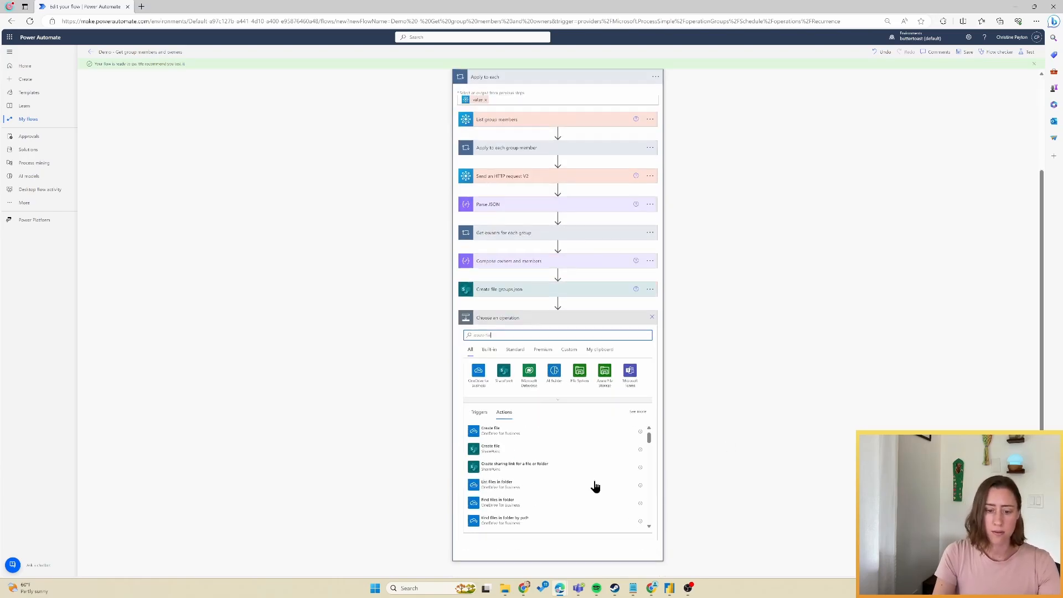
{"action": "left_click", "coordinate": [582, 447]}
{"action": "left_click", "coordinate": [646, 451]}
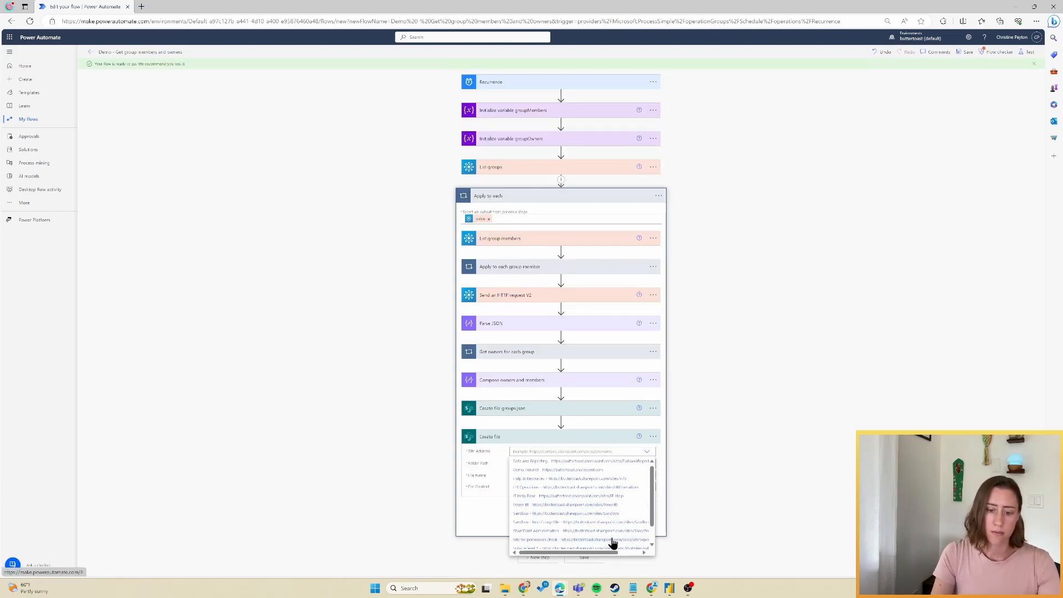
{"action": "left_click", "coordinate": [613, 541]}
{"action": "left_click", "coordinate": [651, 470]}
{"action": "left_click", "coordinate": [681, 367]}
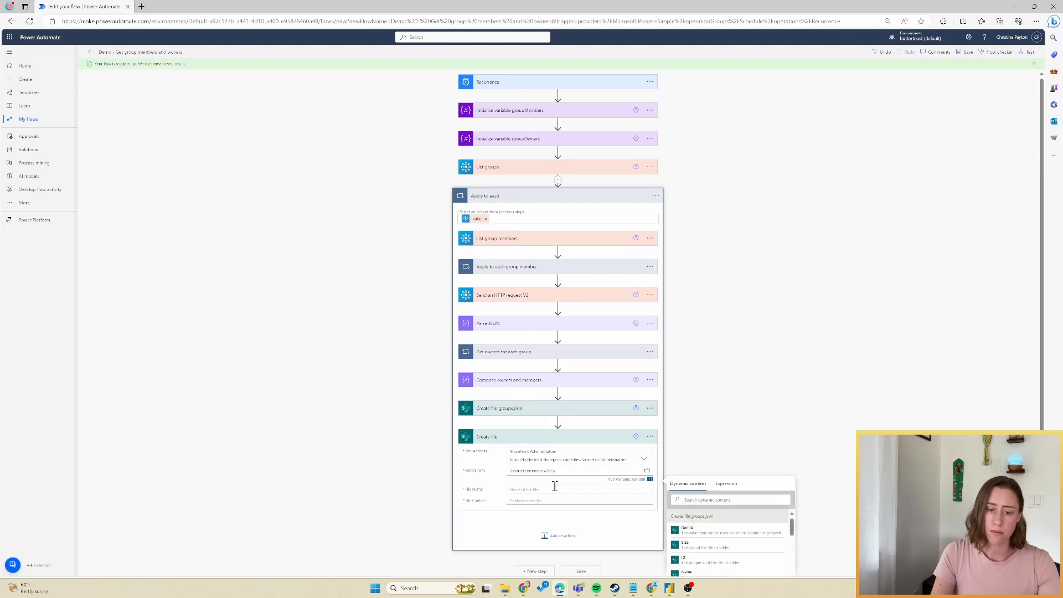
{"action": "left_click", "coordinate": [553, 483]}
{"action": "type", "text": "groupmembers.json"}
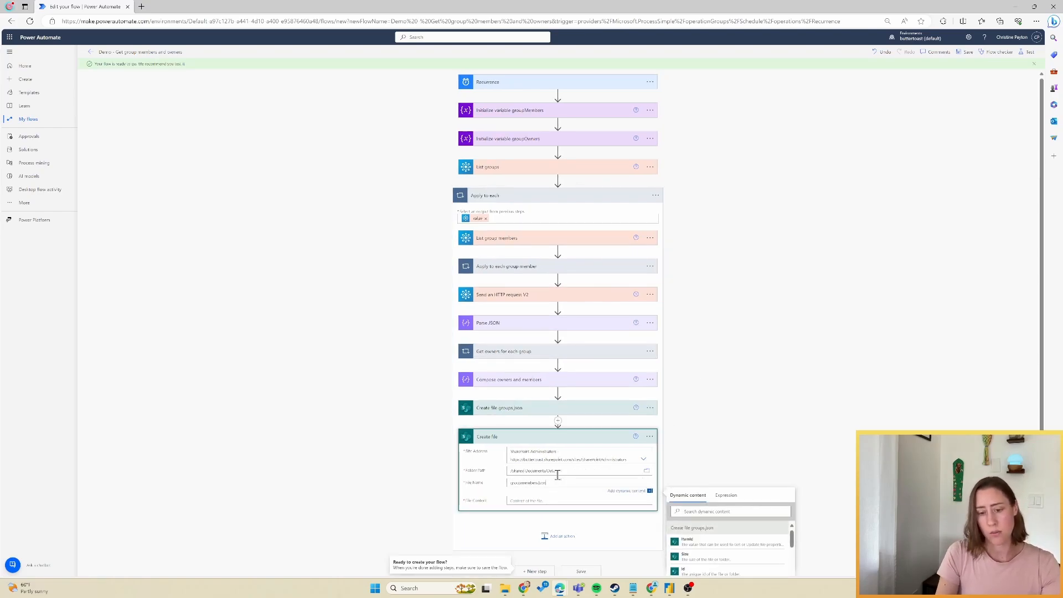
Set its file content to the Compose owners and members Outputs.
{"action": "left_click", "coordinate": [603, 500]}
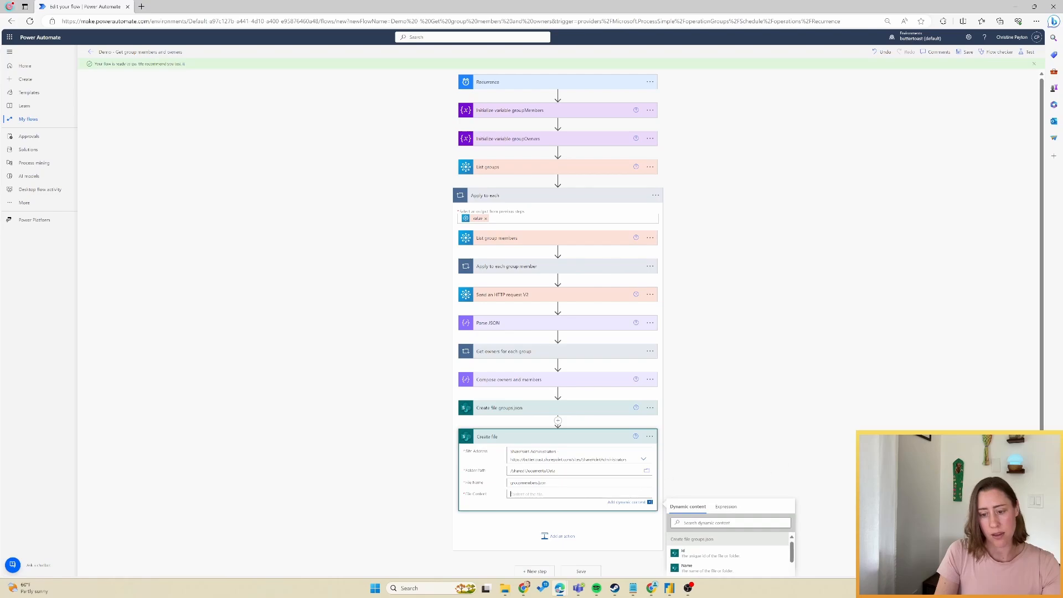
{"action": "scroll", "coordinate": [757, 488], "scroll_direction": "down", "scroll_amount": 3}
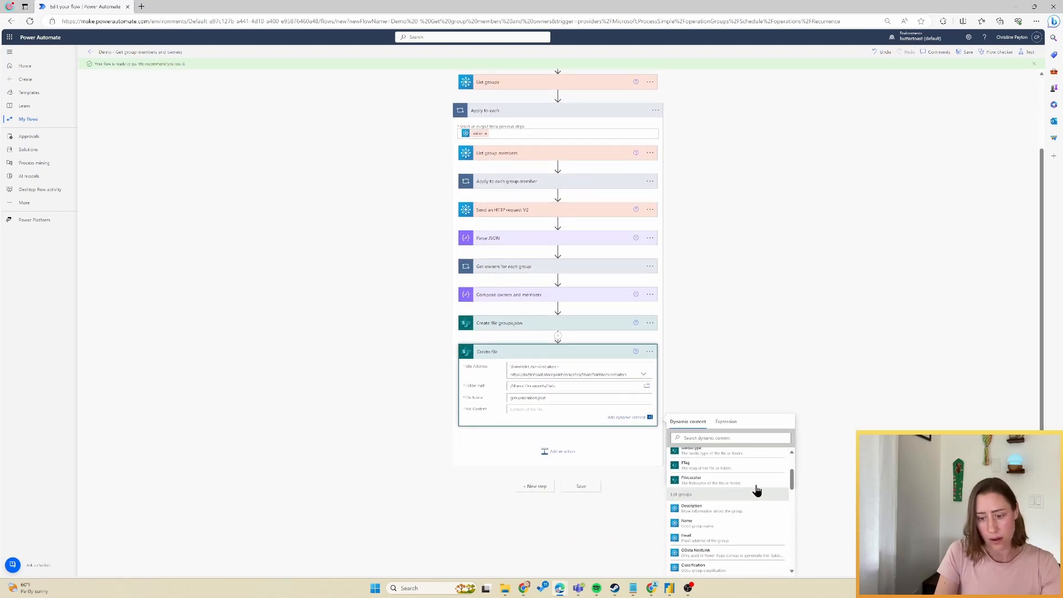
{"action": "scroll", "coordinate": [757, 490], "scroll_direction": "down", "scroll_amount": 5}
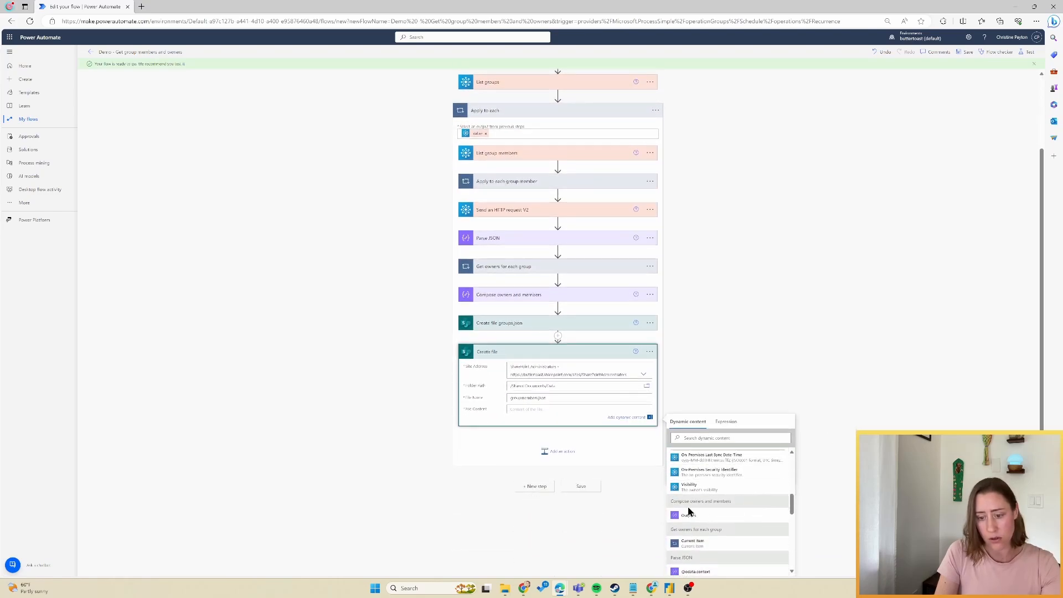
{"action": "scroll", "coordinate": [686, 507], "scroll_direction": "down", "scroll_amount": 1}
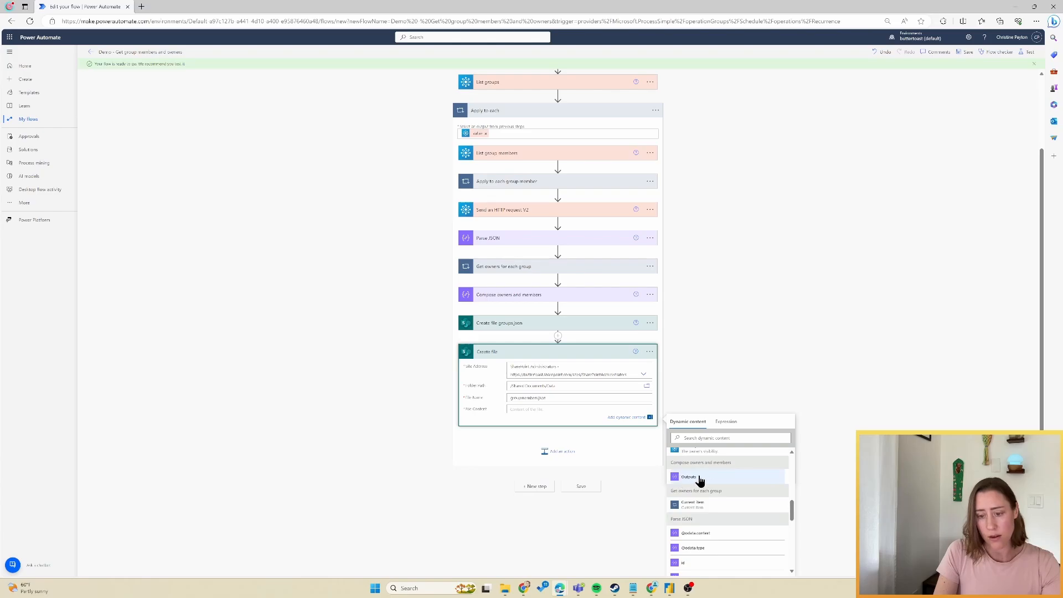
{"action": "left_click", "coordinate": [699, 479]}
Turn off Allow chunking in the groupmembers.json step's settings.
{"action": "left_click", "coordinate": [651, 436]}
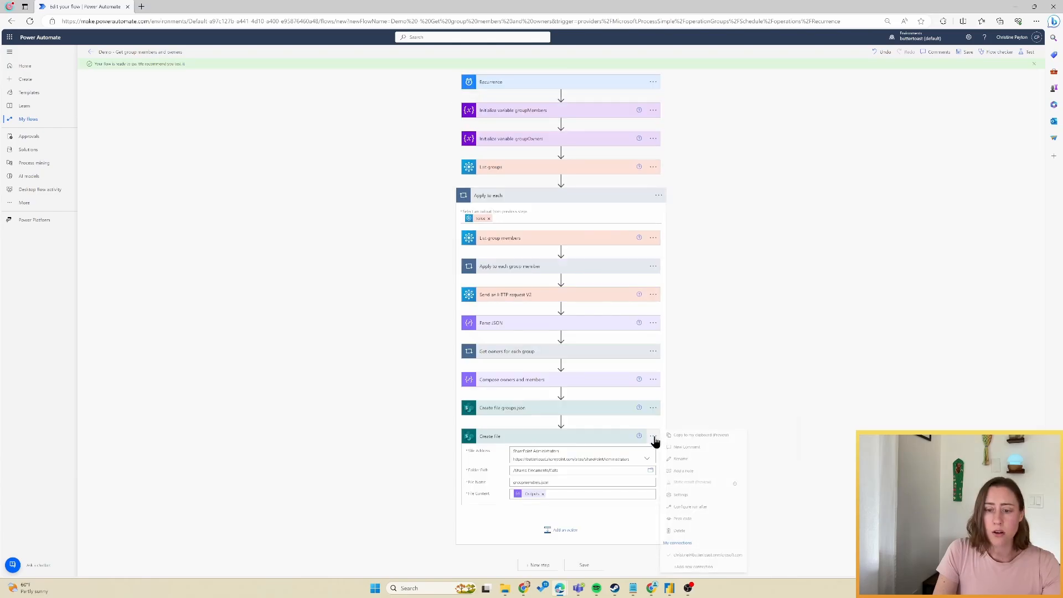
{"action": "left_click", "coordinate": [690, 499]}
{"action": "scroll", "coordinate": [727, 419], "scroll_direction": "down", "scroll_amount": 4}
{"action": "left_click", "coordinate": [472, 459]}
{"action": "left_click", "coordinate": [526, 495]}
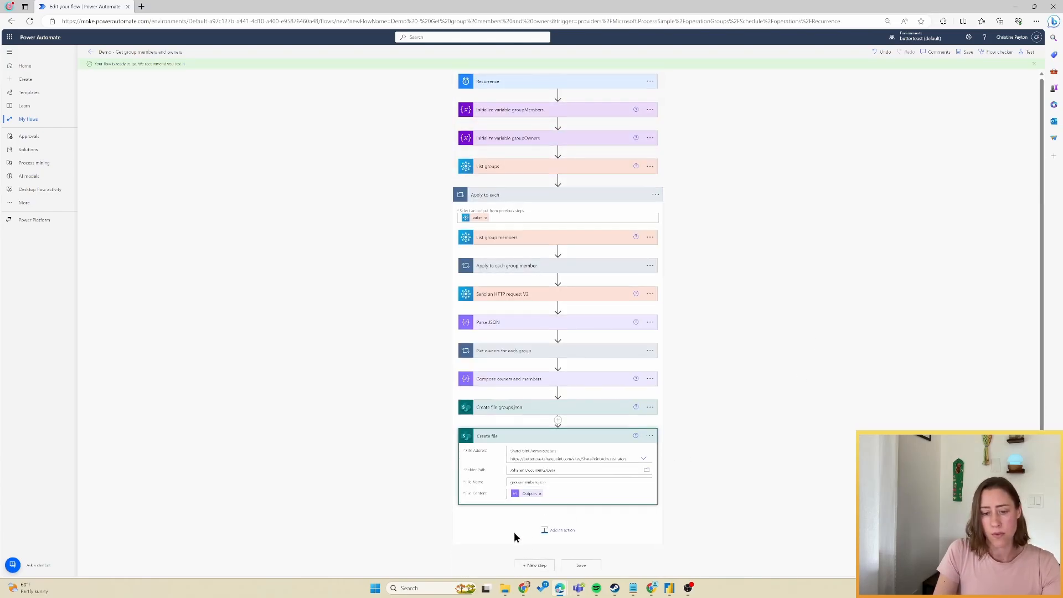
Save and test the flow, then download groupmembers.json and groups.json from the SharePoint Data library.
{"action": "left_click", "coordinate": [590, 567]}
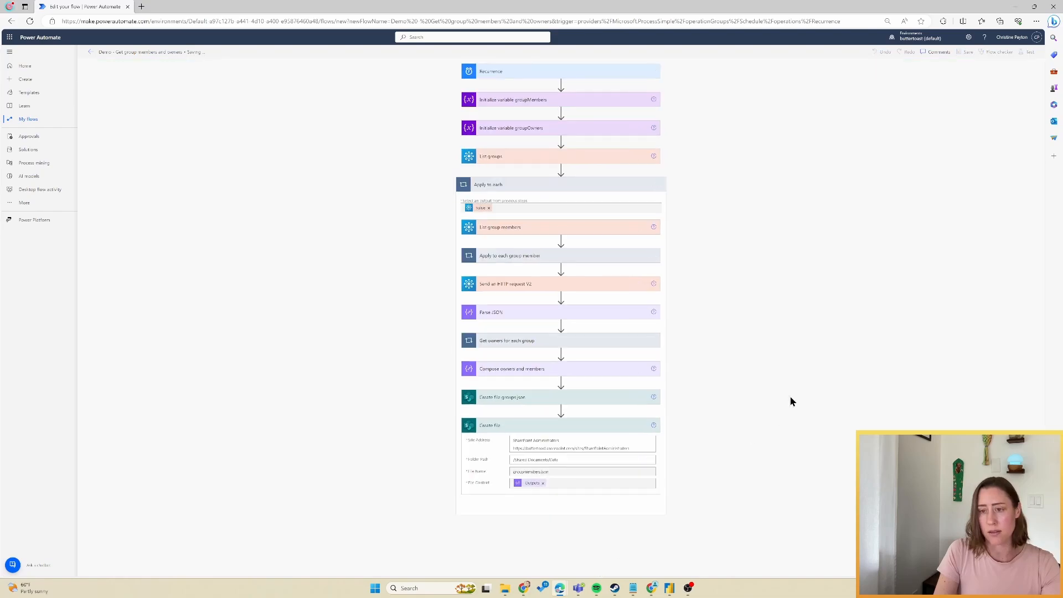
{"action": "left_click", "coordinate": [1029, 51]}
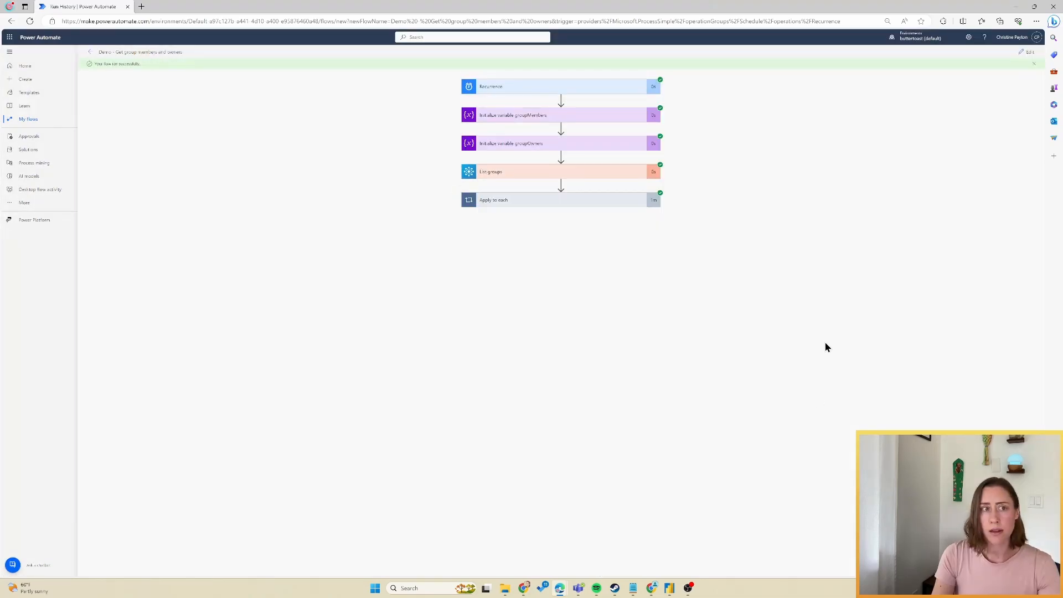
{"action": "left_click", "coordinate": [143, 7]}
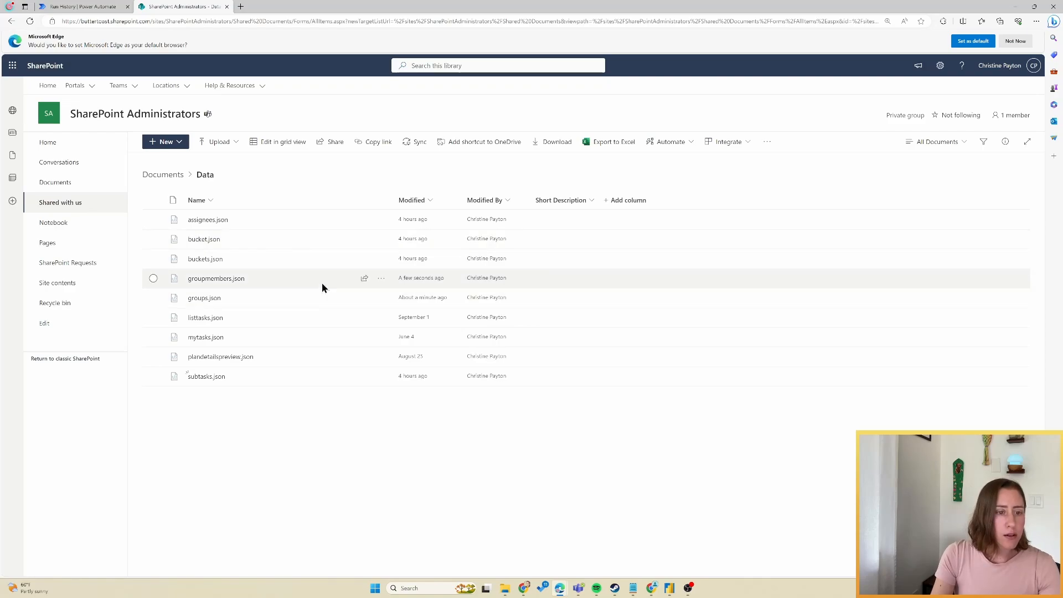
{"action": "left_click", "coordinate": [383, 283]}
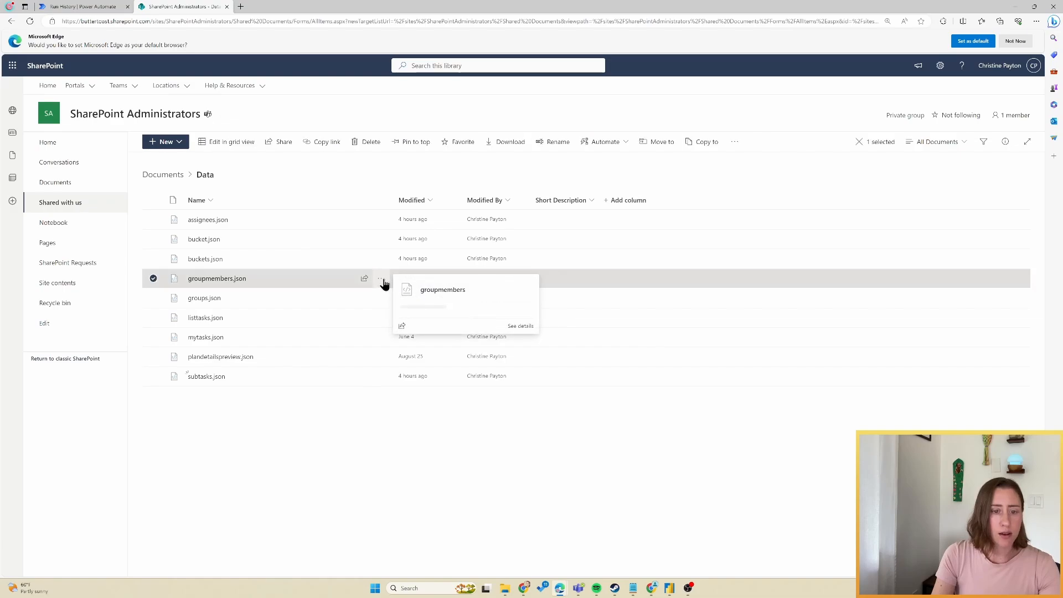
{"action": "left_click", "coordinate": [383, 283]}
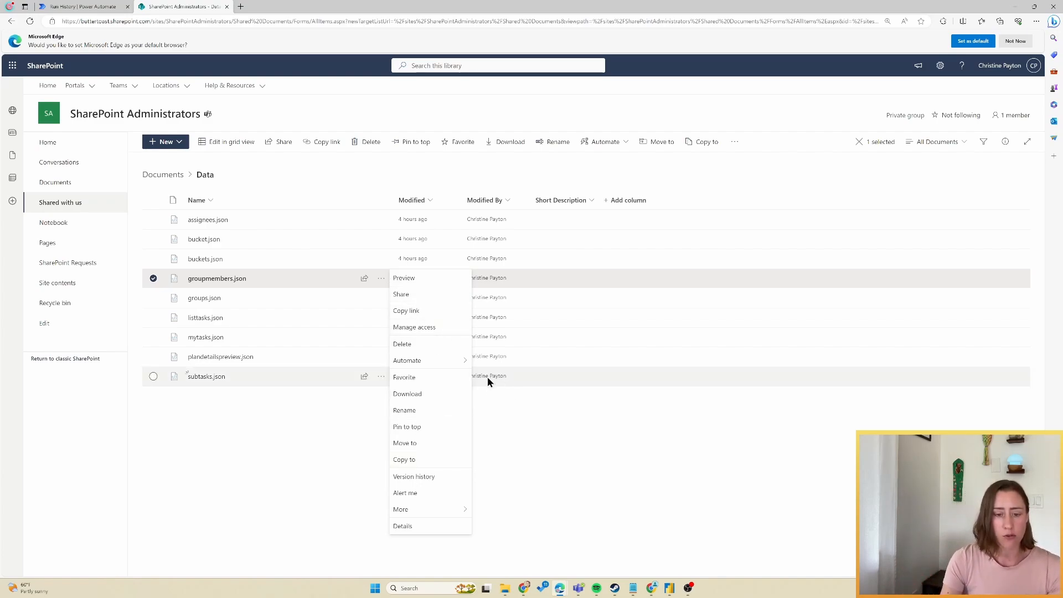
{"action": "left_click", "coordinate": [412, 394]}
{"action": "left_click", "coordinate": [380, 299]}
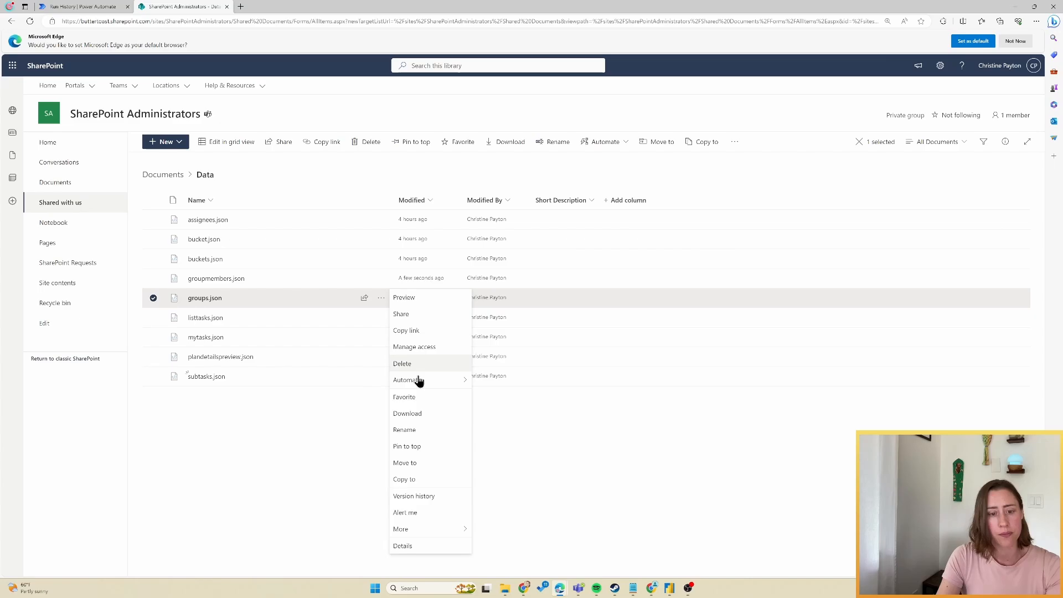
{"action": "left_click", "coordinate": [409, 414]}
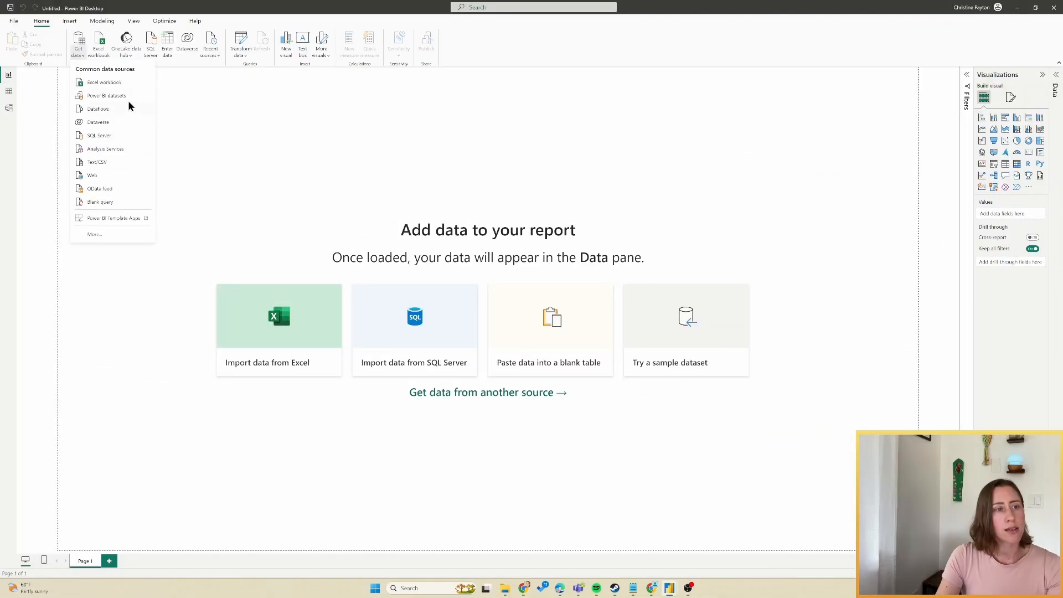
Load the downloaded groups.json from the Downloads folder into Power BI via the JSON connector.
{"action": "left_click", "coordinate": [117, 236]}
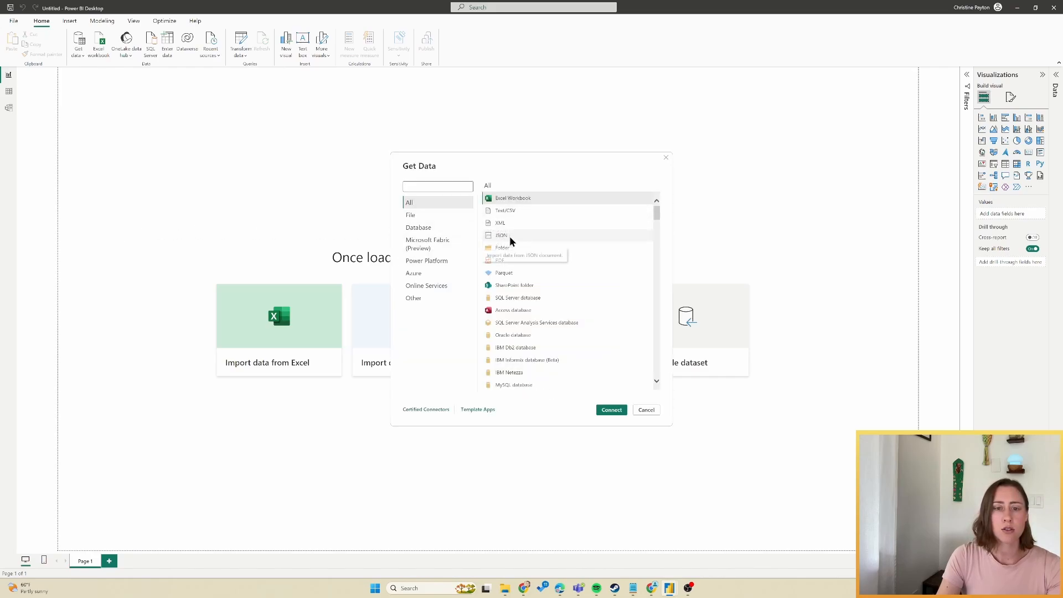
{"action": "left_click", "coordinate": [509, 236]}
{"action": "left_click", "coordinate": [611, 410]}
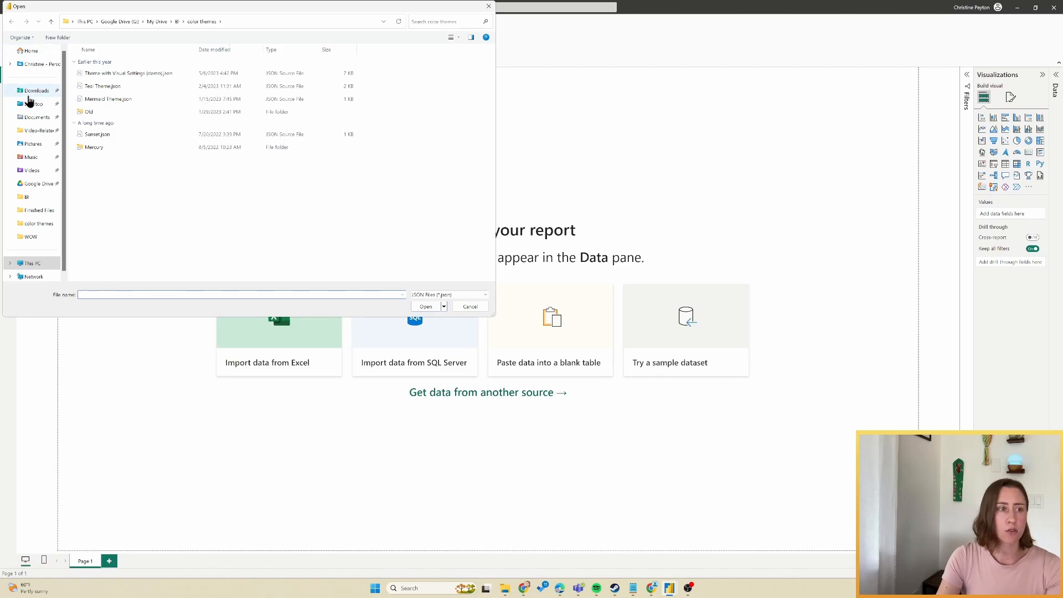
{"action": "left_click", "coordinate": [29, 93]}
{"action": "double_click", "coordinate": [124, 73]}
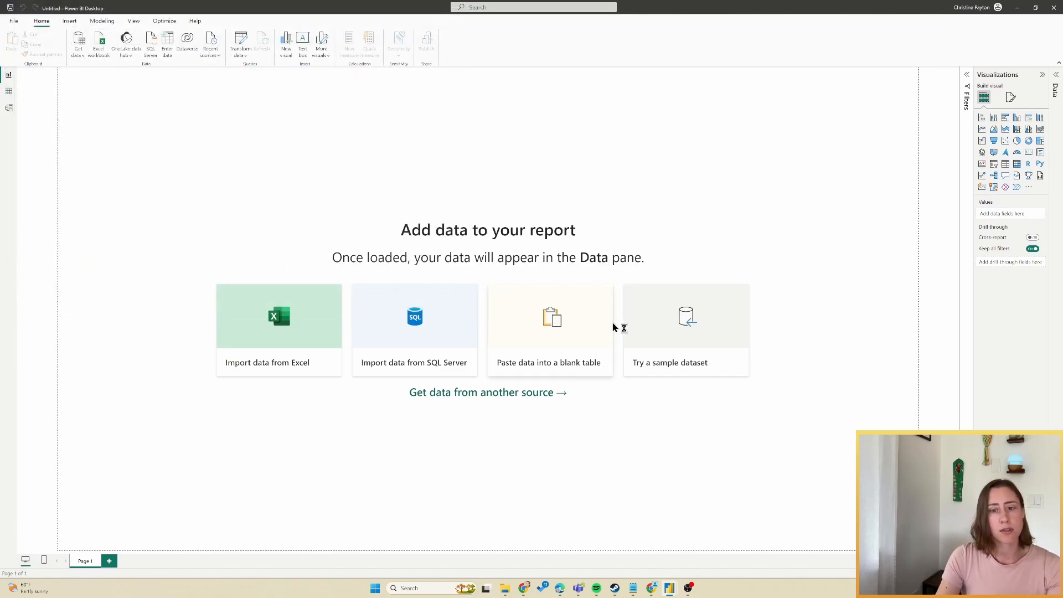
{"action": "left_click", "coordinate": [83, 57]}
{"action": "left_click", "coordinate": [113, 233]}
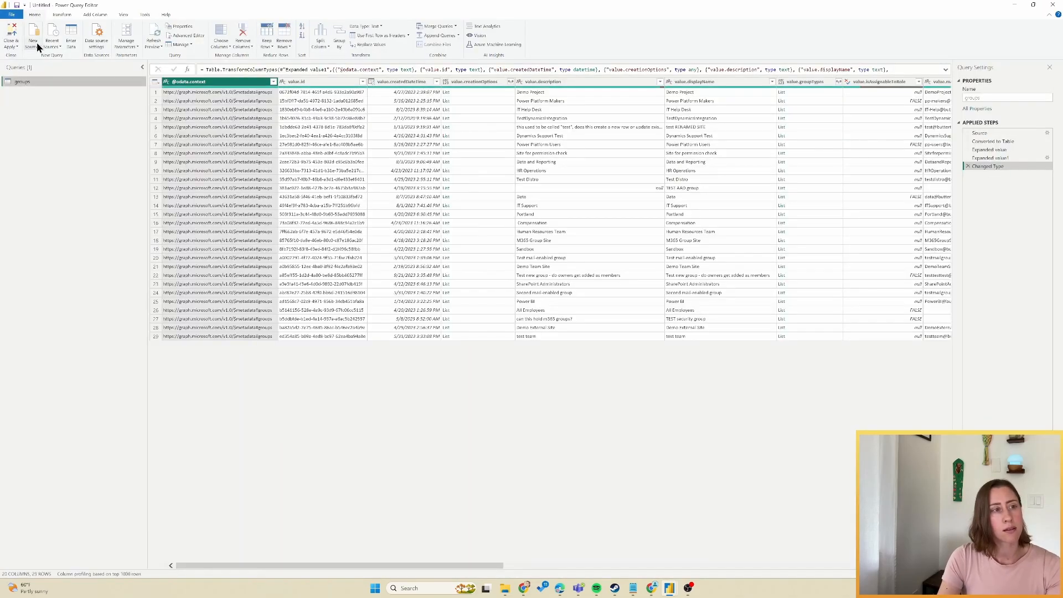
Add groupmembers.json from Downloads as a new JSON query, then return to the SharePoint library.
{"action": "left_click", "coordinate": [32, 45]}
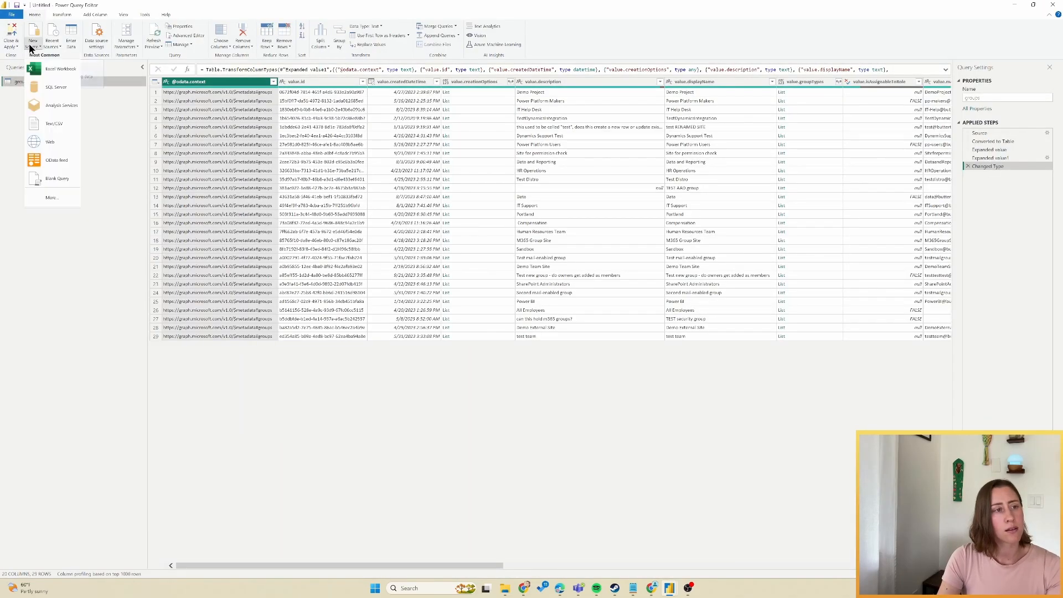
{"action": "left_click", "coordinate": [55, 197]}
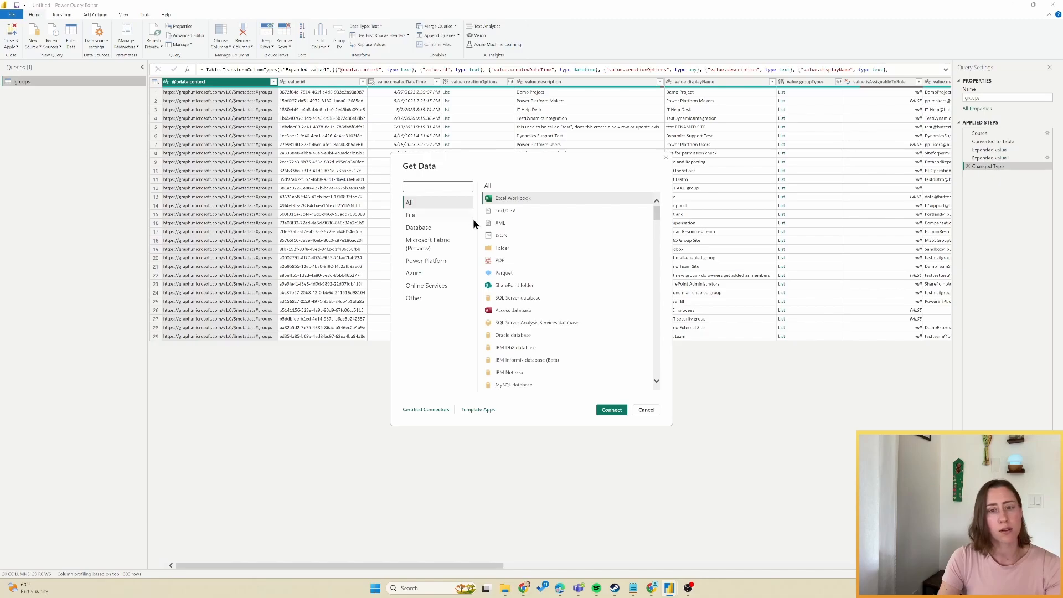
{"action": "left_click", "coordinate": [536, 235]}
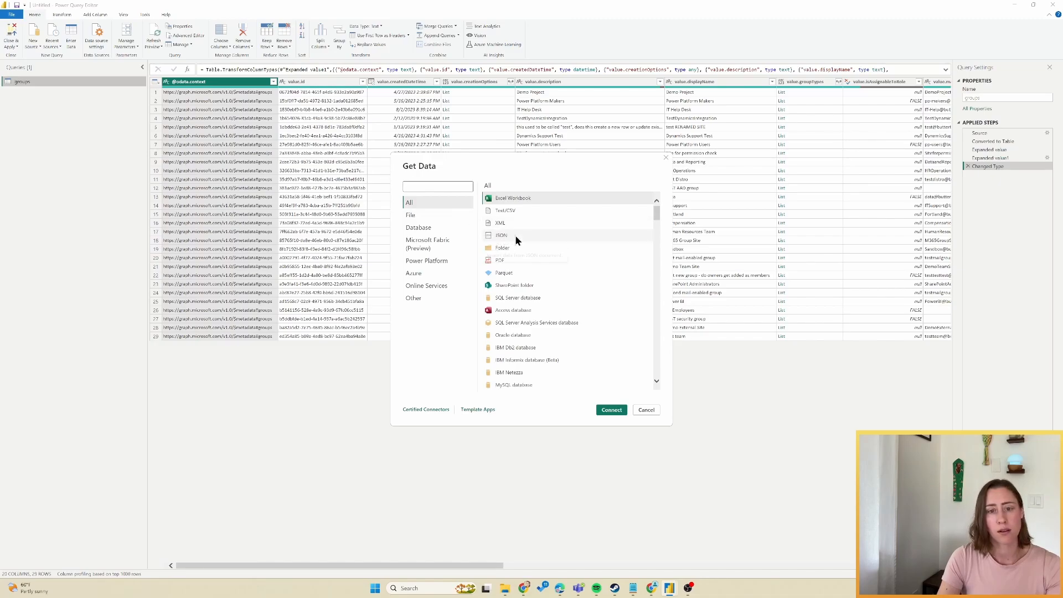
{"action": "left_click", "coordinate": [612, 410]}
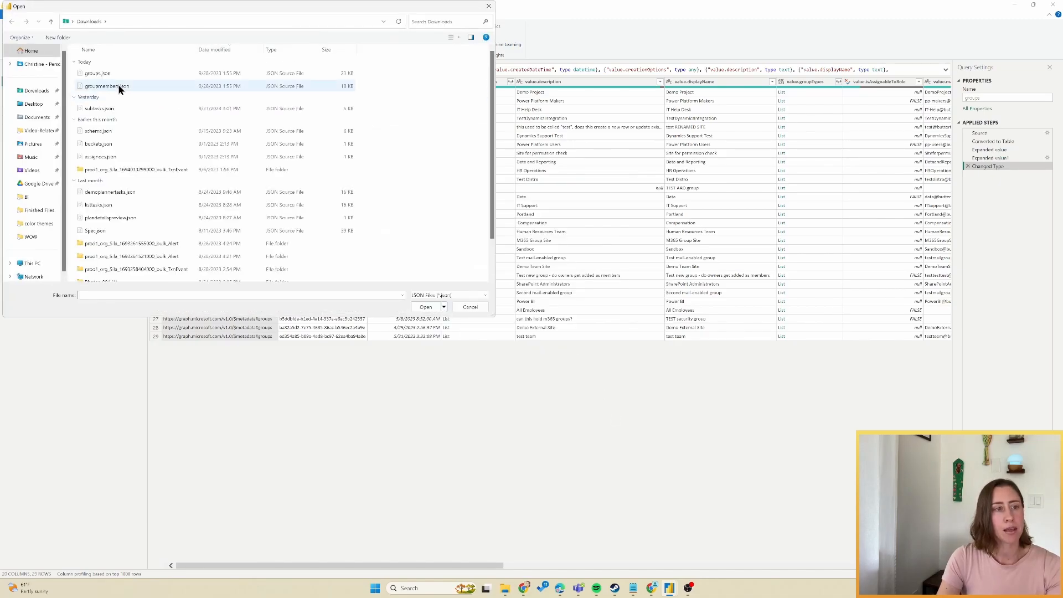
{"action": "double_click", "coordinate": [119, 86]}
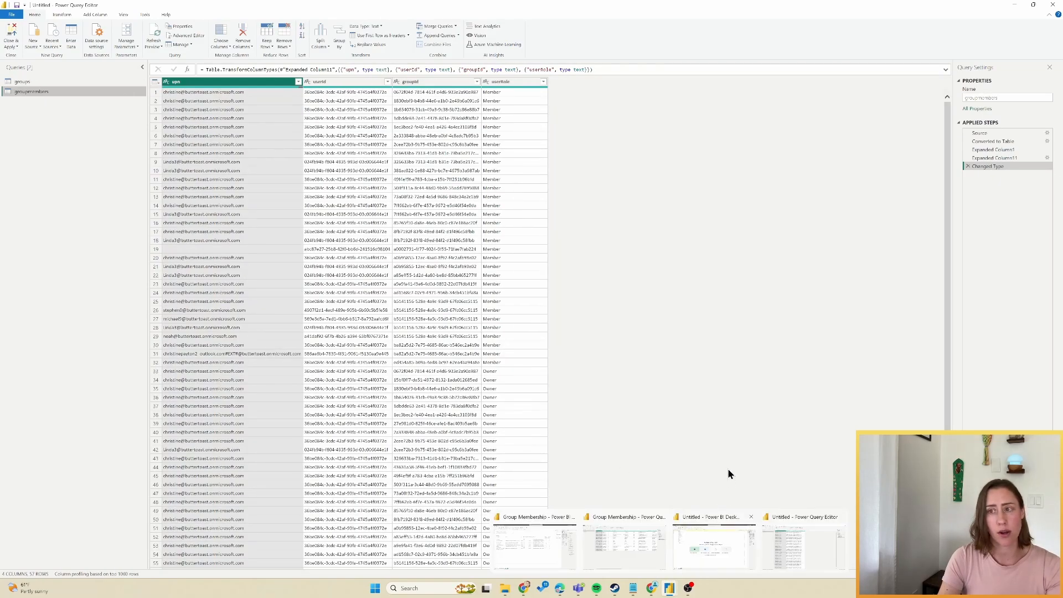
{"action": "left_click", "coordinate": [528, 591]}
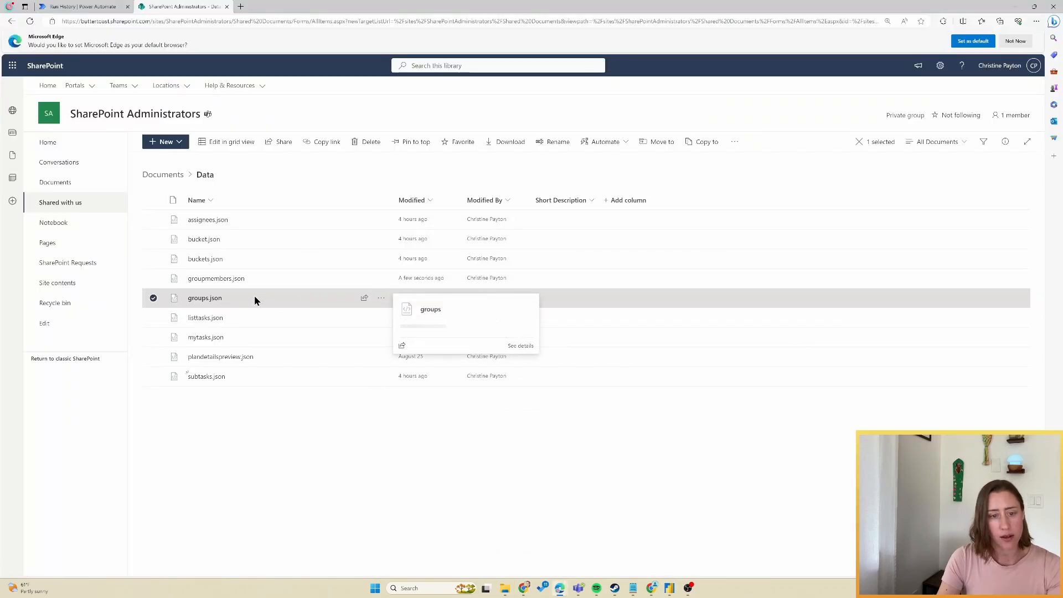
Check groups.json's path in the details pane and select its full web address.
{"action": "left_click", "coordinate": [1005, 143]}
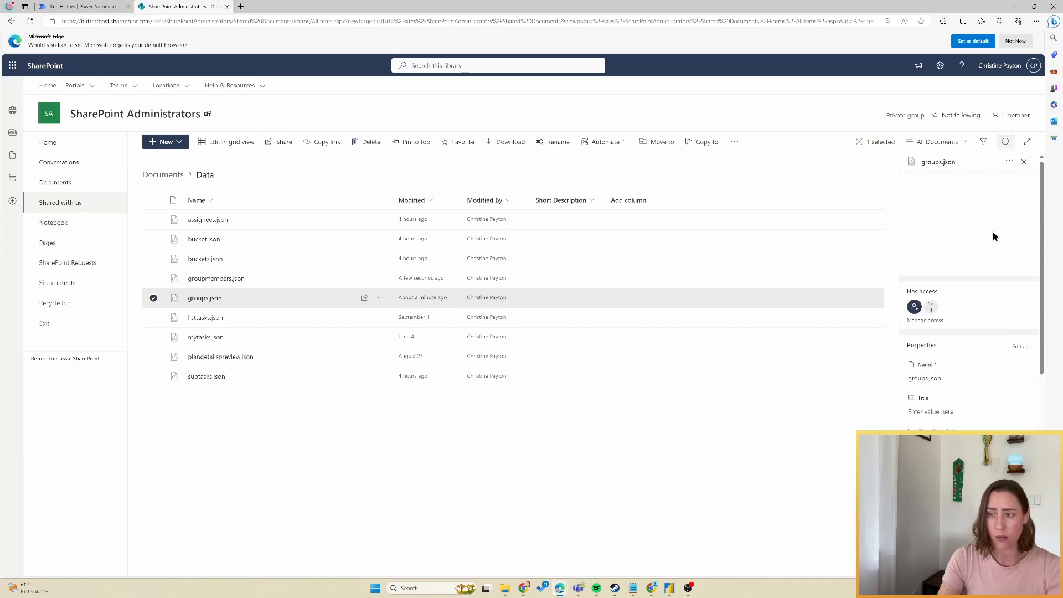
{"action": "scroll", "coordinate": [969, 293], "scroll_direction": "down", "scroll_amount": 5}
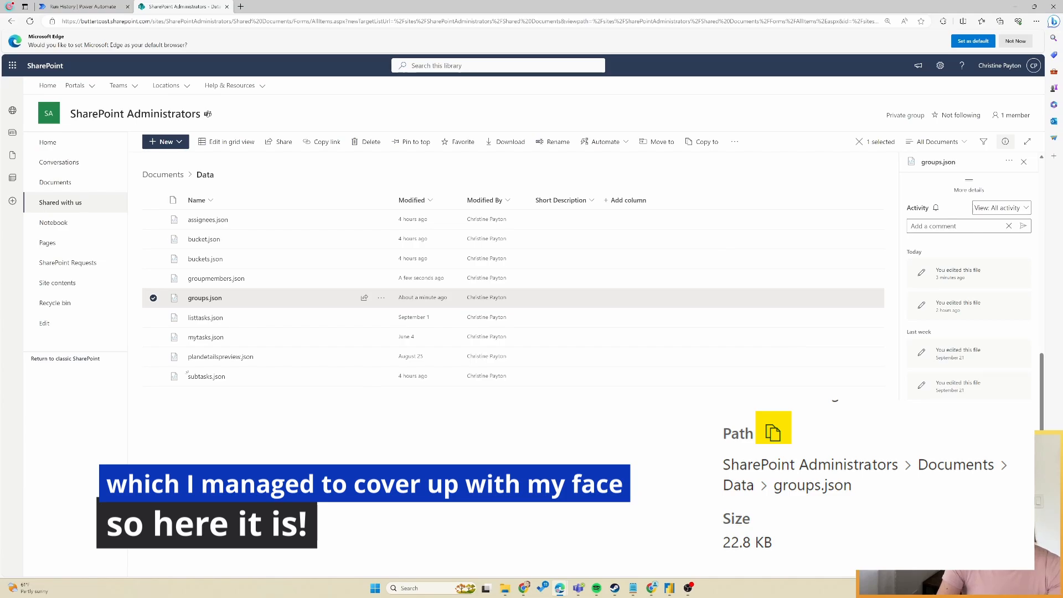
{"action": "left_click", "coordinate": [205, 299]}
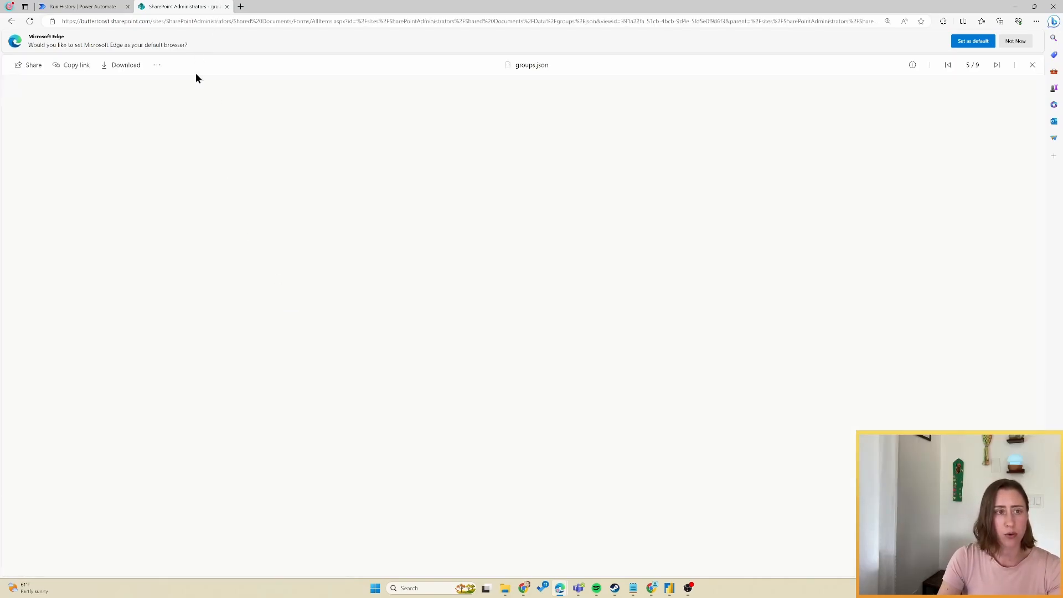
{"action": "left_click_drag", "start_coordinate": [207, 21], "coordinate": [601, 21]}
{"action": "left_click", "coordinate": [12, 23]}
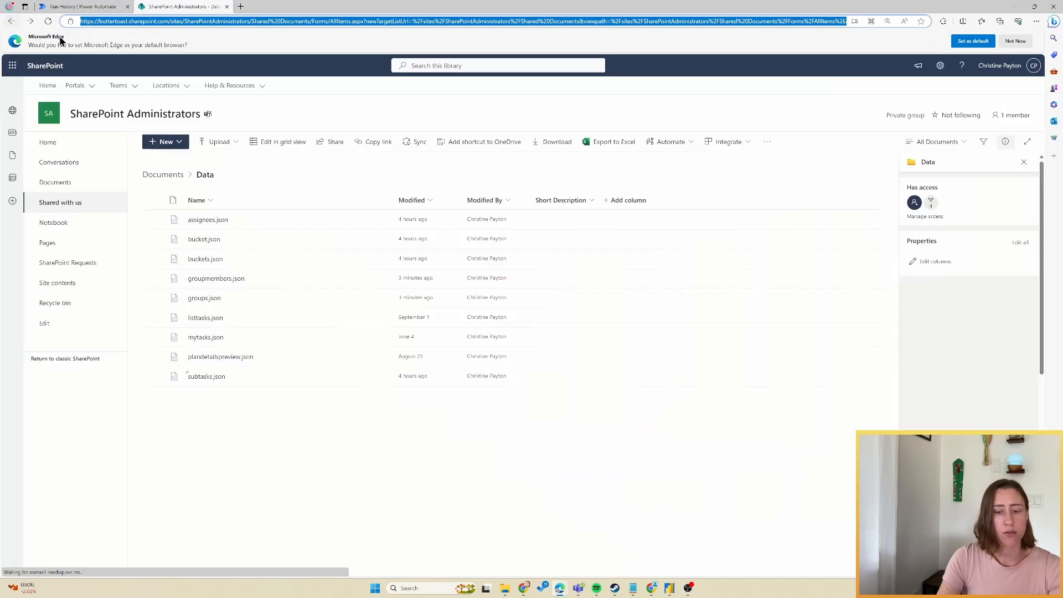
Repoint the groups query's Source file path to the SharePoint groups.json address.
{"action": "mouse_move", "coordinate": [674, 593]}
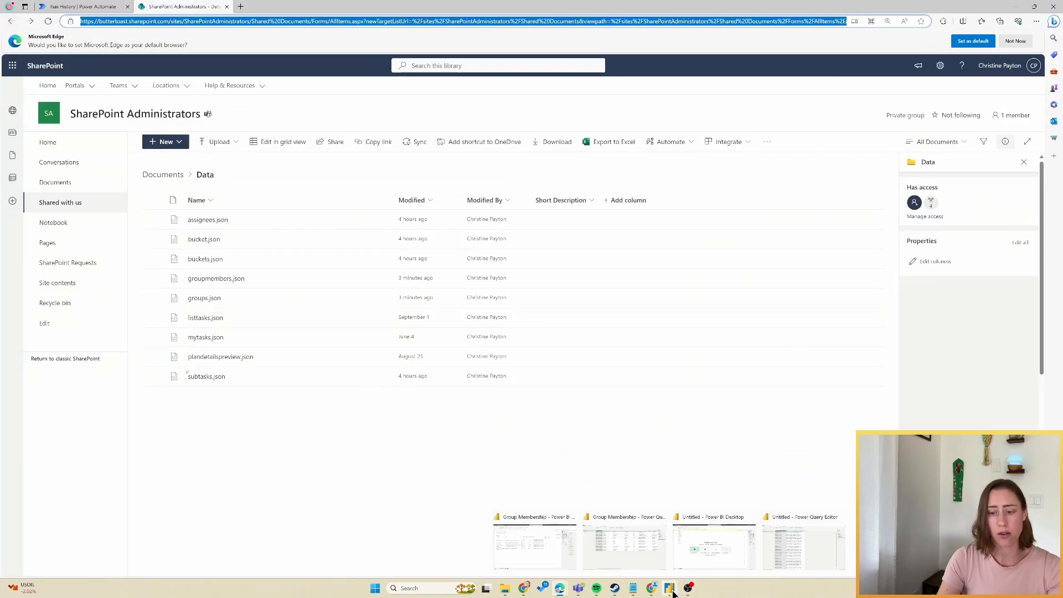
{"action": "left_click", "coordinate": [804, 547]}
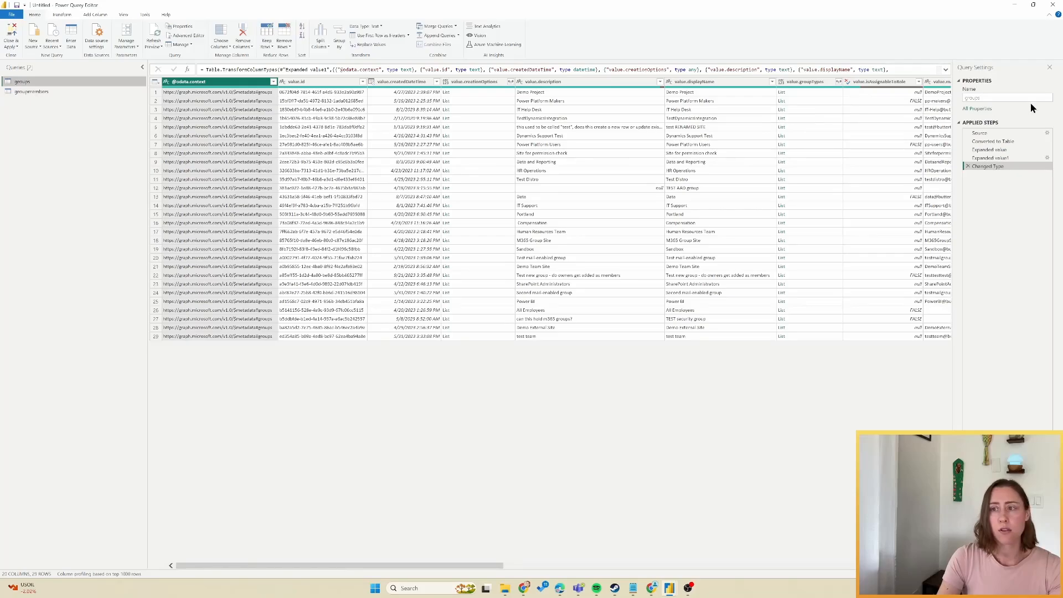
{"action": "left_click", "coordinate": [1022, 134]}
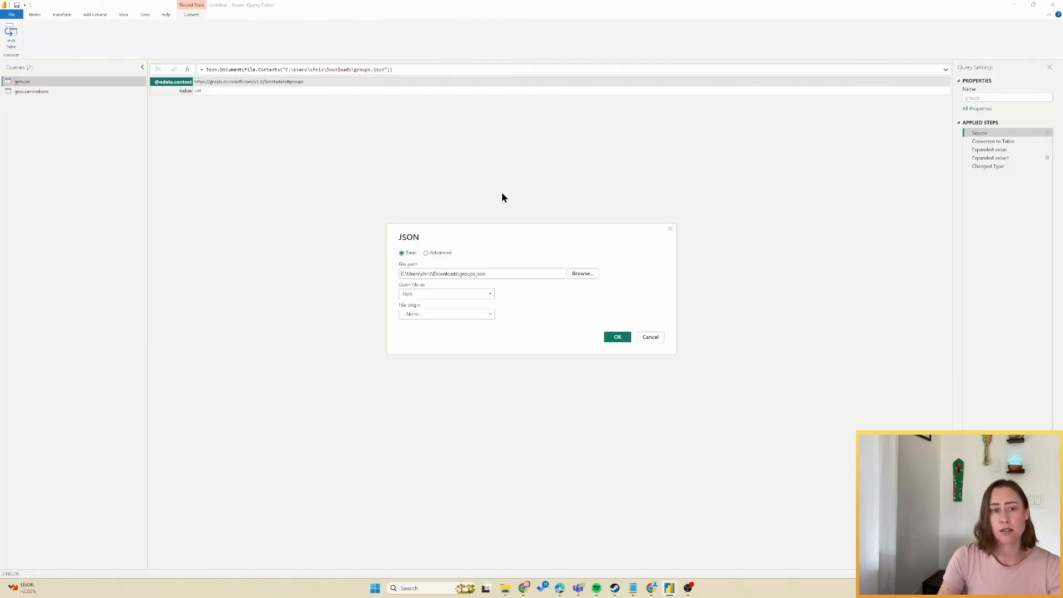
{"action": "triple_click", "coordinate": [517, 271]}
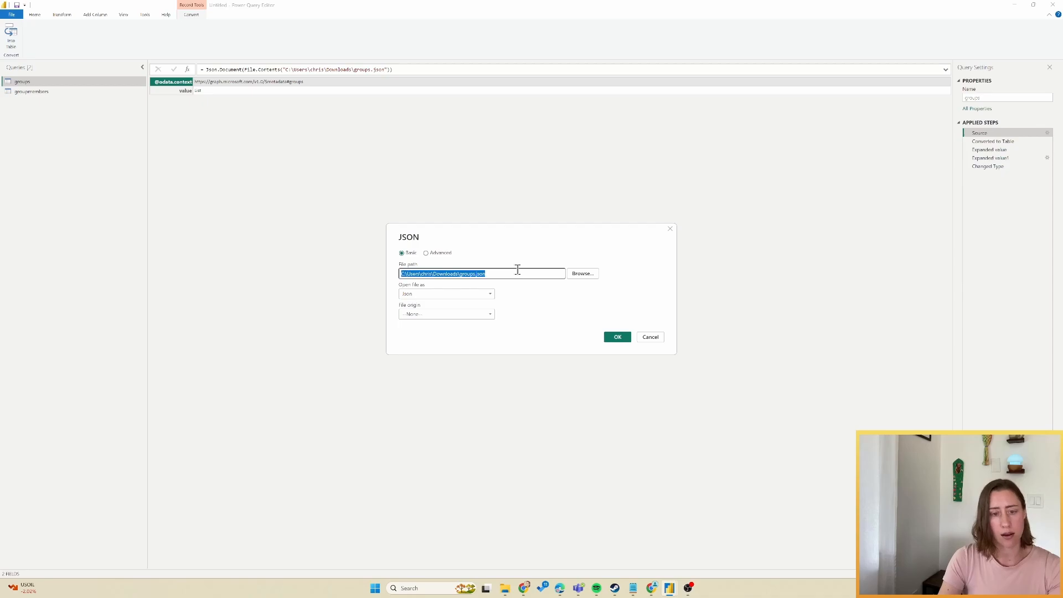
{"action": "key", "text": "ctrl+v"}
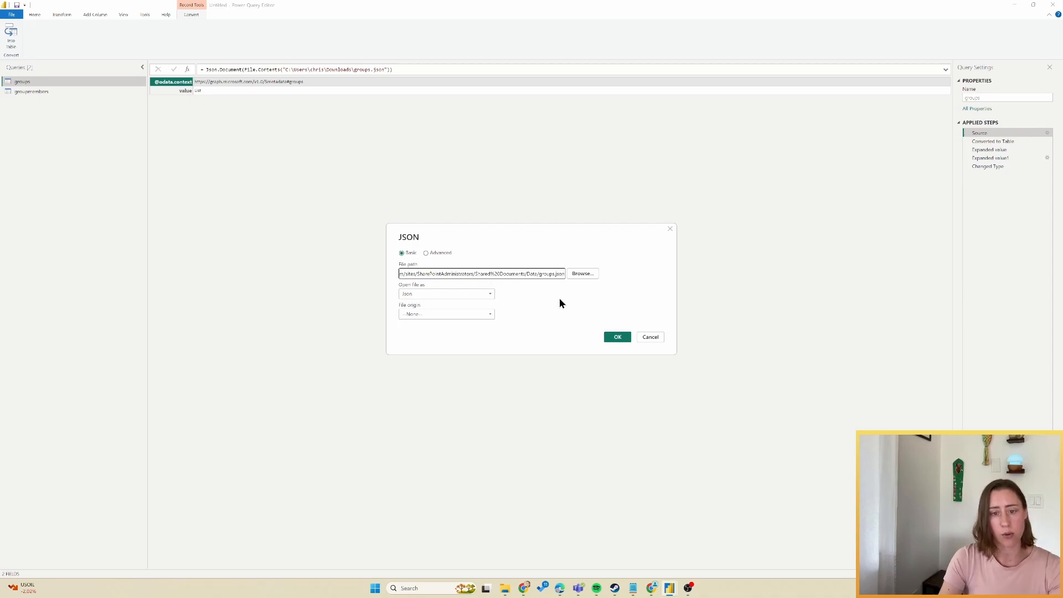
{"action": "left_click", "coordinate": [617, 337]}
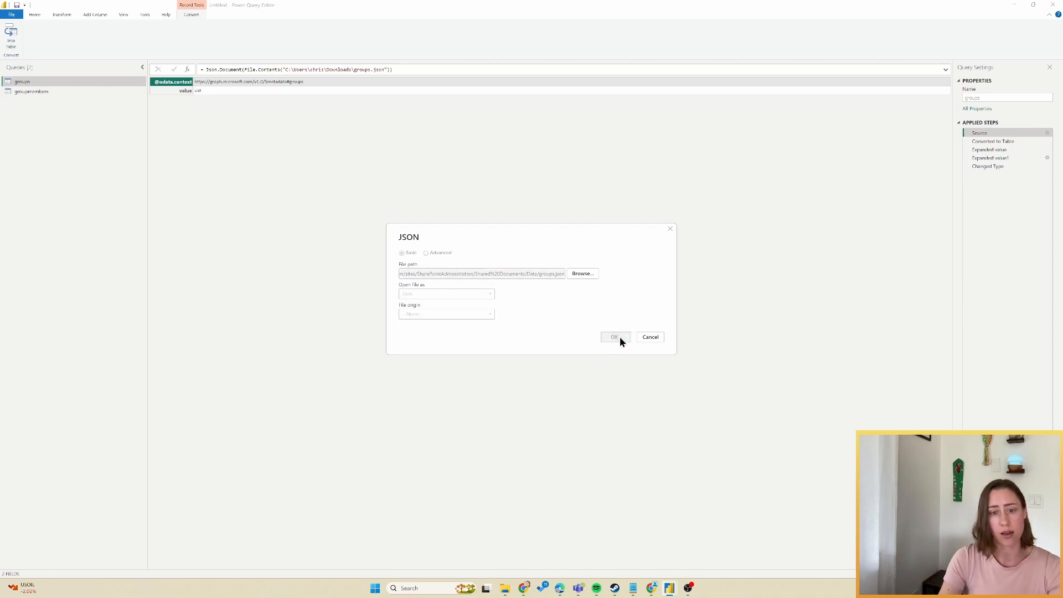
Select groupmembers.json in the SharePoint Data library.
{"action": "key", "text": "alt"}
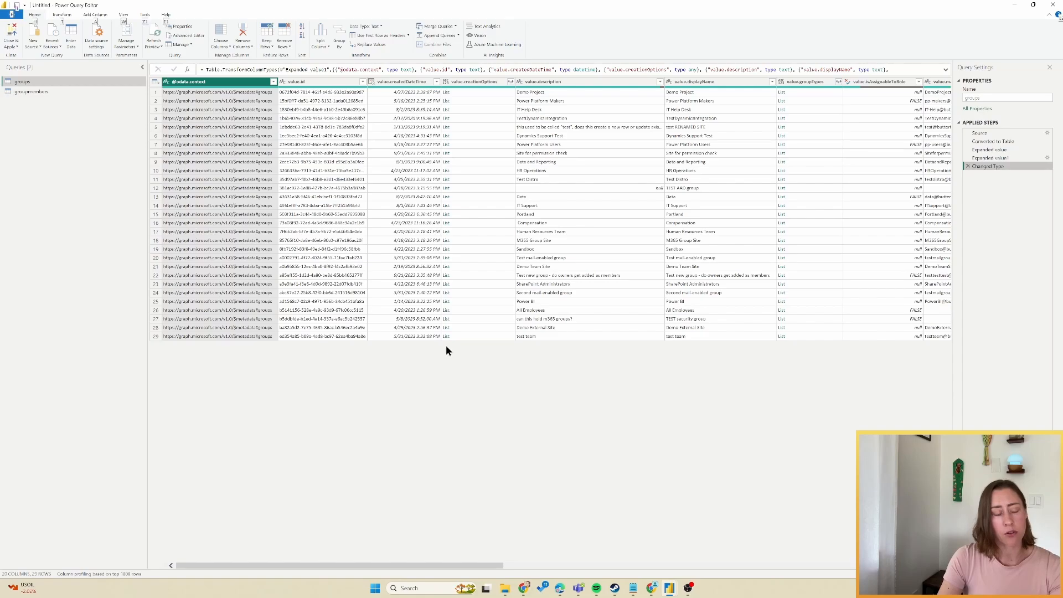
{"action": "key", "text": "alt+Tab"}
{"action": "left_click", "coordinate": [336, 280]}
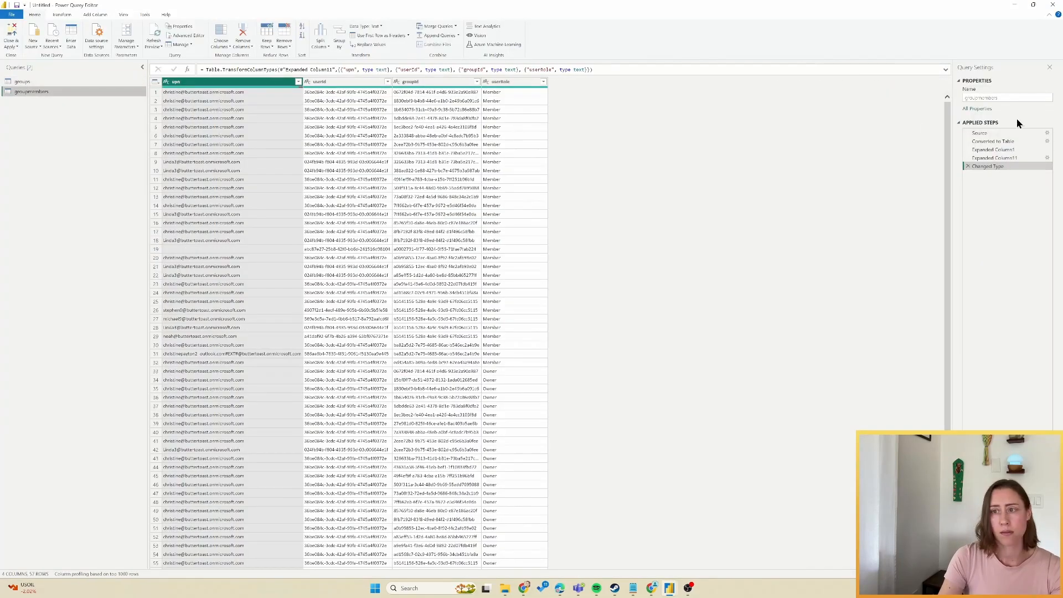
Repoint the groupmembers query's Source to the SharePoint groupmembers.json address.
{"action": "left_click", "coordinate": [1047, 135]}
{"action": "left_click", "coordinate": [496, 273]}
{"action": "key", "text": "ctrl+a"}
{"action": "type", "text": "https://buttertoast.sharepoint.com/sites/SharePointAdministrators/Shared%20Documents/Data/groupmembers.json"}
{"action": "left_click", "coordinate": [618, 335]}
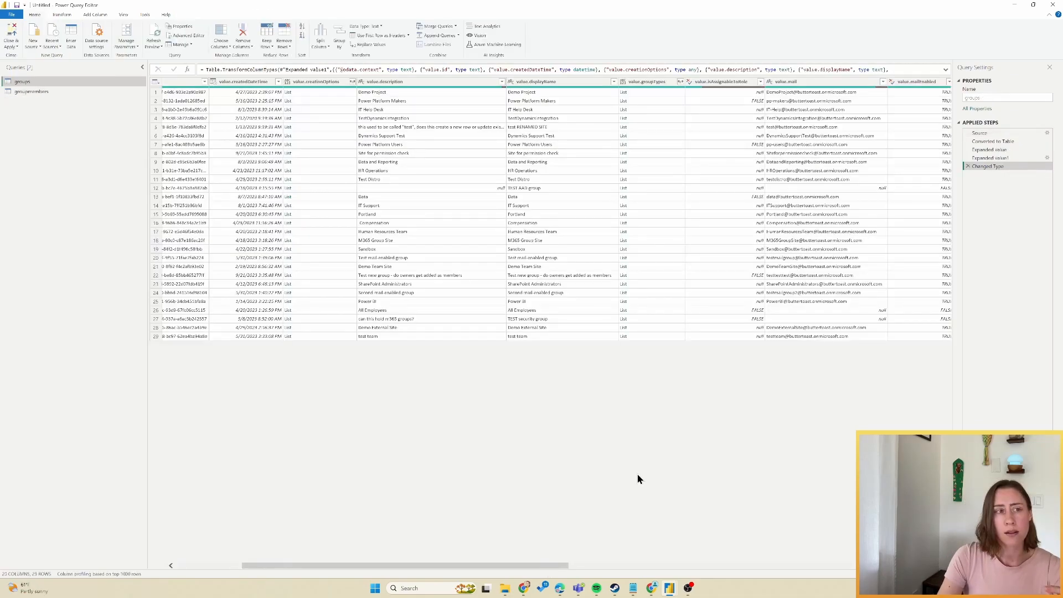
Expand the groups query's value.groupTypes and value.resourceProvisioningOptions lists into new rows.
{"action": "left_click", "coordinate": [640, 83]}
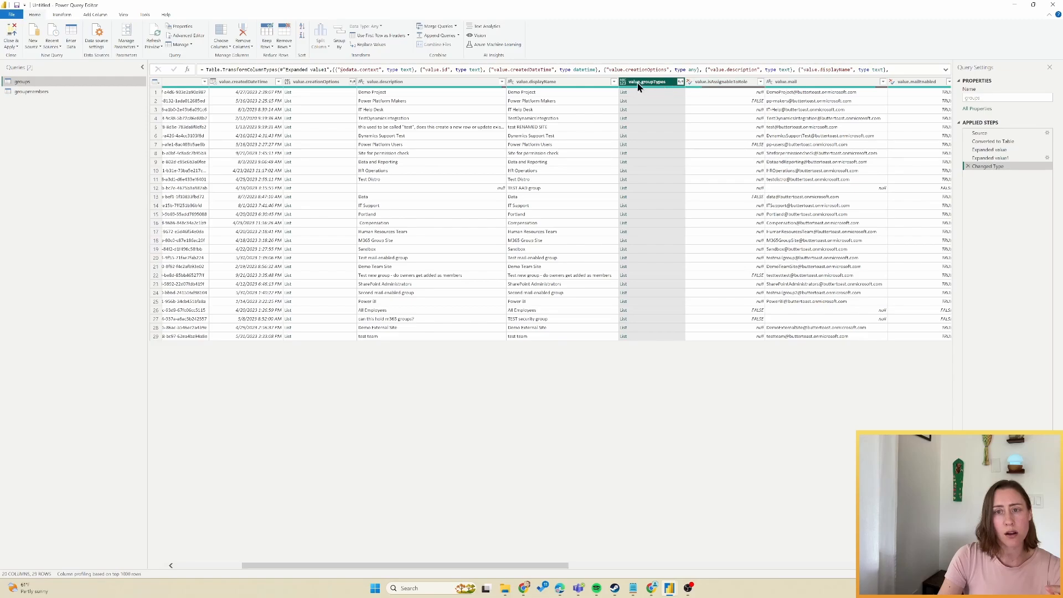
{"action": "left_click", "coordinate": [679, 82]}
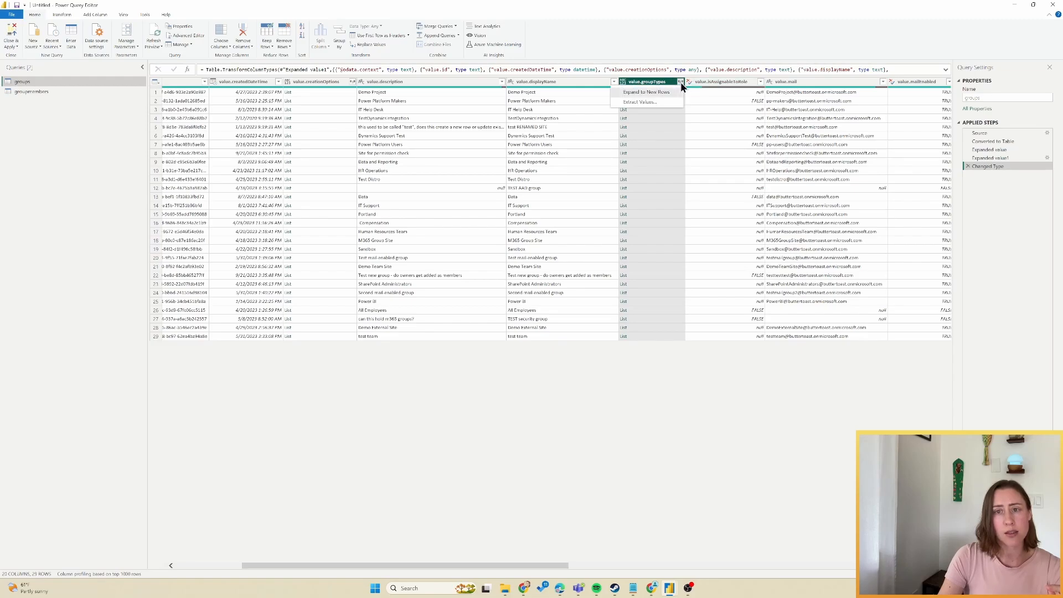
{"action": "left_click", "coordinate": [660, 92]}
{"action": "scroll", "coordinate": [523, 82], "scroll_direction": "right", "scroll_amount": 10}
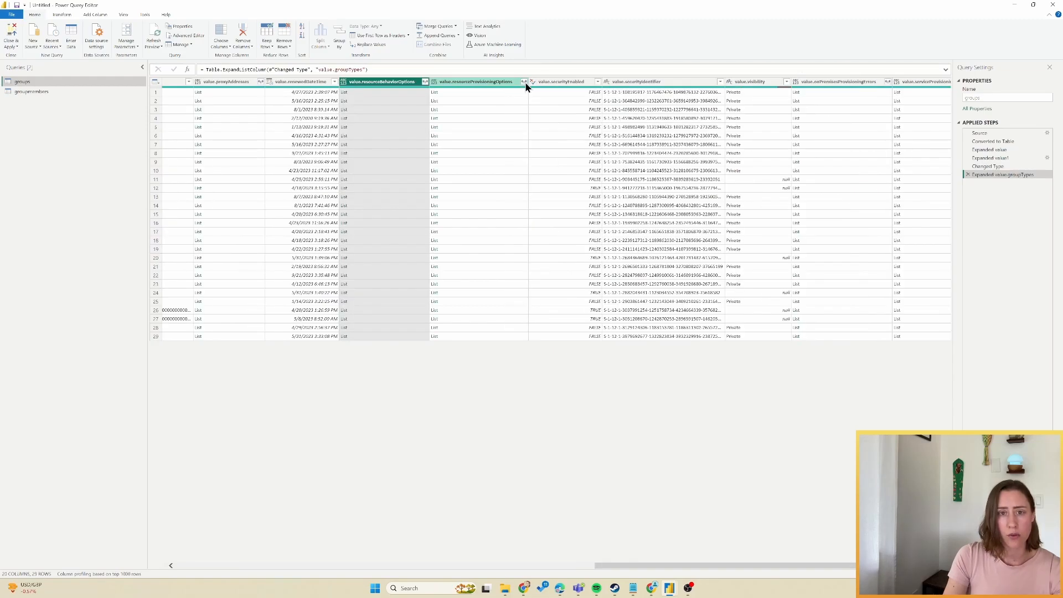
{"action": "left_click", "coordinate": [523, 82]}
{"action": "left_click", "coordinate": [514, 91]}
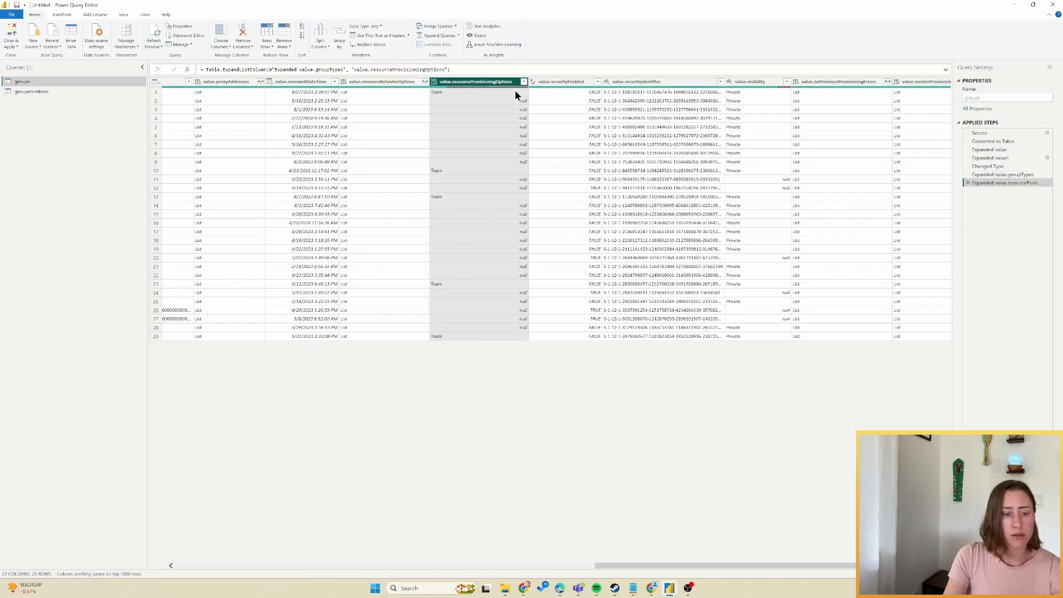
{"action": "left_click", "coordinate": [453, 93]}
{"action": "left_click", "coordinate": [562, 136]}
{"action": "scroll", "coordinate": [562, 136], "scroll_direction": "right", "scroll_amount": 2}
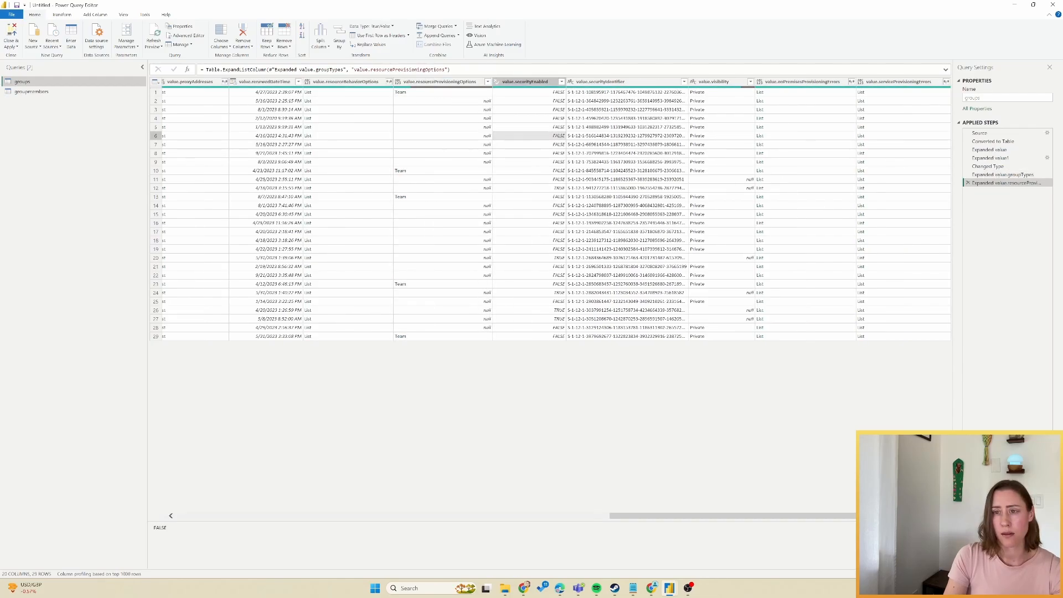
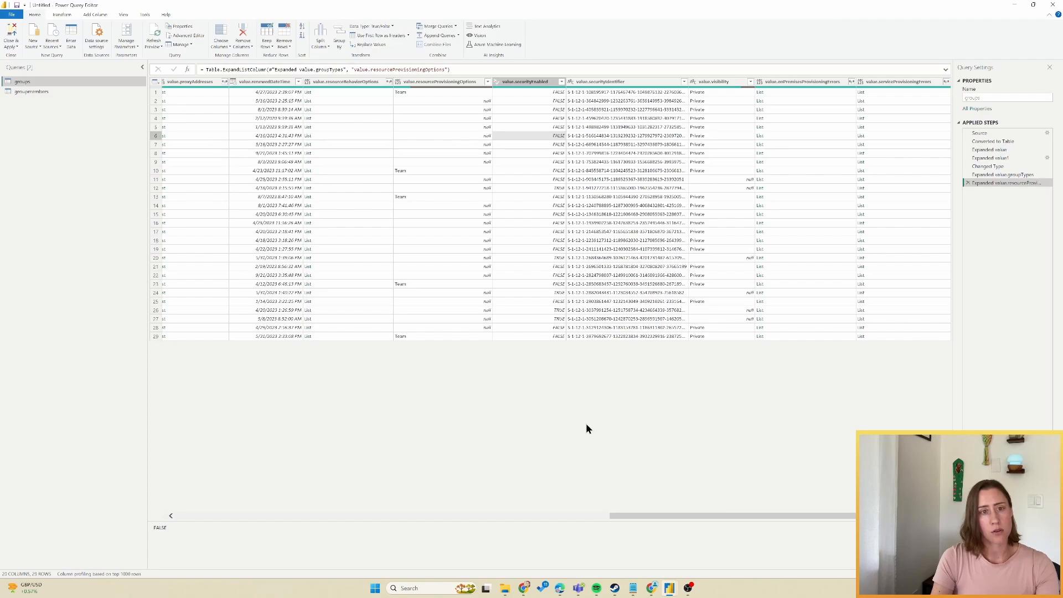
In the Azure portal, go from All groups to the Compensation group's Members page and select its URL.
{"action": "mouse_move", "coordinate": [560, 588]}
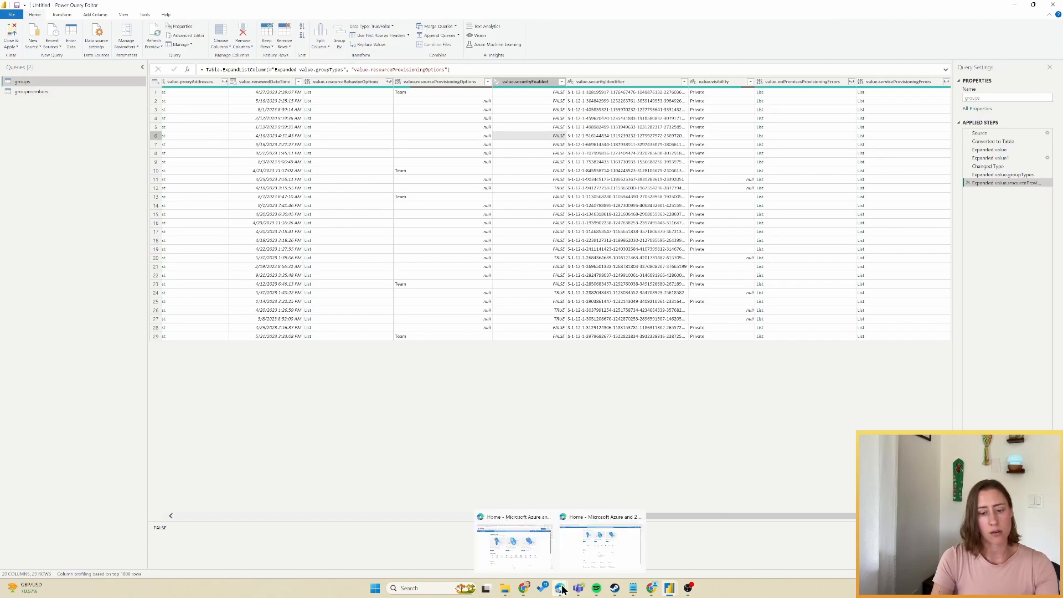
{"action": "left_click", "coordinate": [600, 554]}
{"action": "left_click", "coordinate": [364, 281]}
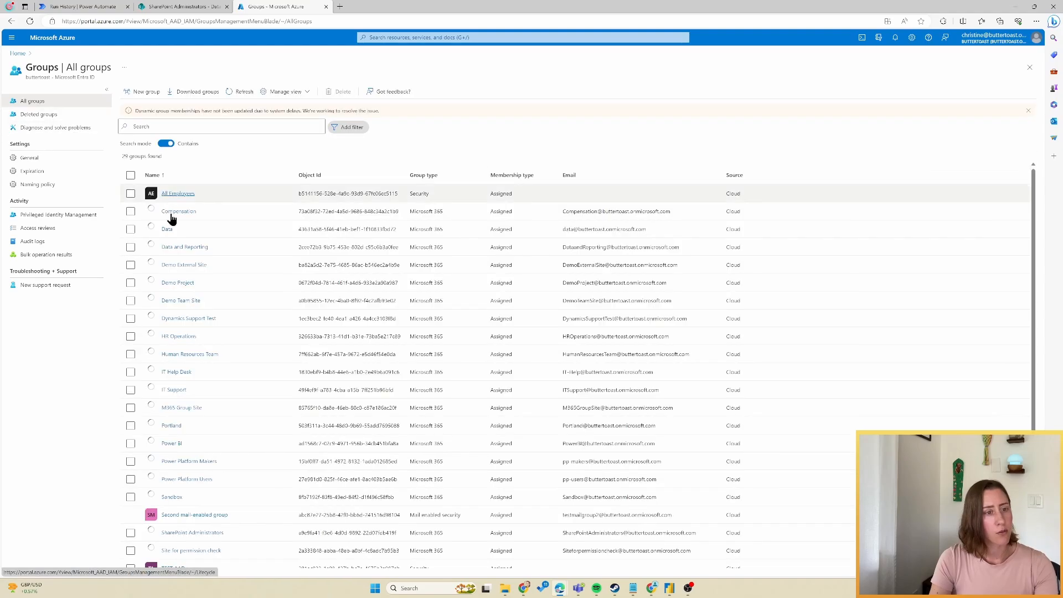
{"action": "left_click", "coordinate": [177, 215]}
{"action": "left_click", "coordinate": [177, 212]}
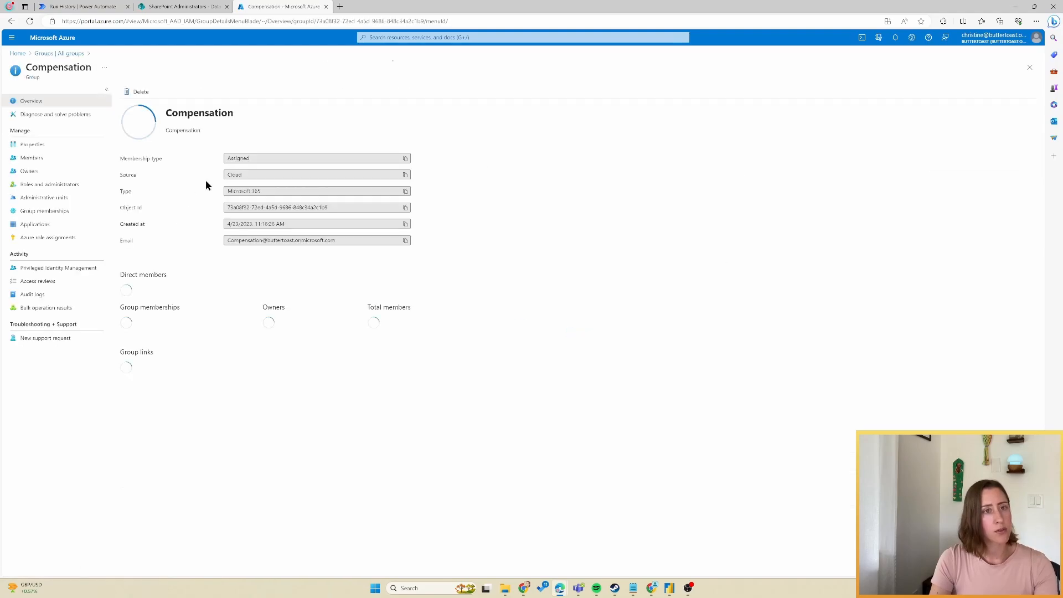
{"action": "left_click", "coordinate": [31, 158]}
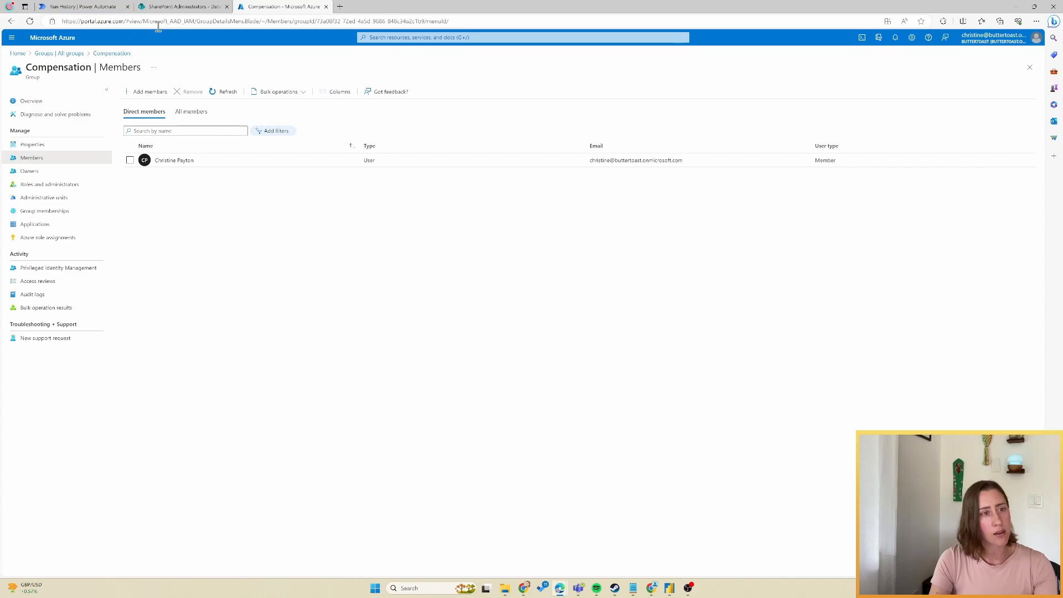
{"action": "left_click", "coordinate": [274, 22]}
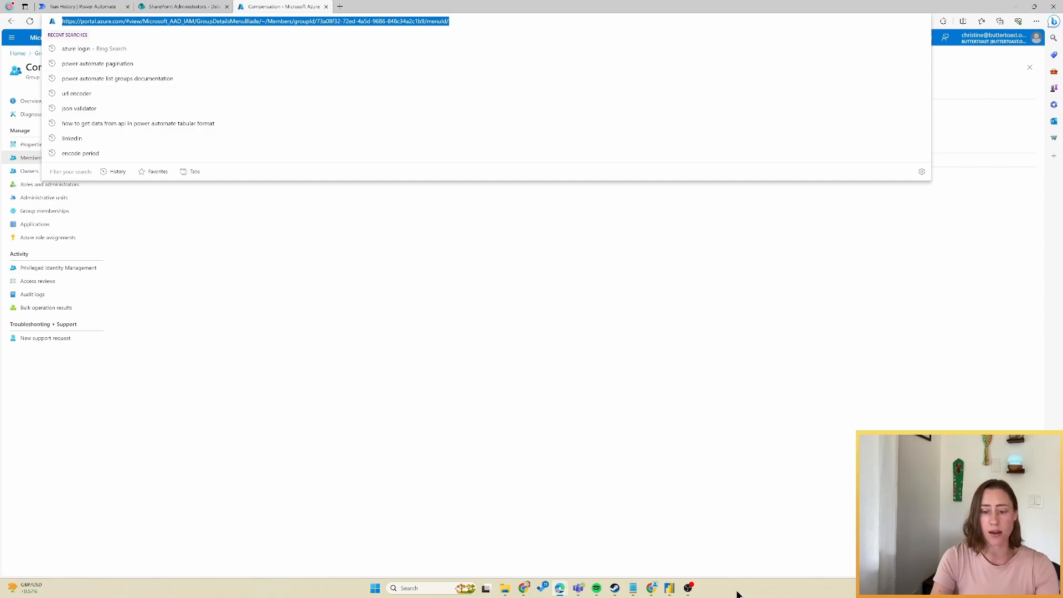
{"action": "mouse_move", "coordinate": [674, 594]}
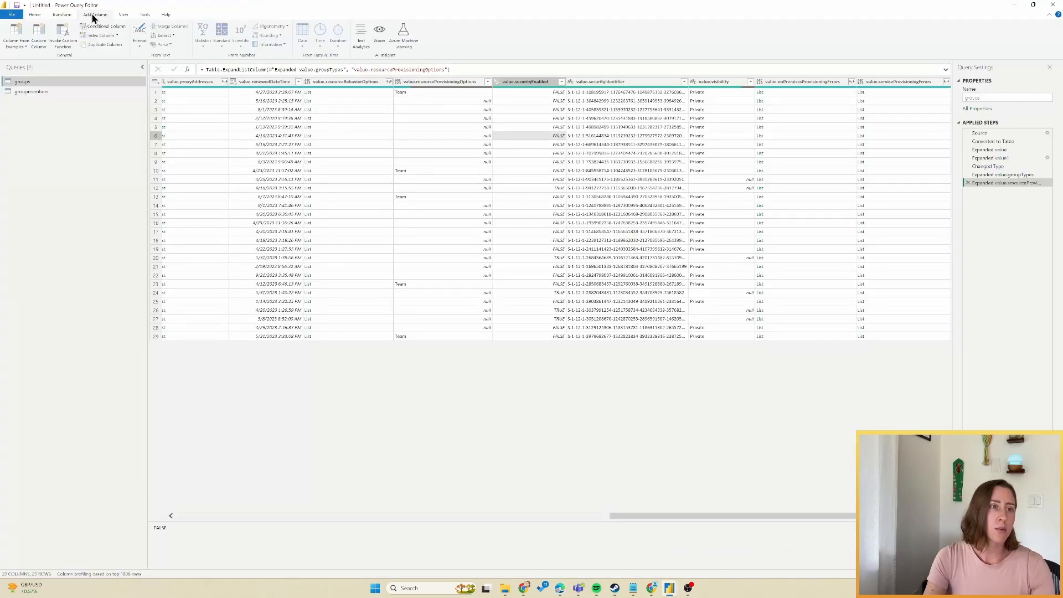
Create a custom column named Manage Members and paste the copied members-page URL as its formula.
{"action": "left_click", "coordinate": [37, 35]}
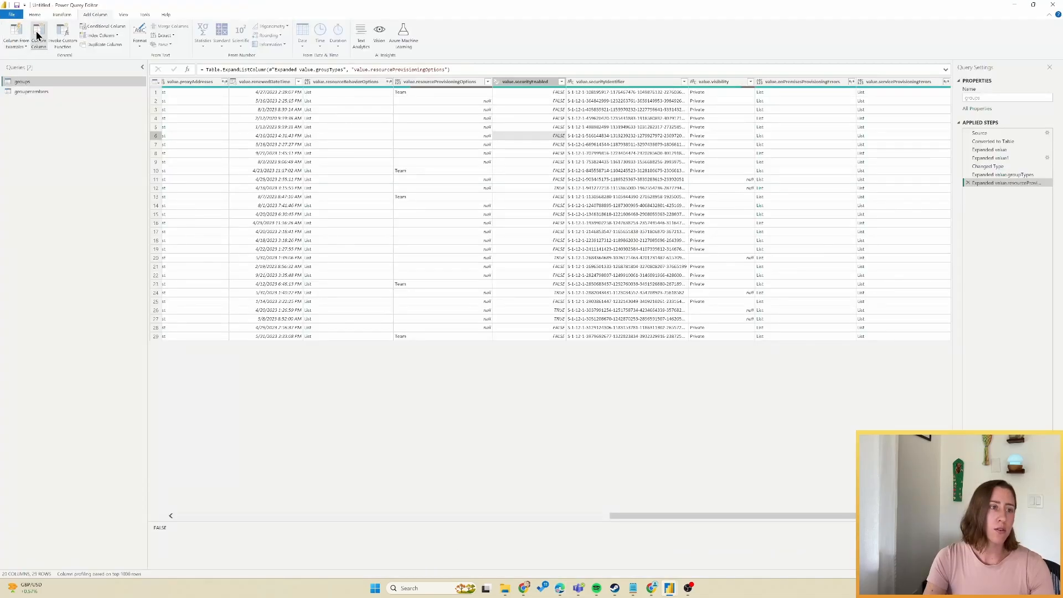
{"action": "double_click", "coordinate": [451, 249]}
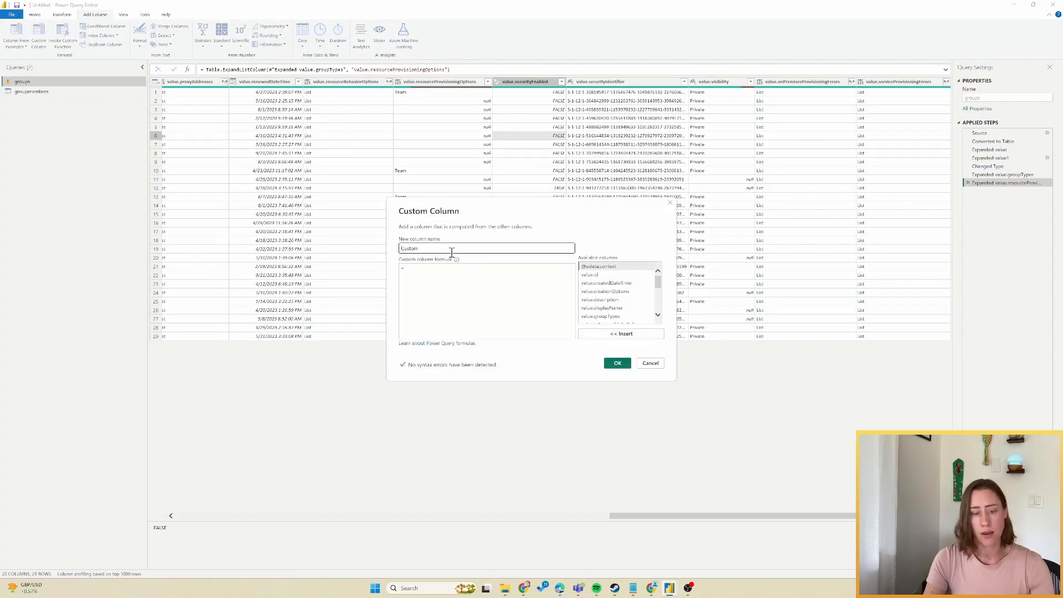
{"action": "type", "text": "Manage Members"}
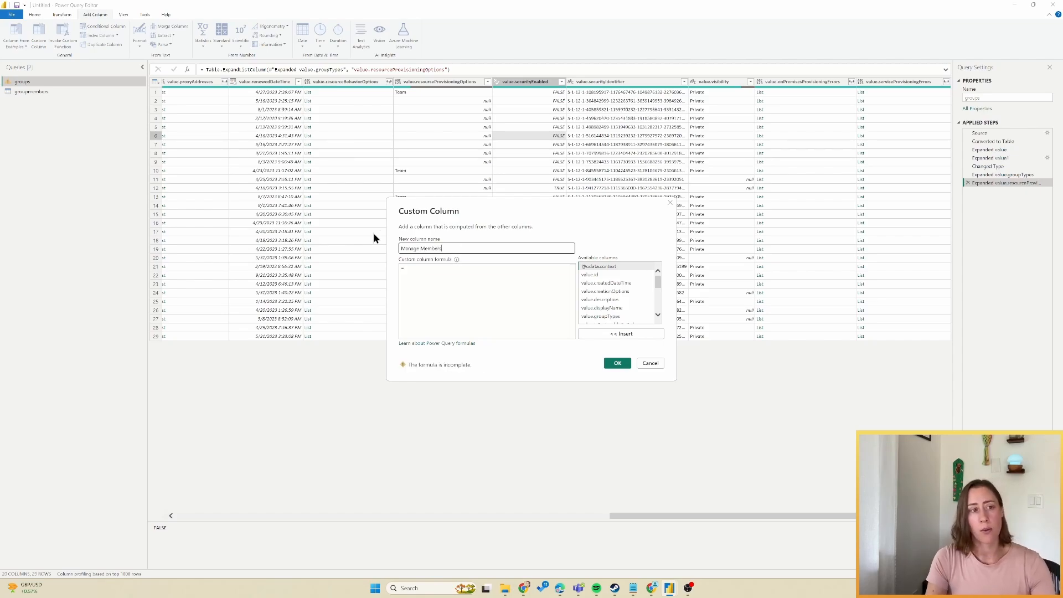
{"action": "left_click", "coordinate": [432, 285]}
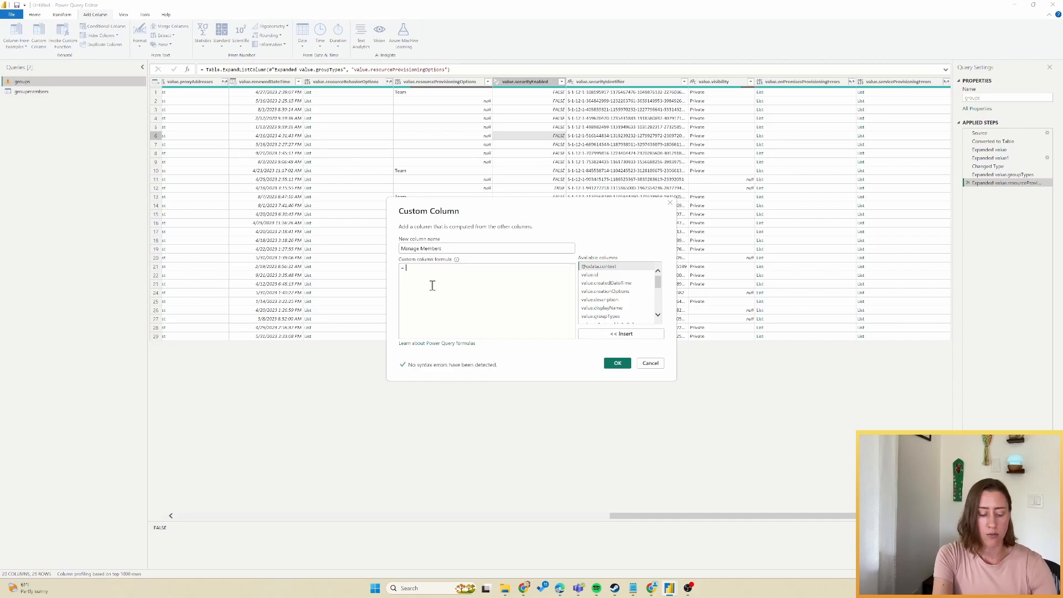
{"action": "type", "text": "\"https://portal.azure.com/#view/Microsoft_AAD_IAM/GroupDetailsMenuBlade/~/Members/groupId/73a08f32-e0ed-4a5d-9686-848c34a2c1b9/menuId/\""}
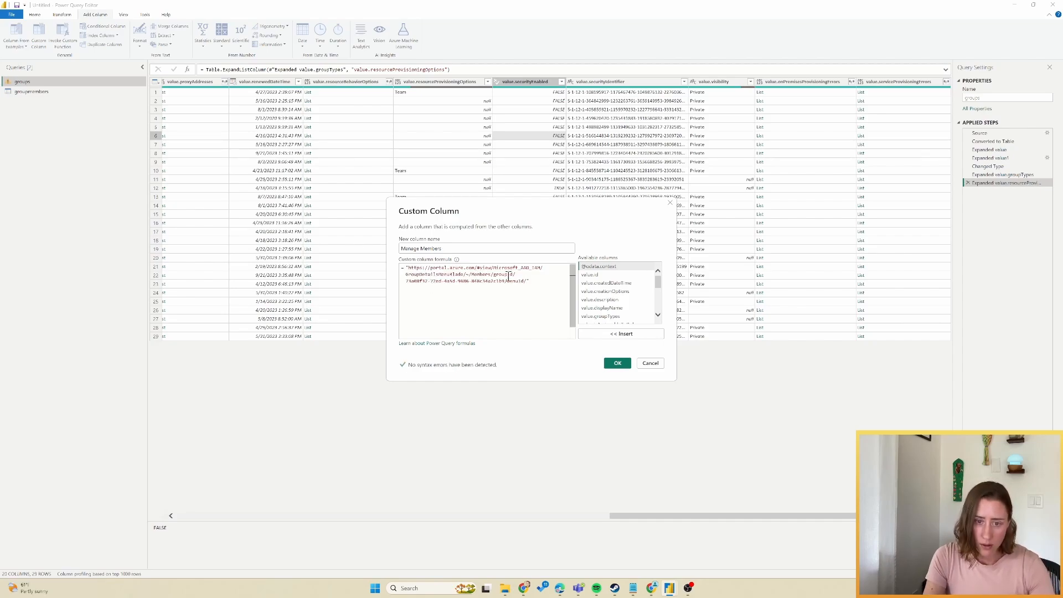
Replace the hard-coded group id with " & [value.id] & " and confirm the column.
{"action": "left_click_drag", "start_coordinate": [410, 280], "coordinate": [456, 280]}
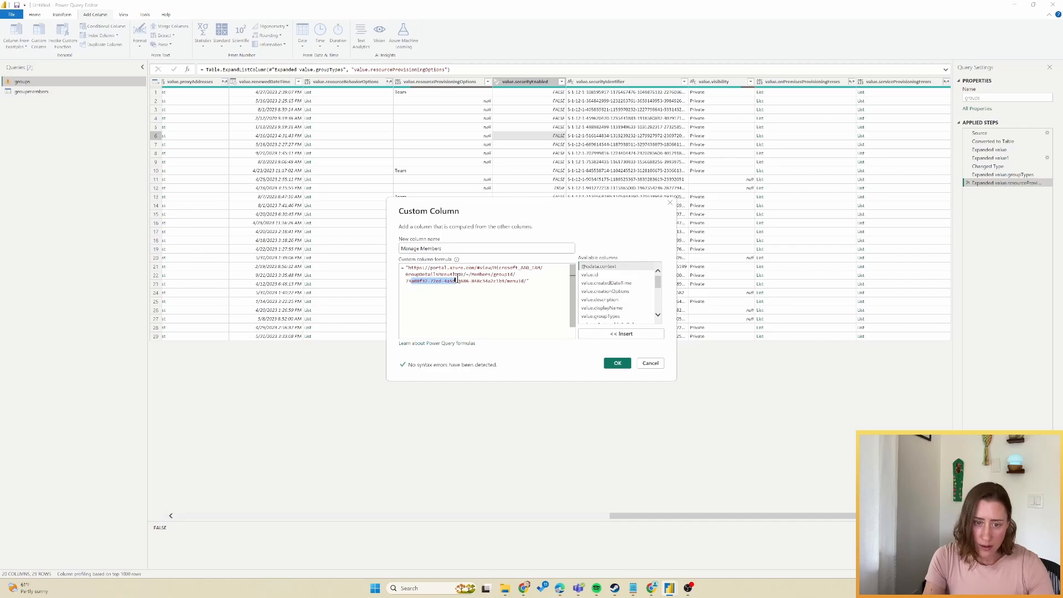
{"action": "left_click", "coordinate": [520, 275]}
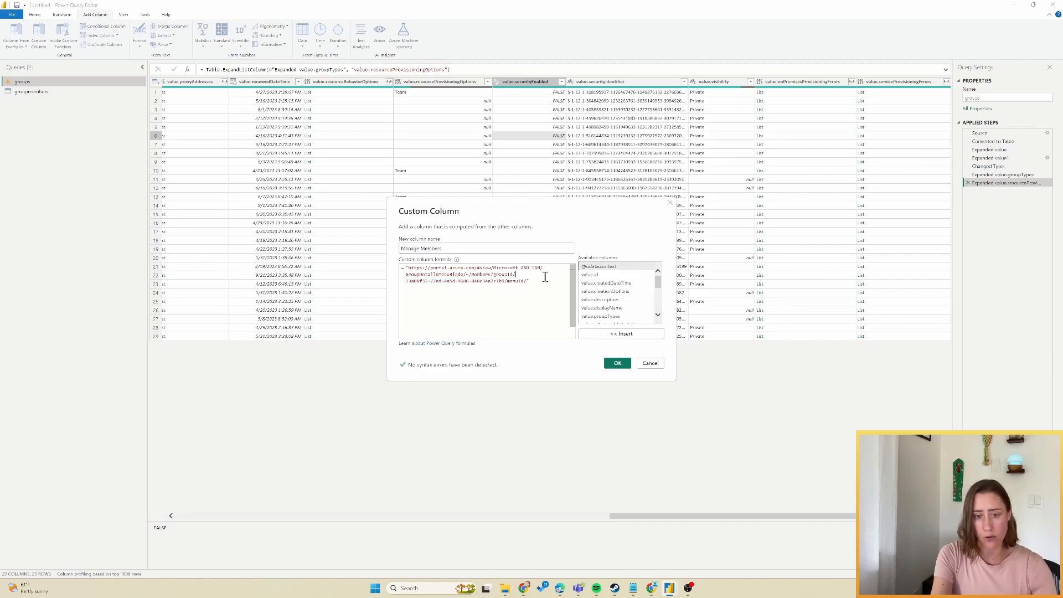
{"action": "type", "text": "\""}
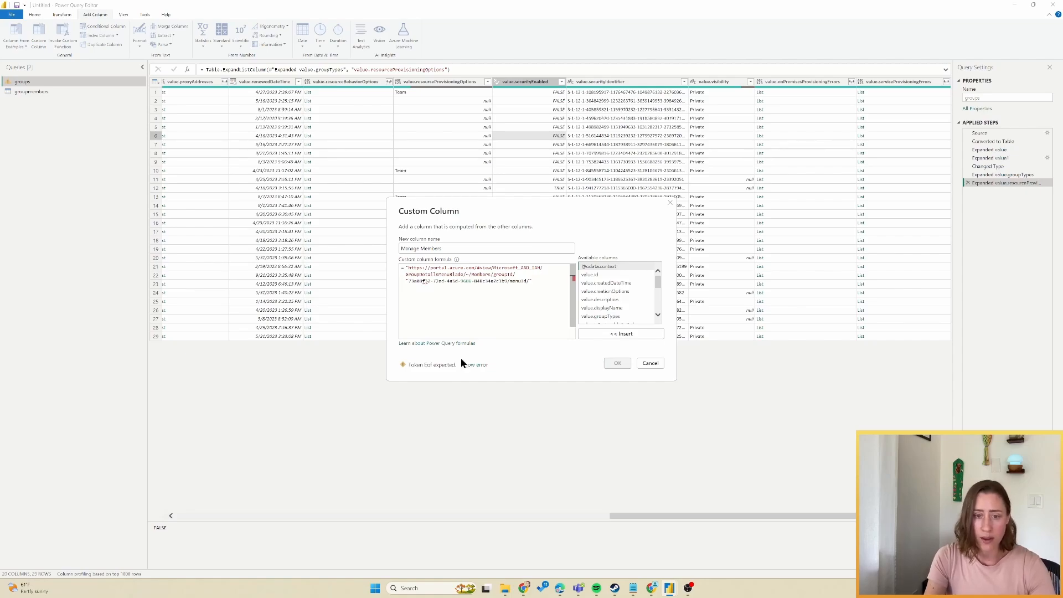
{"action": "left_click", "coordinate": [507, 283], "text": "shift"}
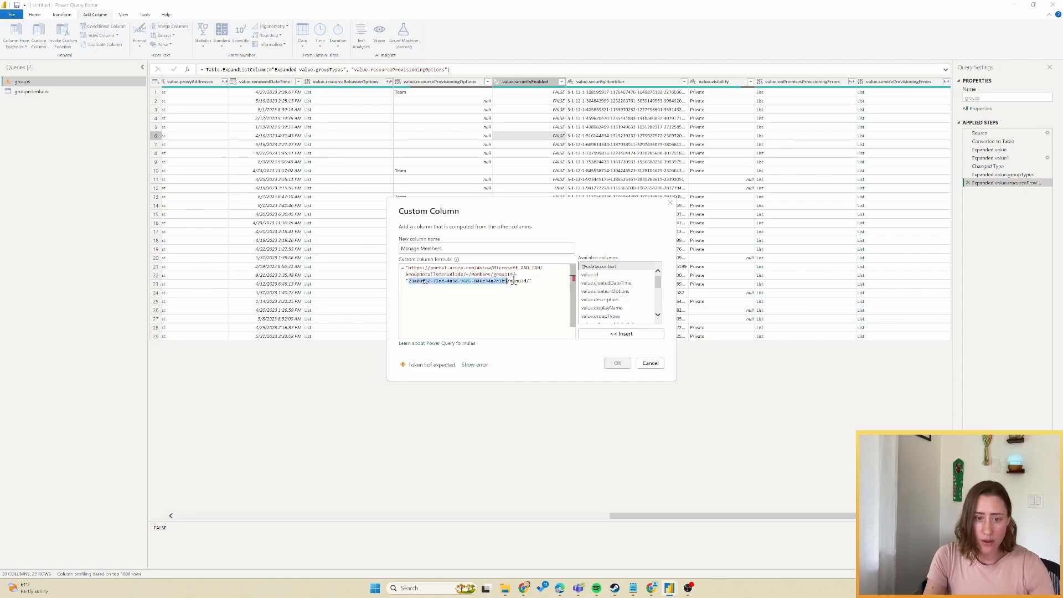
{"action": "key", "text": "BackSpace"}
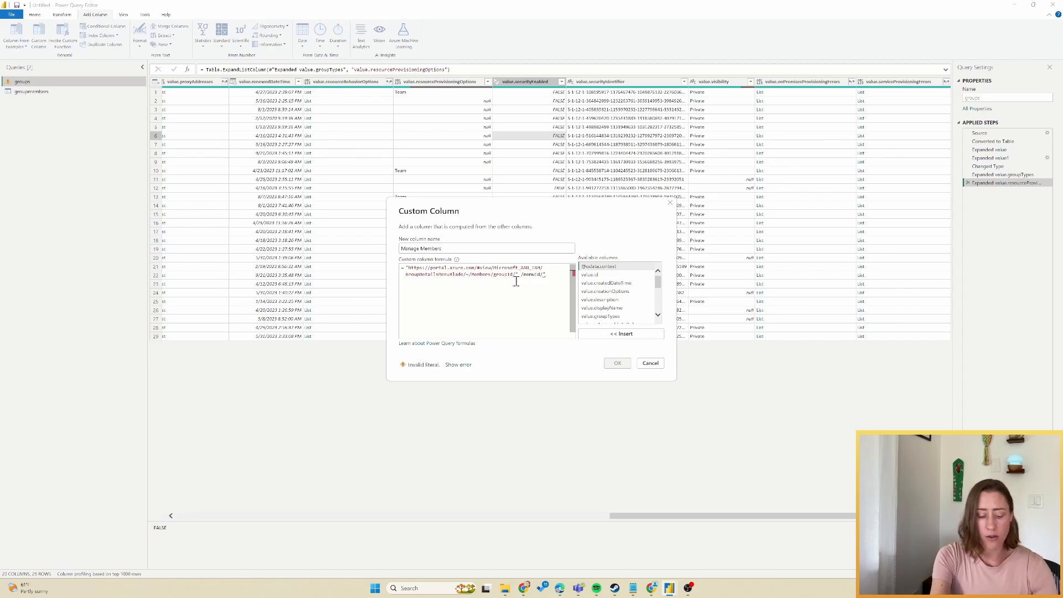
{"action": "type", "text": "&"}
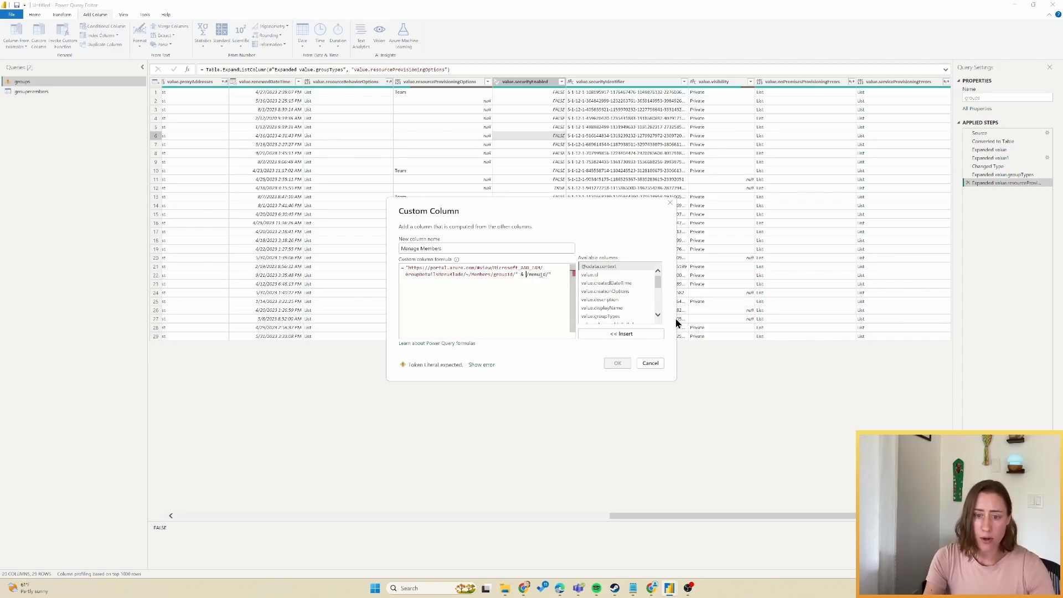
{"action": "double_click", "coordinate": [591, 275]}
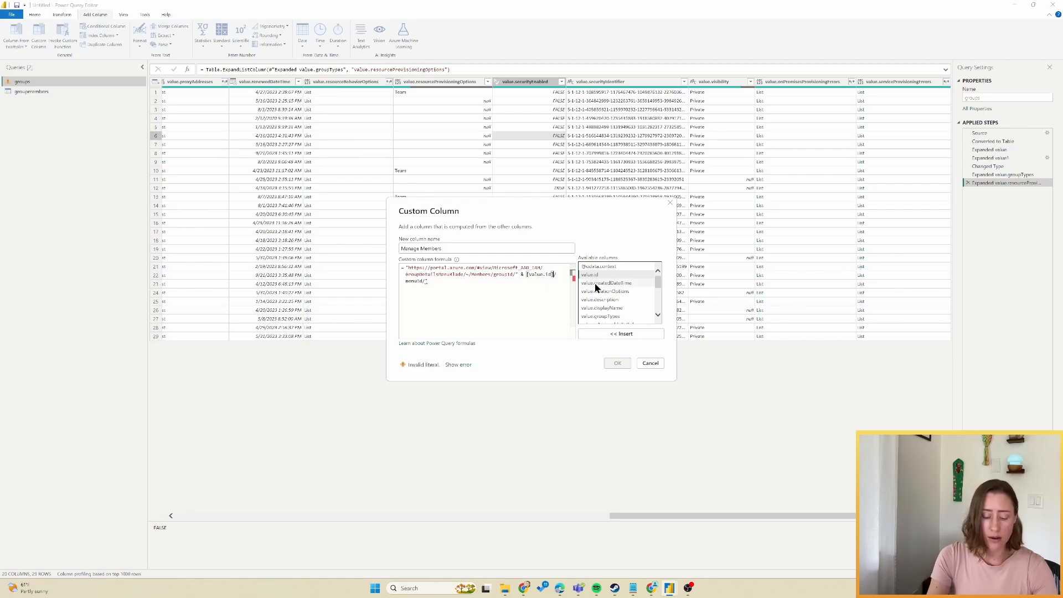
{"action": "type", "text": "& "}
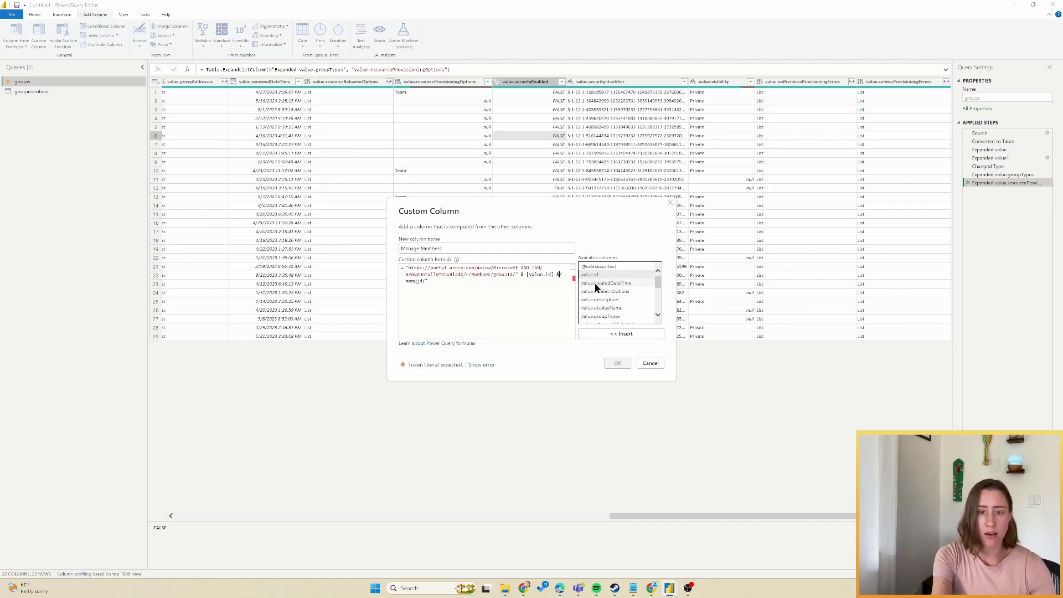
{"action": "type", "text": "\""}
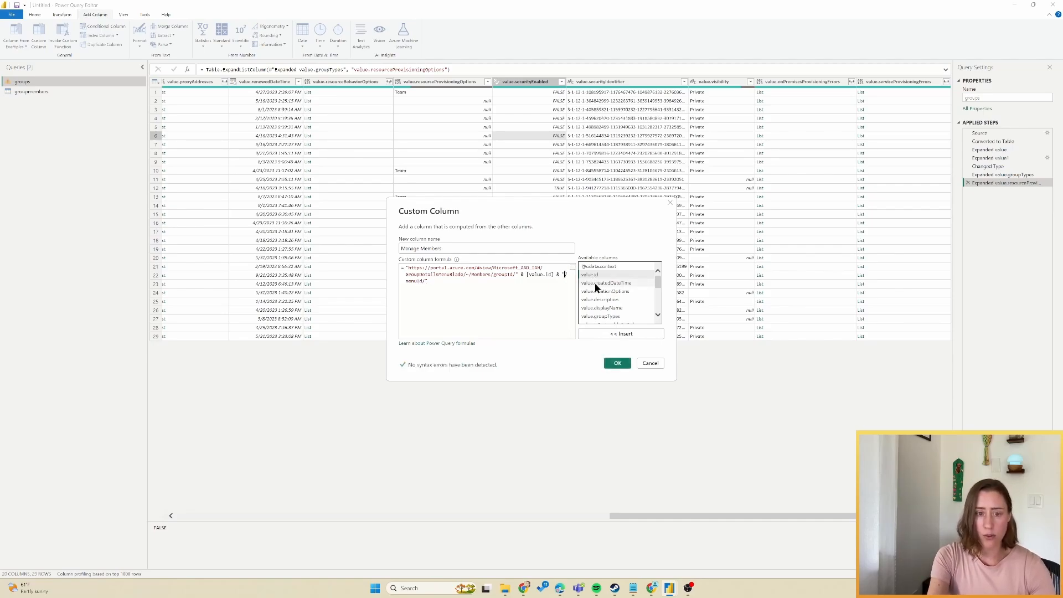
{"action": "left_click_drag", "start_coordinate": [408, 268], "coordinate": [557, 274]}
{"action": "left_click", "coordinate": [557, 274]}
{"action": "type", "text": "&"}
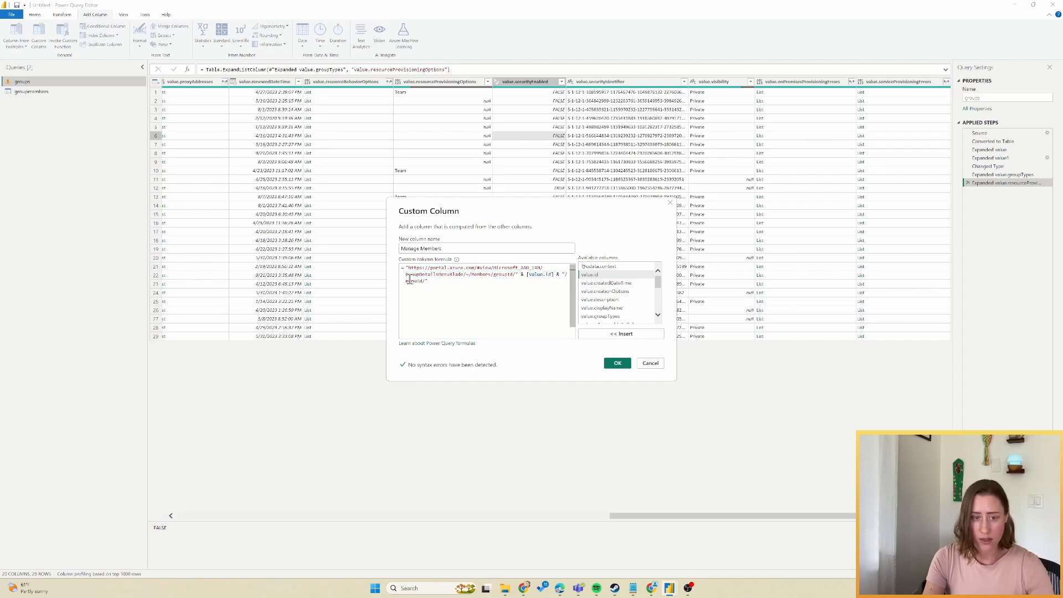
{"action": "left_click", "coordinate": [617, 363]}
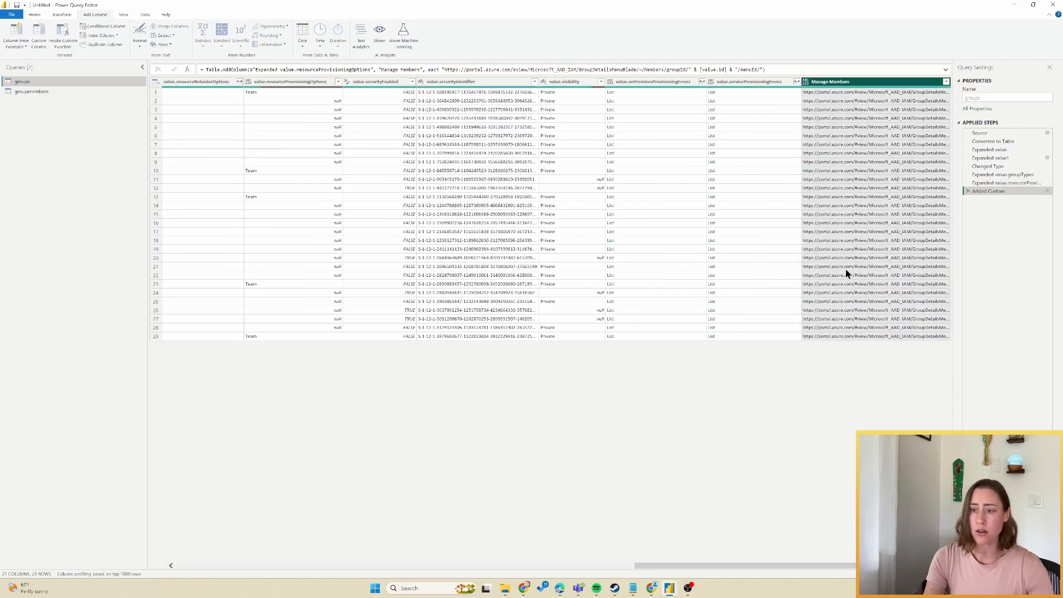
{"action": "left_click", "coordinate": [842, 178]}
{"action": "left_click_drag", "start_coordinate": [561, 541], "coordinate": [115, 523]}
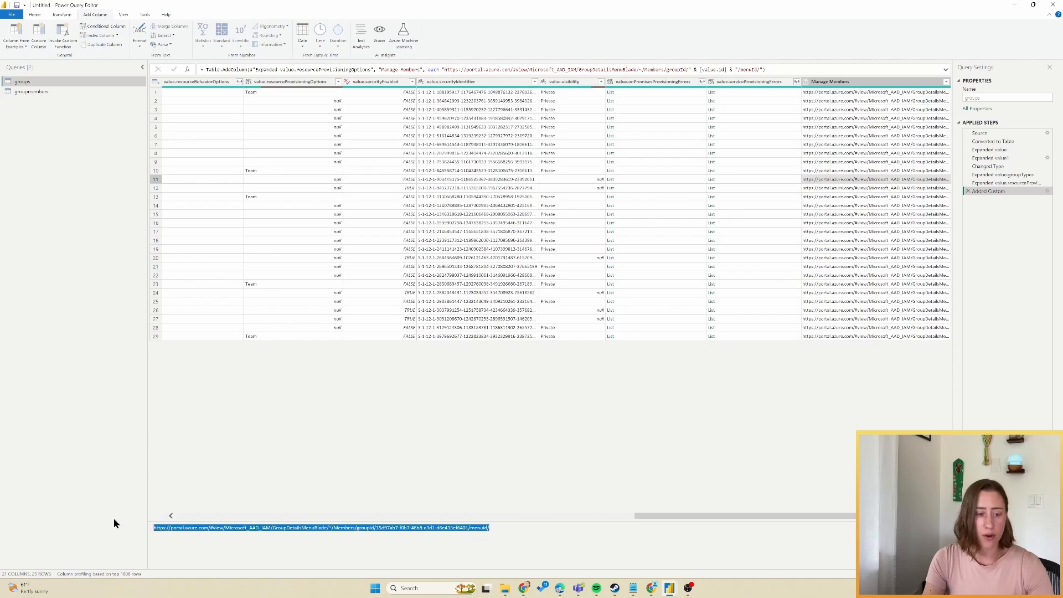
{"action": "mouse_move", "coordinate": [559, 588]}
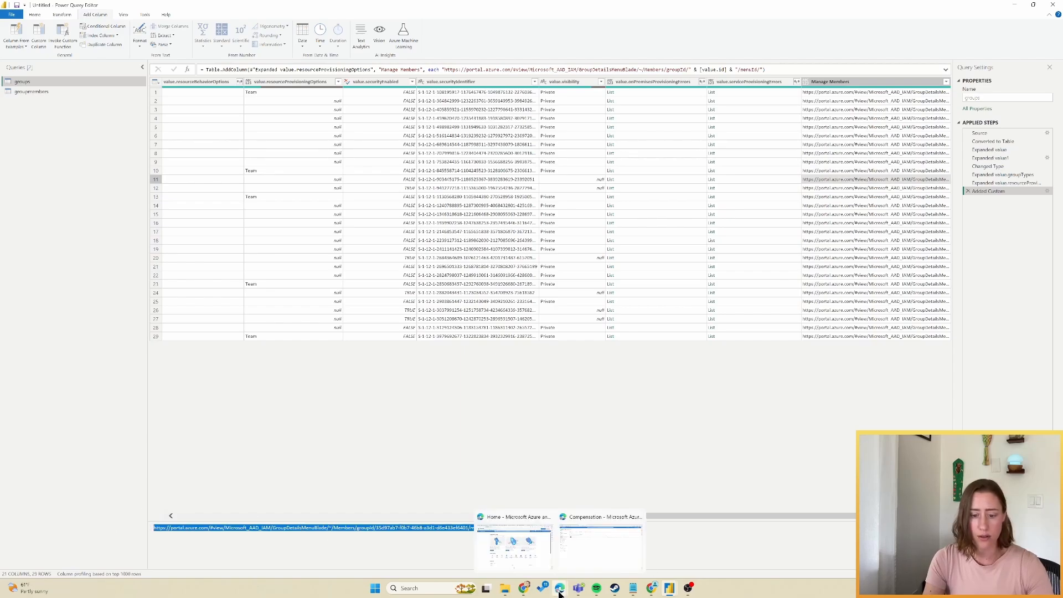
{"action": "left_click", "coordinate": [584, 550]}
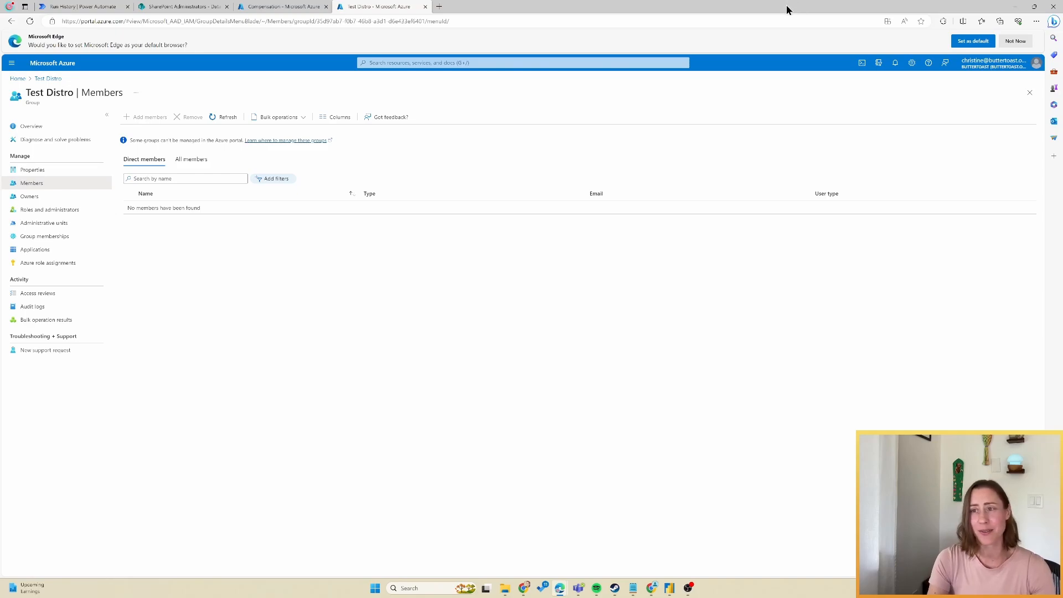
{"action": "mouse_move", "coordinate": [669, 587]}
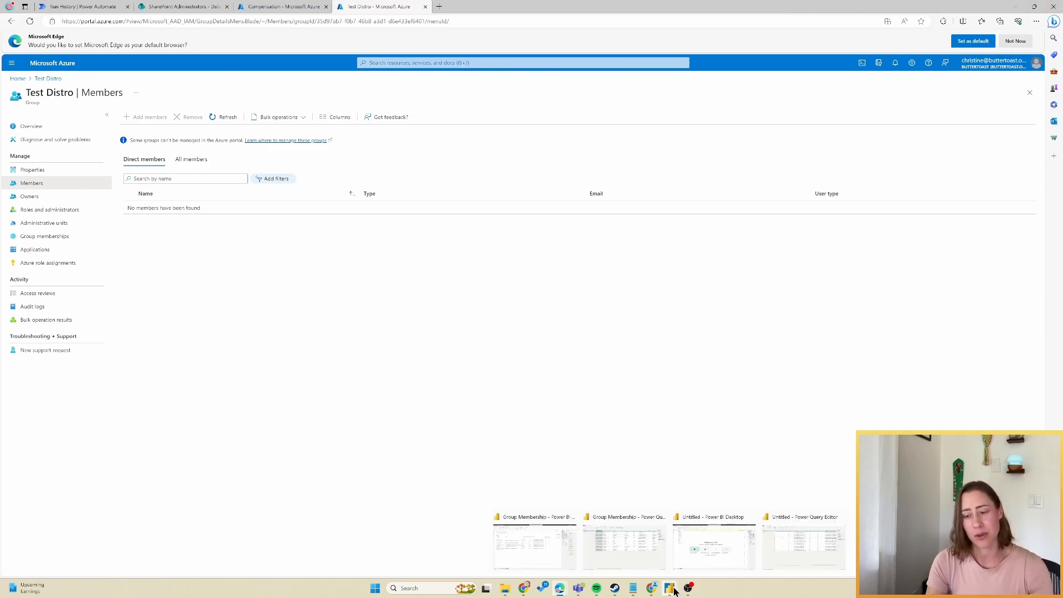
{"action": "left_click", "coordinate": [824, 542]}
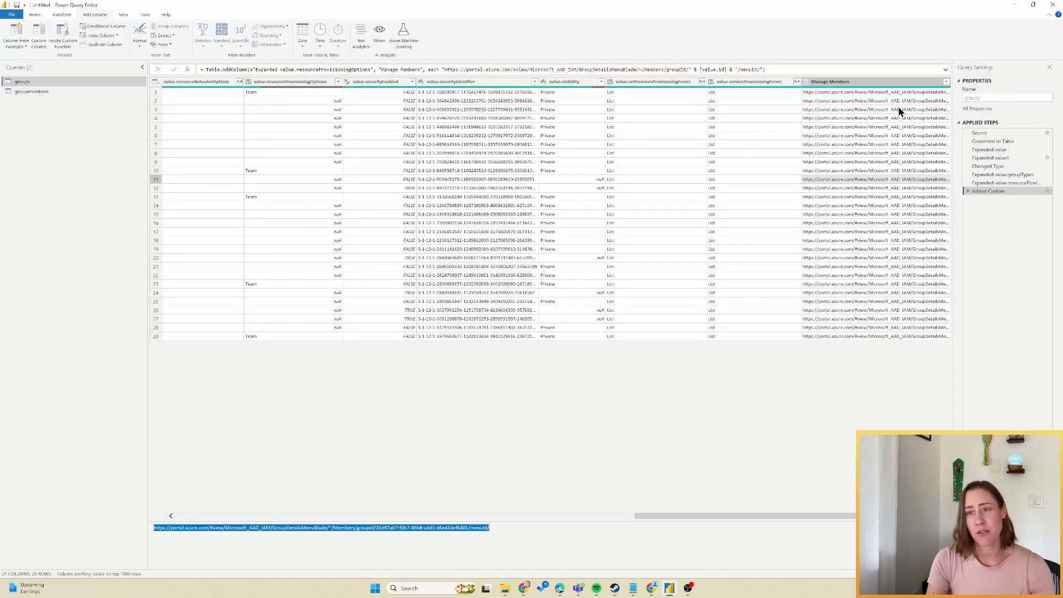
{"action": "left_click", "coordinate": [1047, 191]}
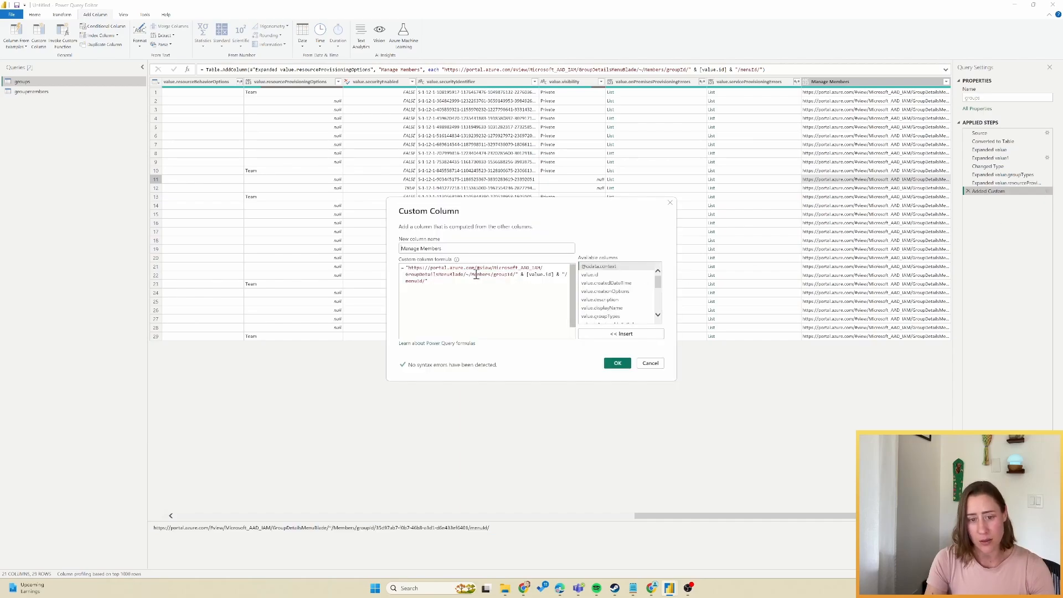
{"action": "left_click_drag", "start_coordinate": [471, 275], "coordinate": [490, 276]}
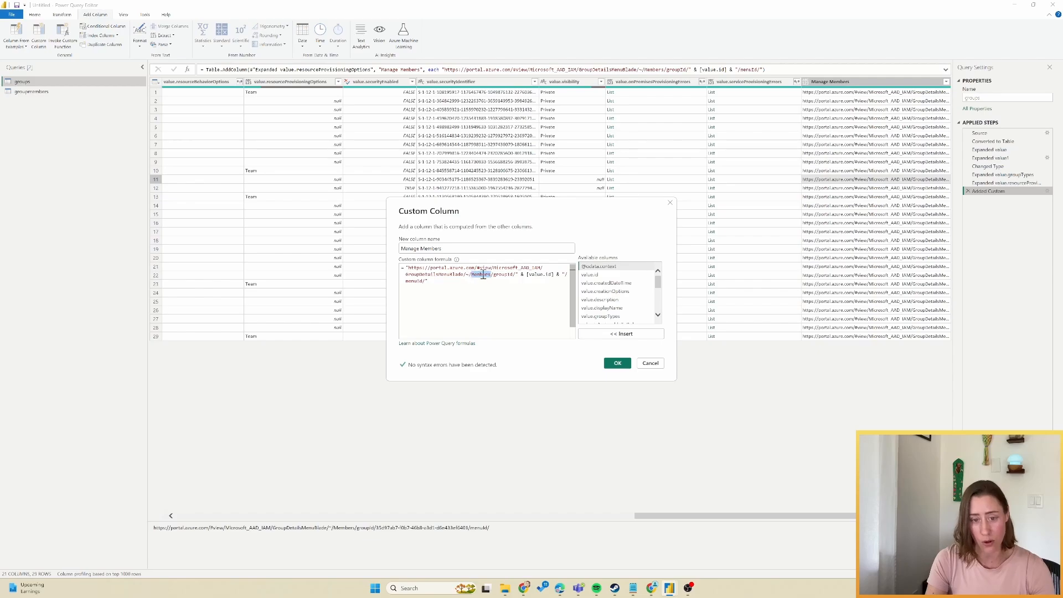
{"action": "left_click", "coordinate": [660, 365]}
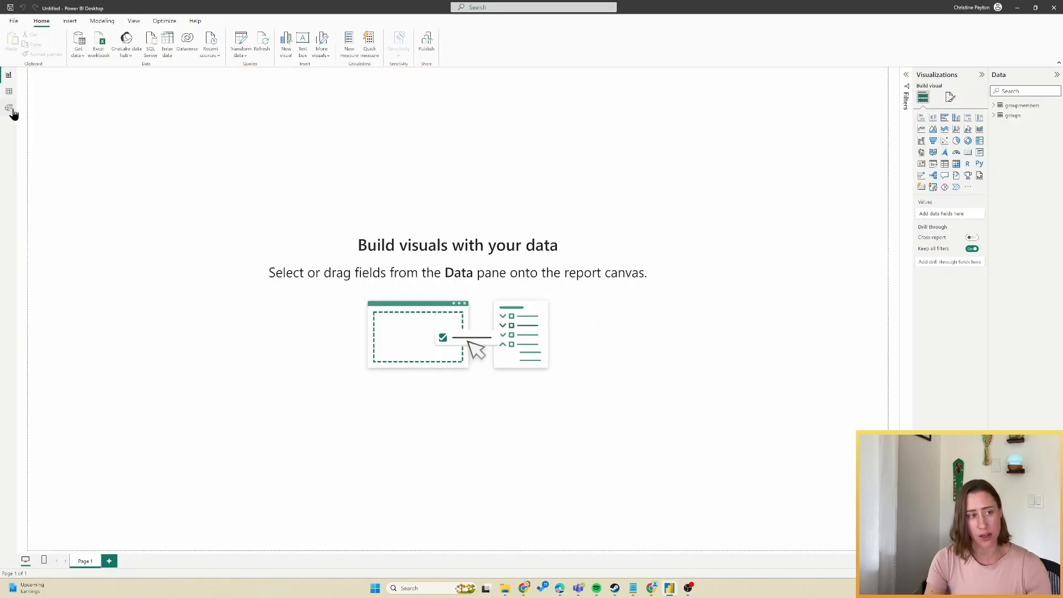
In Model view, relate groups value.id to groupmembers groupId.
{"action": "left_click", "coordinate": [12, 109]}
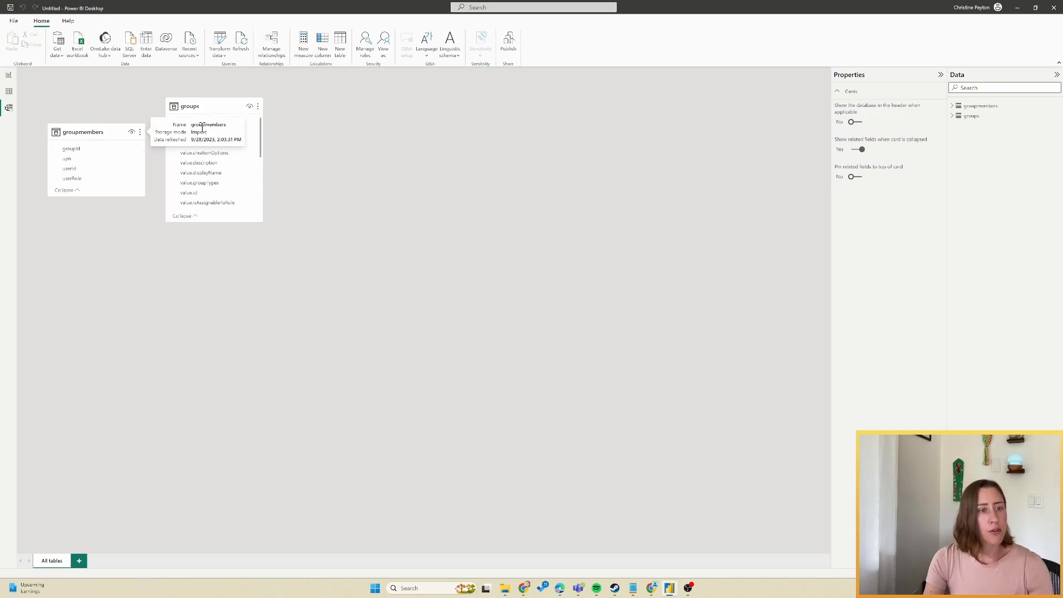
{"action": "left_click", "coordinate": [198, 193]}
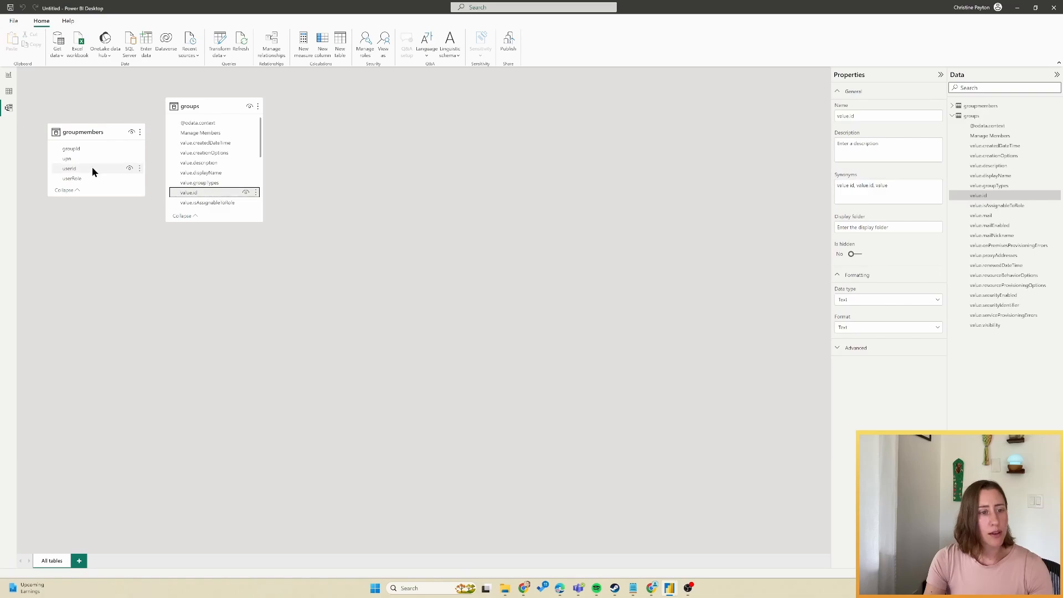
{"action": "left_click_drag", "start_coordinate": [143, 196], "coordinate": [133, 260]}
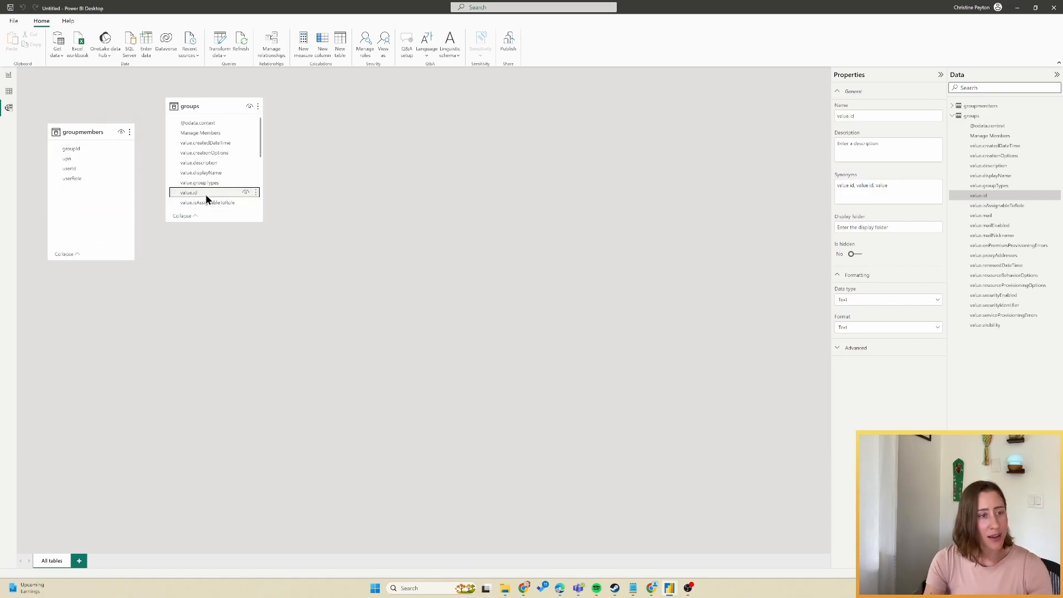
{"action": "left_click_drag", "start_coordinate": [183, 190], "coordinate": [91, 149]}
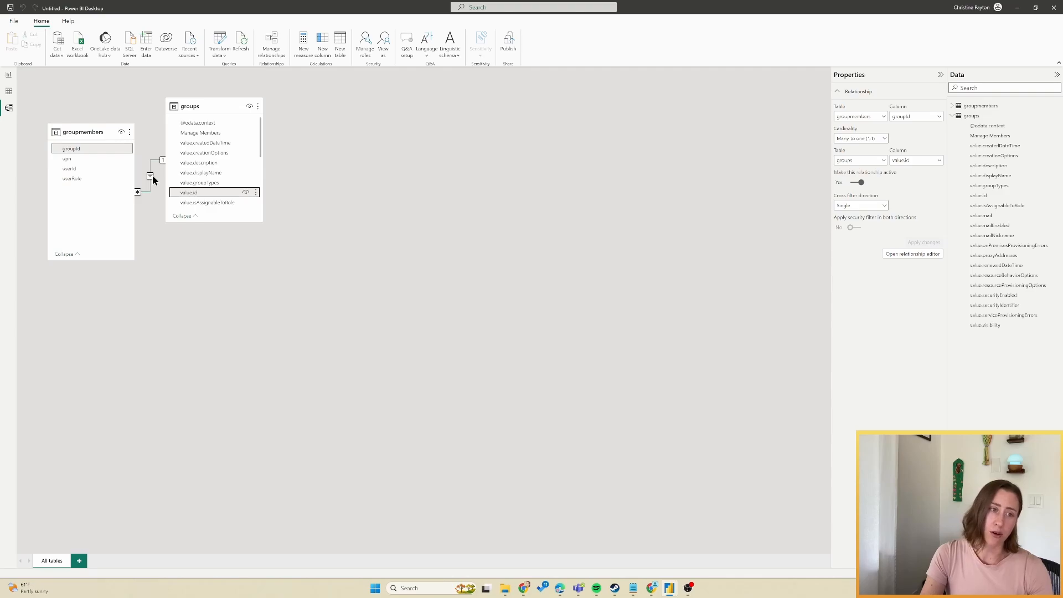
Set the new relationship's cross filter direction to Both.
{"action": "double_click", "coordinate": [150, 178]}
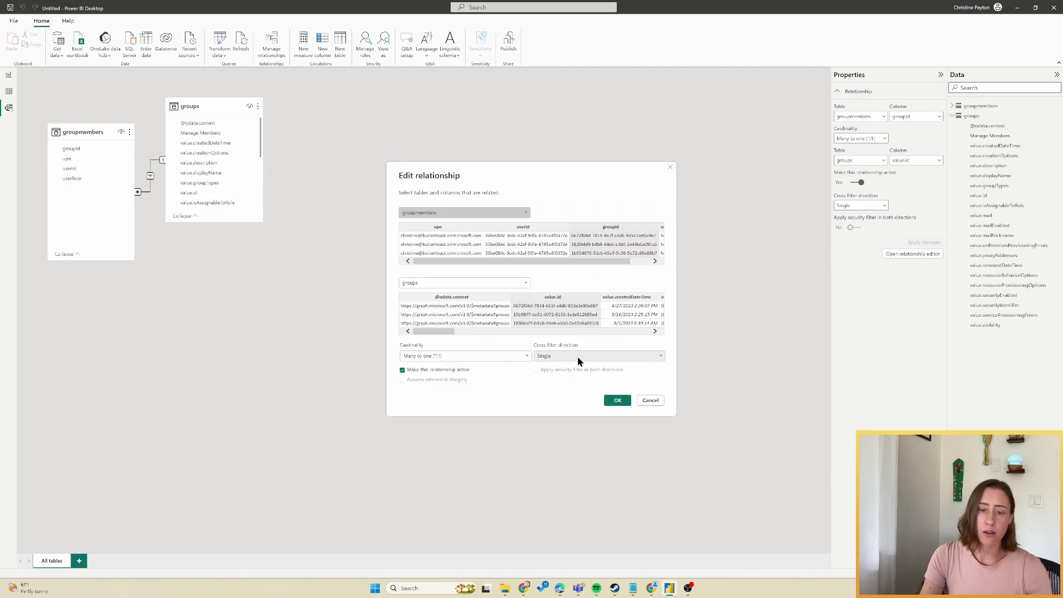
{"action": "left_click", "coordinate": [577, 357]}
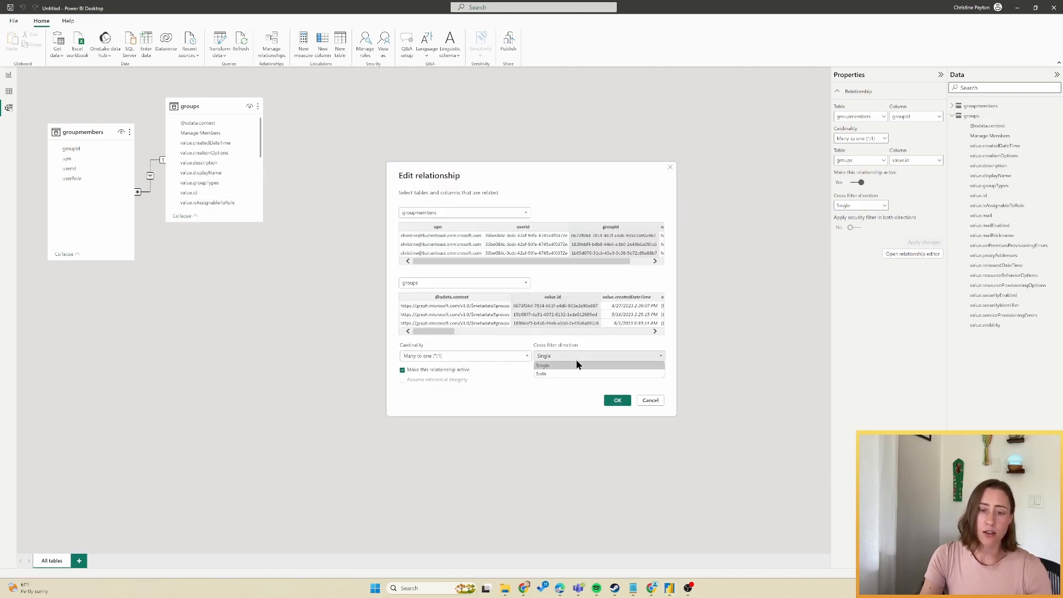
{"action": "left_click", "coordinate": [547, 373]}
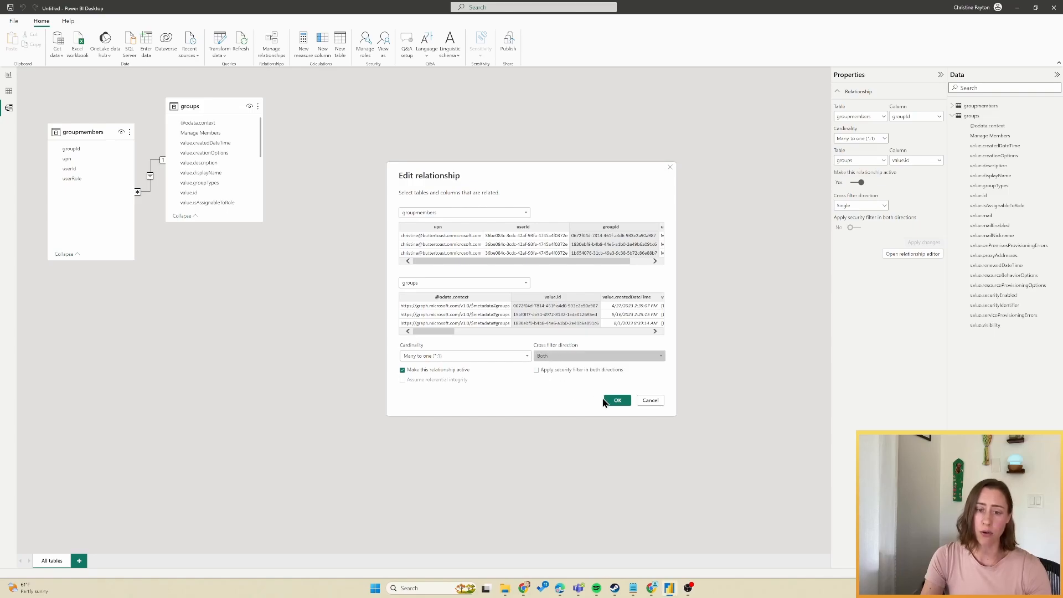
{"action": "left_click", "coordinate": [617, 399]}
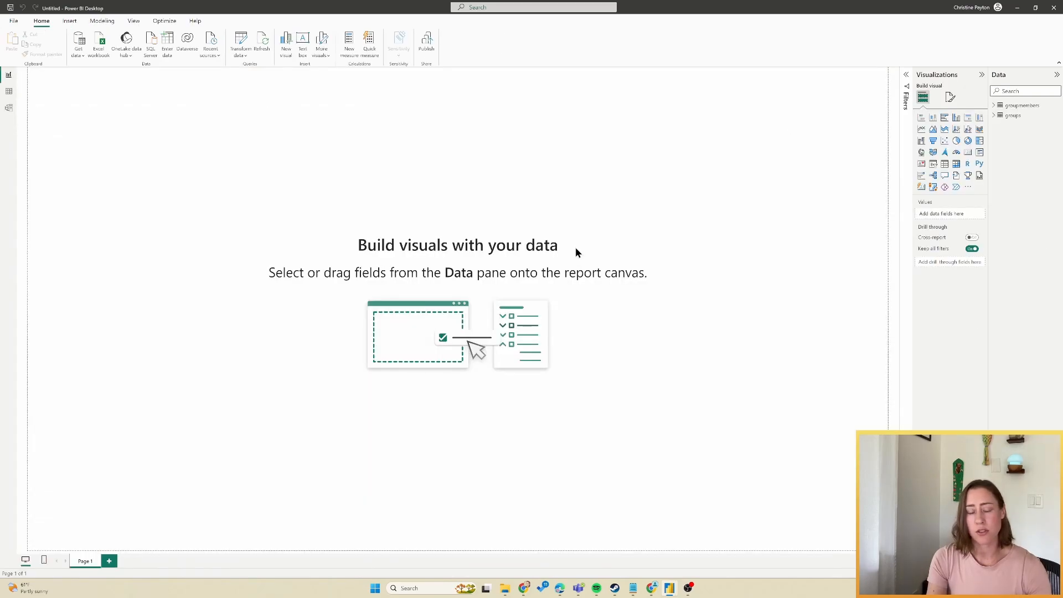
Insert a table visual and enlarge it near the page centre.
{"action": "left_click", "coordinate": [945, 164]}
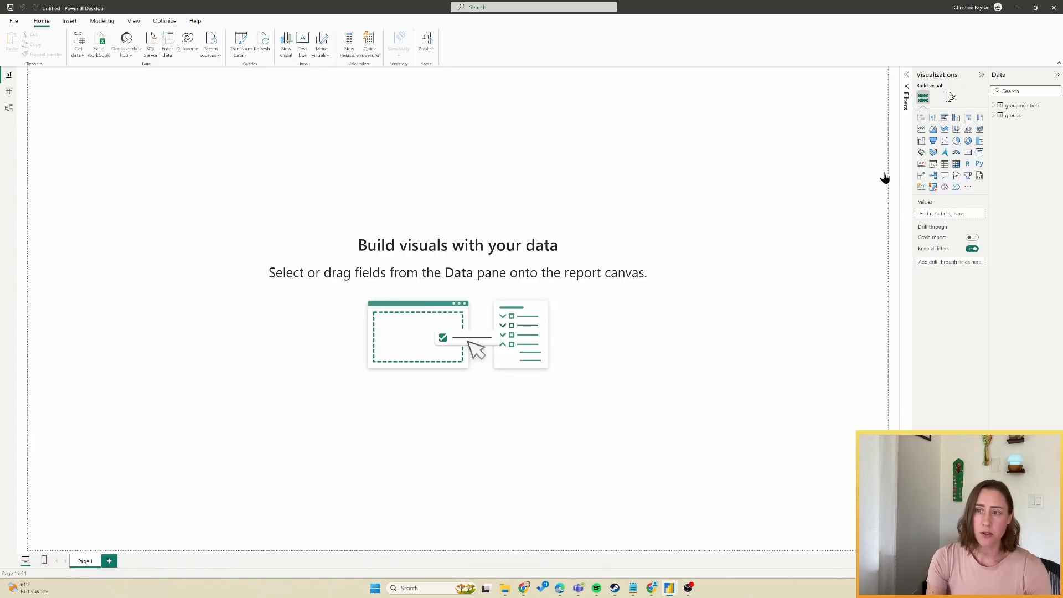
{"action": "left_click_drag", "start_coordinate": [129, 176], "coordinate": [176, 243]}
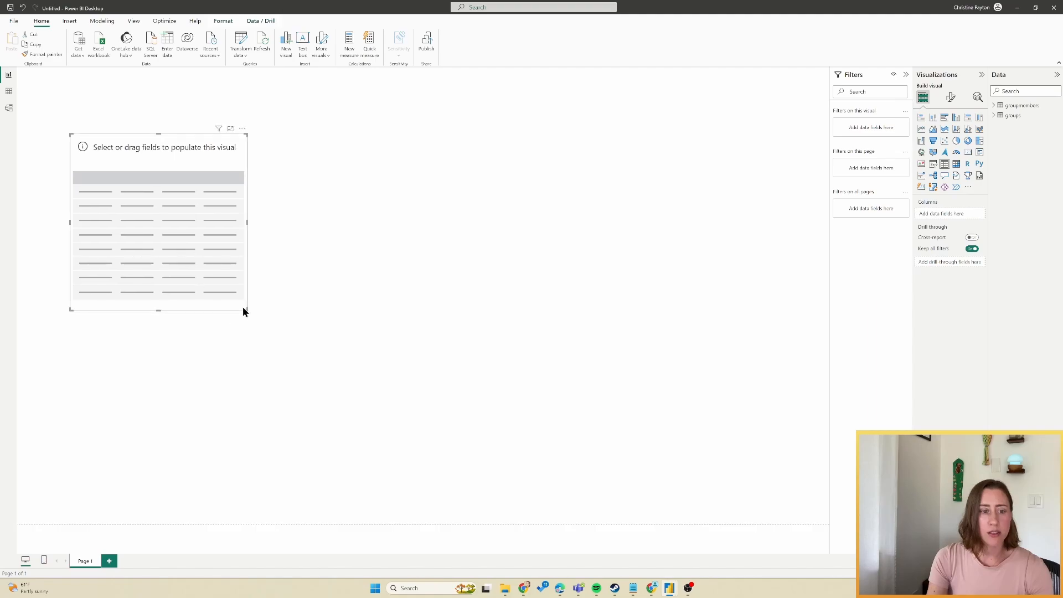
{"action": "left_click_drag", "start_coordinate": [247, 310], "coordinate": [623, 470]}
Add value.displayName, groupTypes, mail, mailEnabled, visibility and Manage Members to the table.
{"action": "left_click", "coordinate": [993, 115]}
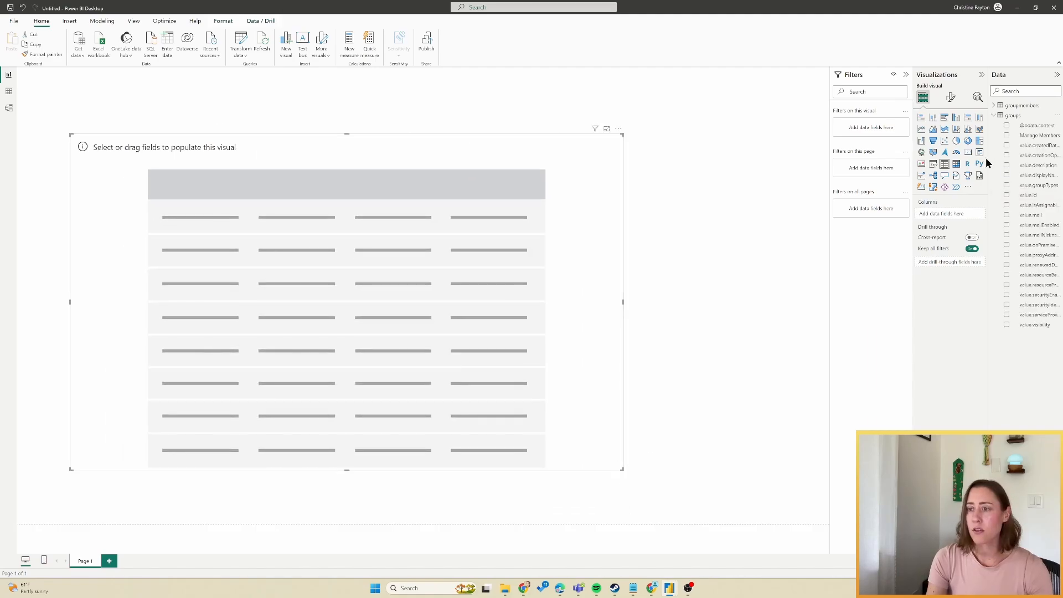
{"action": "left_click_drag", "start_coordinate": [985, 158], "coordinate": [937, 160]}
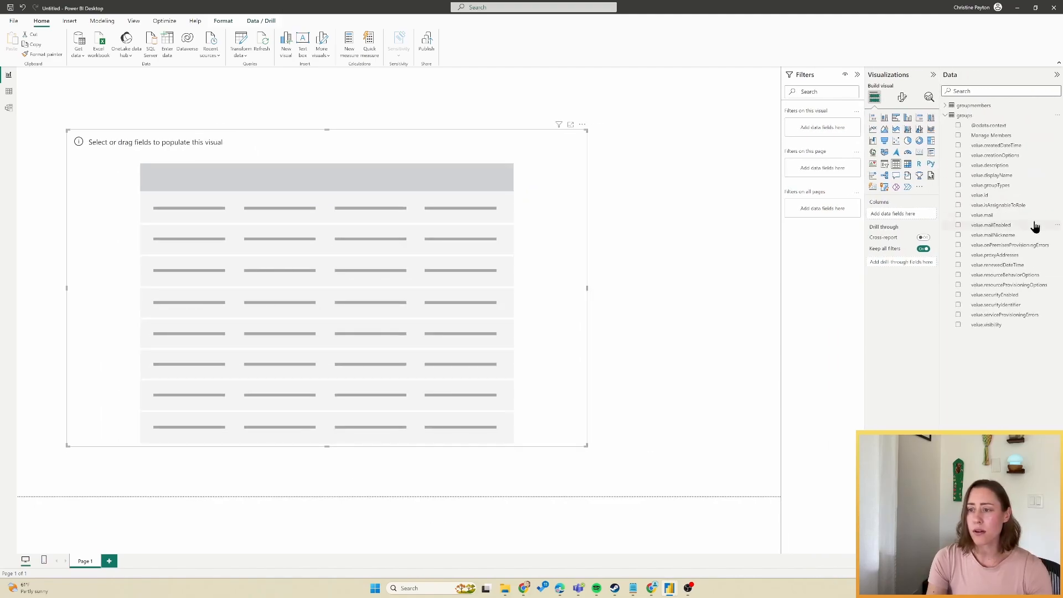
{"action": "left_click", "coordinate": [958, 176]}
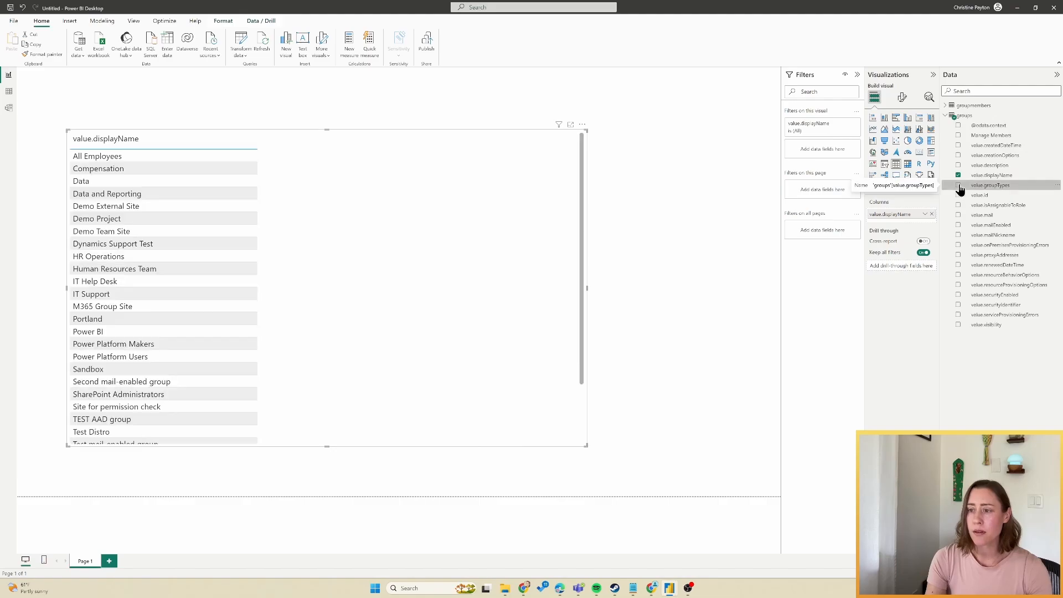
{"action": "left_click", "coordinate": [958, 185]}
{"action": "left_click", "coordinate": [958, 215]}
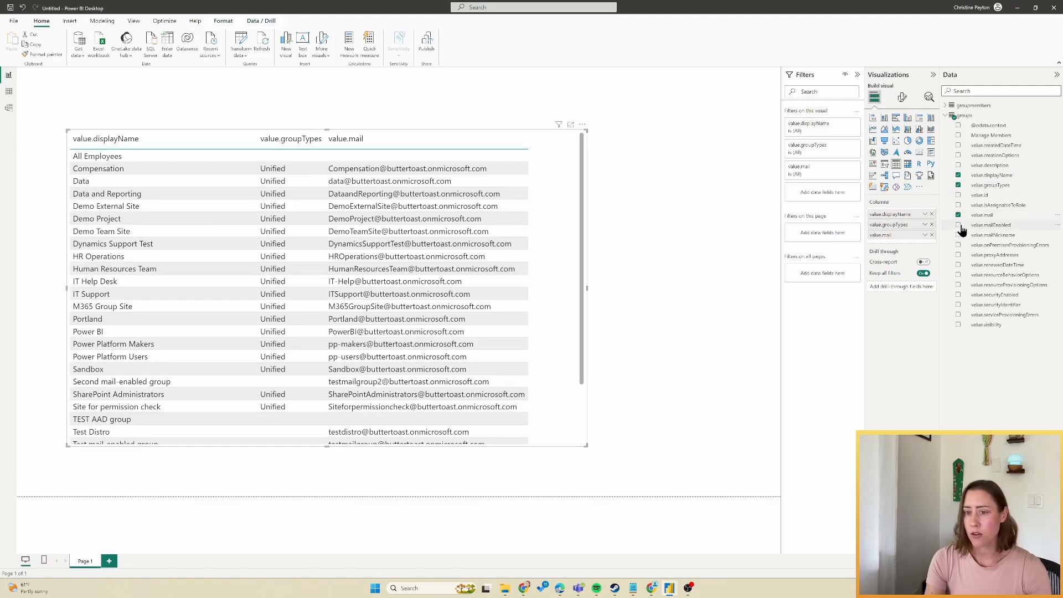
{"action": "left_click", "coordinate": [958, 225]}
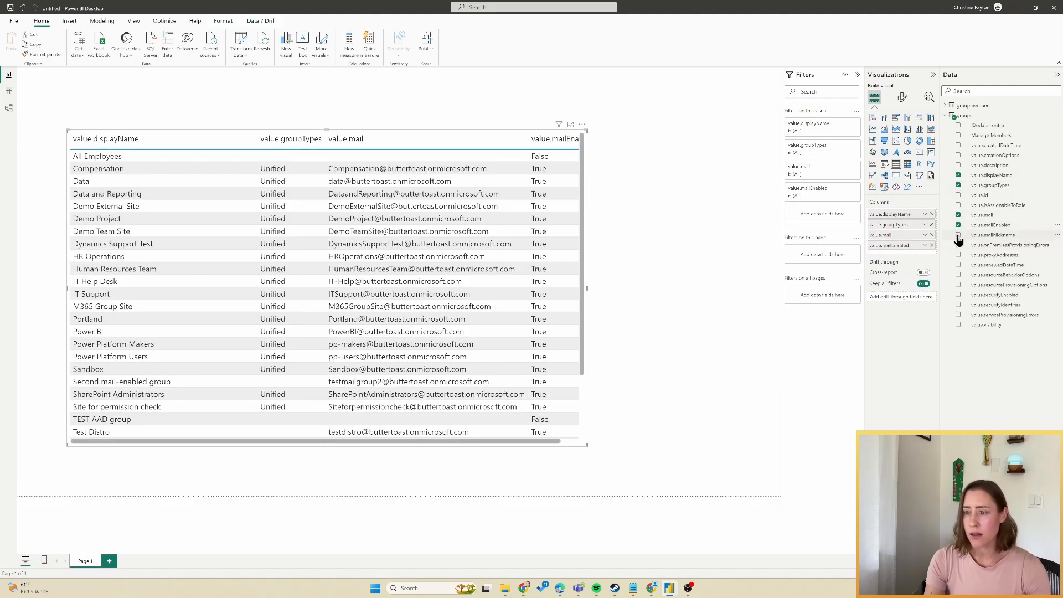
{"action": "left_click", "coordinate": [958, 325]}
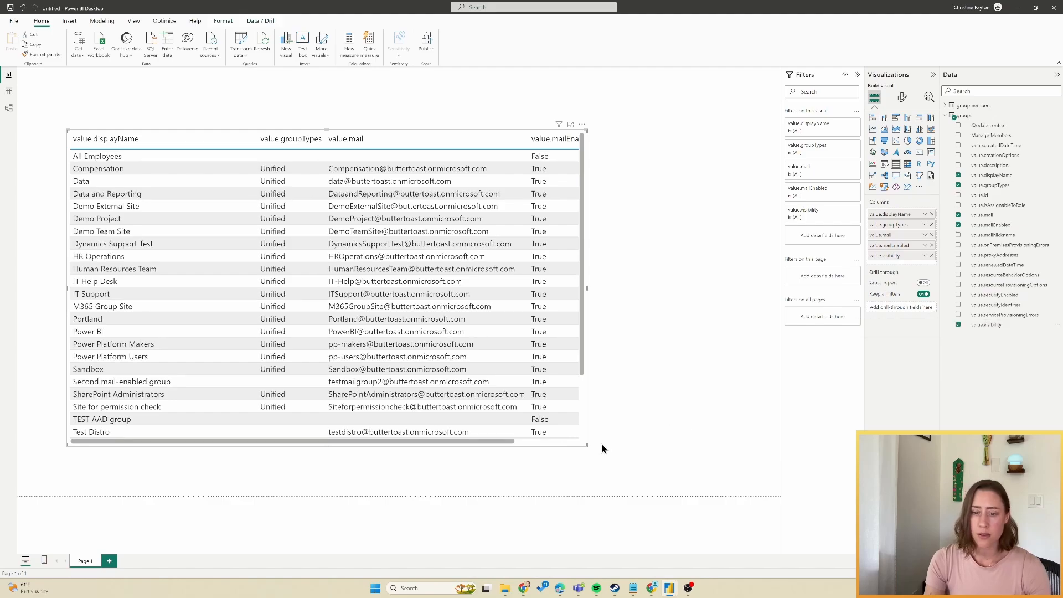
{"action": "left_click_drag", "start_coordinate": [585, 446], "coordinate": [735, 471]}
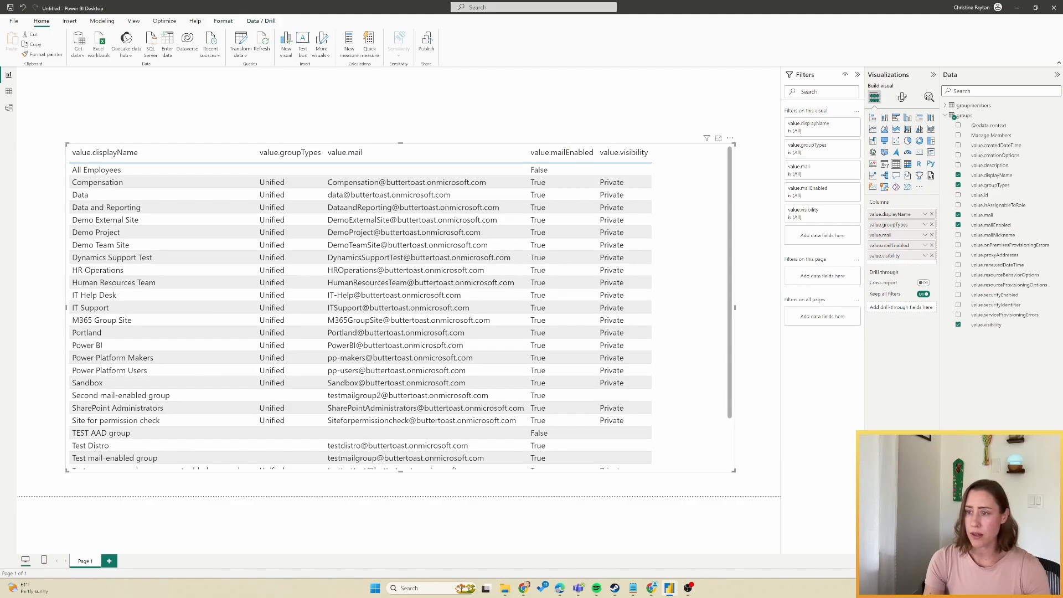
{"action": "left_click", "coordinate": [958, 135]}
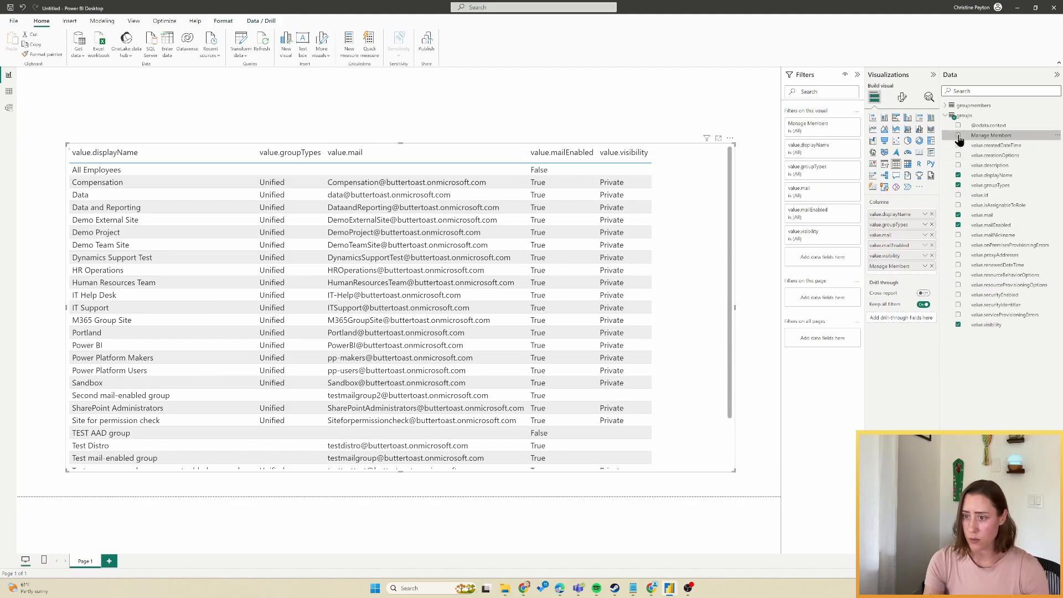
{"action": "left_click", "coordinate": [1007, 138]}
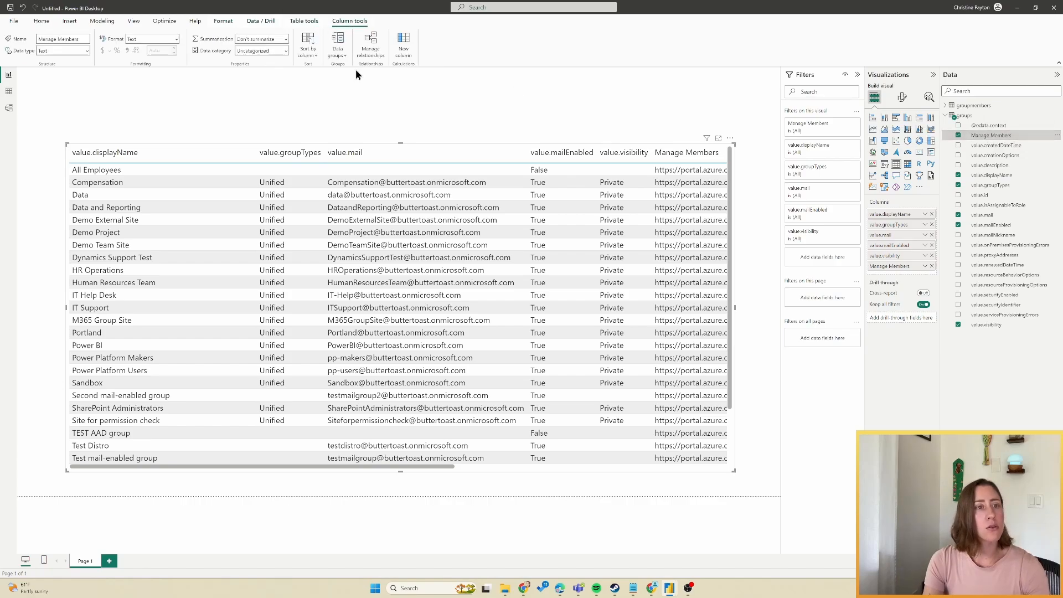
Categorize Manage Members as Web URL, show it as URL icons, and narrow its column.
{"action": "left_click", "coordinate": [286, 51]}
{"action": "left_click", "coordinate": [259, 195]}
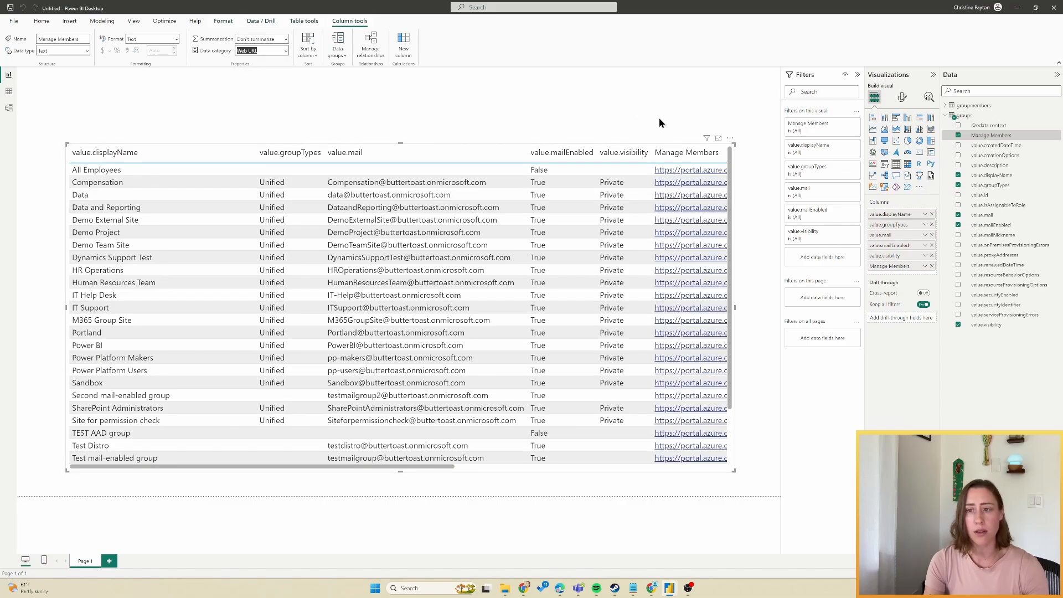
{"action": "left_click", "coordinate": [902, 97]}
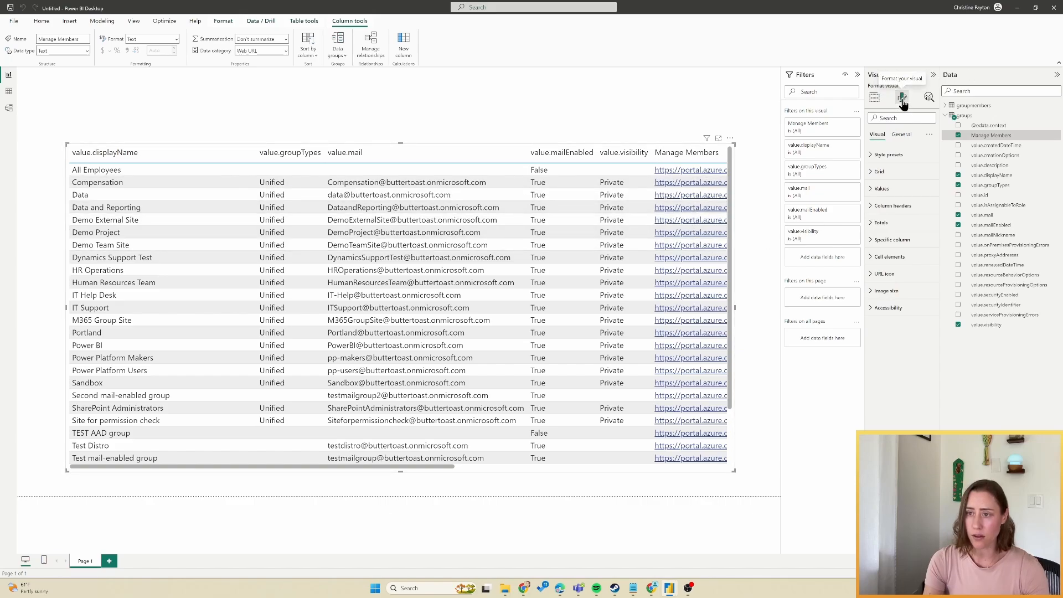
{"action": "left_click", "coordinate": [880, 275]}
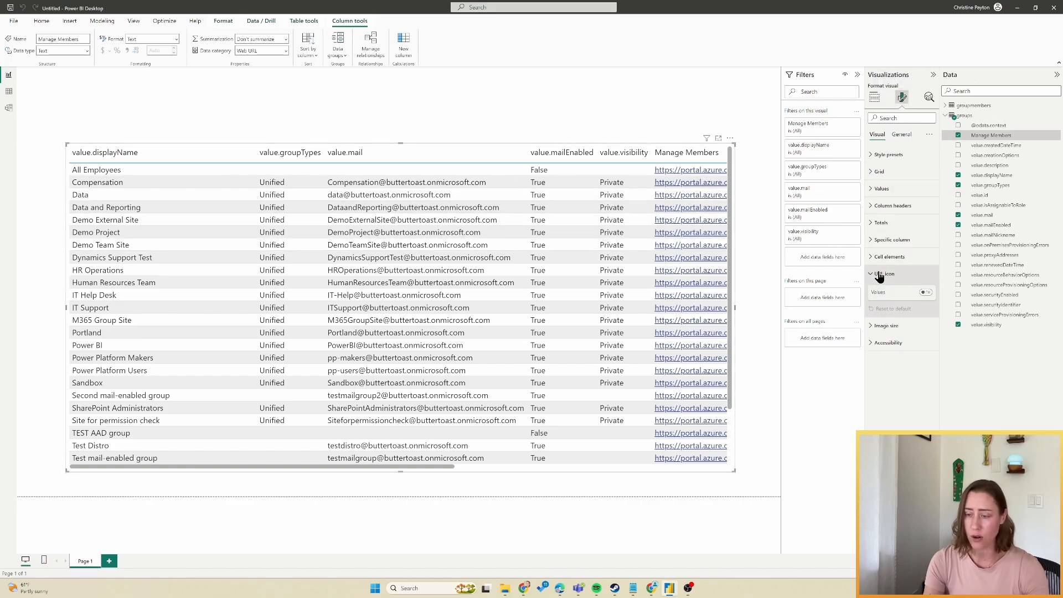
{"action": "left_click", "coordinate": [926, 292]}
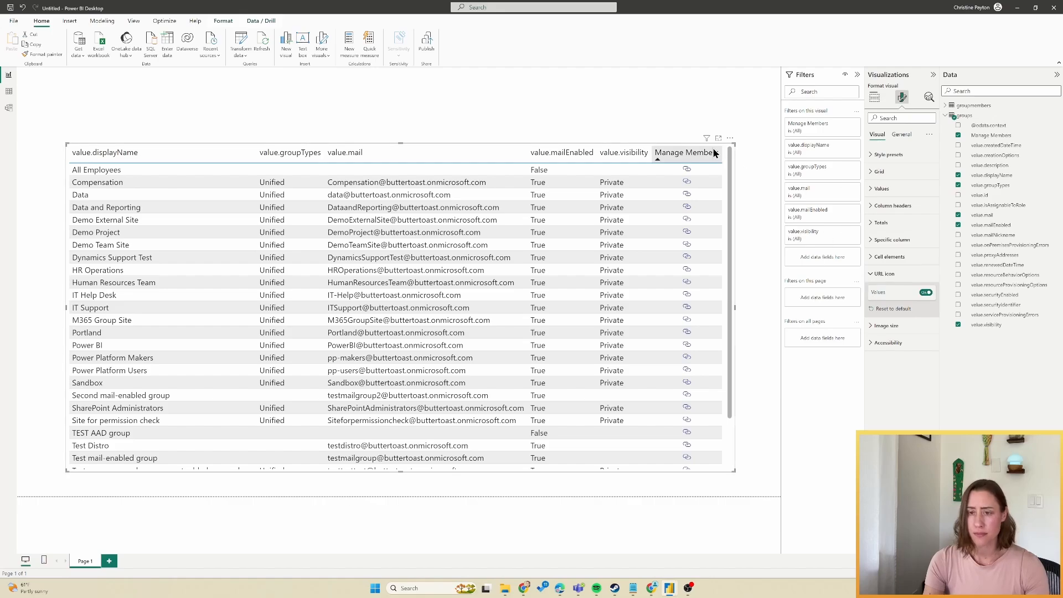
{"action": "left_click_drag", "start_coordinate": [721, 152], "coordinate": [692, 157]}
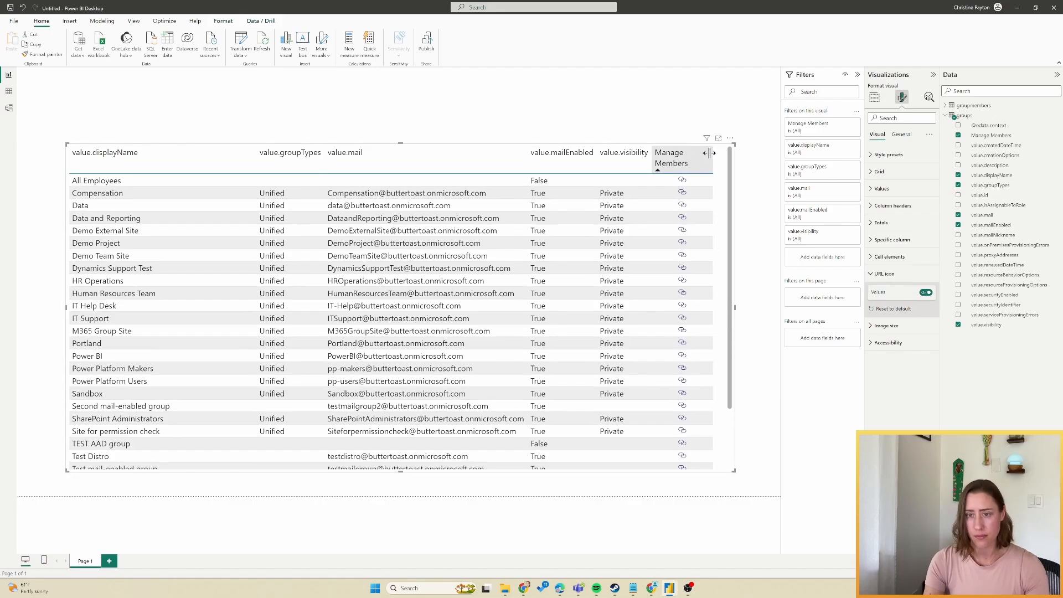
Rename the table columns Group Name, Type, Email, Mail Enabled? and Visibility.
{"action": "left_click", "coordinate": [874, 97]}
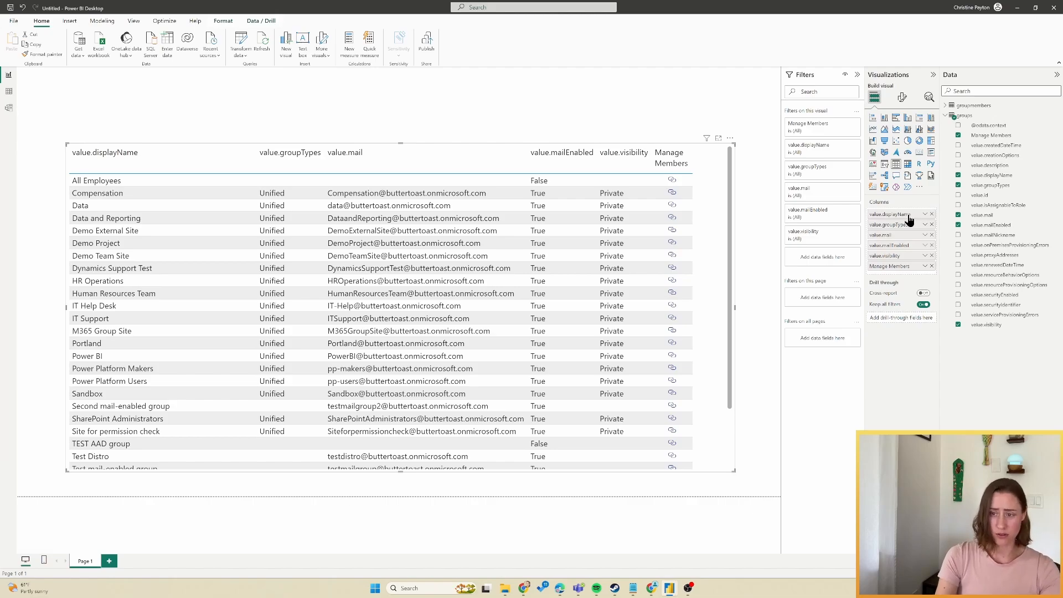
{"action": "double_click", "coordinate": [908, 216]}
{"action": "type", "text": "Group Name"}
{"action": "key", "text": "Return"}
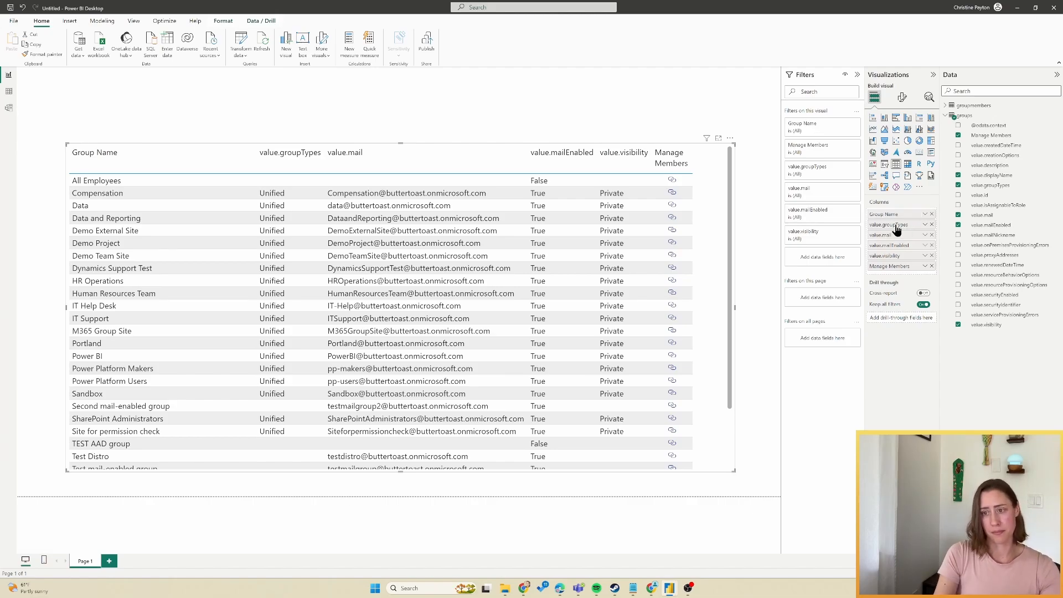
{"action": "double_click", "coordinate": [897, 226]}
{"action": "type", "text": "Type"}
{"action": "double_click", "coordinate": [892, 237]}
{"action": "type", "text": "Email"}
{"action": "double_click", "coordinate": [898, 246]}
{"action": "type", "text": "Mail Enabled?"}
{"action": "key", "text": "Return"}
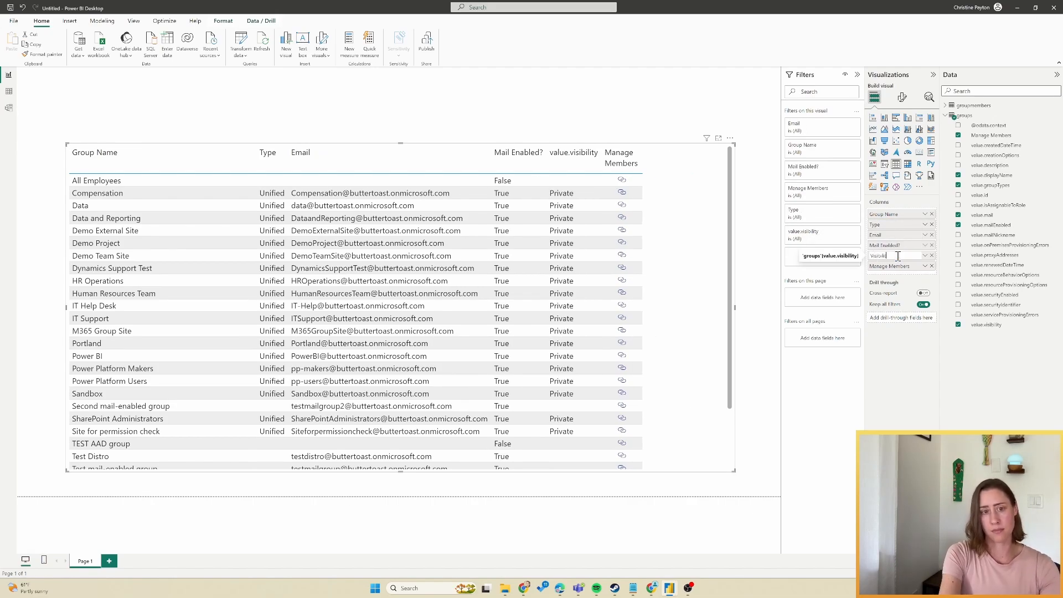
{"action": "double_click", "coordinate": [885, 256]}
{"action": "type", "text": "Visibility"}
{"action": "key", "text": "Return"}
{"action": "left_click", "coordinate": [745, 128]}
Add a slicer on groupmembers upn at the top of the page, excluding blank values.
{"action": "left_click", "coordinate": [884, 164]}
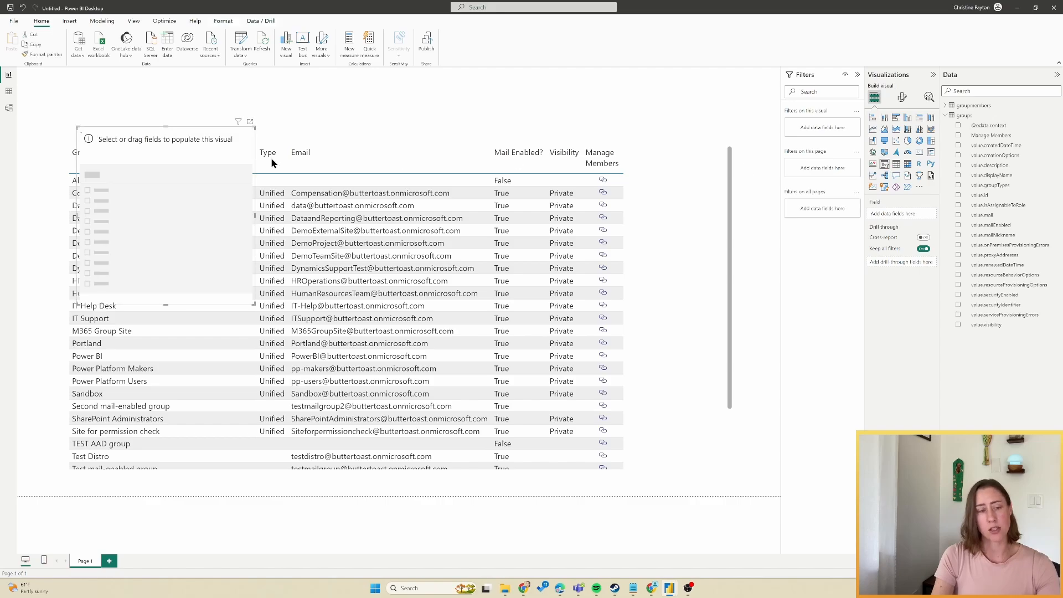
{"action": "left_click_drag", "start_coordinate": [254, 303], "coordinate": [249, 167]}
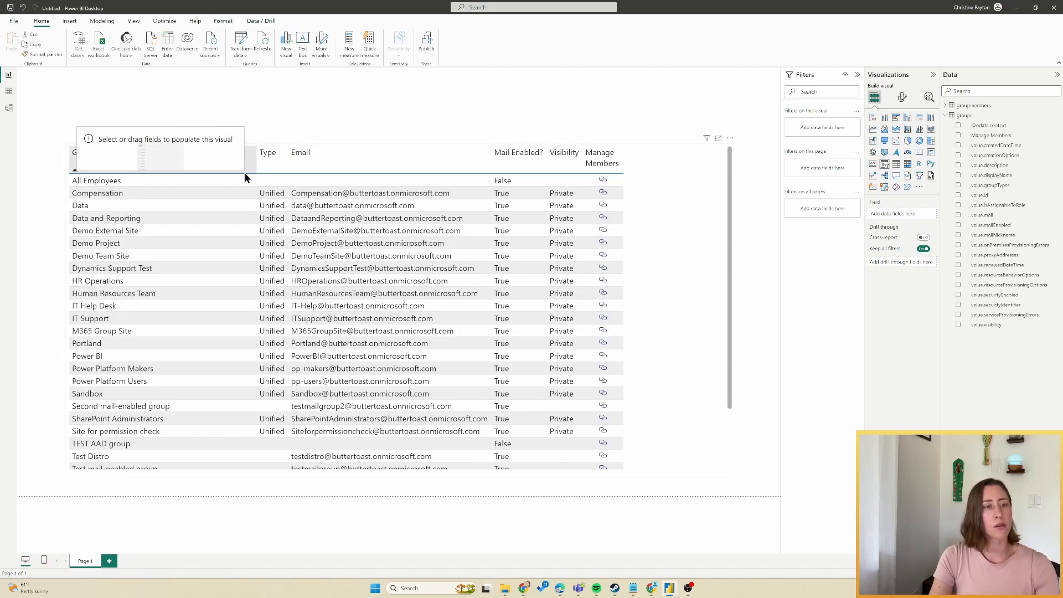
{"action": "left_click_drag", "start_coordinate": [178, 150], "coordinate": [167, 95]}
{"action": "left_click", "coordinate": [946, 105]}
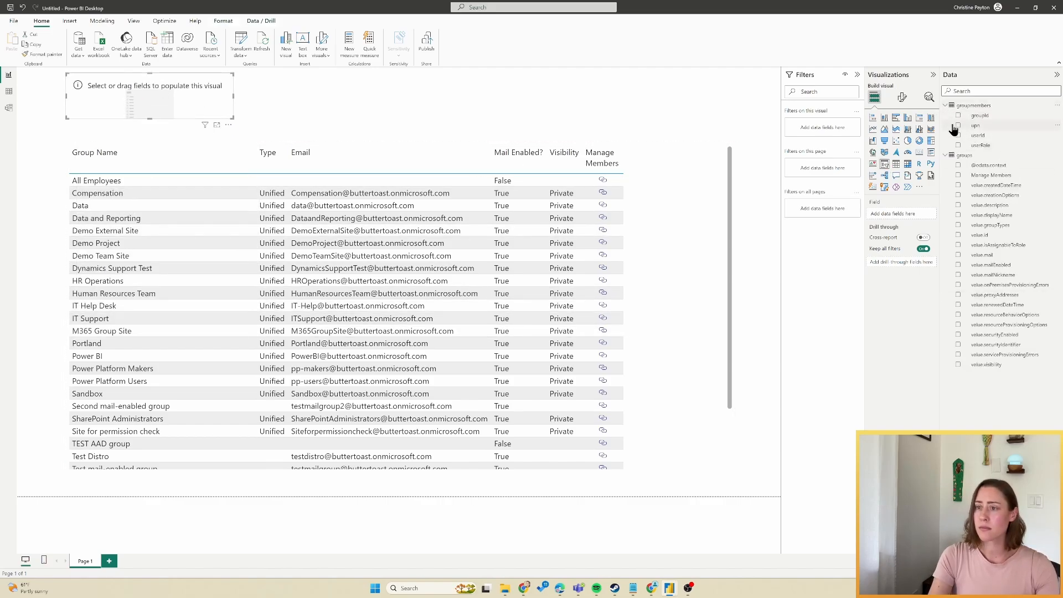
{"action": "left_click", "coordinate": [958, 125]}
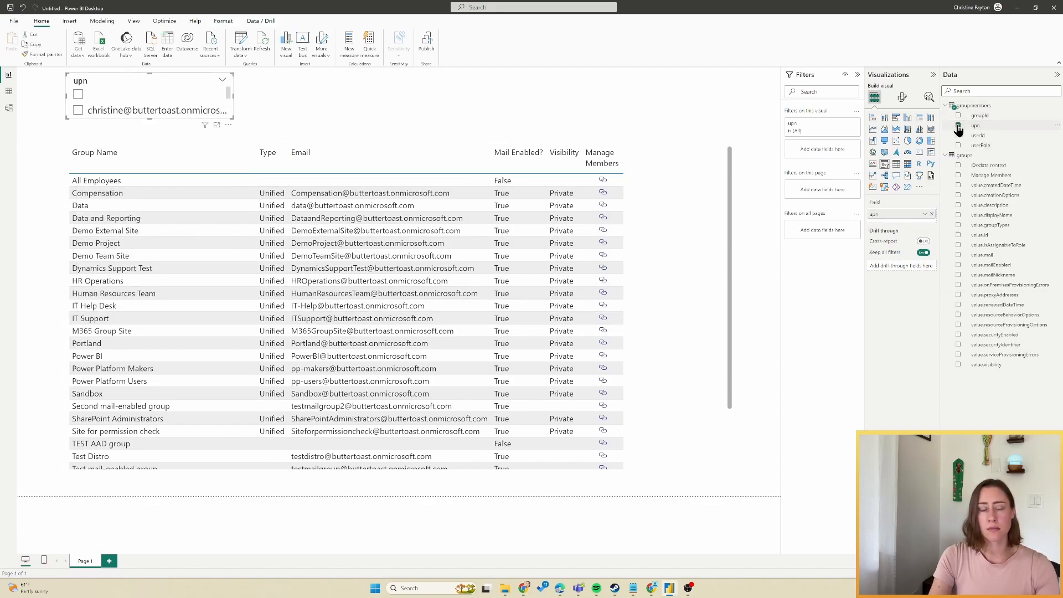
{"action": "left_click", "coordinate": [827, 128]}
{"action": "left_click", "coordinate": [793, 175]}
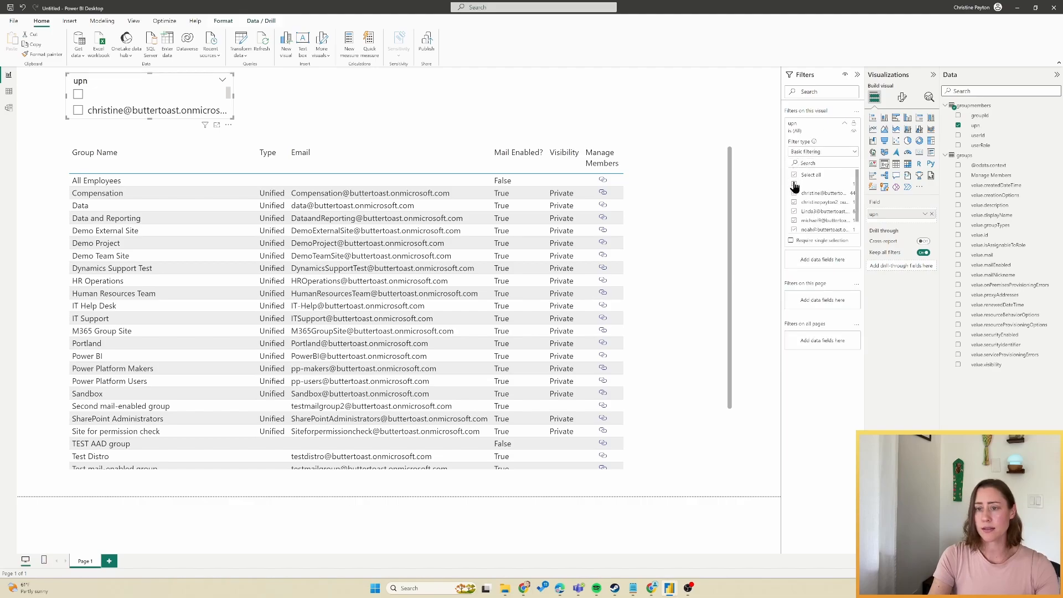
{"action": "left_click", "coordinate": [794, 184]}
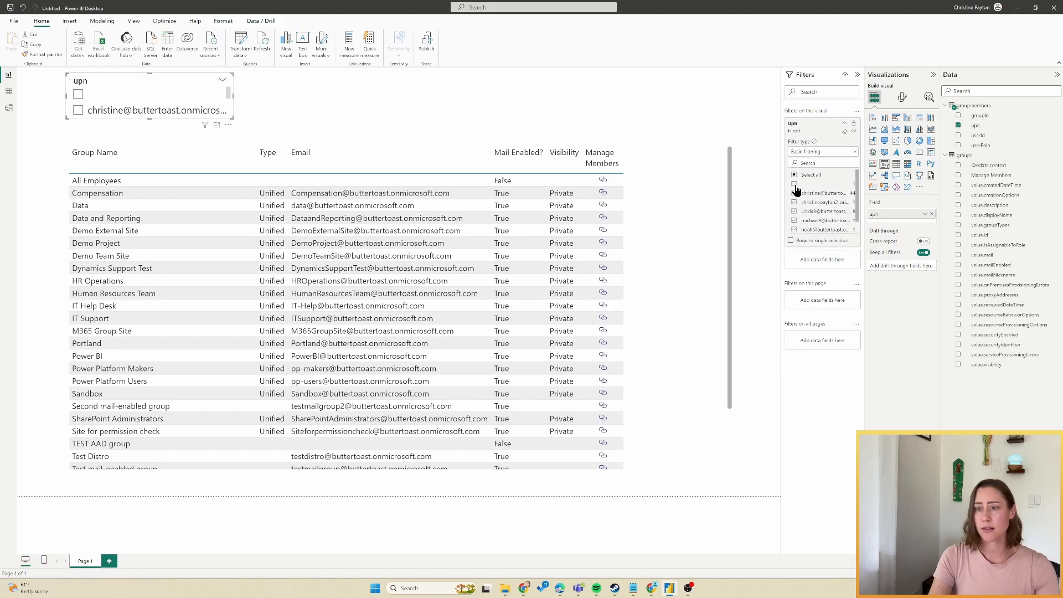
Make the slicer a dropdown titled Lookup "member of" on user... above the groups table.
{"action": "left_click", "coordinate": [902, 98]}
{"action": "left_click", "coordinate": [913, 155]}
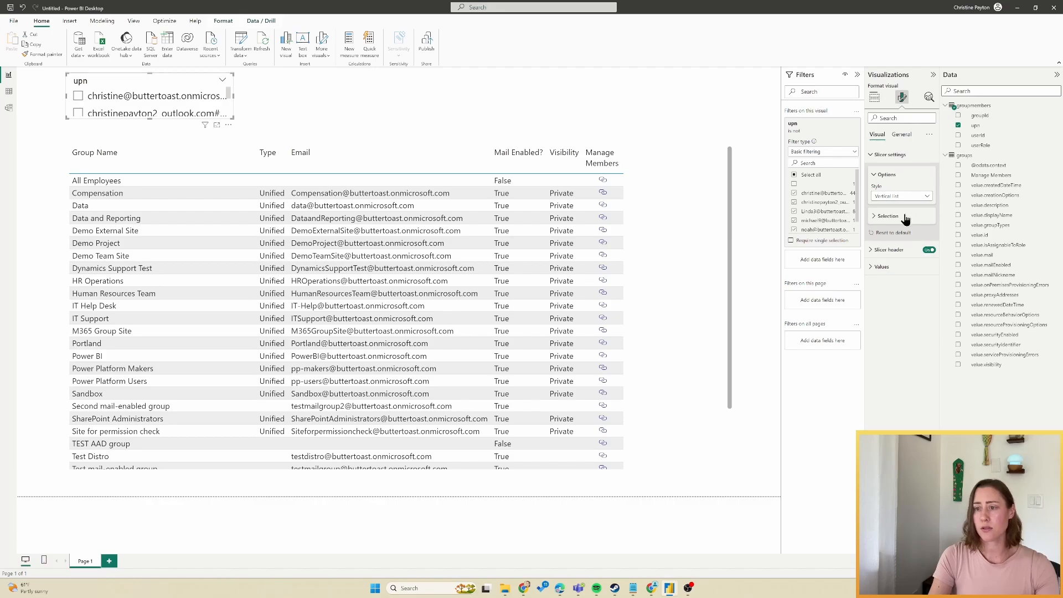
{"action": "left_click", "coordinate": [904, 197]}
{"action": "left_click", "coordinate": [889, 227]}
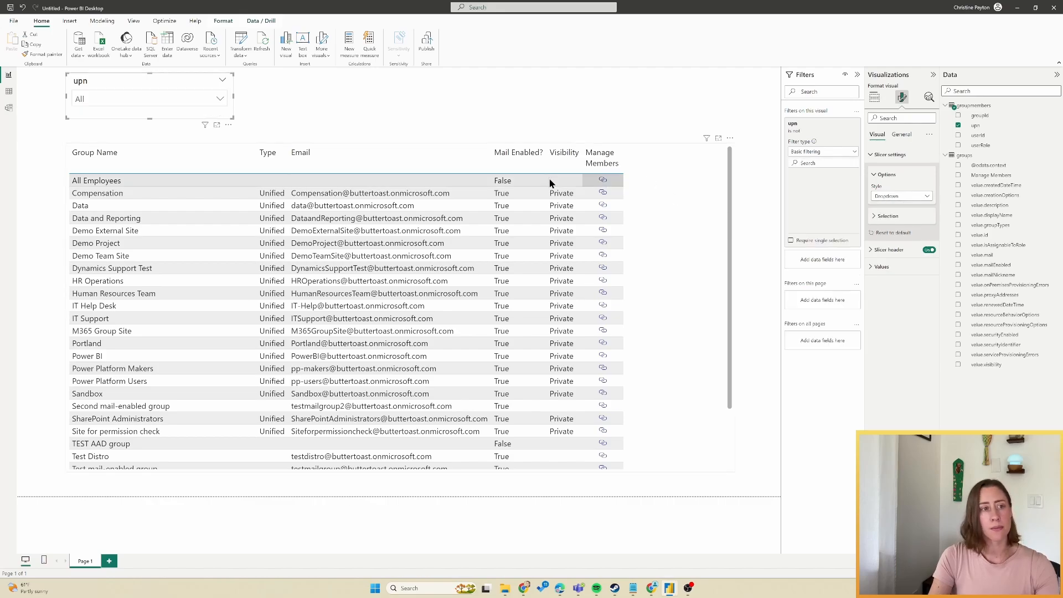
{"action": "left_click", "coordinate": [874, 98]}
{"action": "double_click", "coordinate": [889, 215]}
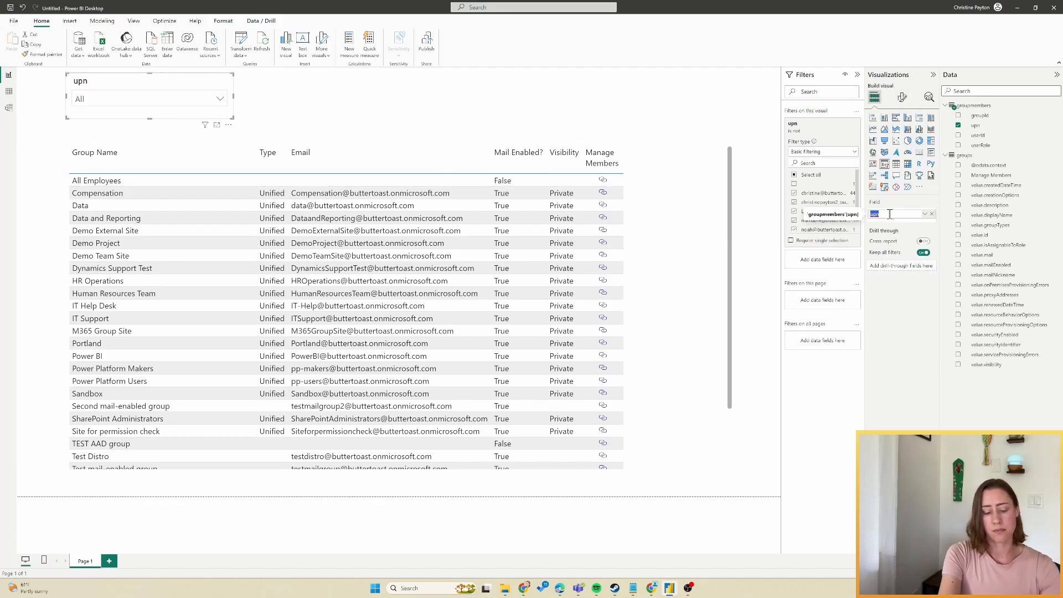
{"action": "type", "text": "Lookup \"member of\" on user..."}
{"action": "key", "text": "Return"}
{"action": "left_click_drag", "start_coordinate": [111, 83], "coordinate": [112, 100]}
Apply the Minimal style preset to the groups table.
{"action": "left_click", "coordinate": [670, 221]}
{"action": "left_click", "coordinate": [902, 98]}
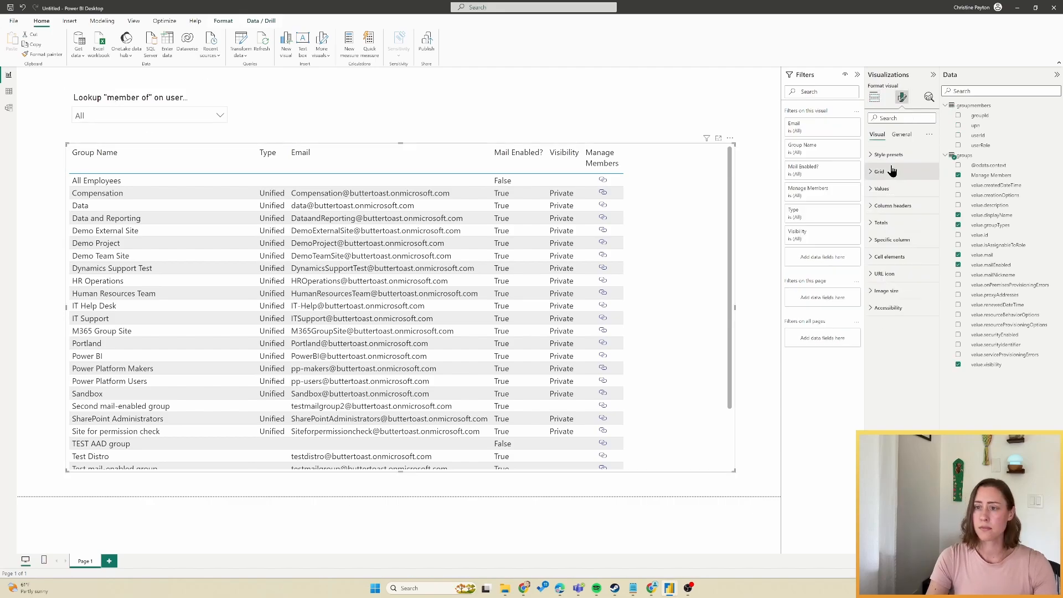
{"action": "left_click", "coordinate": [888, 155]}
{"action": "left_click", "coordinate": [900, 173]}
{"action": "left_click", "coordinate": [886, 204]}
{"action": "left_click", "coordinate": [757, 229]}
Rename the page to Groups and start a members table with upn and userRole.
{"action": "double_click", "coordinate": [82, 562]}
{"action": "type", "text": "Groups"}
{"action": "key", "text": "Return"}
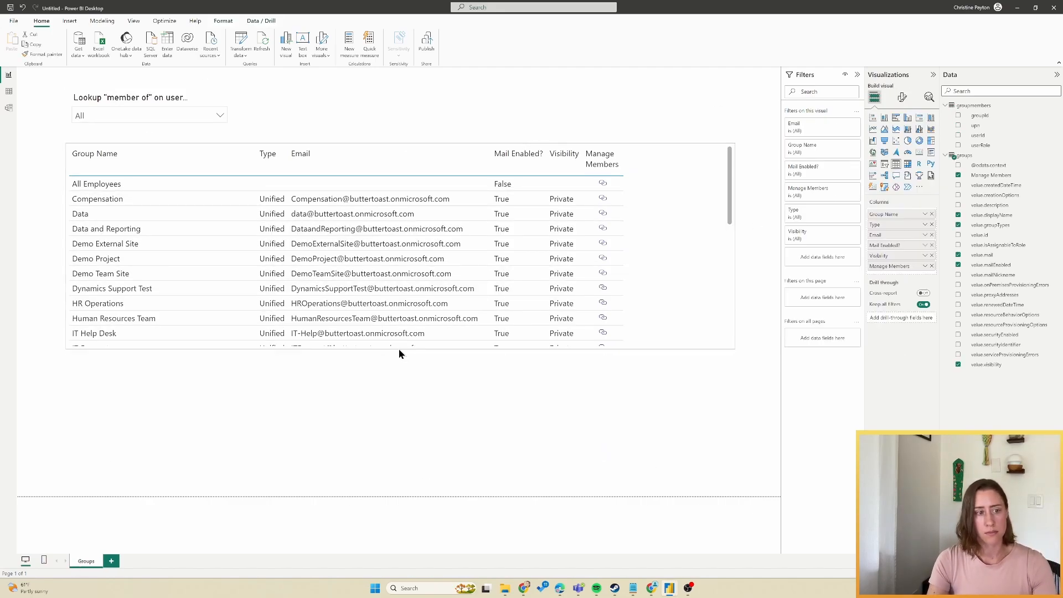
{"action": "left_click", "coordinate": [958, 145]}
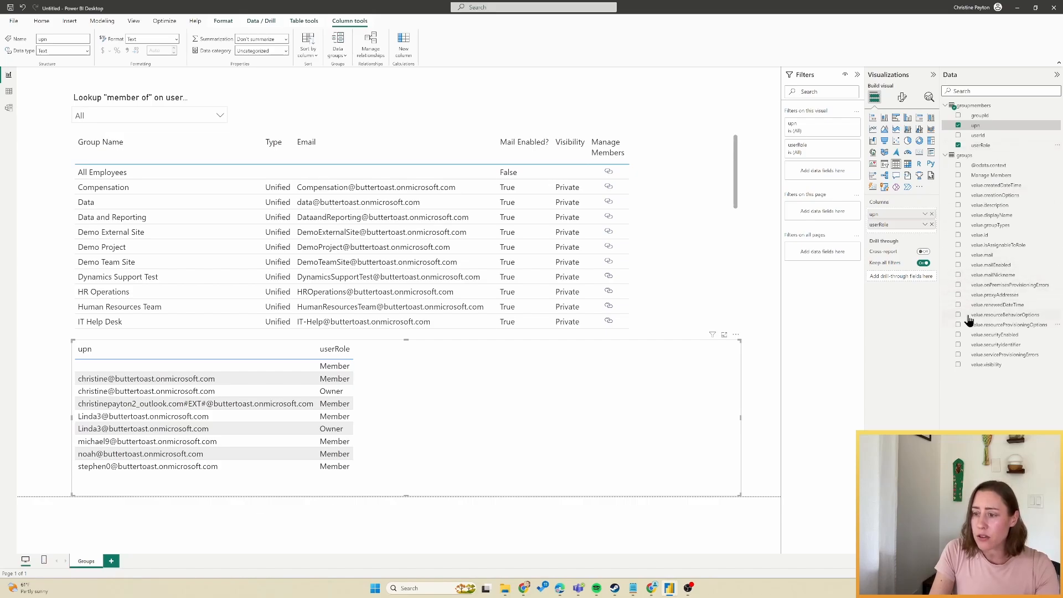
Add Group Name to the members table, exclude blank upn rows, and sort by Group Name.
{"action": "left_click", "coordinate": [958, 214]}
{"action": "double_click", "coordinate": [899, 235]}
{"action": "type", "text": "Gr"}
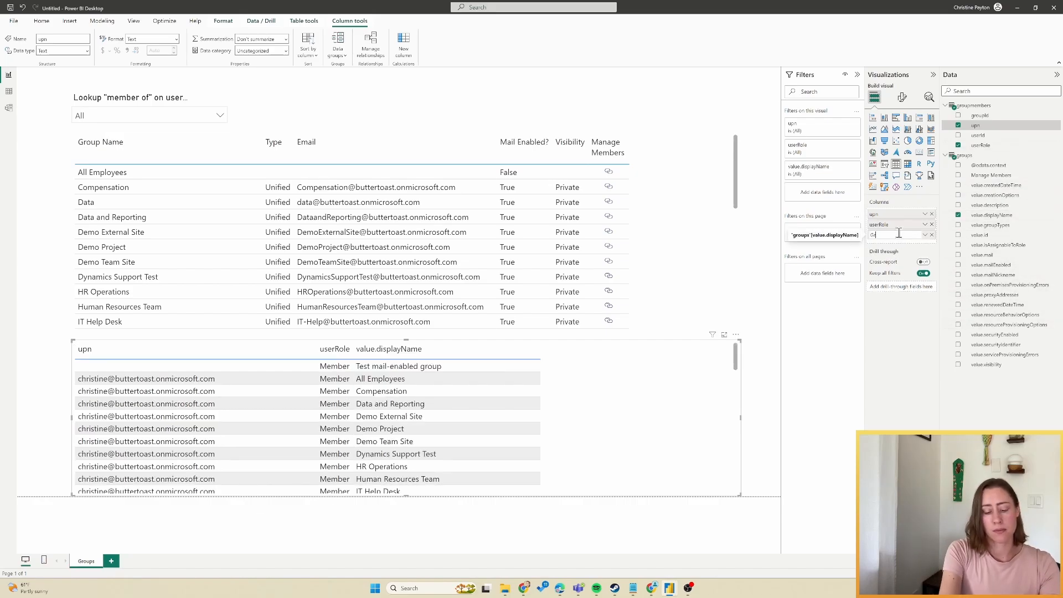
{"action": "type", "text": "oup Name"}
{"action": "key", "text": "Return"}
{"action": "left_click", "coordinate": [902, 96]}
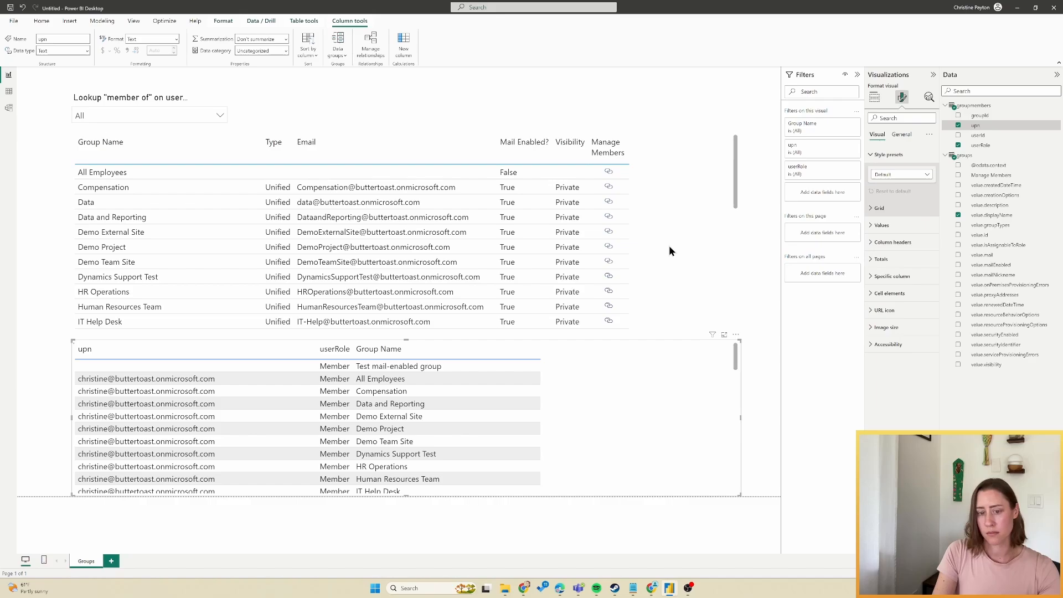
{"action": "left_click", "coordinate": [812, 151]}
{"action": "left_click", "coordinate": [794, 196]}
{"action": "left_click", "coordinate": [795, 205]}
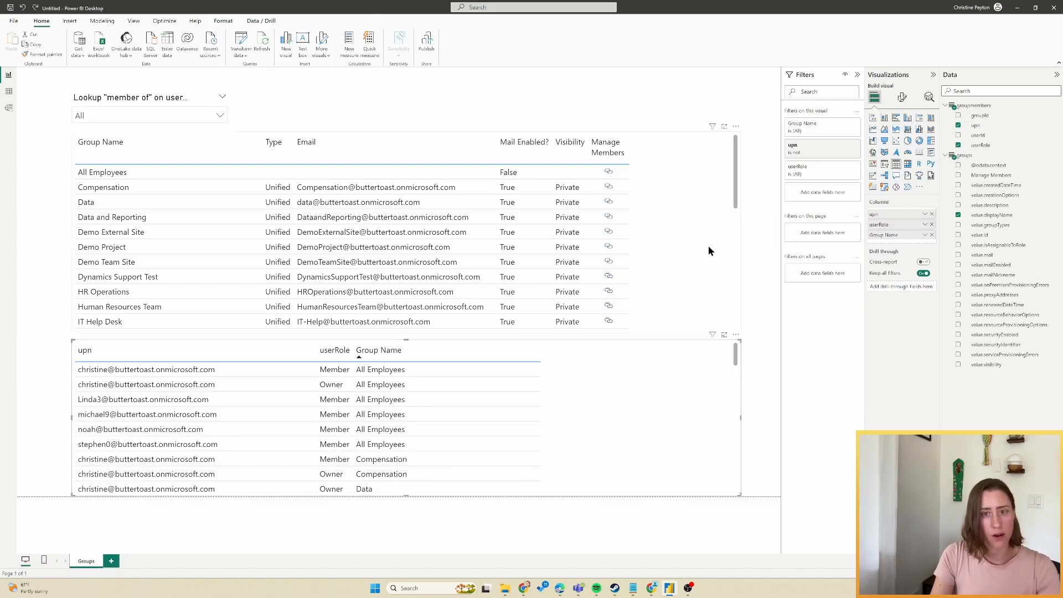
Test cross-filtering by selecting Data and Reporting, Demo Project, Dynamics Support Test and other groups.
{"action": "left_click", "coordinate": [205, 221]}
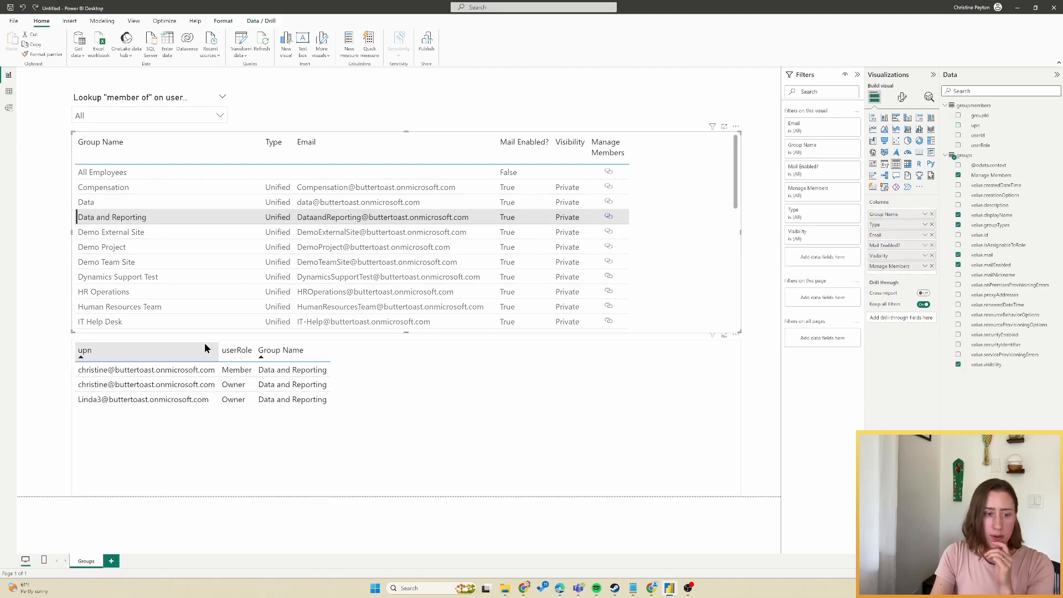
{"action": "left_click", "coordinate": [218, 249]}
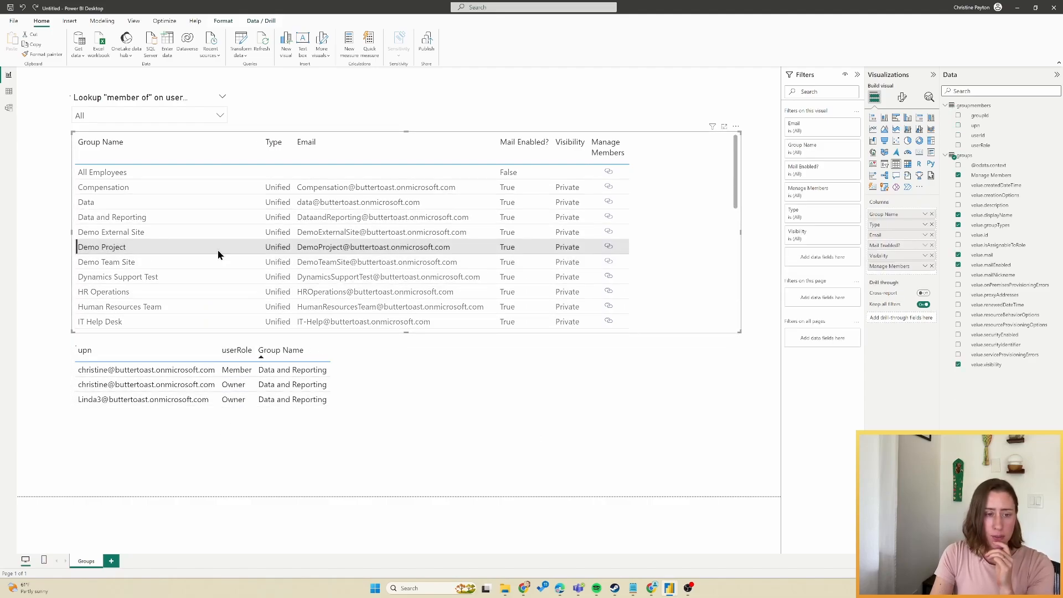
{"action": "left_click", "coordinate": [224, 286]}
{"action": "left_click", "coordinate": [225, 308]}
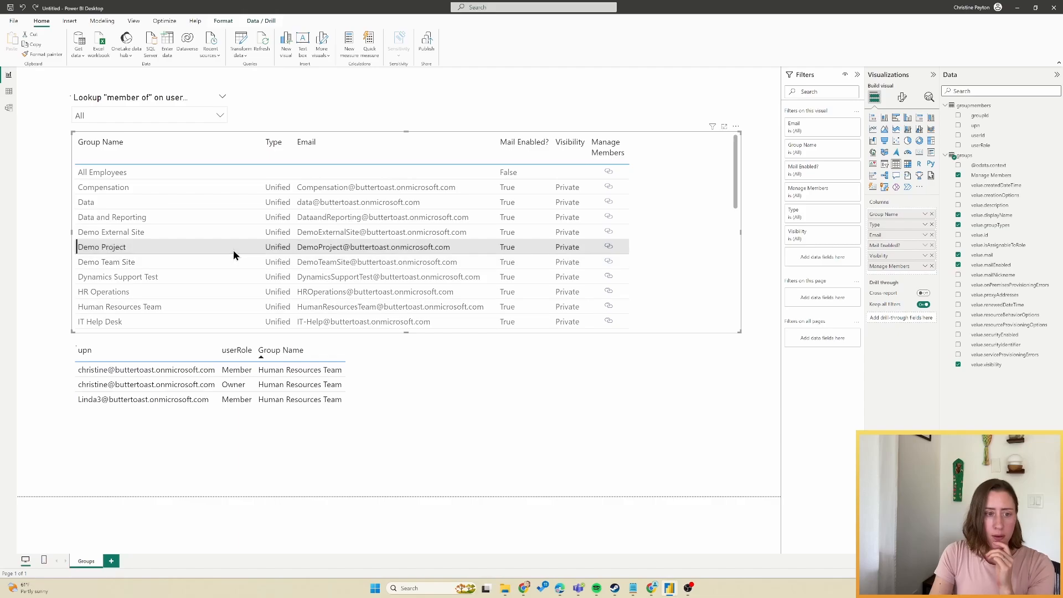
{"action": "left_click", "coordinate": [234, 250]}
{"action": "left_click", "coordinate": [233, 230]}
{"action": "left_click", "coordinate": [266, 217]}
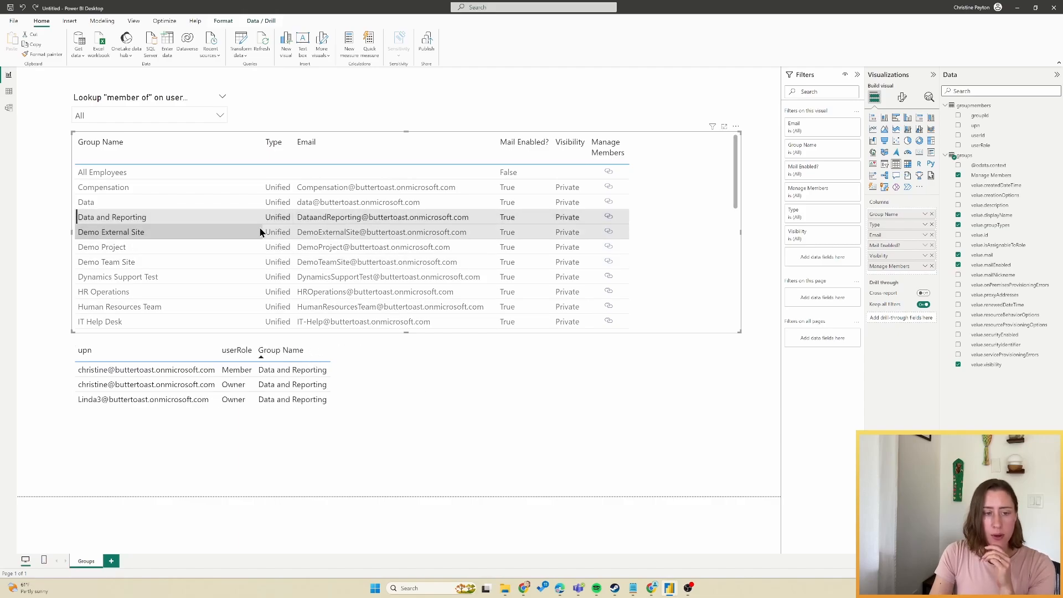
{"action": "left_click", "coordinate": [231, 216]}
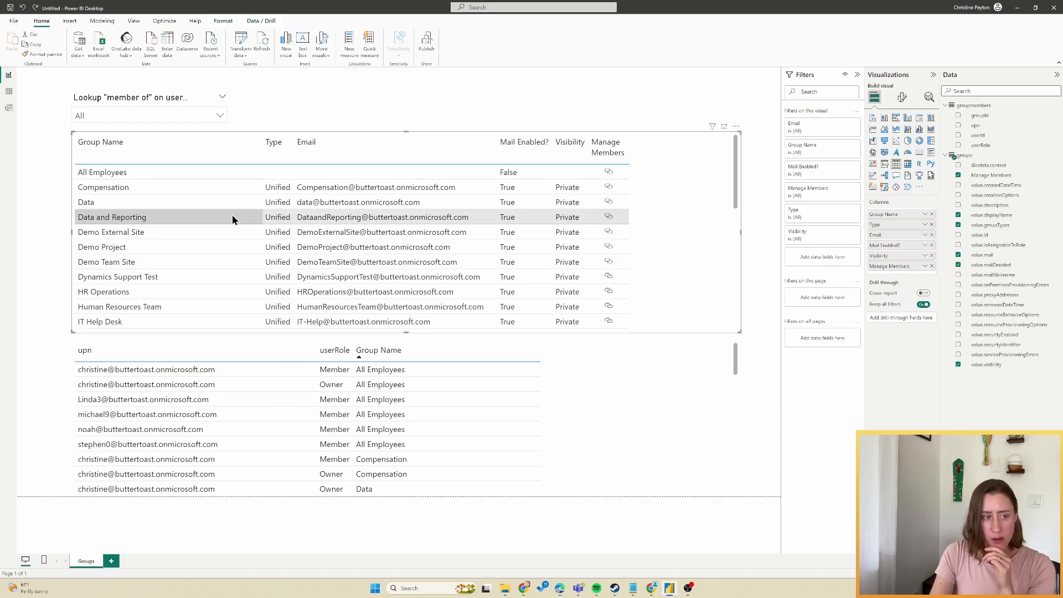
{"action": "left_click", "coordinate": [634, 425]}
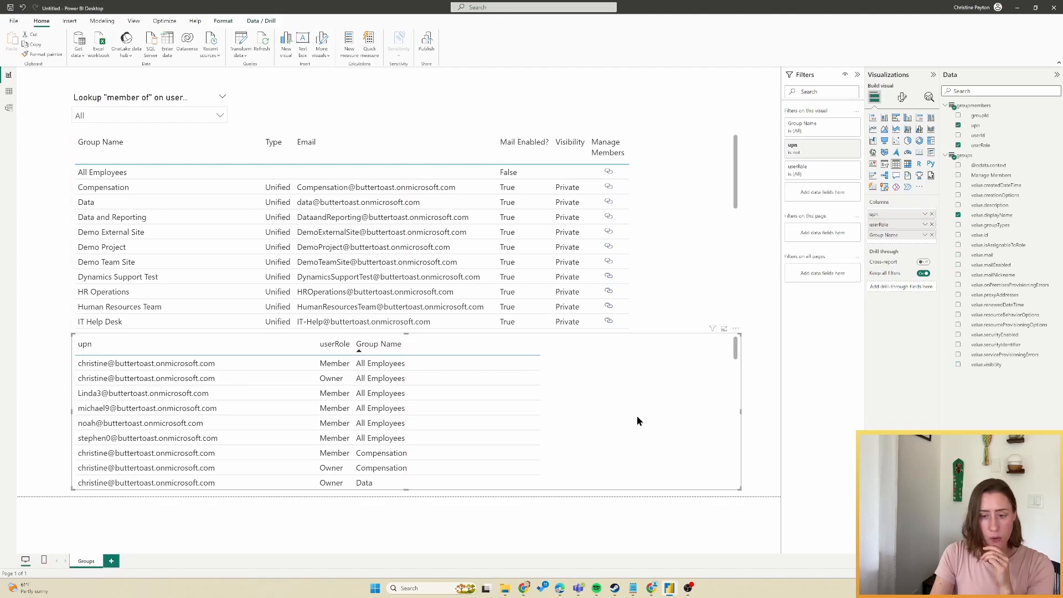
In Data view, start a Group Owners calculated column on groups using CALCULATE and CONCATENATEX.
{"action": "left_click", "coordinate": [9, 92]}
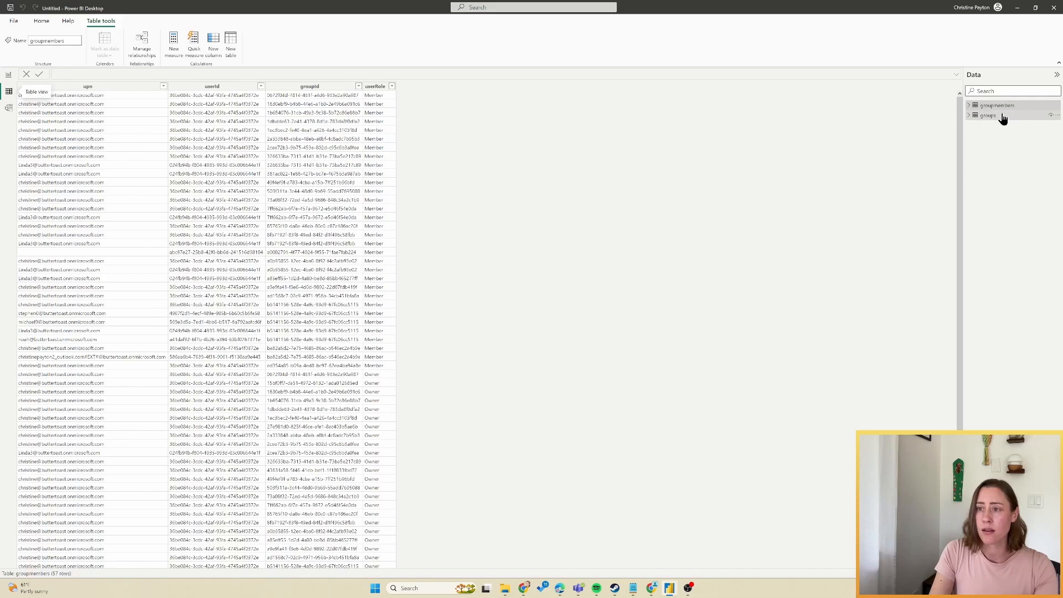
{"action": "left_click", "coordinate": [1003, 118]}
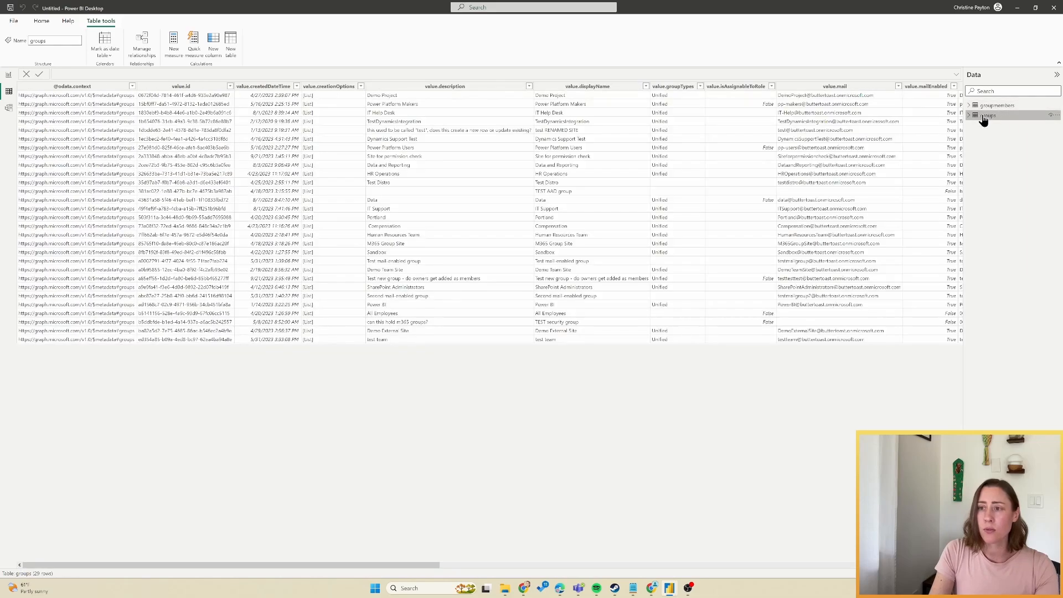
{"action": "left_click", "coordinate": [213, 40]}
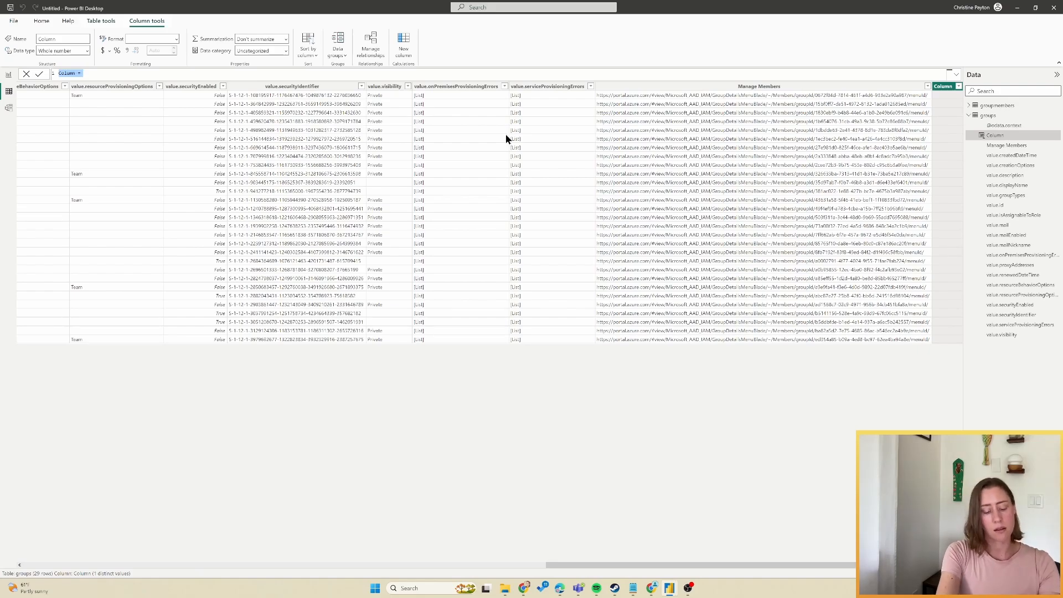
{"action": "type", "text": "Group"}
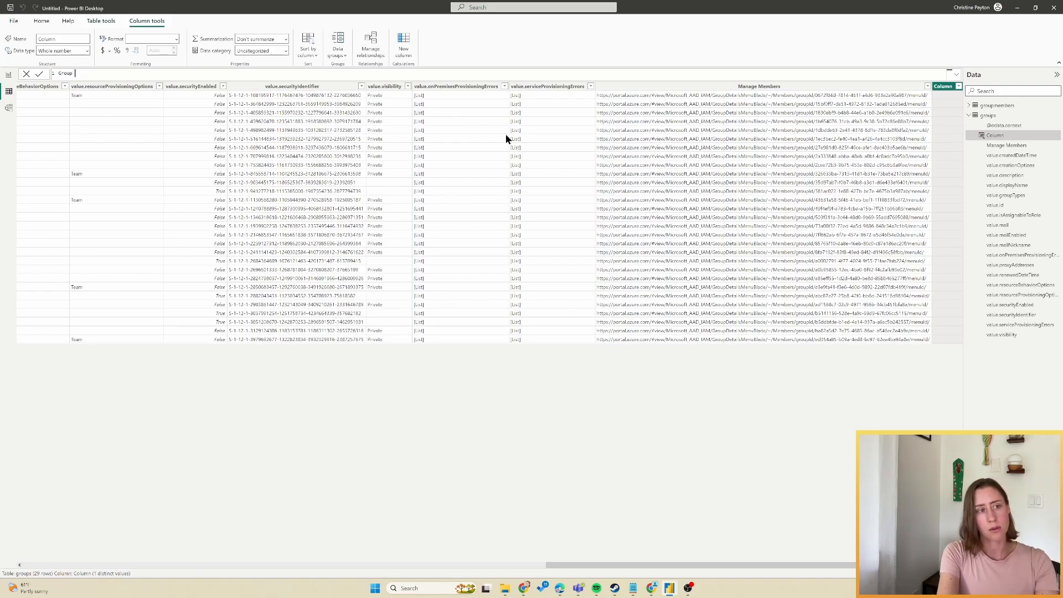
{"action": "type", "text": " Owners ="}
{"action": "key", "text": "shift+Return"}
{"action": "type", "text": "CALCULATE("}
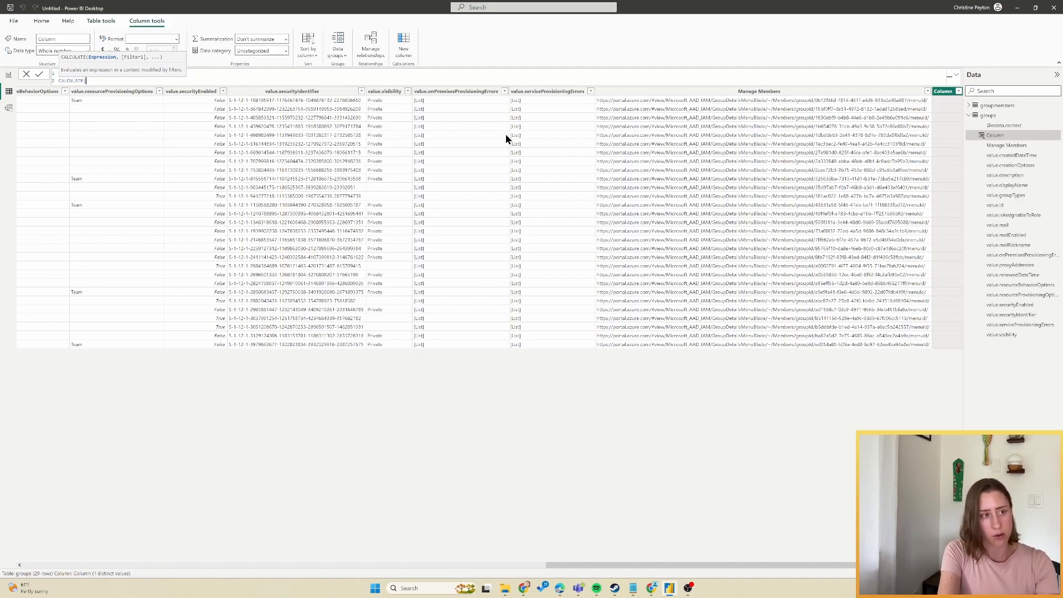
{"action": "key", "text": "shift+Return"}
{"action": "type", "text": "CONCATENATEX("}
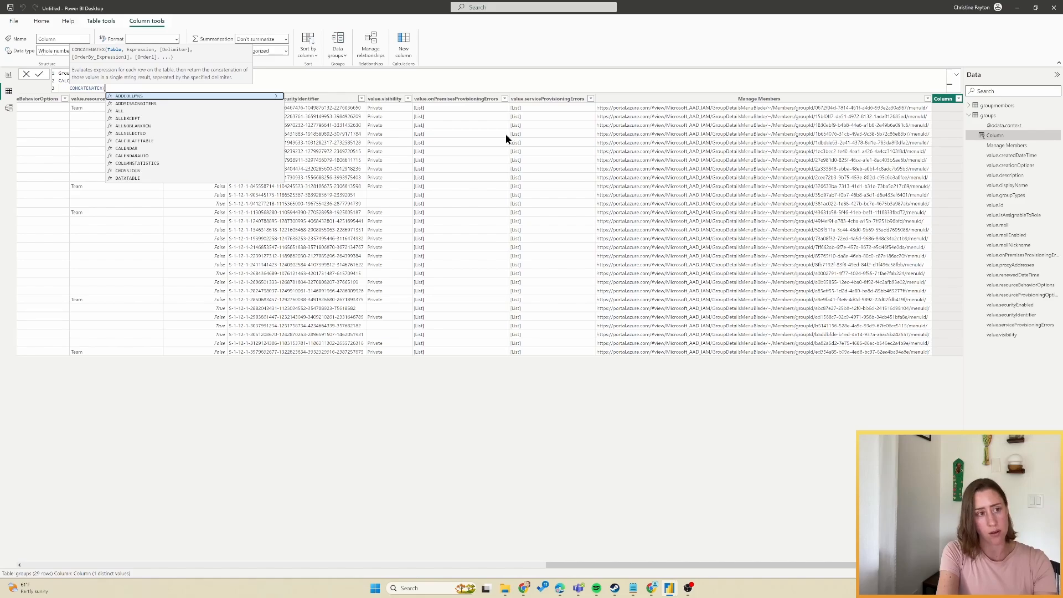
{"action": "key", "text": "shift+Return"}
Filter groupmembers to the Owner role, join upn values with ",", and commit the formula.
{"action": "type", "text": "fil"}
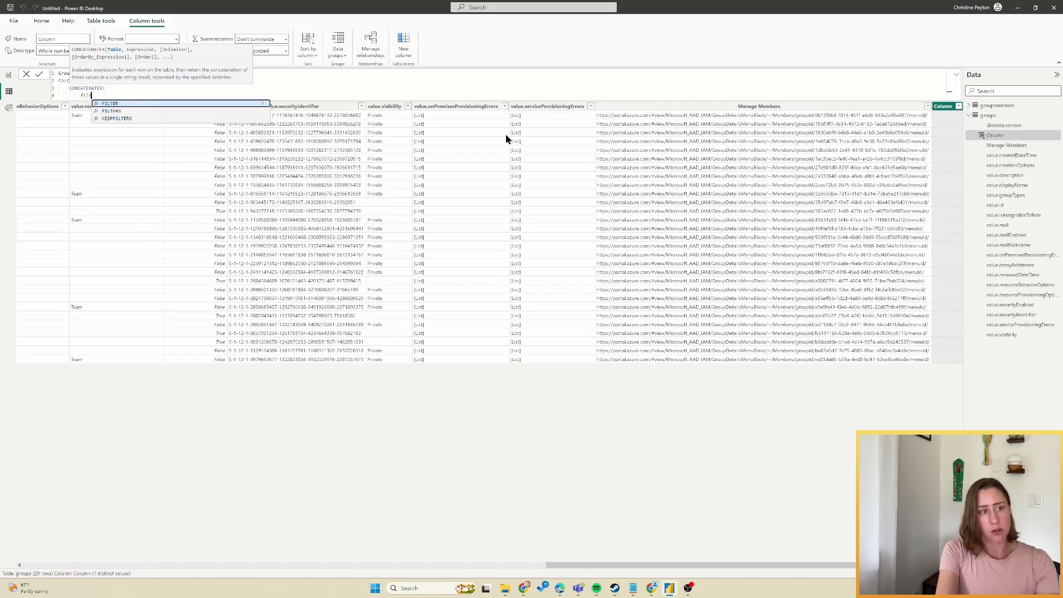
{"action": "key", "text": "Tab"}
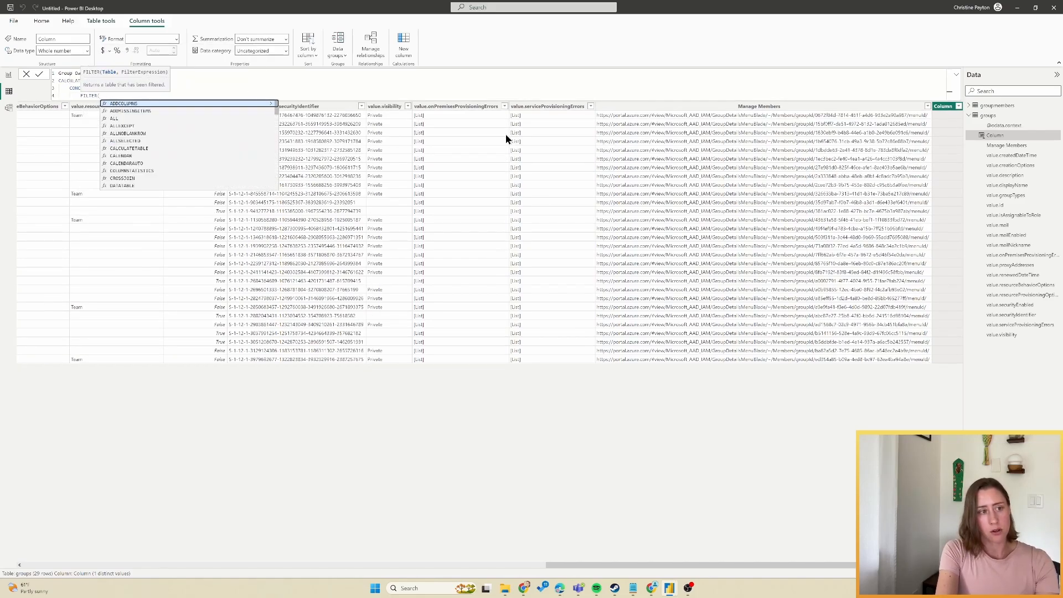
{"action": "type", "text": "groupmembers"}
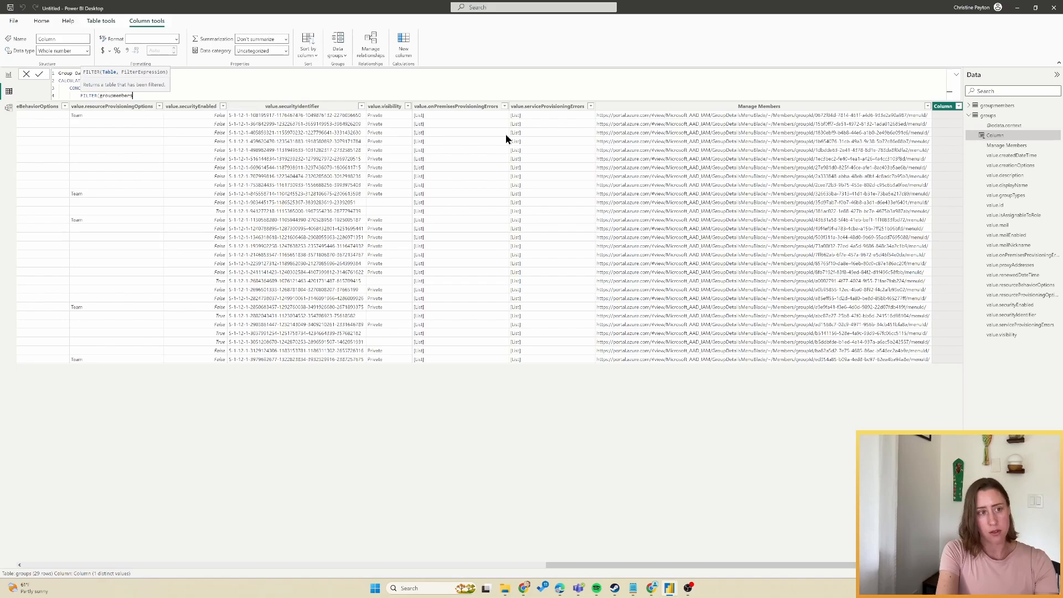
{"action": "type", "text": ", "}
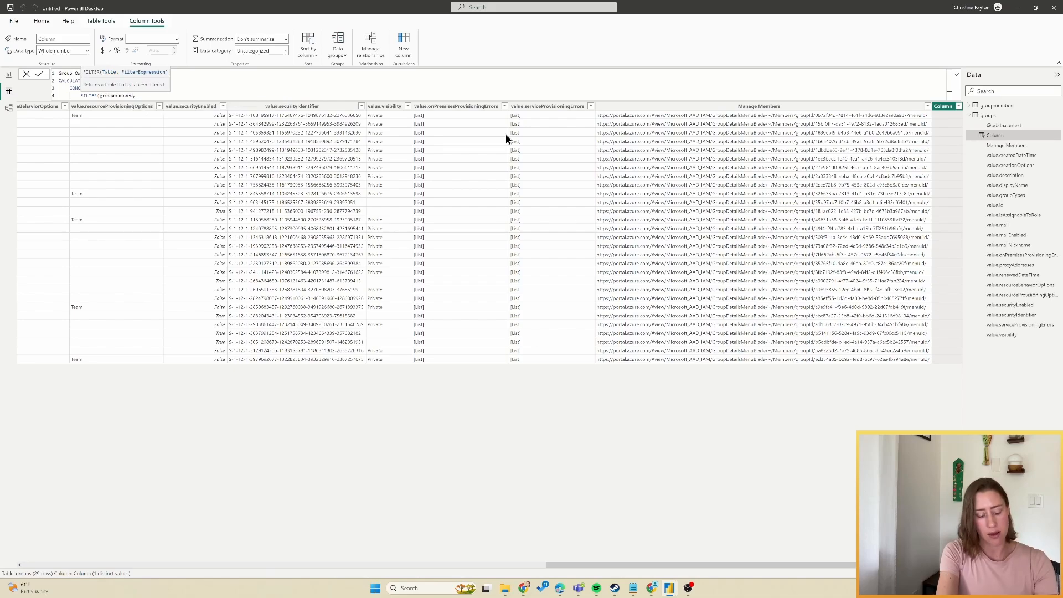
{"action": "type", "text": "groupmembers[userRole]"}
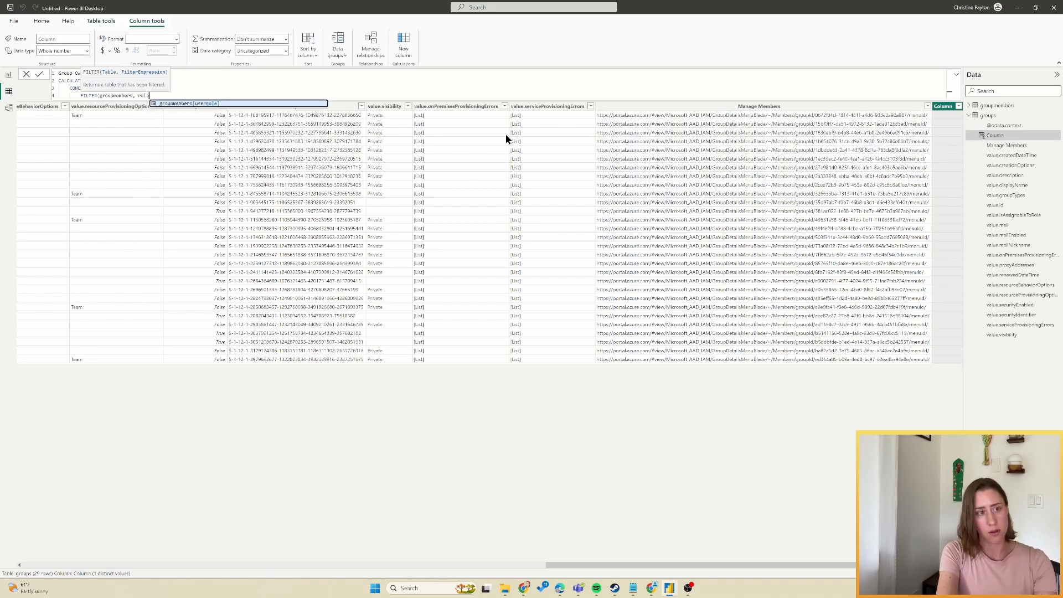
{"action": "key", "text": "Tab"}
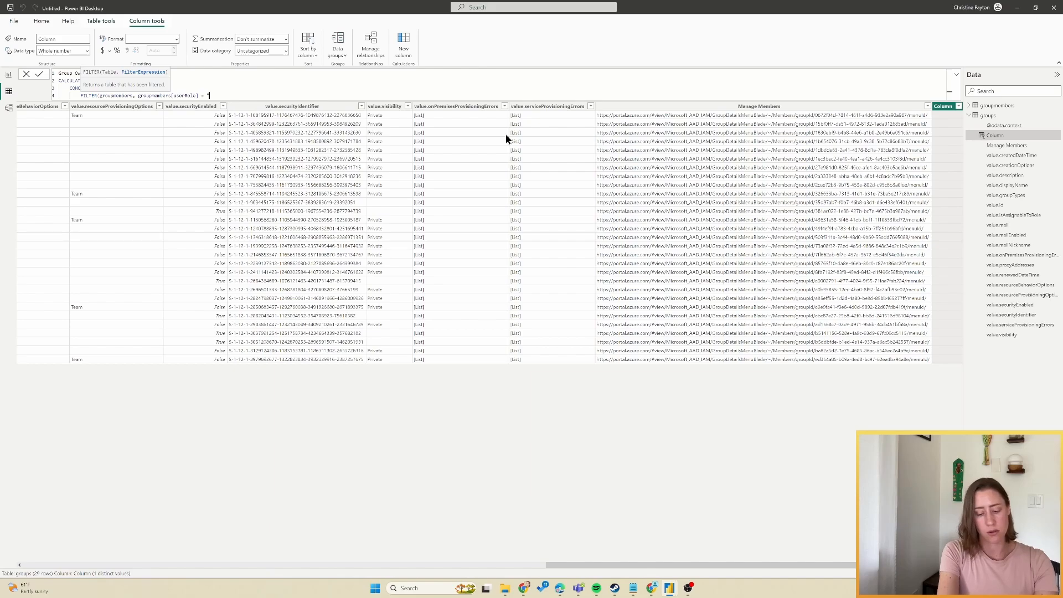
{"action": "type", "text": "ner\""}
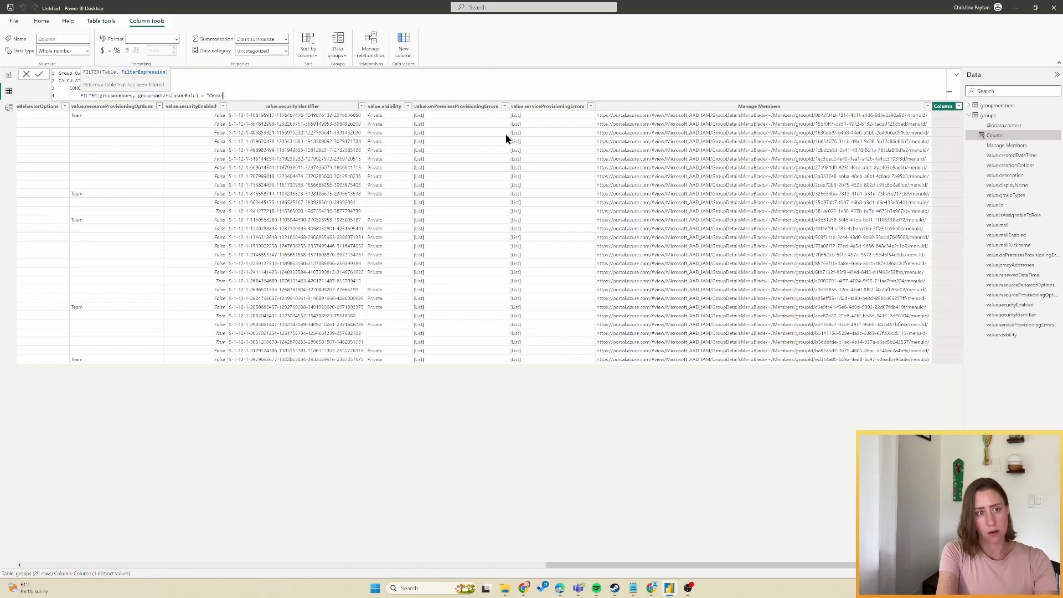
{"action": "type", "text": ")"}
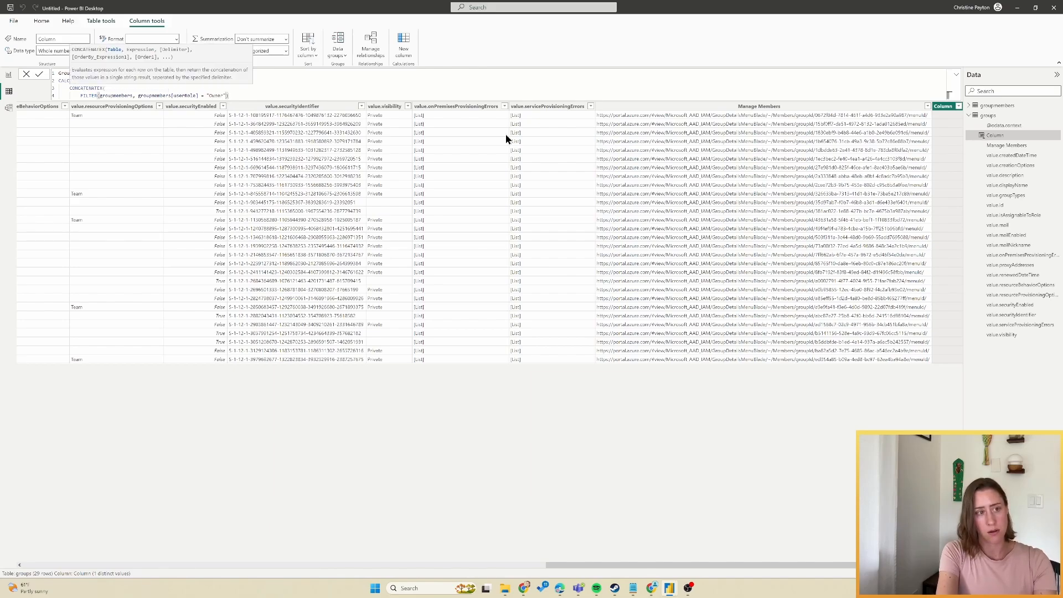
{"action": "type", "text": ","}
{"action": "key", "text": "shift+Return"}
{"action": "type", "text": "upn"}
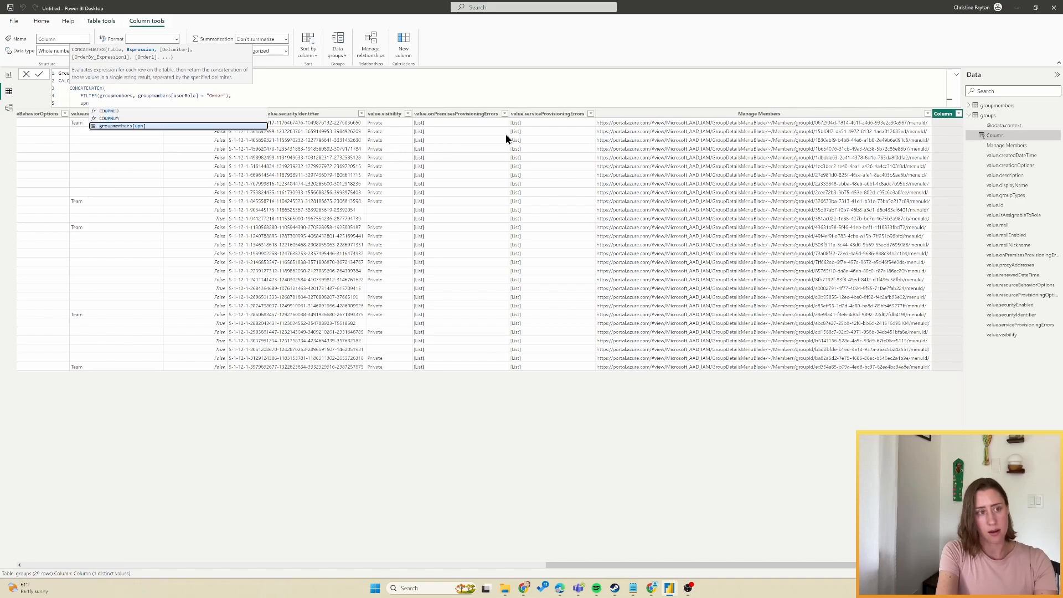
{"action": "key", "text": "Tab"}
{"action": "type", "text": ","}
{"action": "key", "text": "shift+Return"}
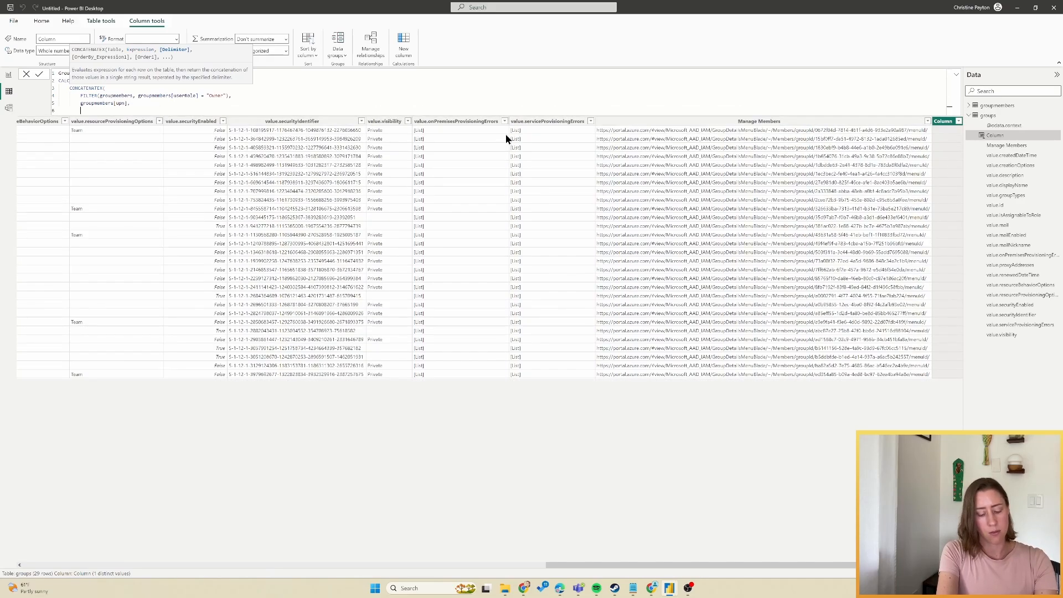
{"action": "type", "text": "\",\""}
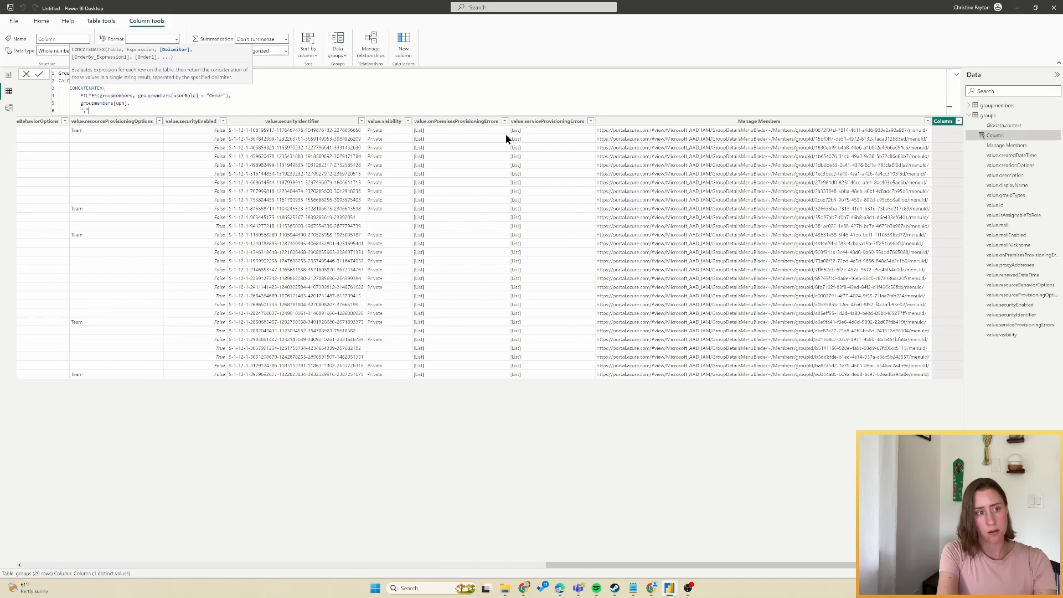
{"action": "key", "text": "shift+Return"}
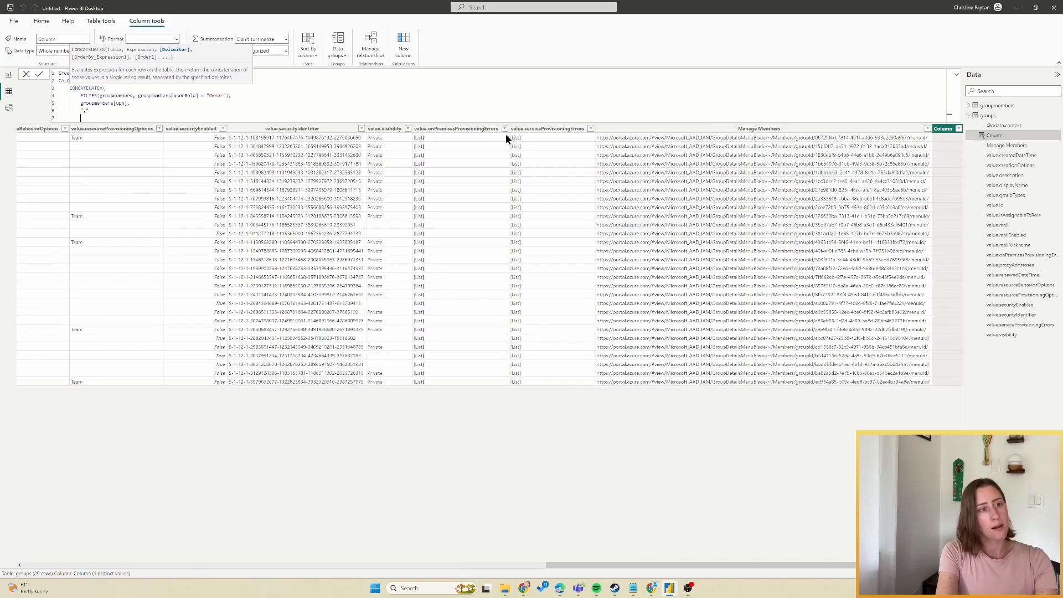
{"action": "type", "text": ")"}
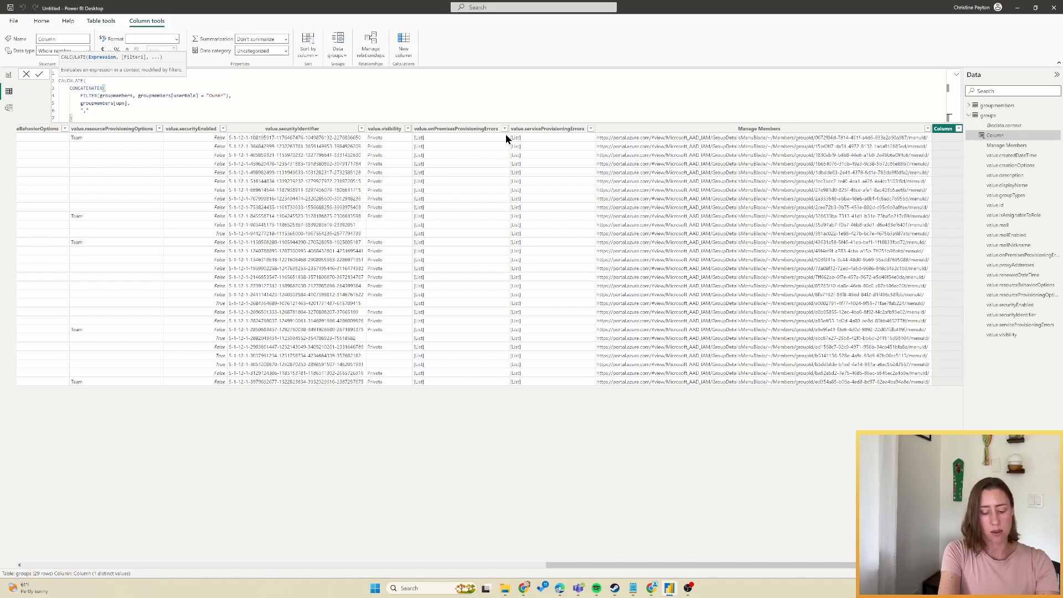
{"action": "key", "text": "shift+Return"}
{"action": "type", "text": ")"}
{"action": "key", "text": "Return"}
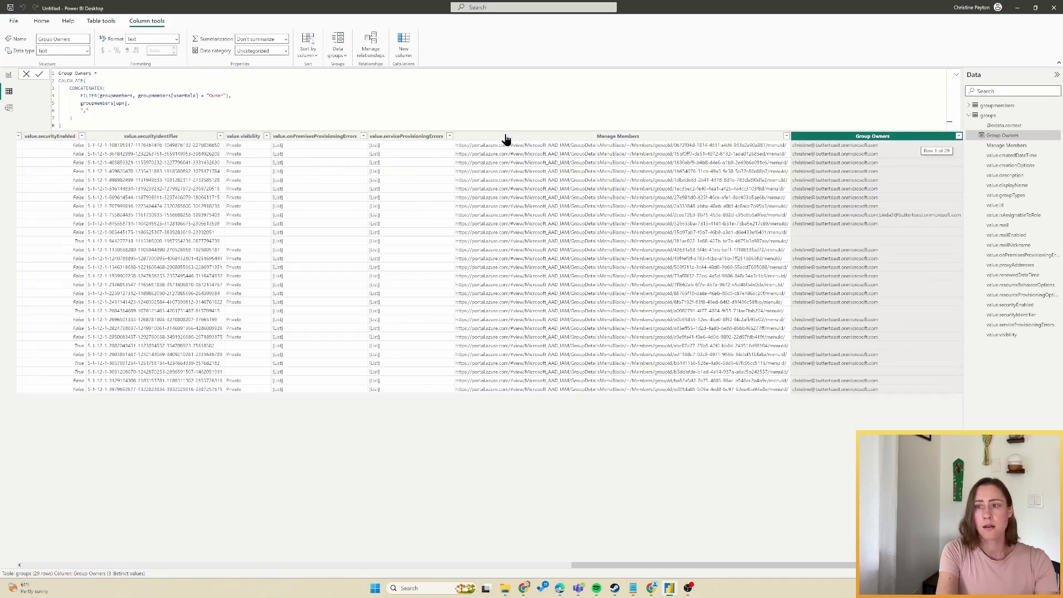
Add the Group Owners field to the groups table visual on the report page.
{"action": "left_click", "coordinate": [8, 75]}
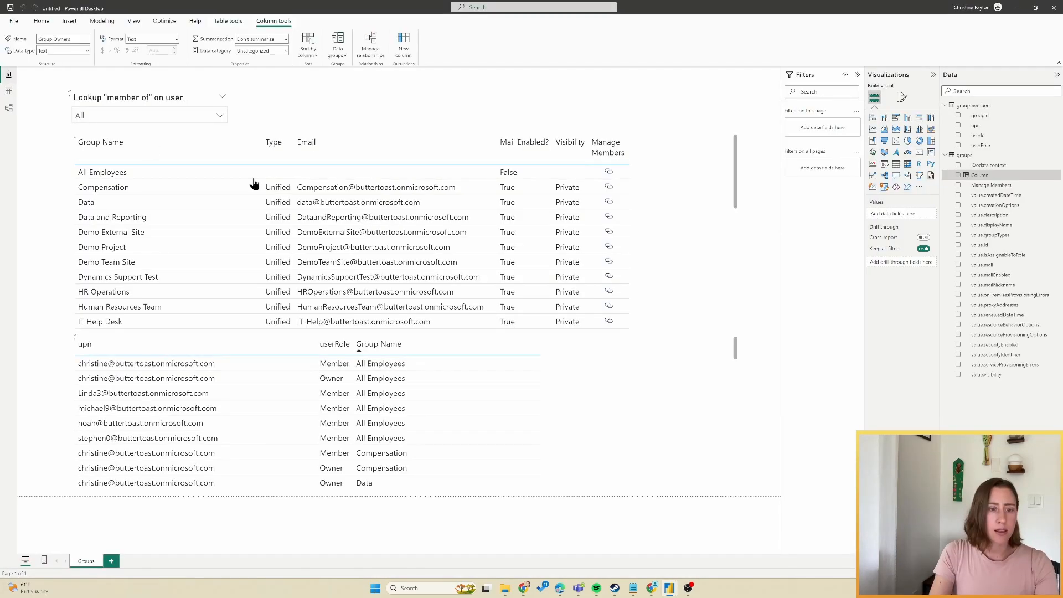
{"action": "left_click", "coordinate": [709, 229]}
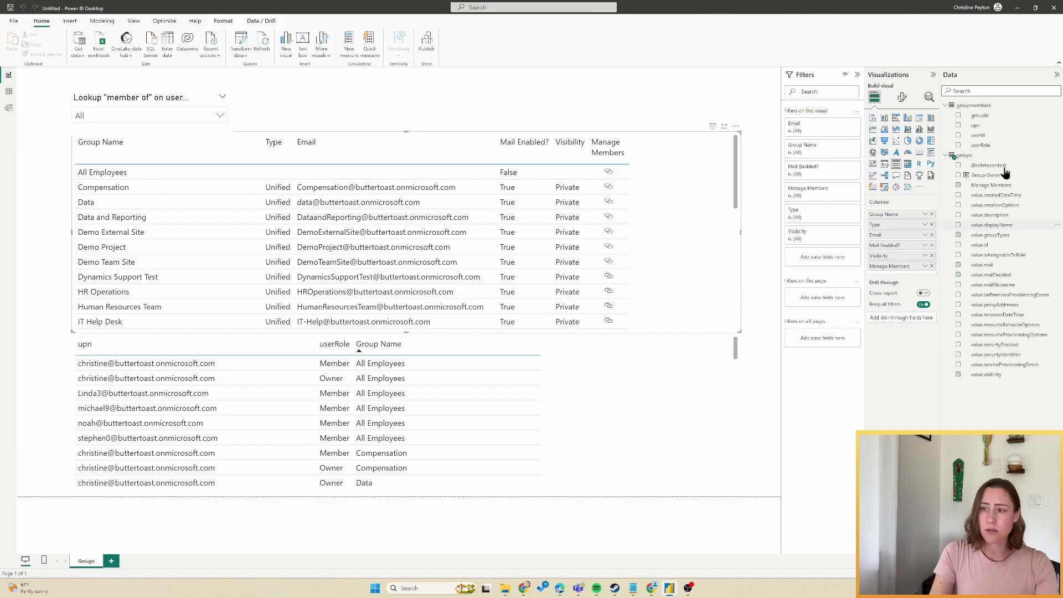
{"action": "left_click", "coordinate": [958, 175]}
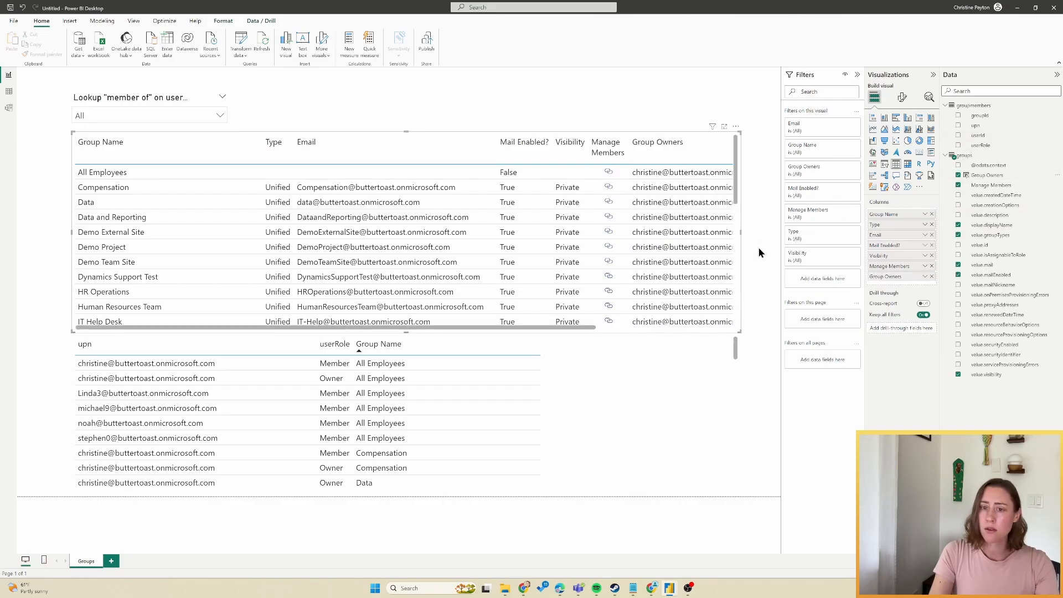
Widen the table and narrow the Group Name and Group Owners columns so owners wrap, then open Manage roles.
{"action": "left_click_drag", "start_coordinate": [741, 233], "coordinate": [782, 235]}
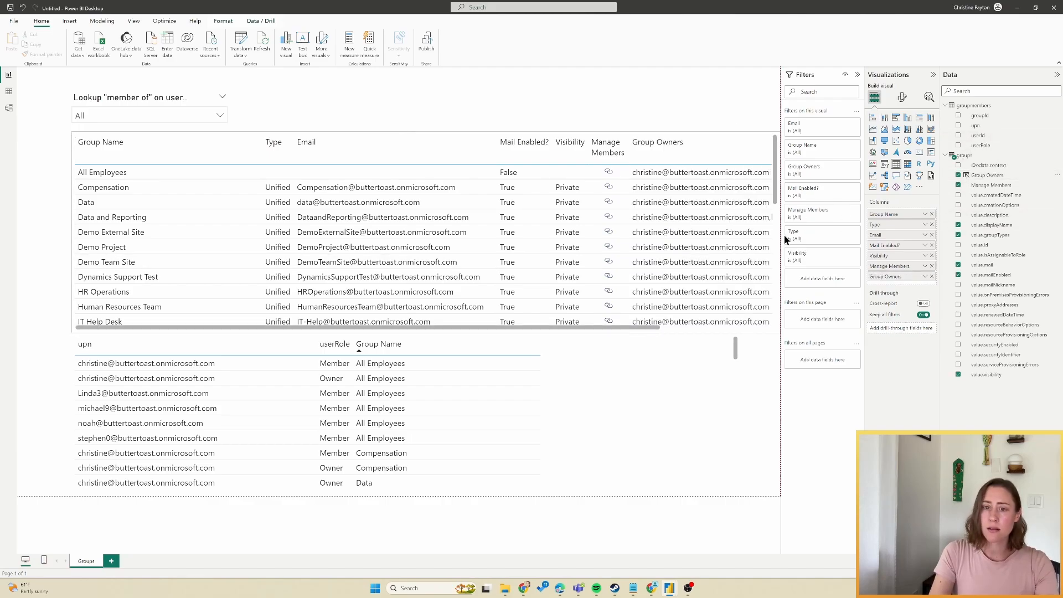
{"action": "left_click_drag", "start_coordinate": [261, 142], "coordinate": [182, 145]}
{"action": "left_click_drag", "start_coordinate": [766, 147], "coordinate": [695, 147]}
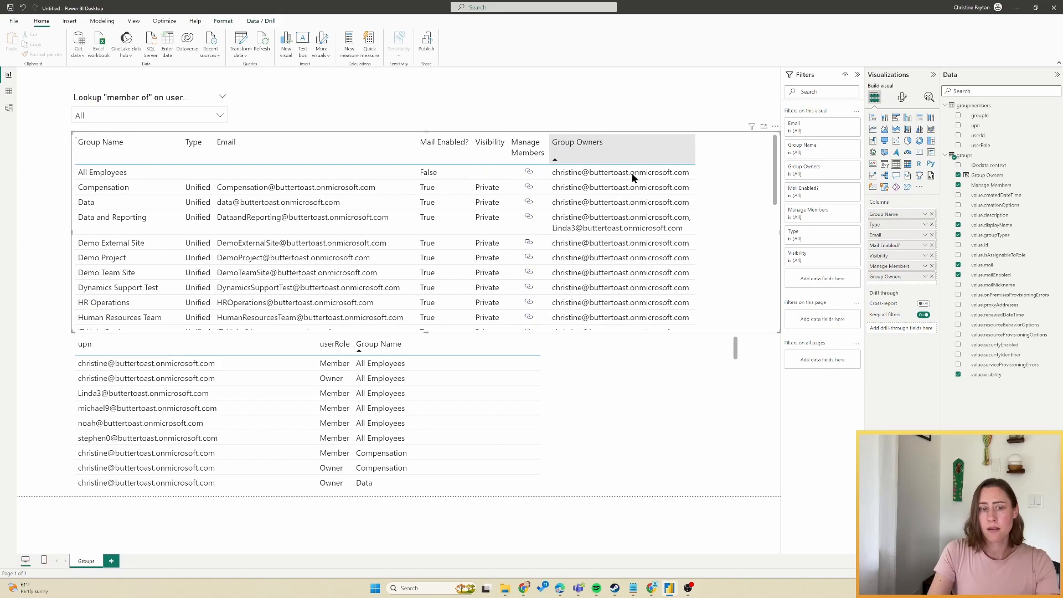
{"action": "left_click", "coordinate": [46, 203]}
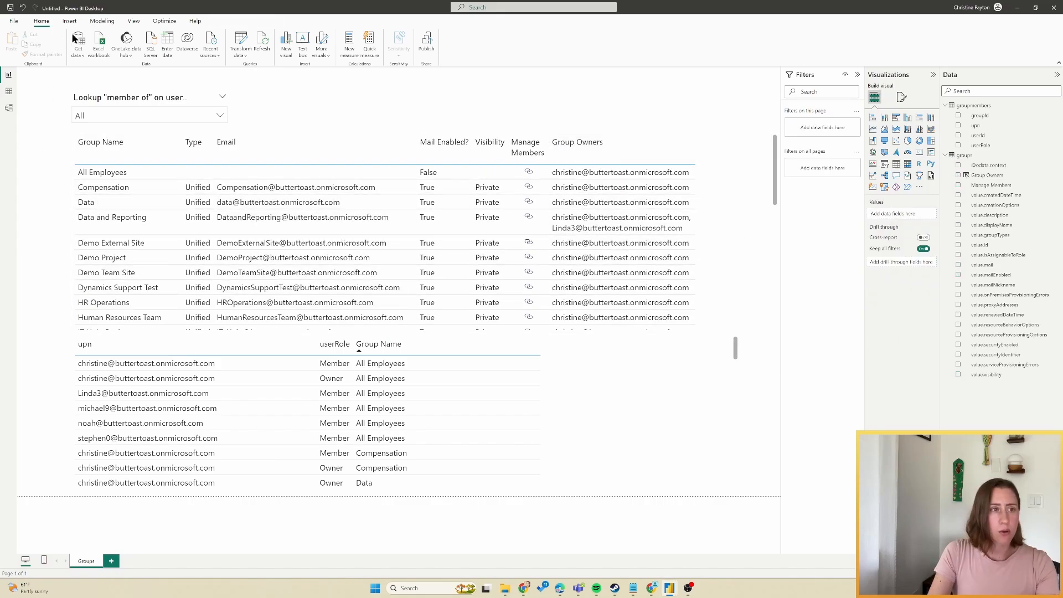
{"action": "left_click", "coordinate": [102, 21]}
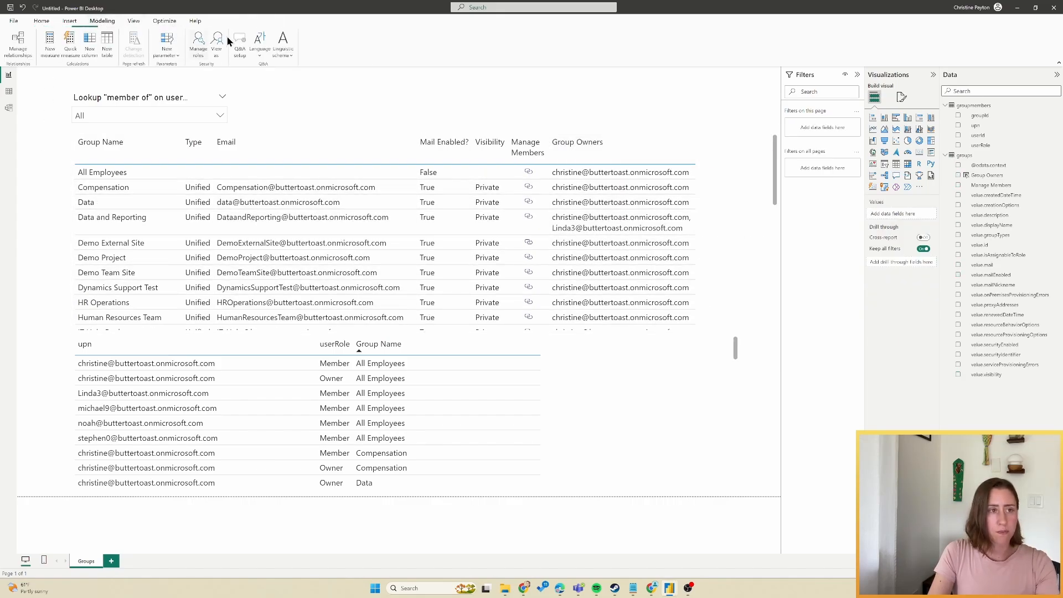
{"action": "left_click", "coordinate": [197, 51]}
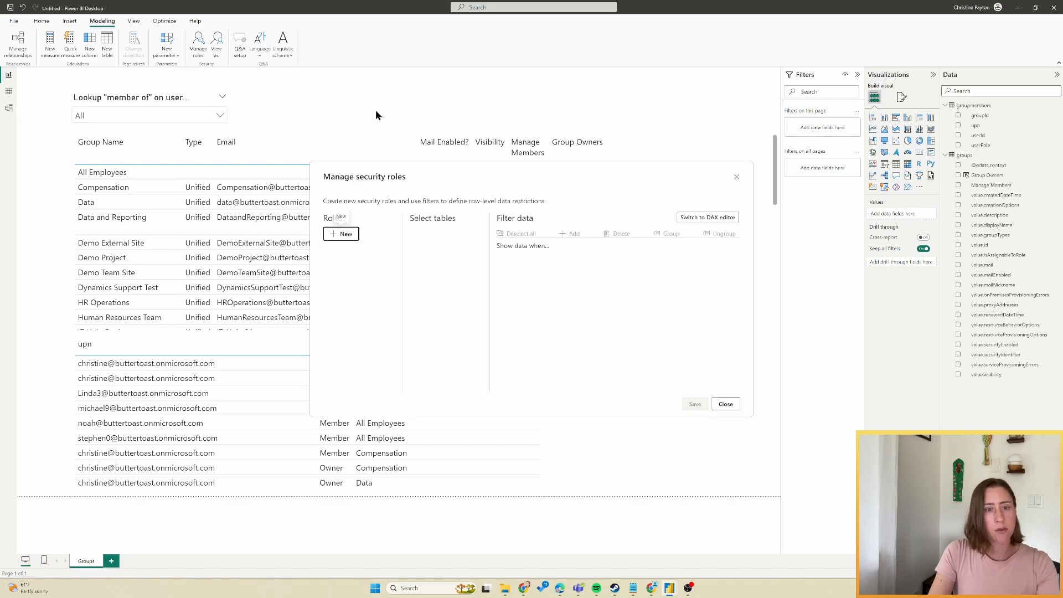
Create a new role named 'Owner Filtering' that filters the groups table.
{"action": "left_click", "coordinate": [341, 234]}
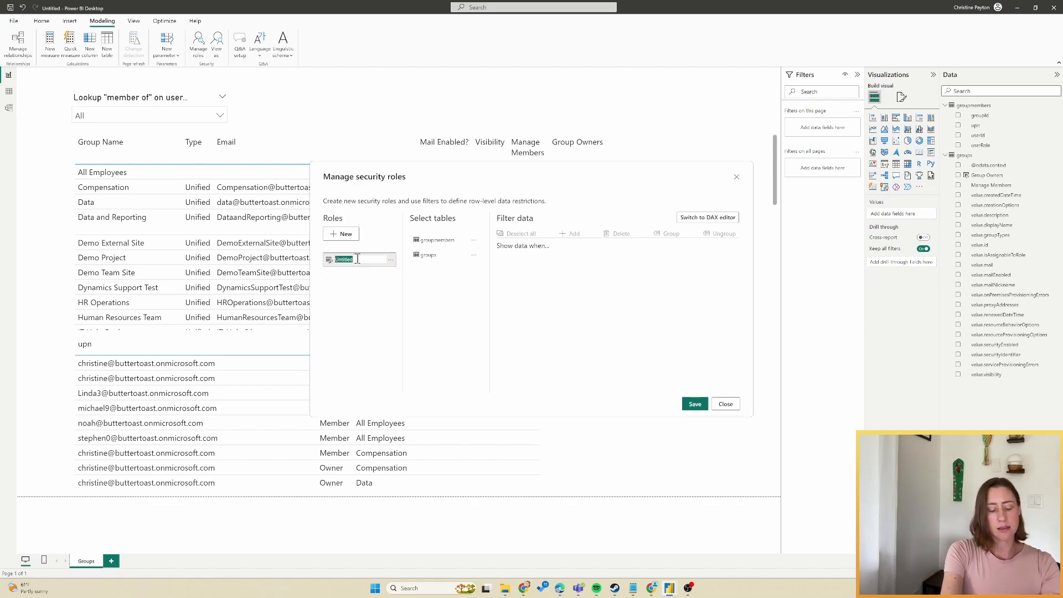
{"action": "type", "text": "Owner Filter"}
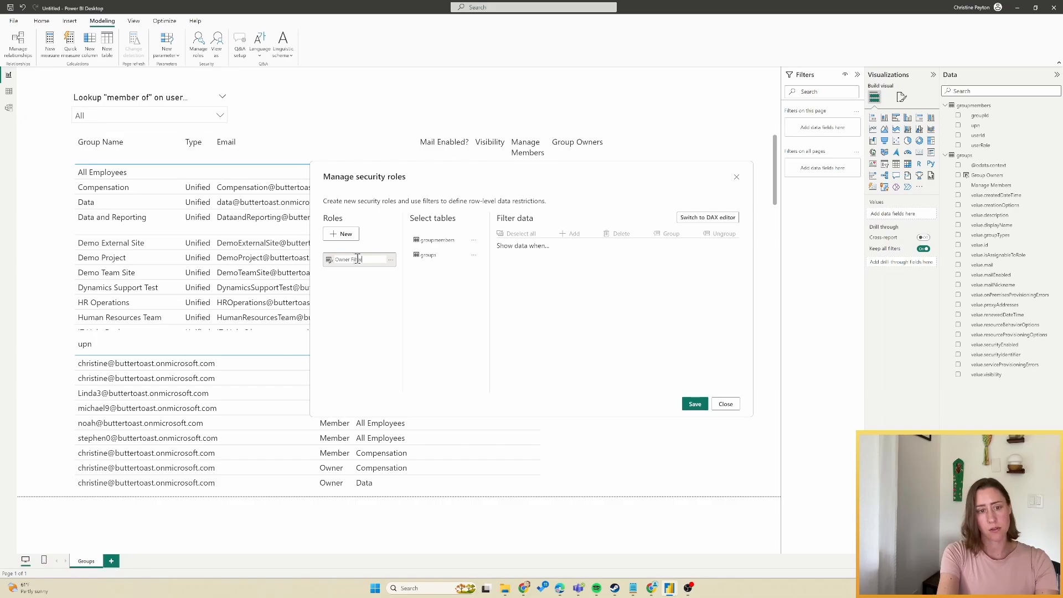
{"action": "type", "text": "ing"}
{"action": "key", "text": "Return"}
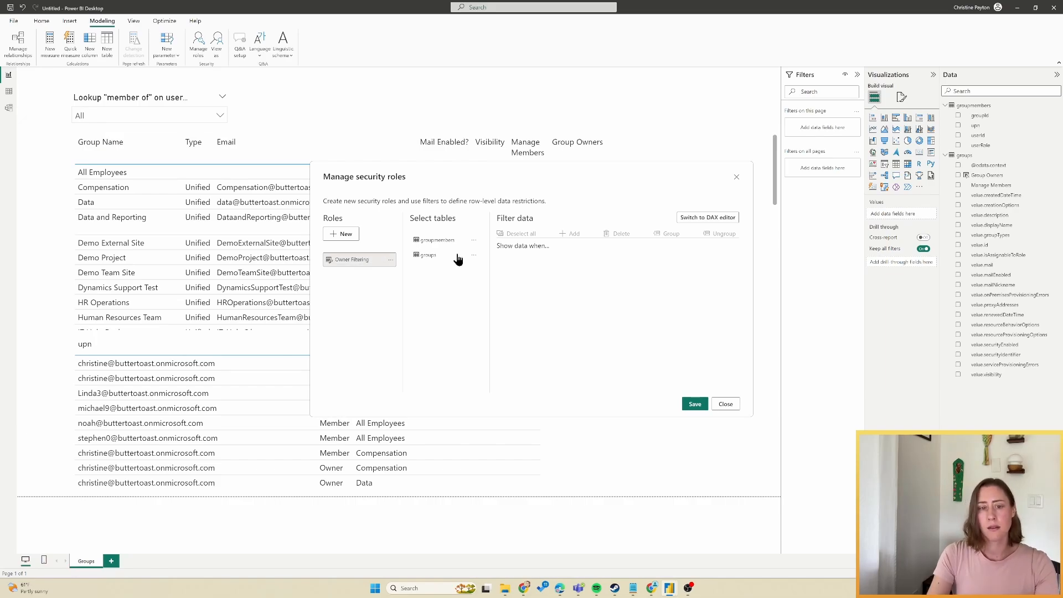
{"action": "left_click", "coordinate": [432, 256]}
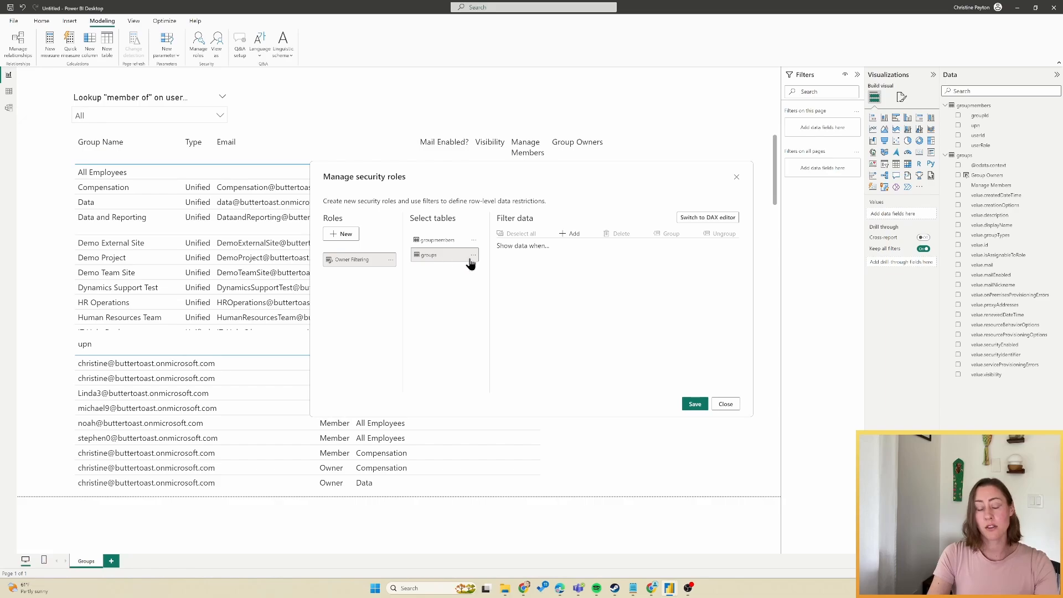
Set the role's DAX filter to CONTAINSSTRING(groups[Group Owners], USERPRINCIPALNAME()) and save it.
{"action": "left_click", "coordinate": [717, 222]}
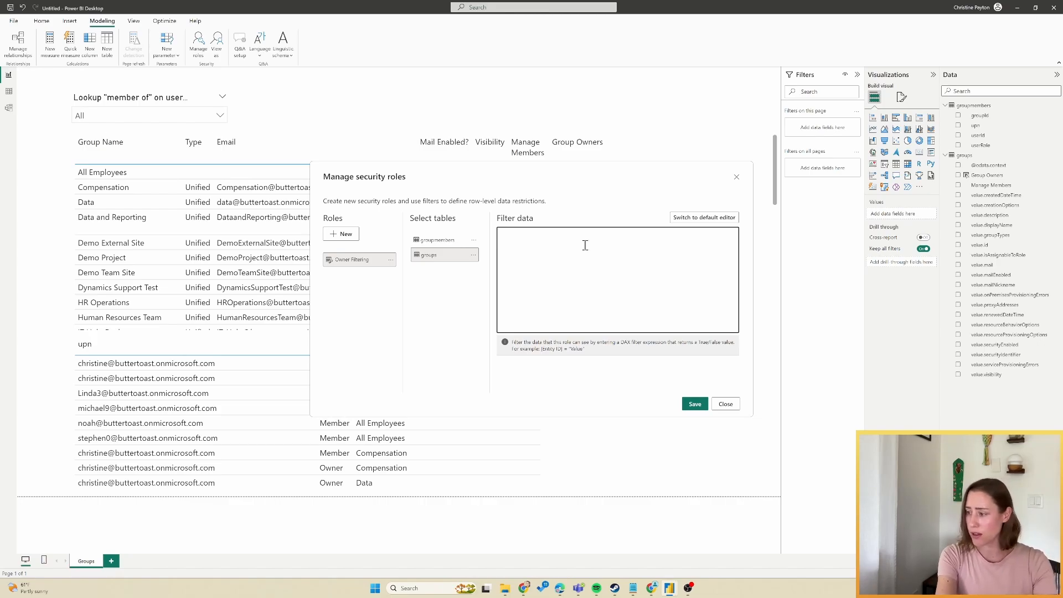
{"action": "type", "text": "CONT"}
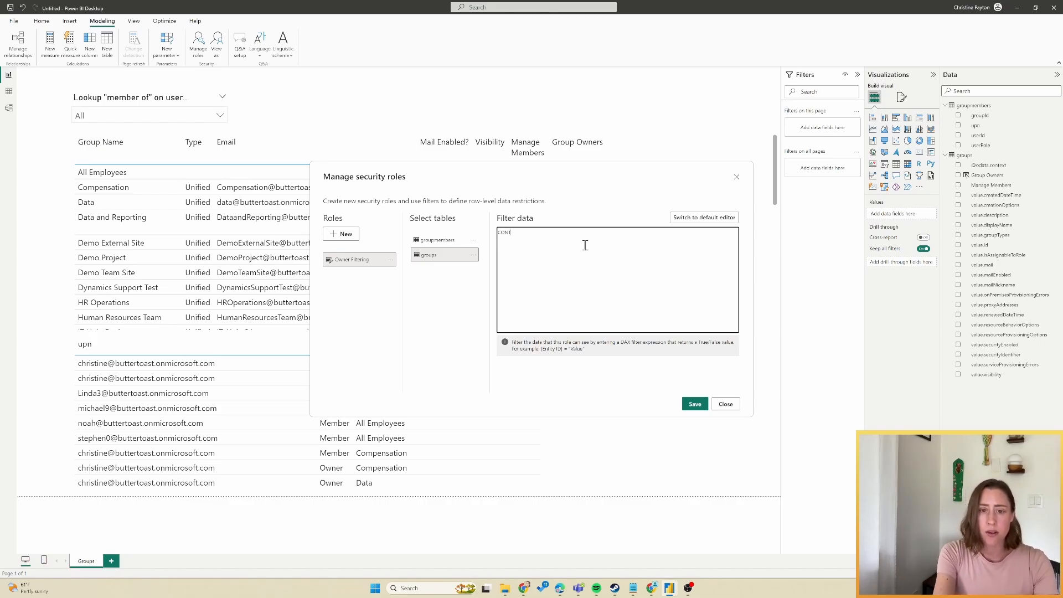
{"action": "type", "text": "AINSSTRING"}
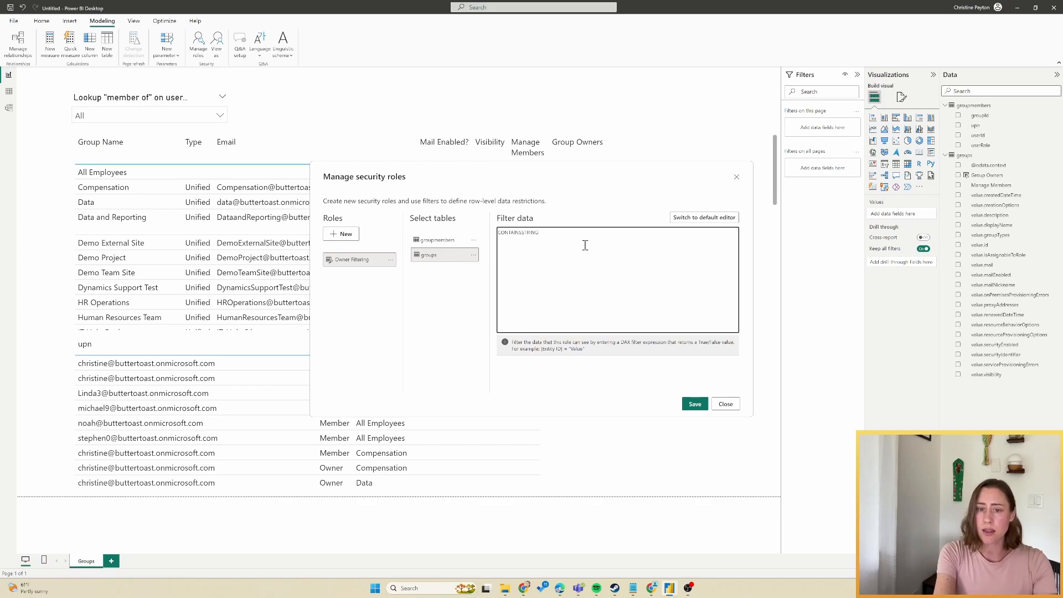
{"action": "type", "text": "("}
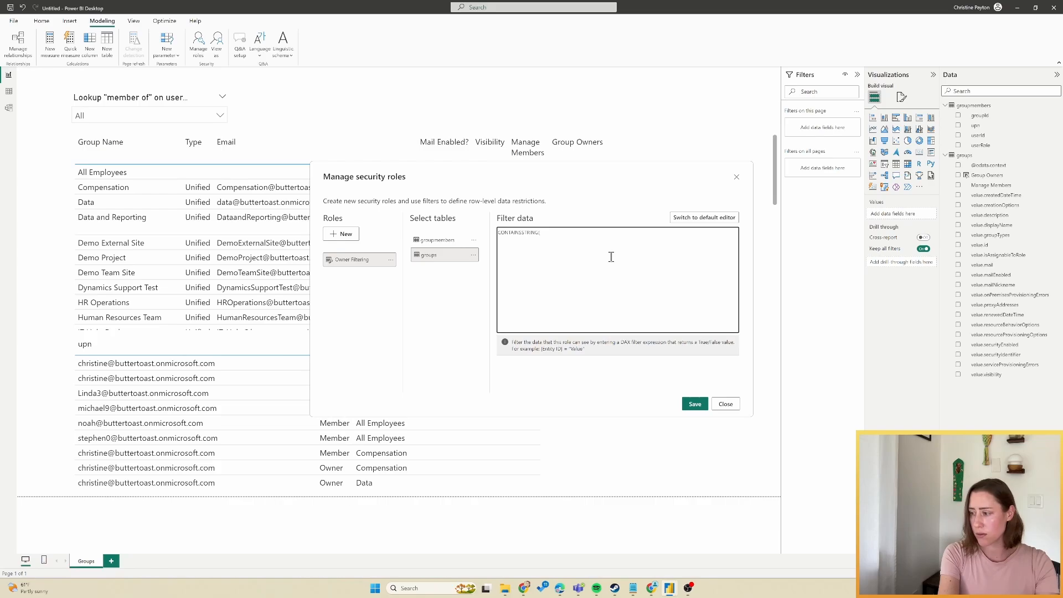
{"action": "type", "text": "groups"}
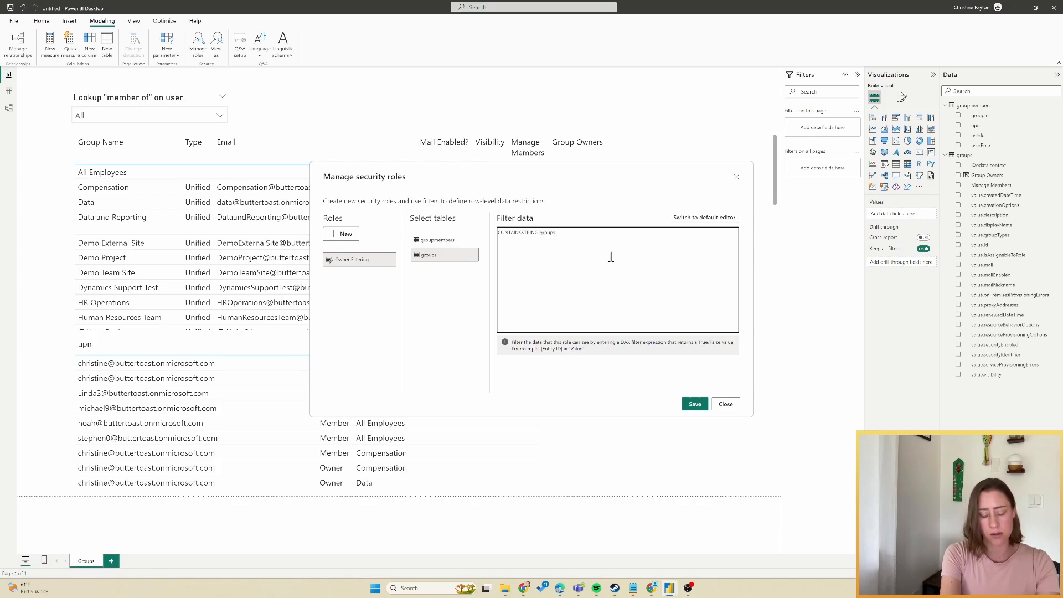
{"action": "type", "text": "[Group Owners],"}
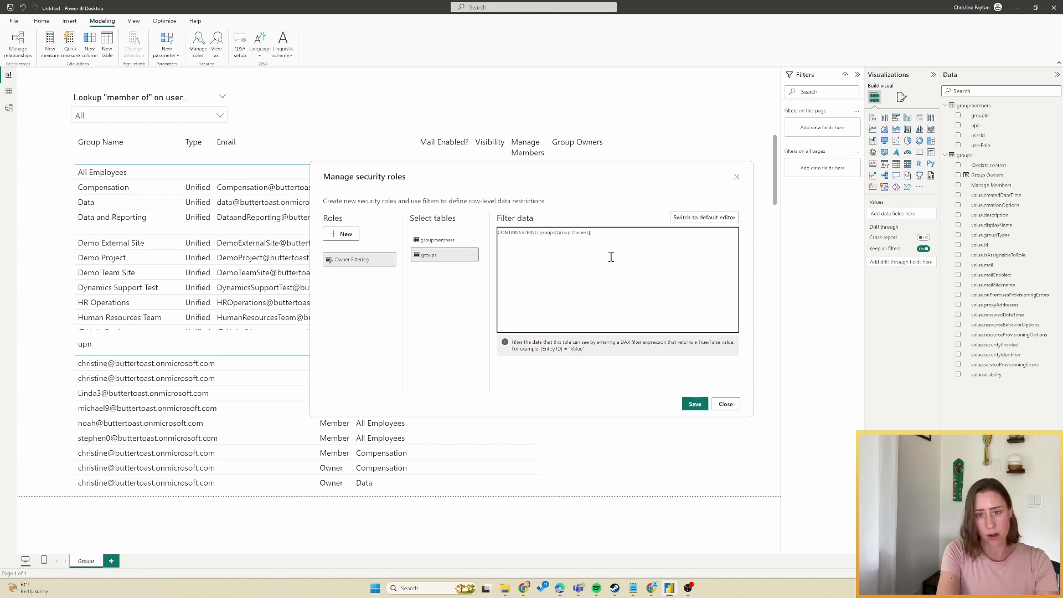
{"action": "type", "text": "USERPRI"}
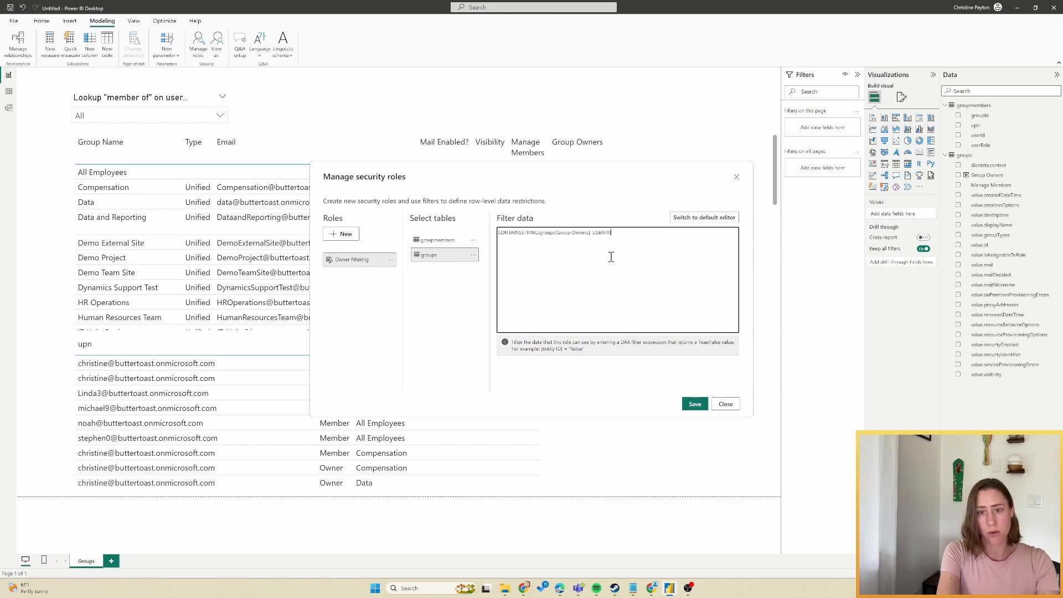
{"action": "type", "text": "NCIPALNAME("}
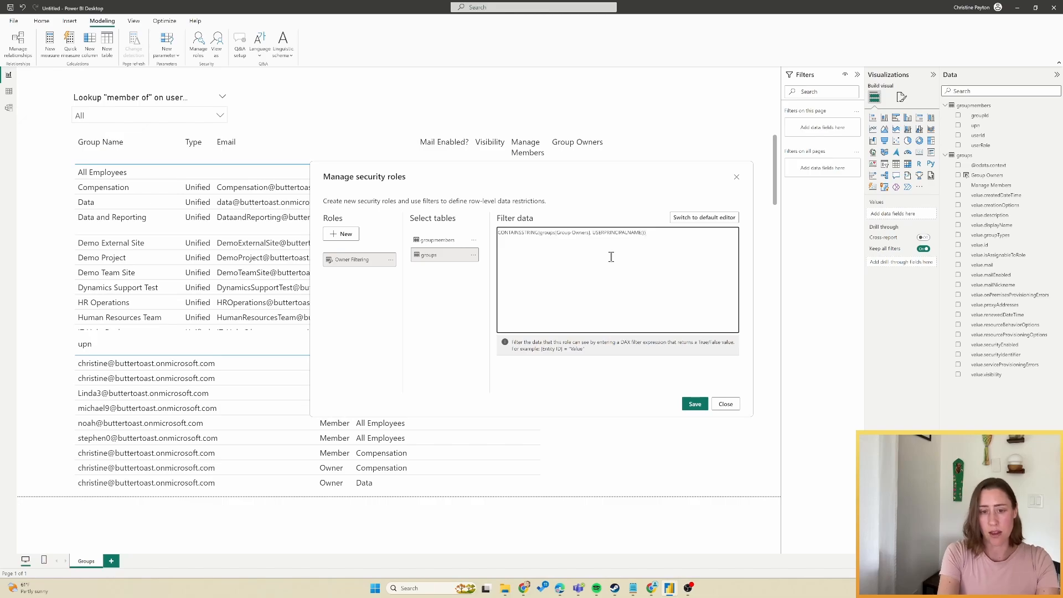
{"action": "left_click_drag", "start_coordinate": [680, 233], "coordinate": [422, 233]}
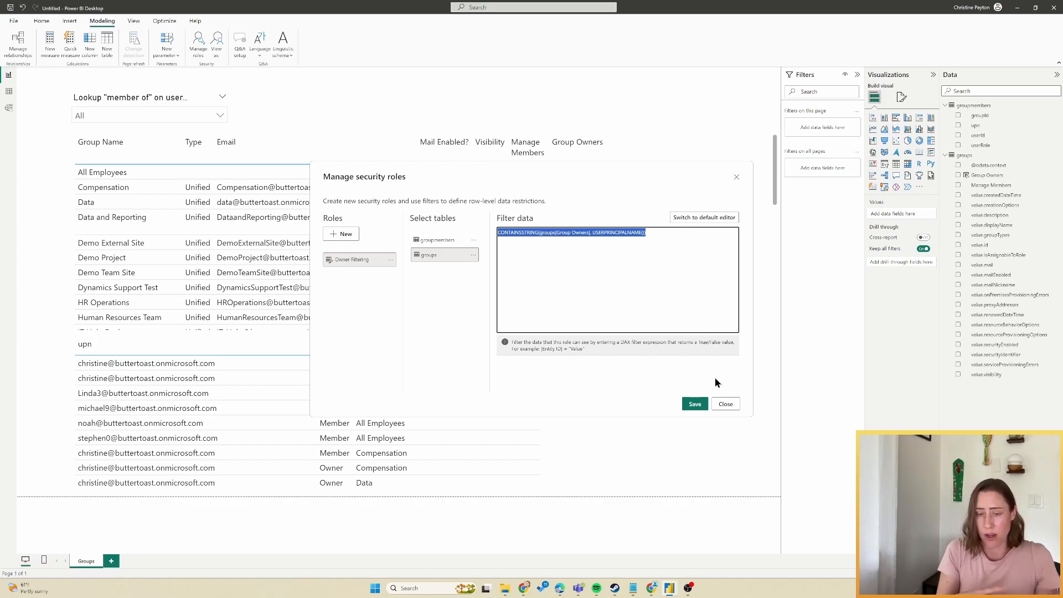
{"action": "left_click", "coordinate": [693, 404]}
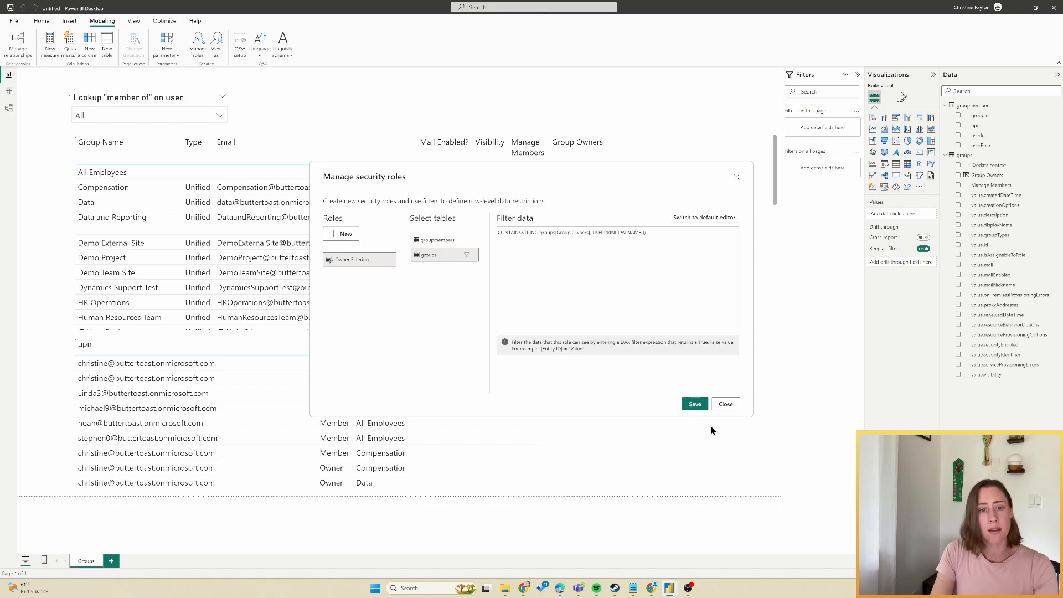
{"action": "left_click", "coordinate": [724, 424]}
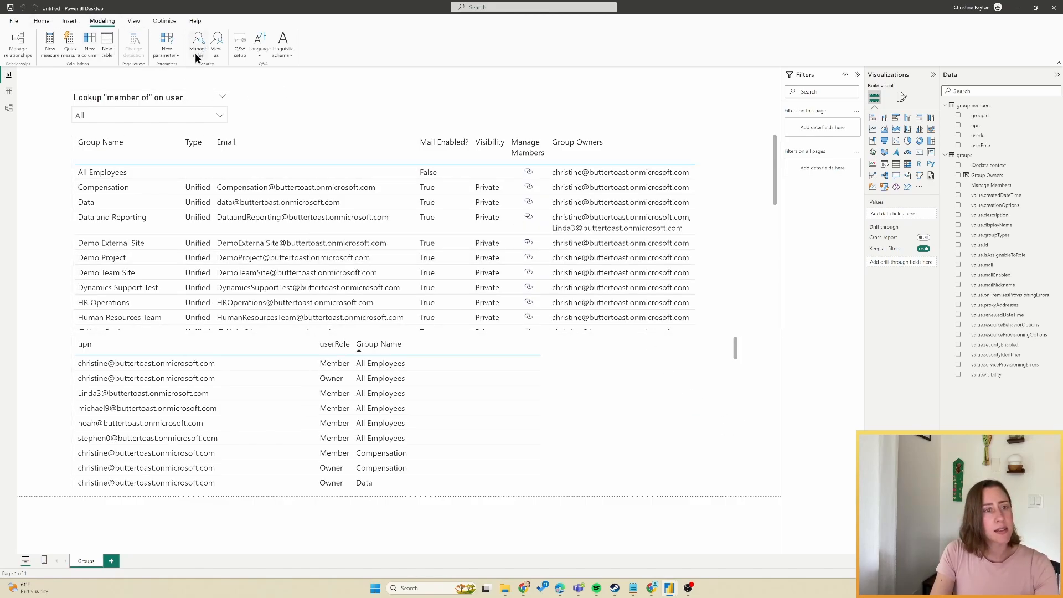
View the report as another user, identified by their e-mail address, under the Owner Filtering role.
{"action": "left_click", "coordinate": [216, 52]}
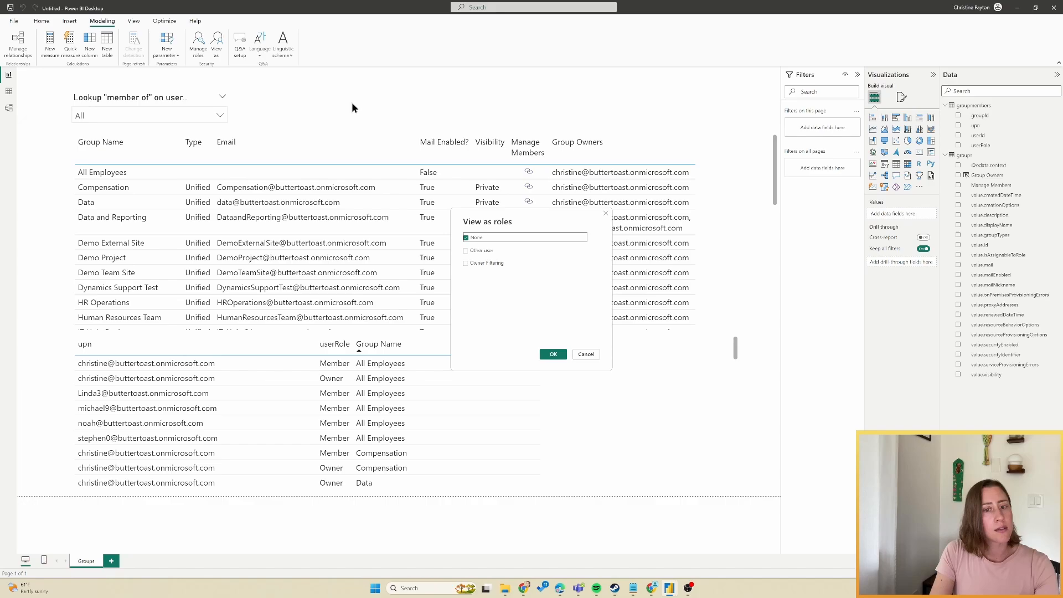
{"action": "left_click", "coordinate": [466, 250]}
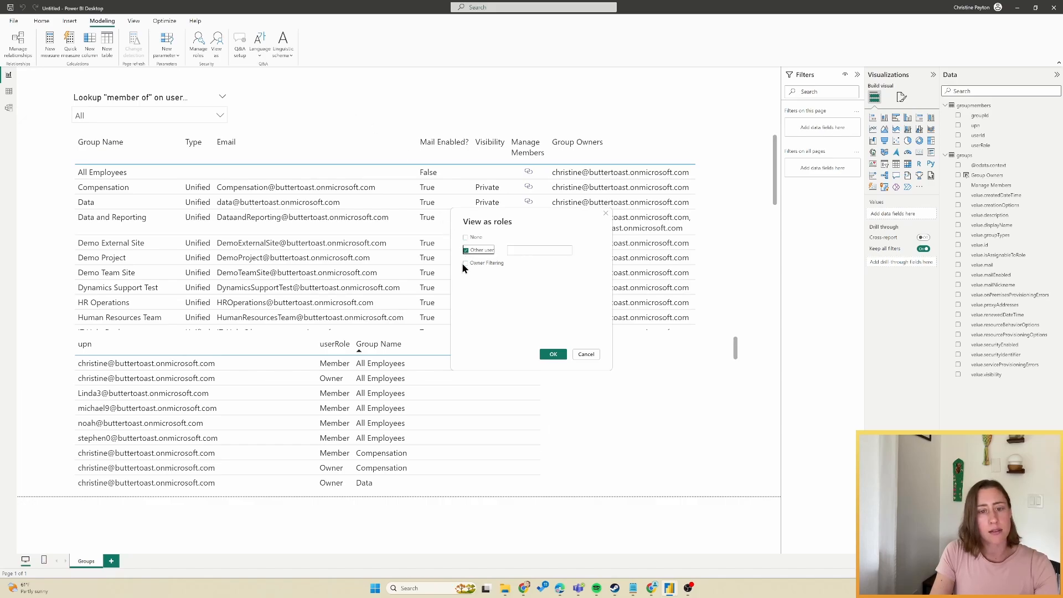
{"action": "left_click", "coordinate": [365, 241]}
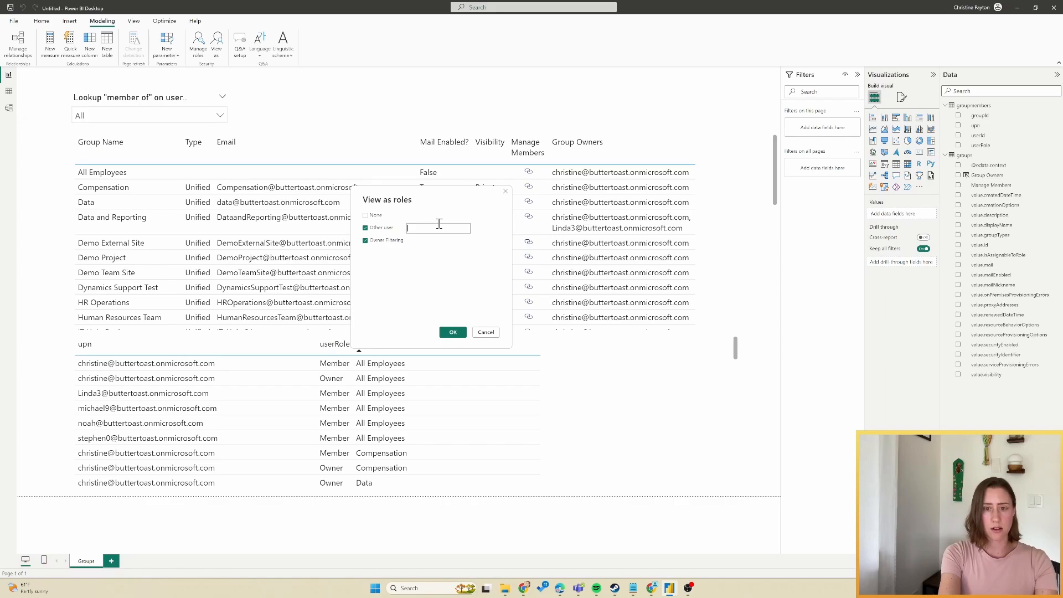
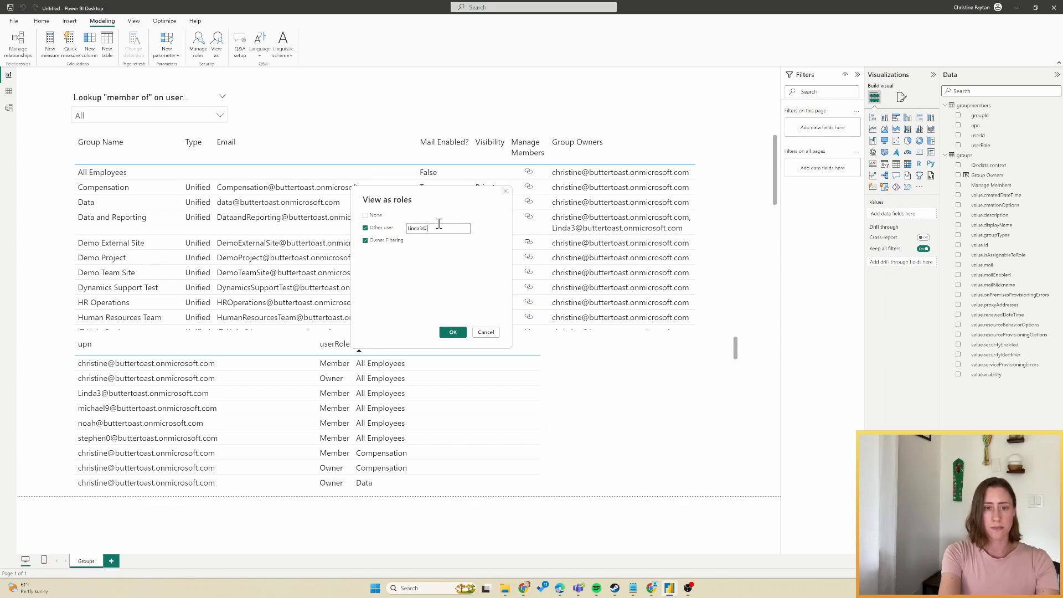
{"action": "left_click", "coordinate": [453, 332]}
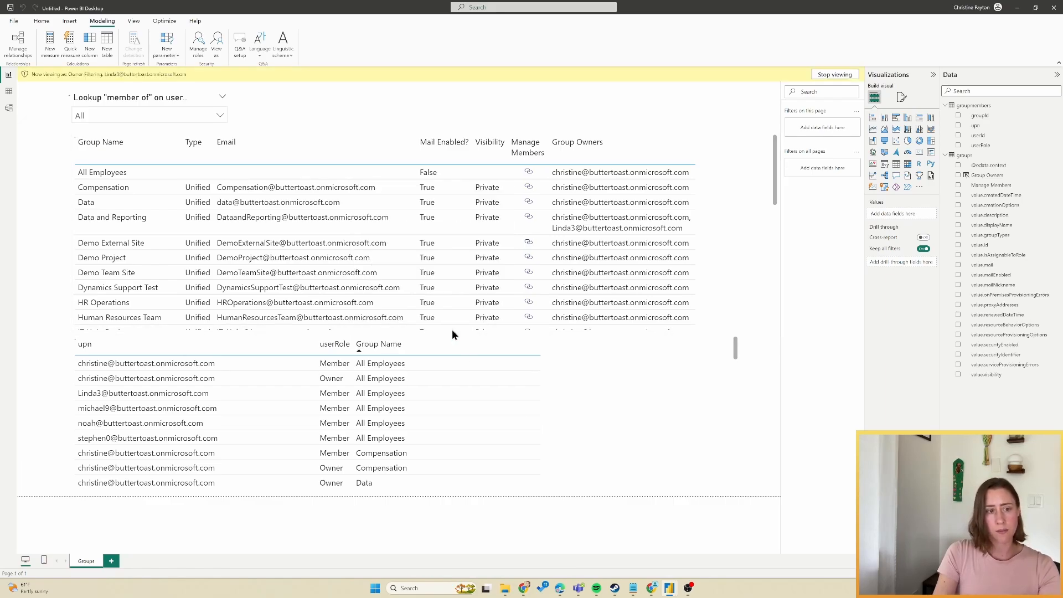